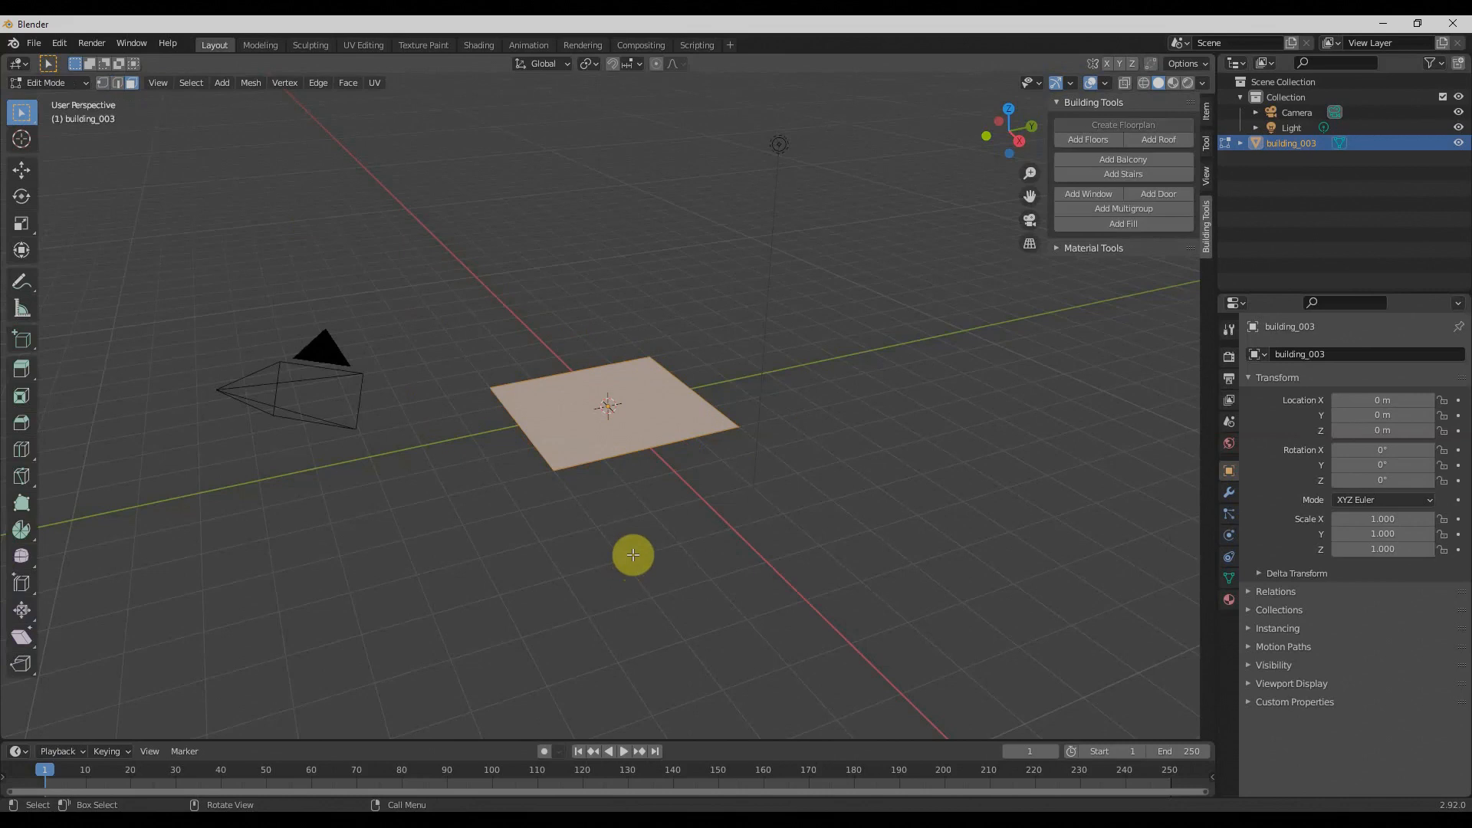
# Add floors with slabs to the square floorplan and set the floor count to 4
pyautogui.click(1086, 140)
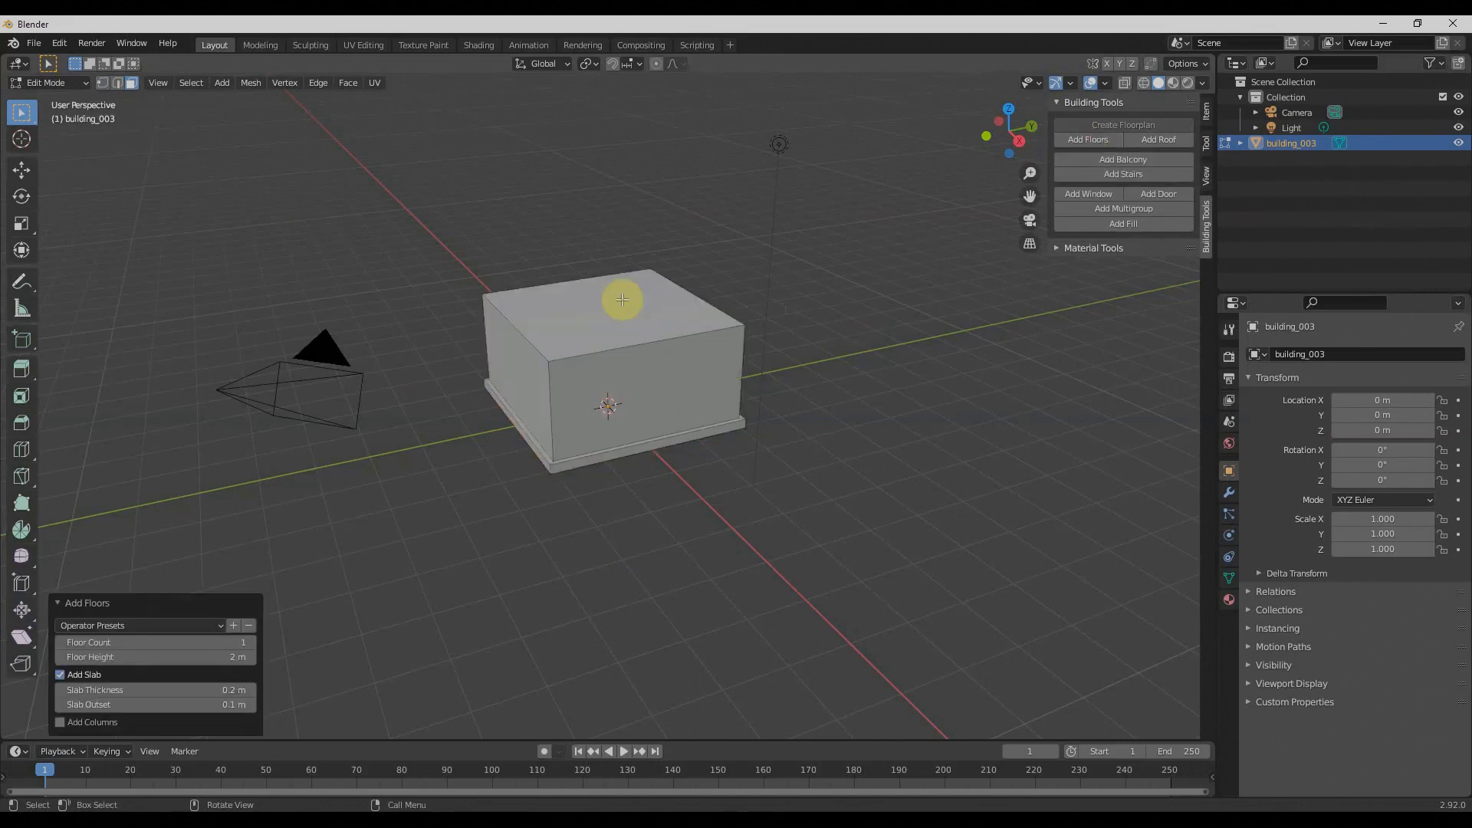
pyautogui.click(252, 644)
pyautogui.click(251, 643)
pyautogui.click(251, 643)
pyautogui.scroll(-3, 475, 498)
pyautogui.click(248, 641)
pyautogui.click(62, 644)
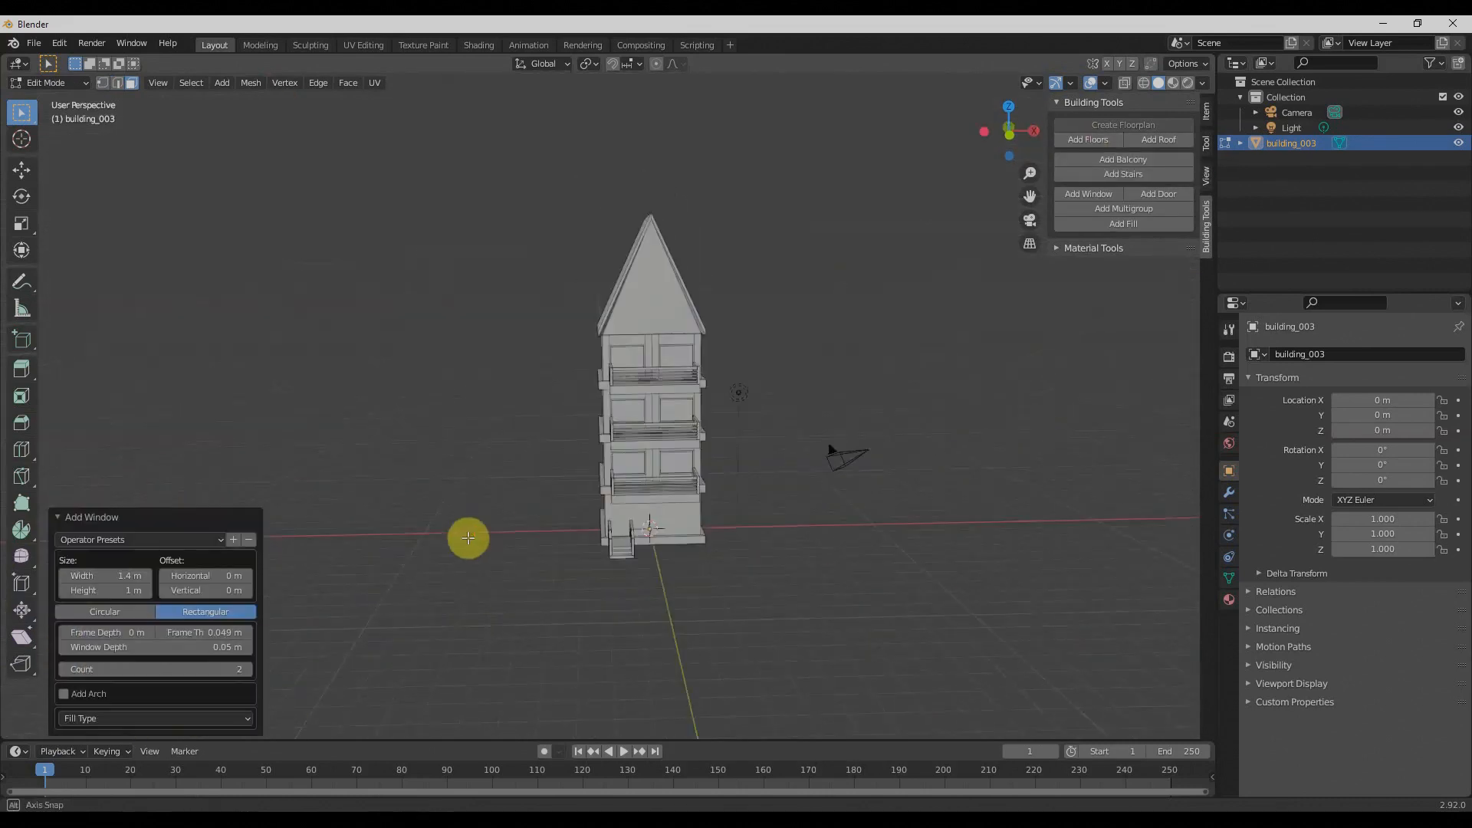
# Add a door to the ground-floor front wall beside the stairs
pyautogui.scroll(4, 610, 518)
pyautogui.scroll(3, 718, 326)
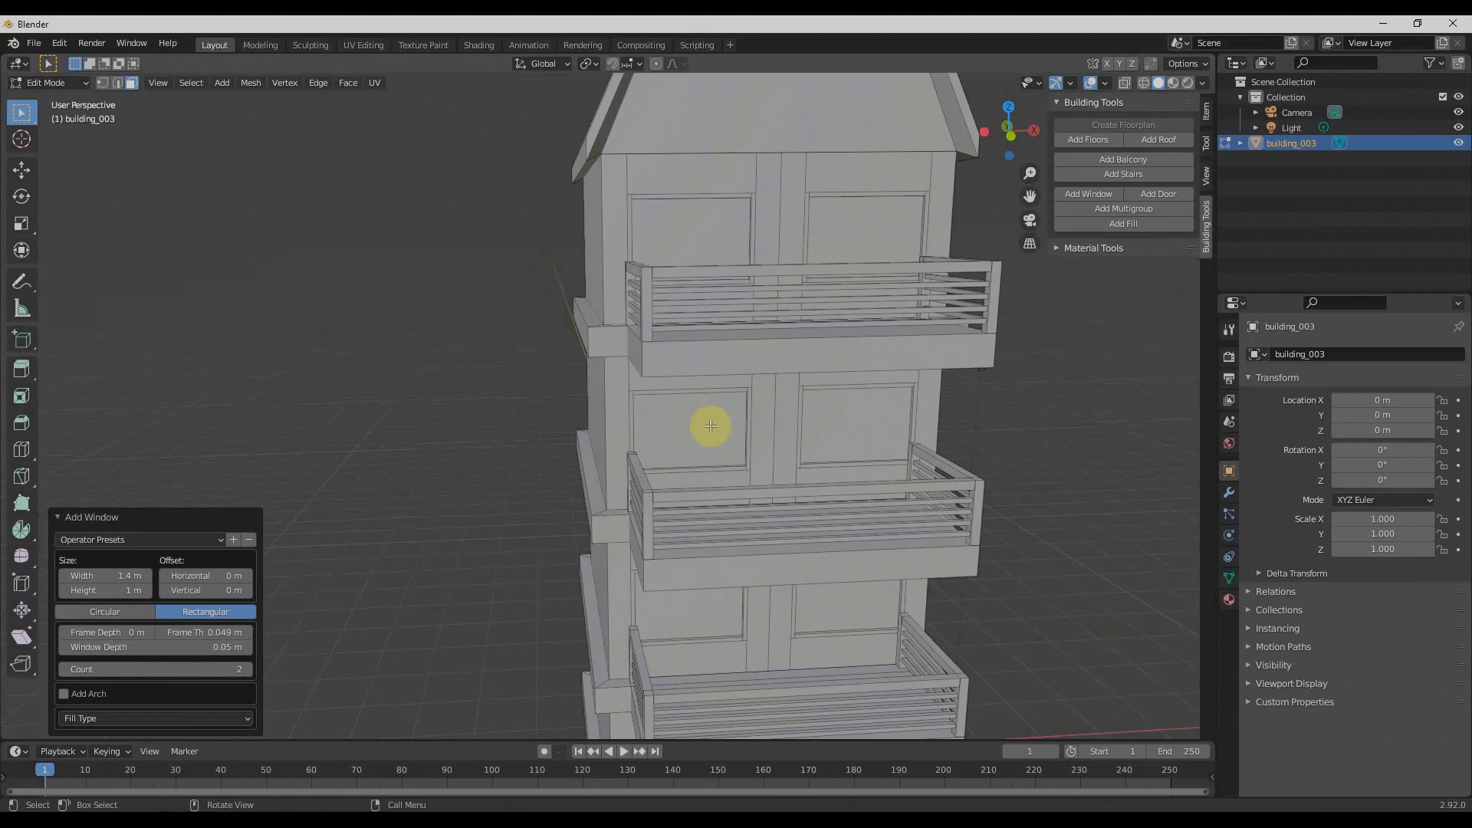
pyautogui.scroll(-5, 710, 427)
pyautogui.moveTo(762, 421); pyautogui.dragTo(647, 608, button='middle')
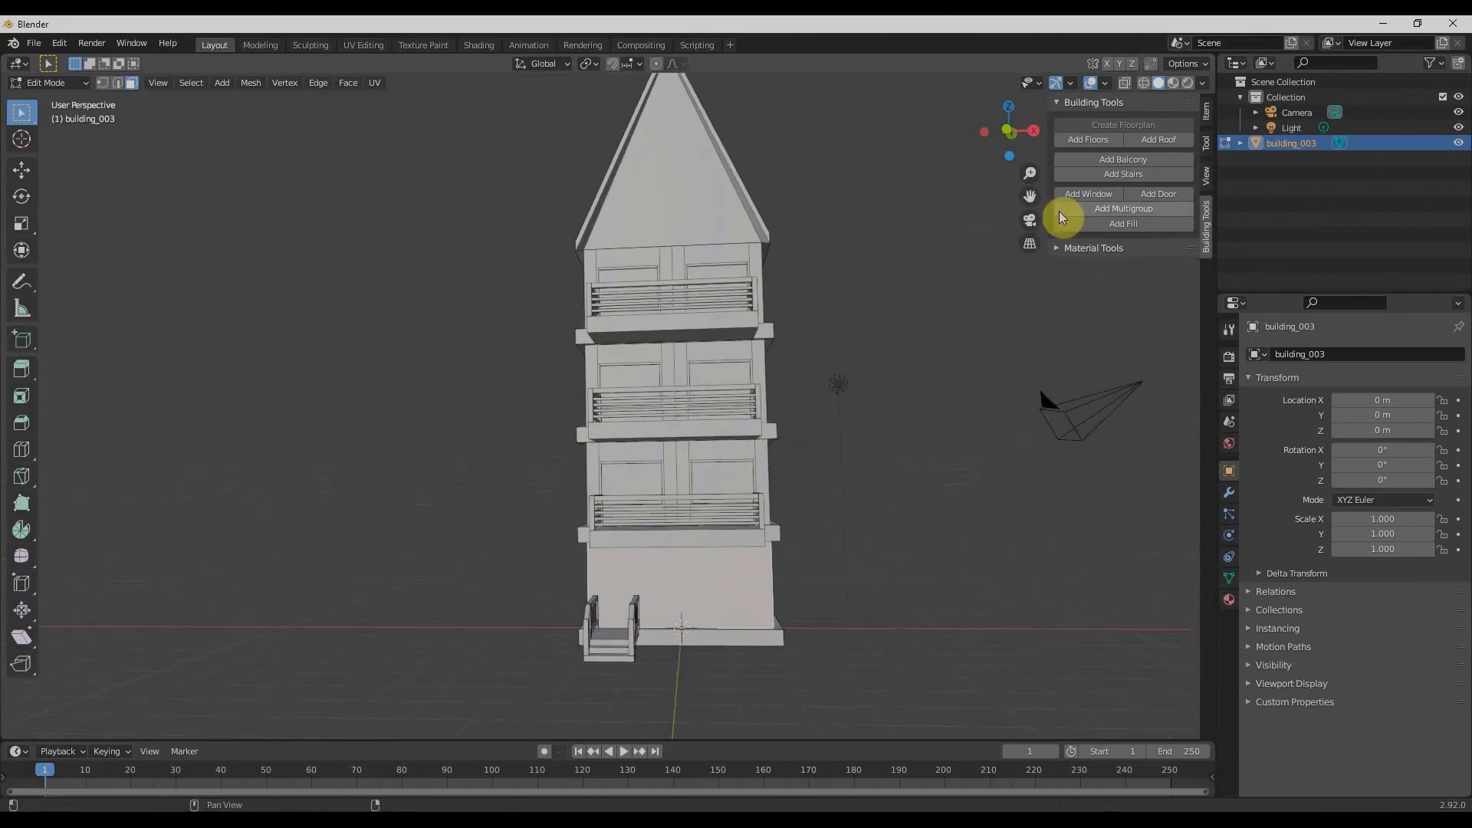
pyautogui.click(1184, 193)
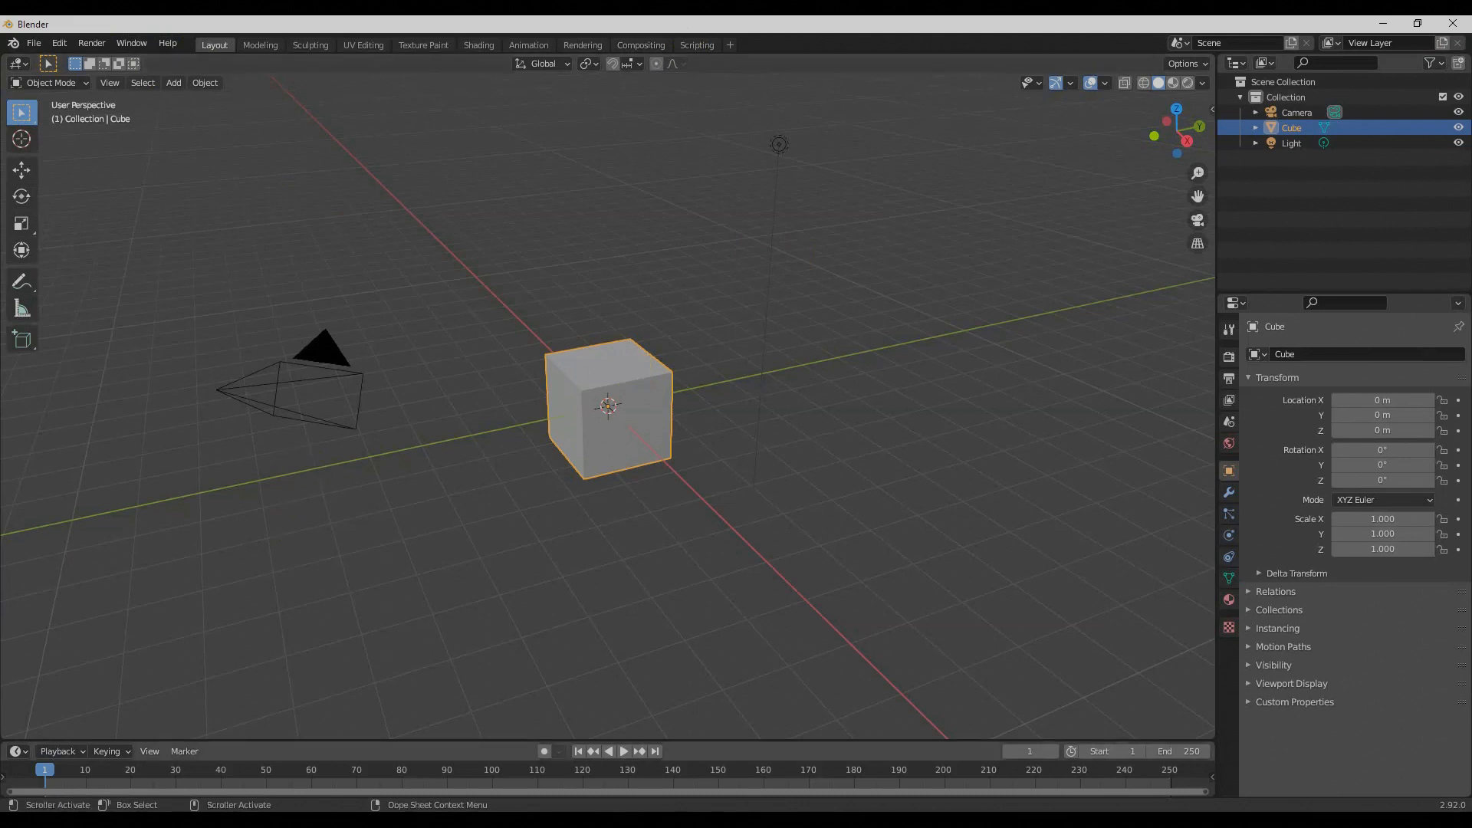
# Switch to the browser and review the installation instructions and download options on the Building Tools page
pyautogui.click(143, 823)
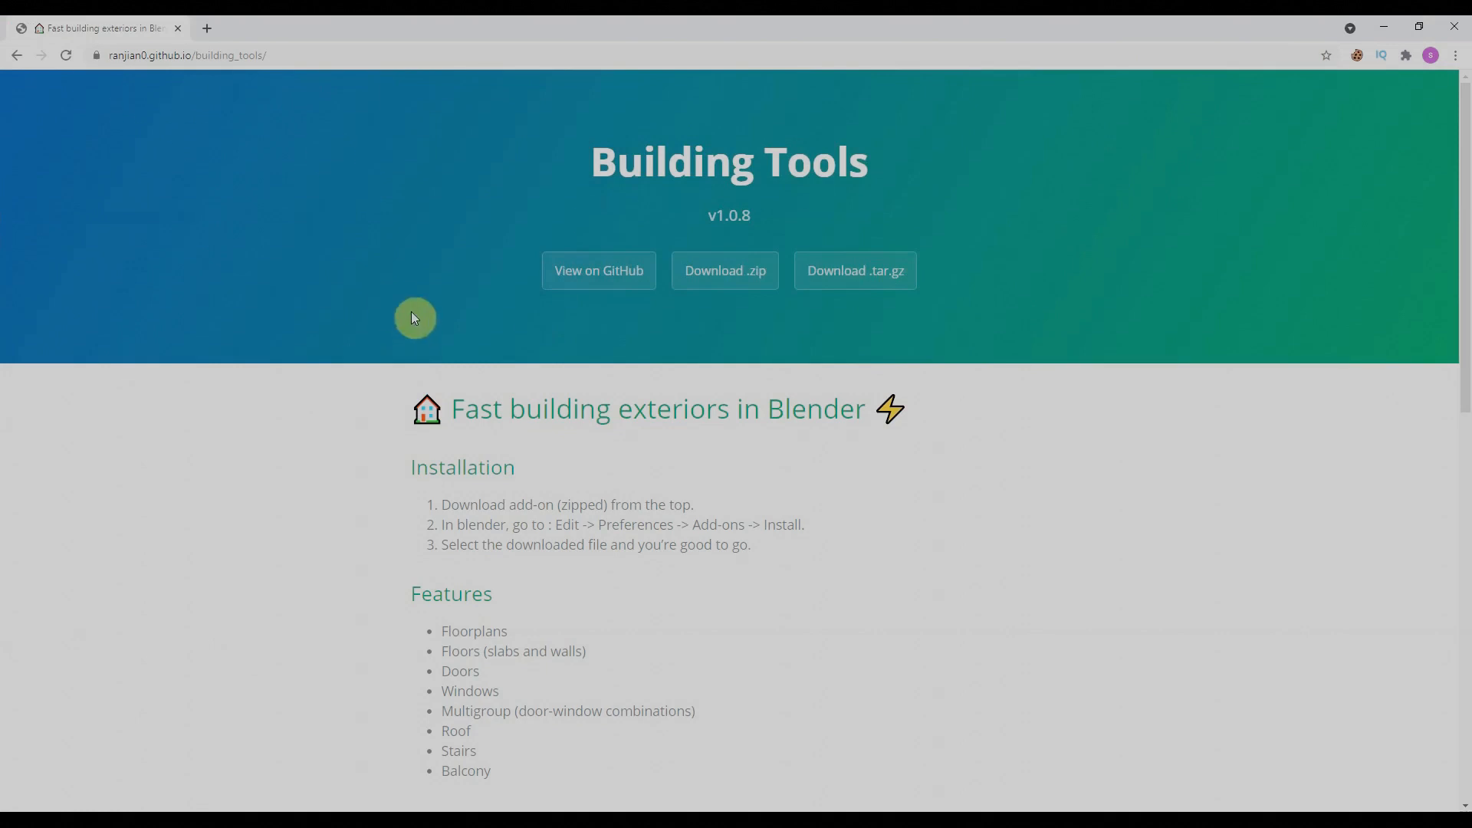
pyautogui.scroll(-1, 433, 344)
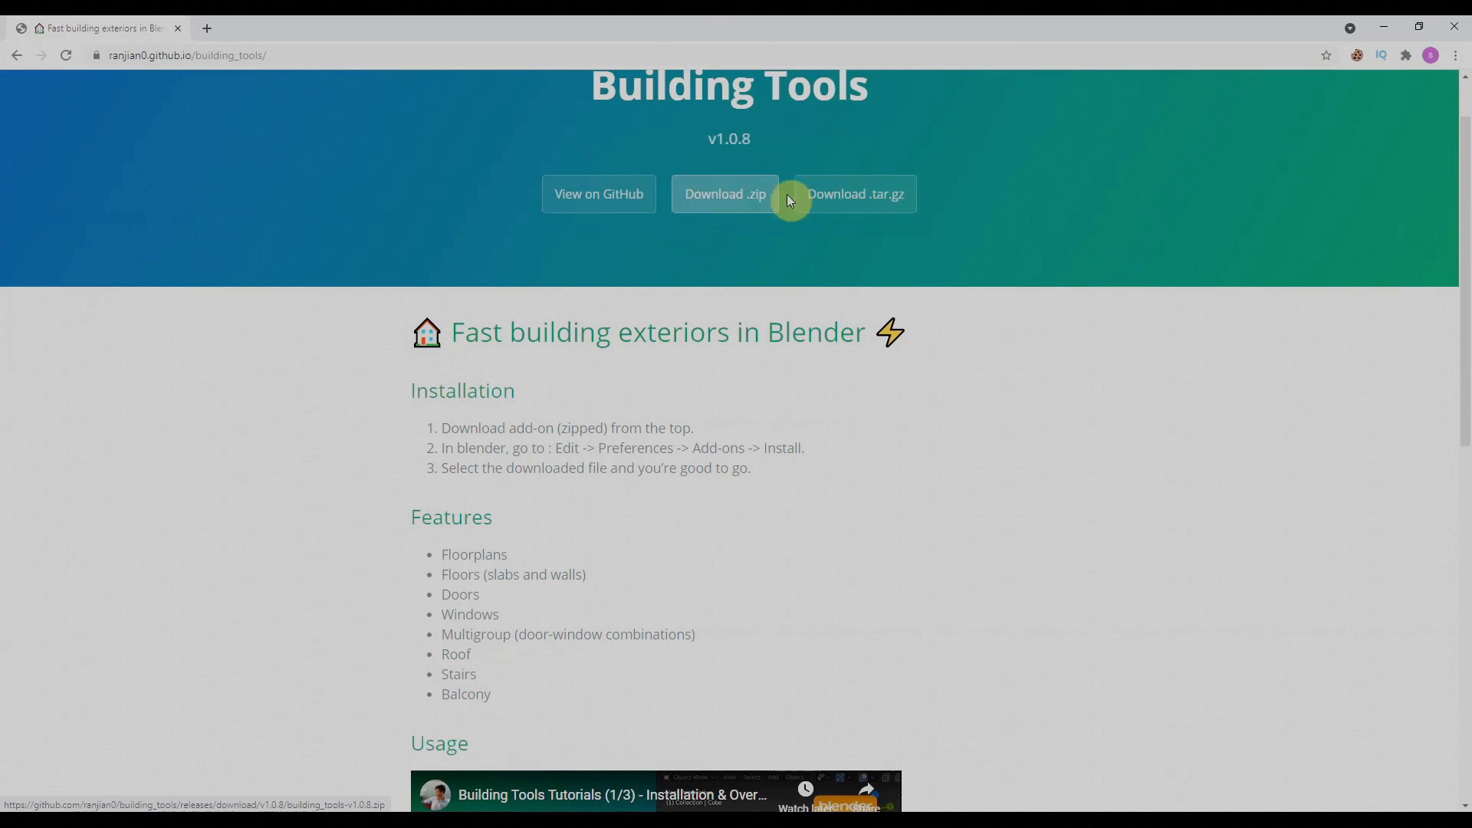
pyautogui.click(1384, 27)
# Switch to Blender and install the add-on from building_tools-v1.0.8.zip in the hdsheet folder through the preferences
pyautogui.click(59, 43)
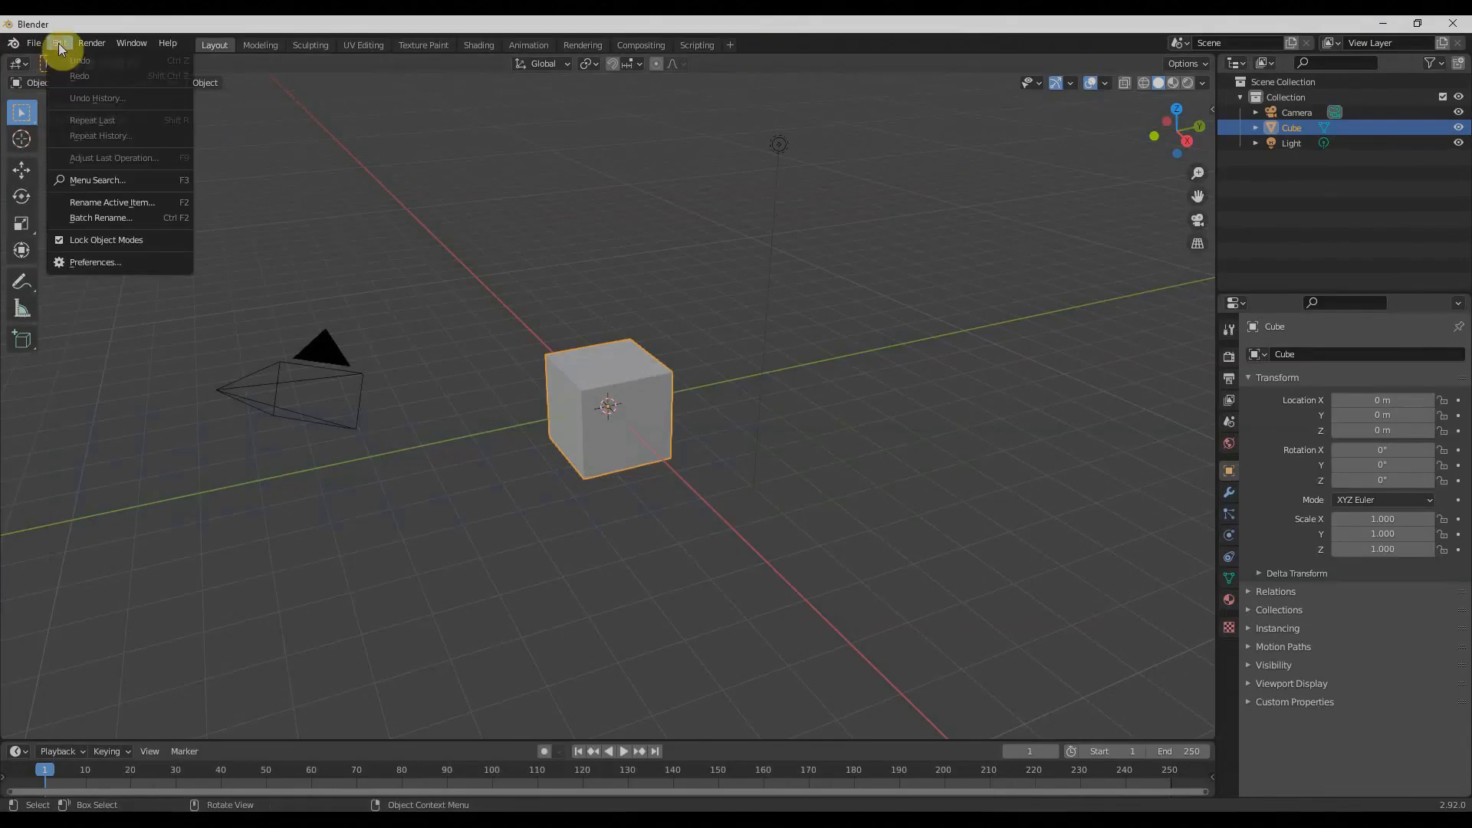
pyautogui.click(111, 262)
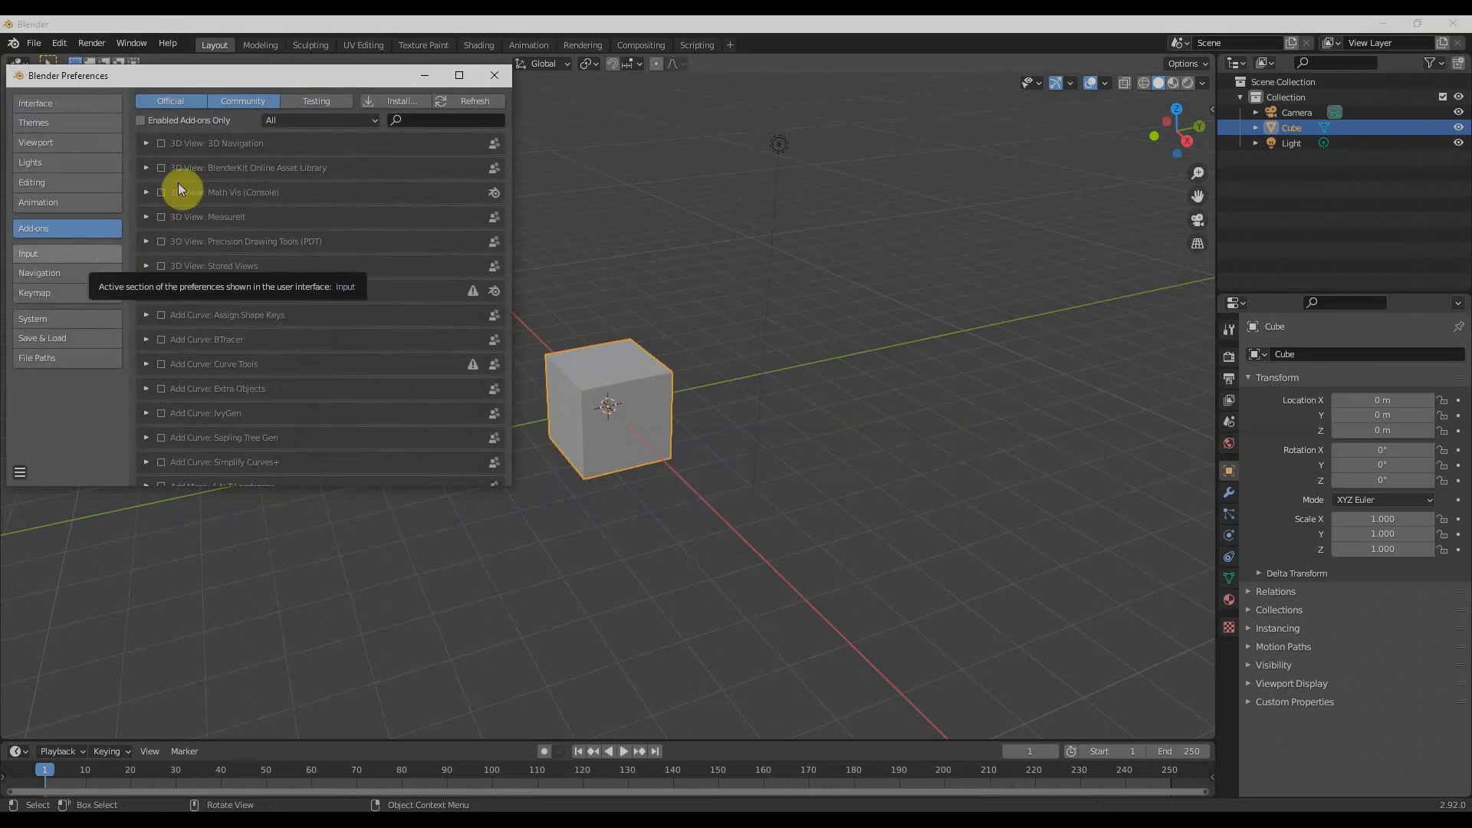
pyautogui.click(396, 99)
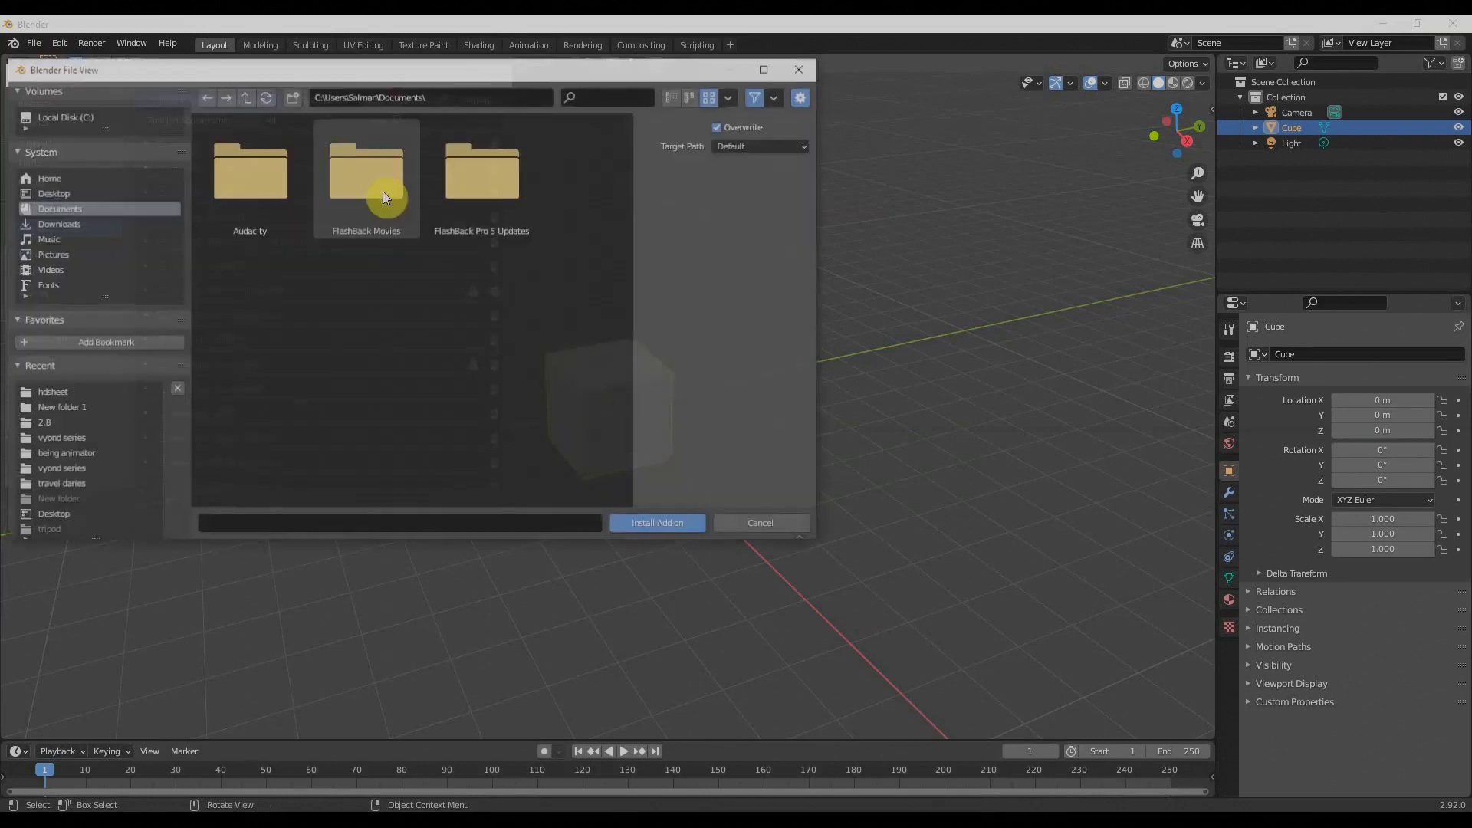
pyautogui.click(44, 390)
pyautogui.click(231, 442)
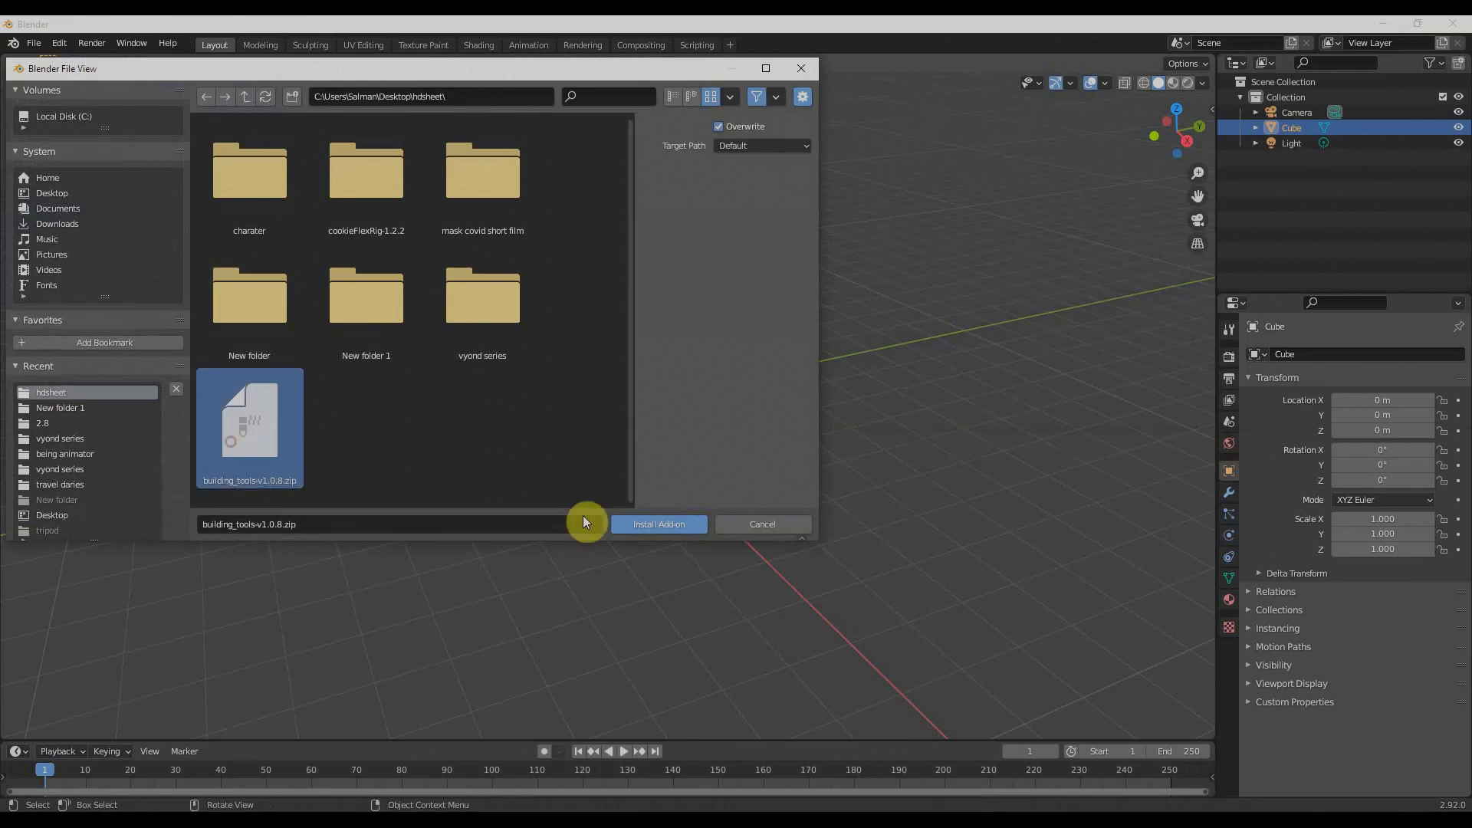
pyautogui.click(664, 523)
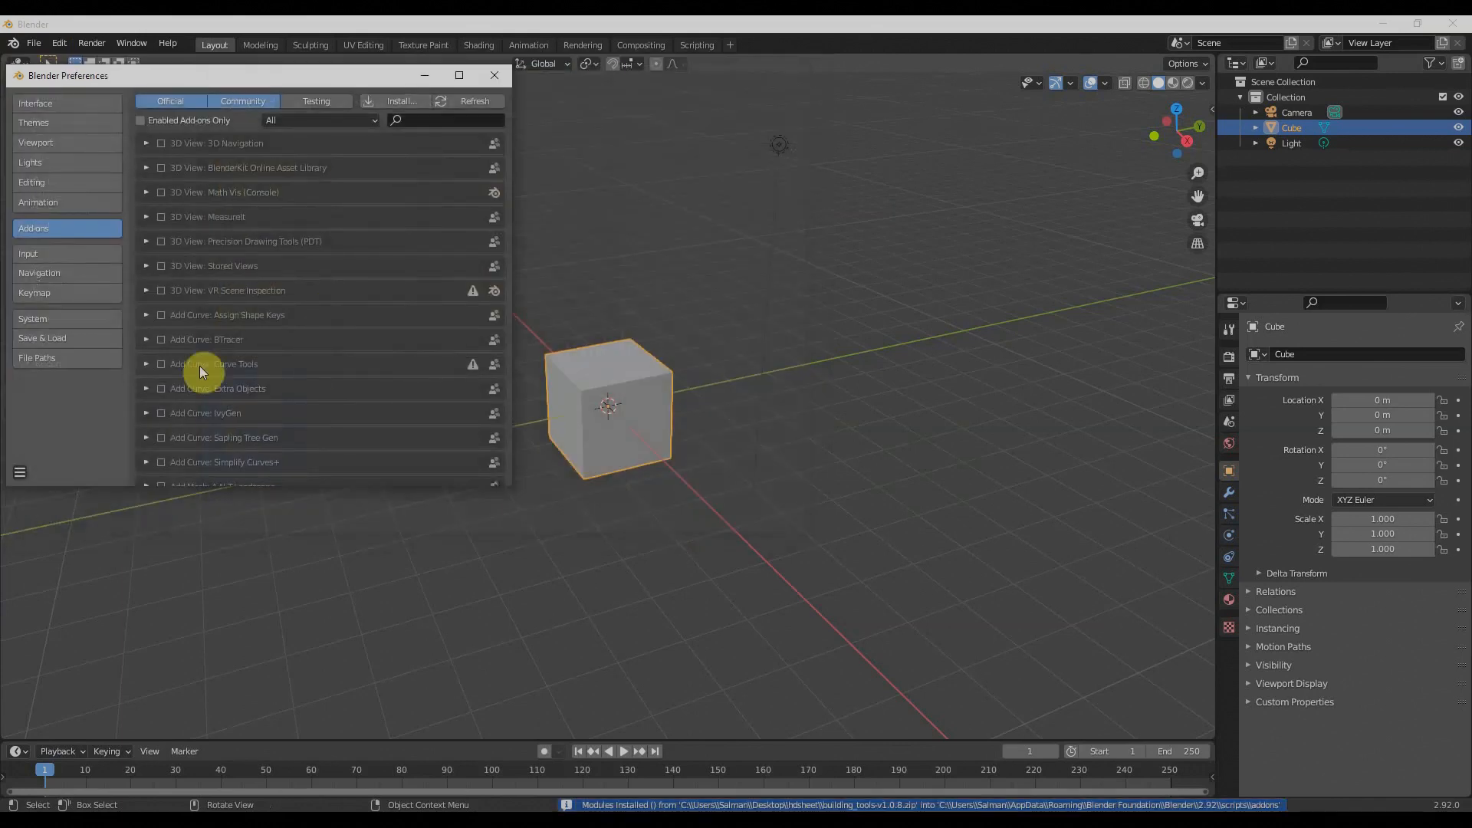
# Search the add-ons for "buil", enable Mesh: Building Tools and close the preferences
pyautogui.click(434, 121)
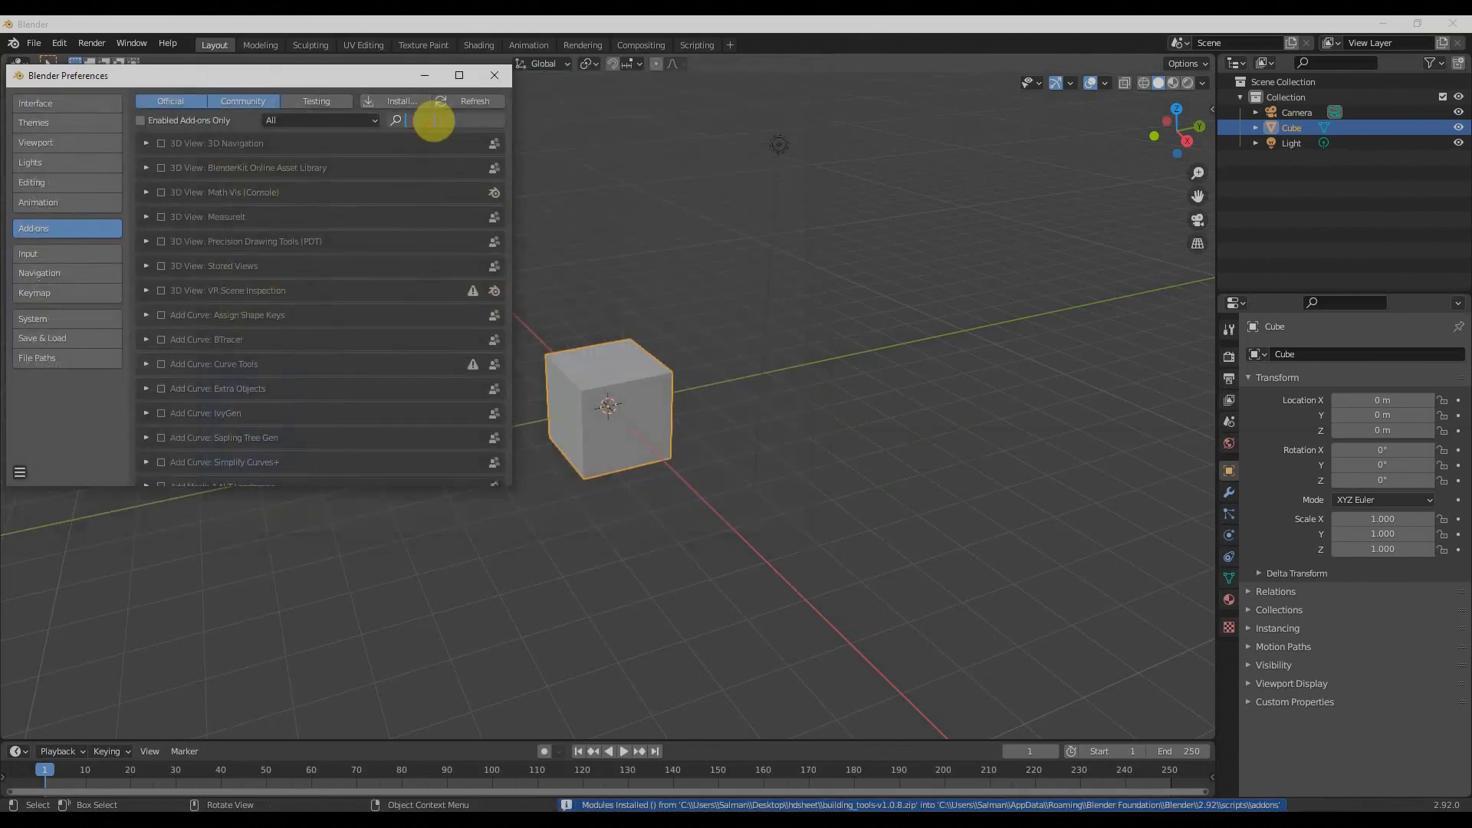
pyautogui.write('buil')
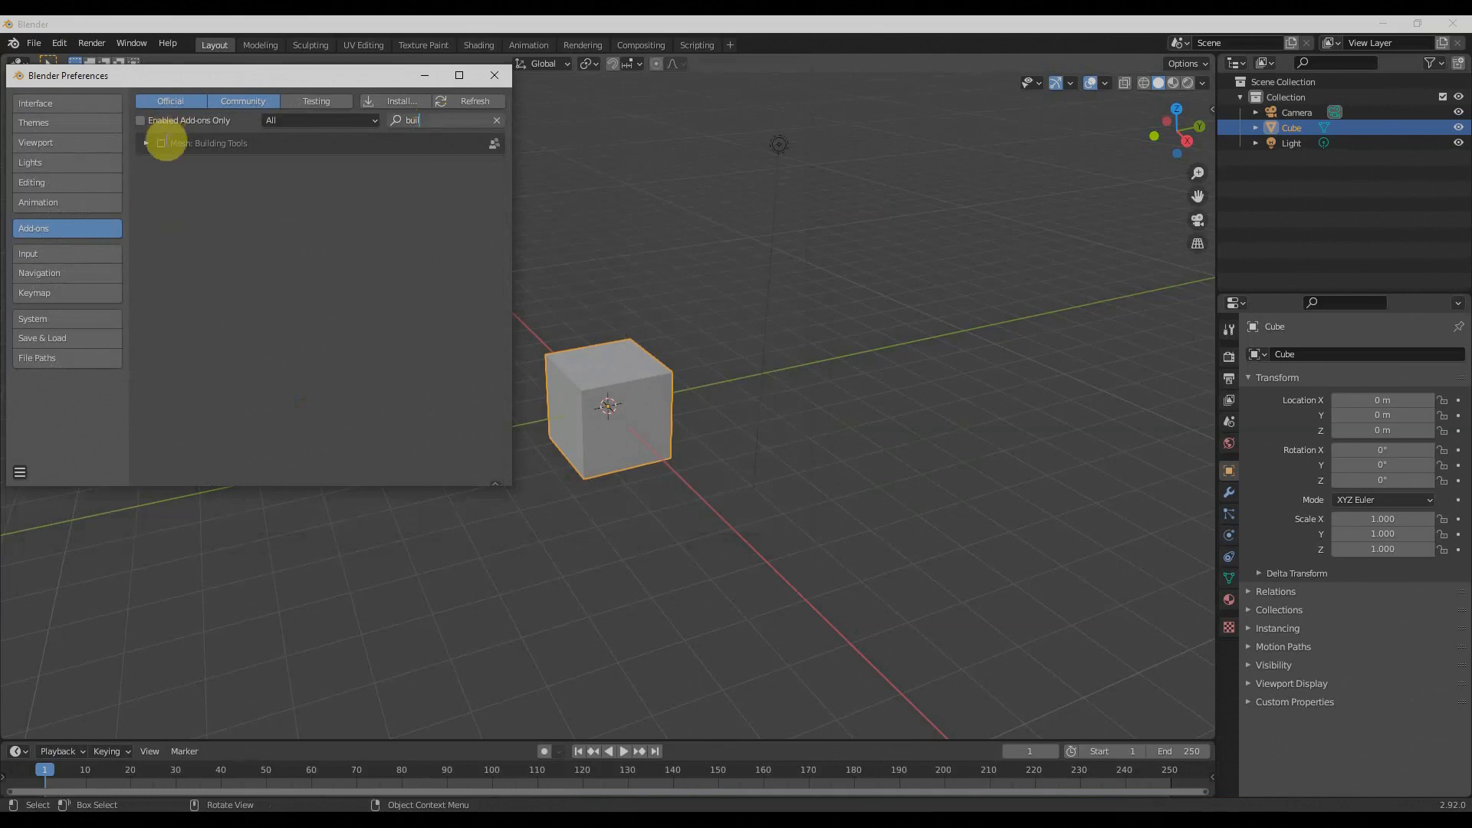
pyautogui.click(161, 144)
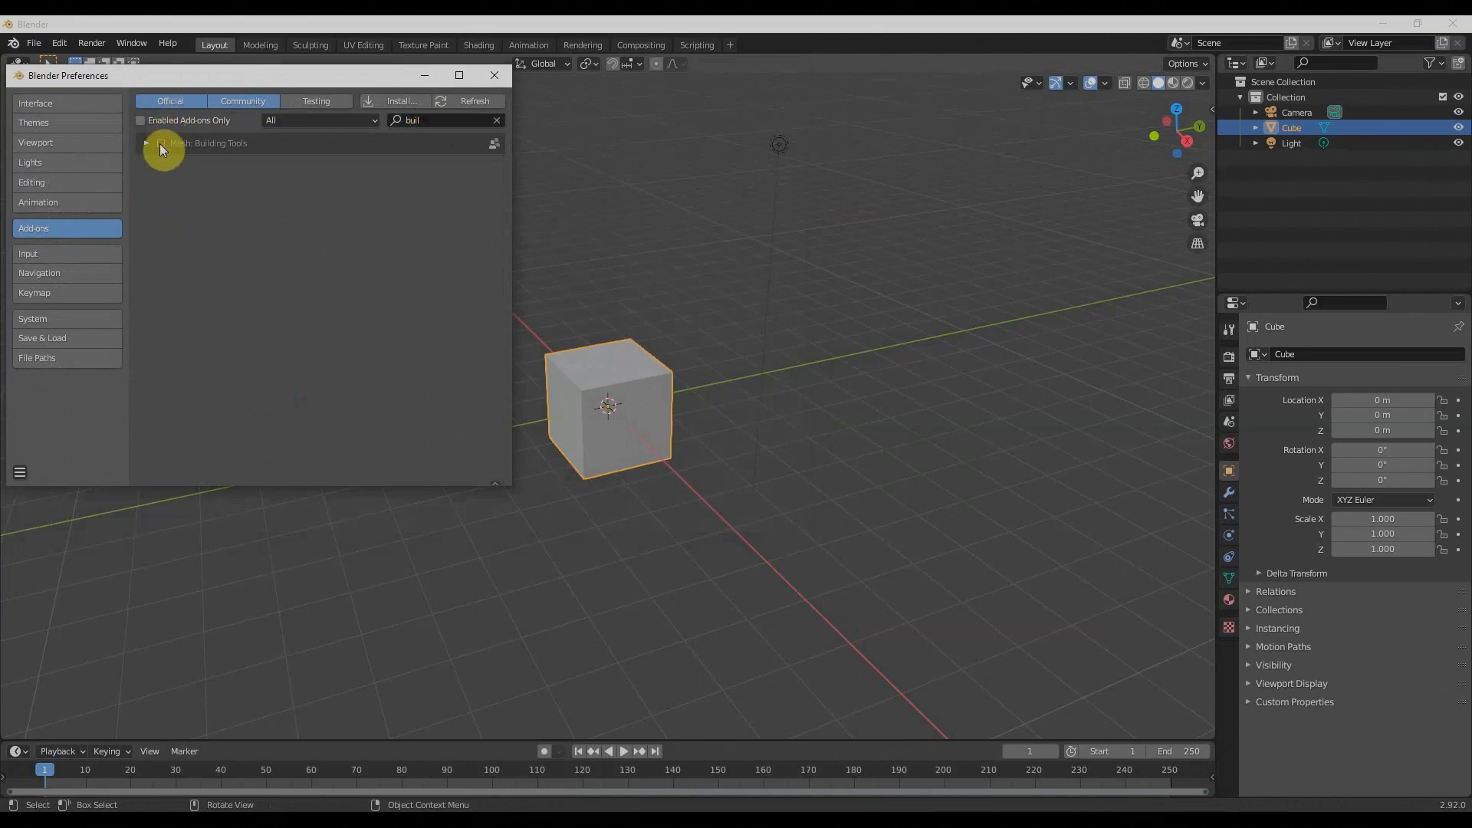
pyautogui.click(161, 144)
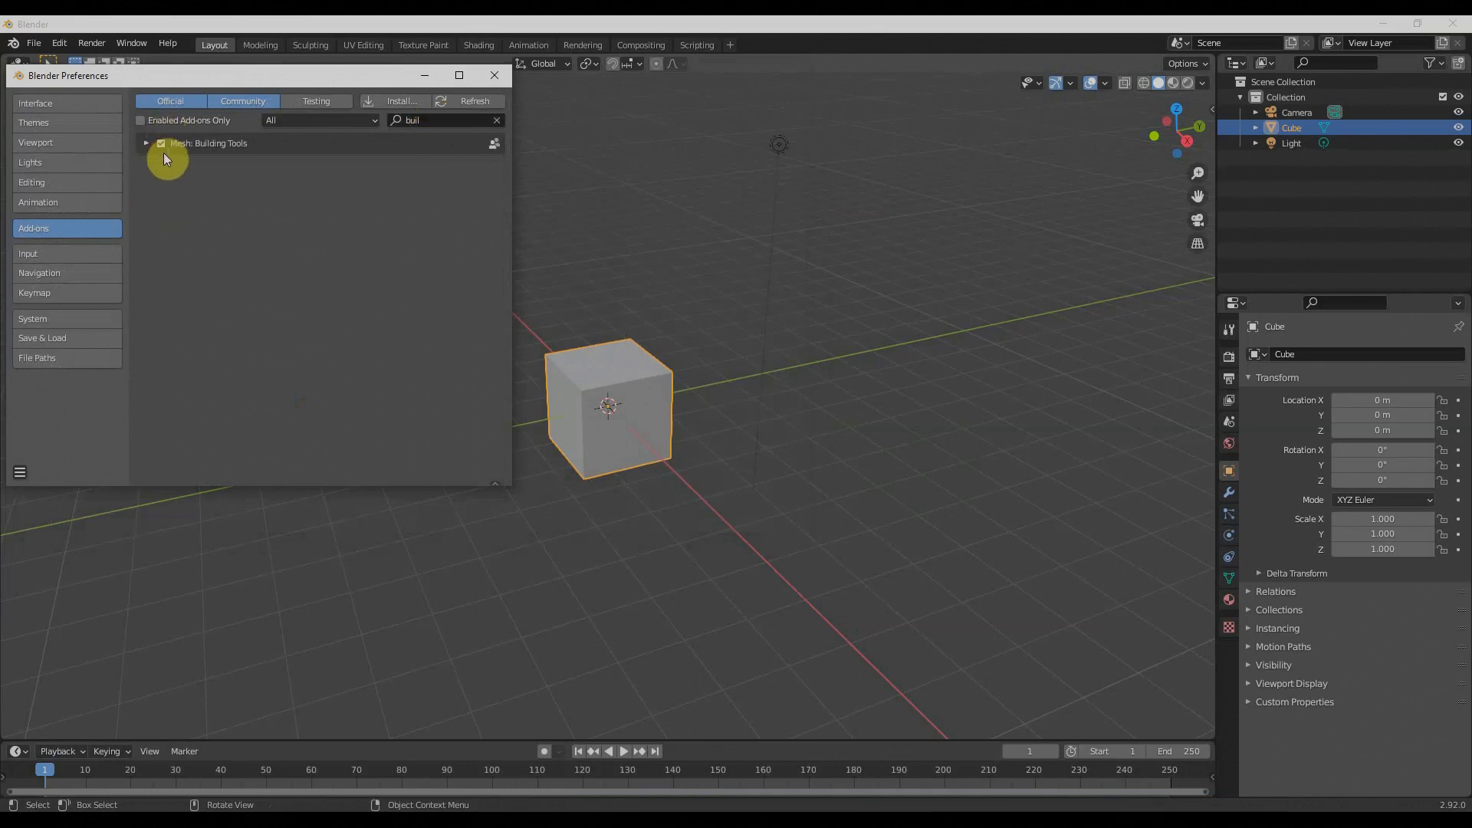
pyautogui.click(484, 76)
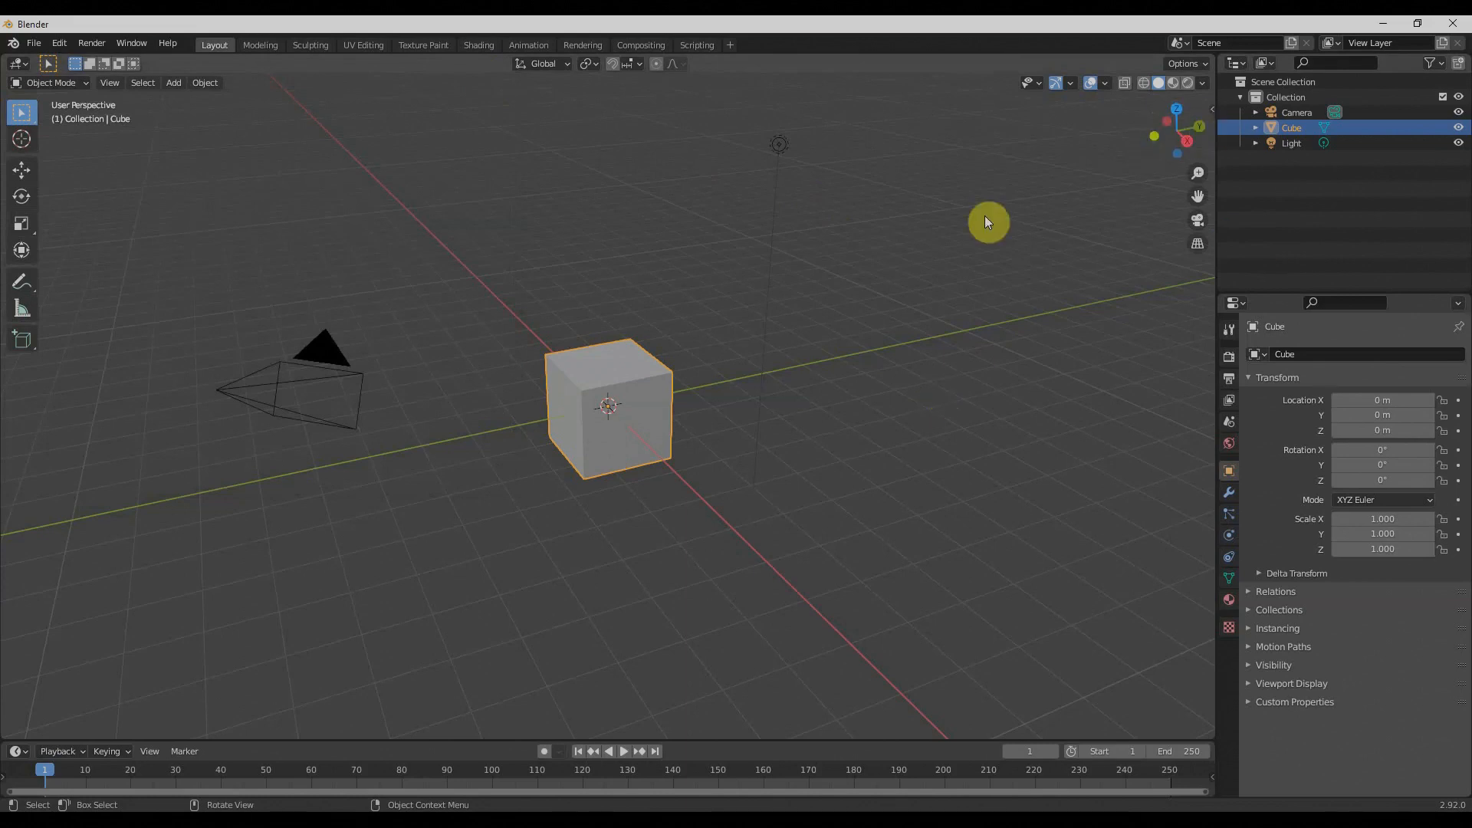
# Check the viewport sidebar for the Building Tools category and delete the default cube
pyautogui.press('n')
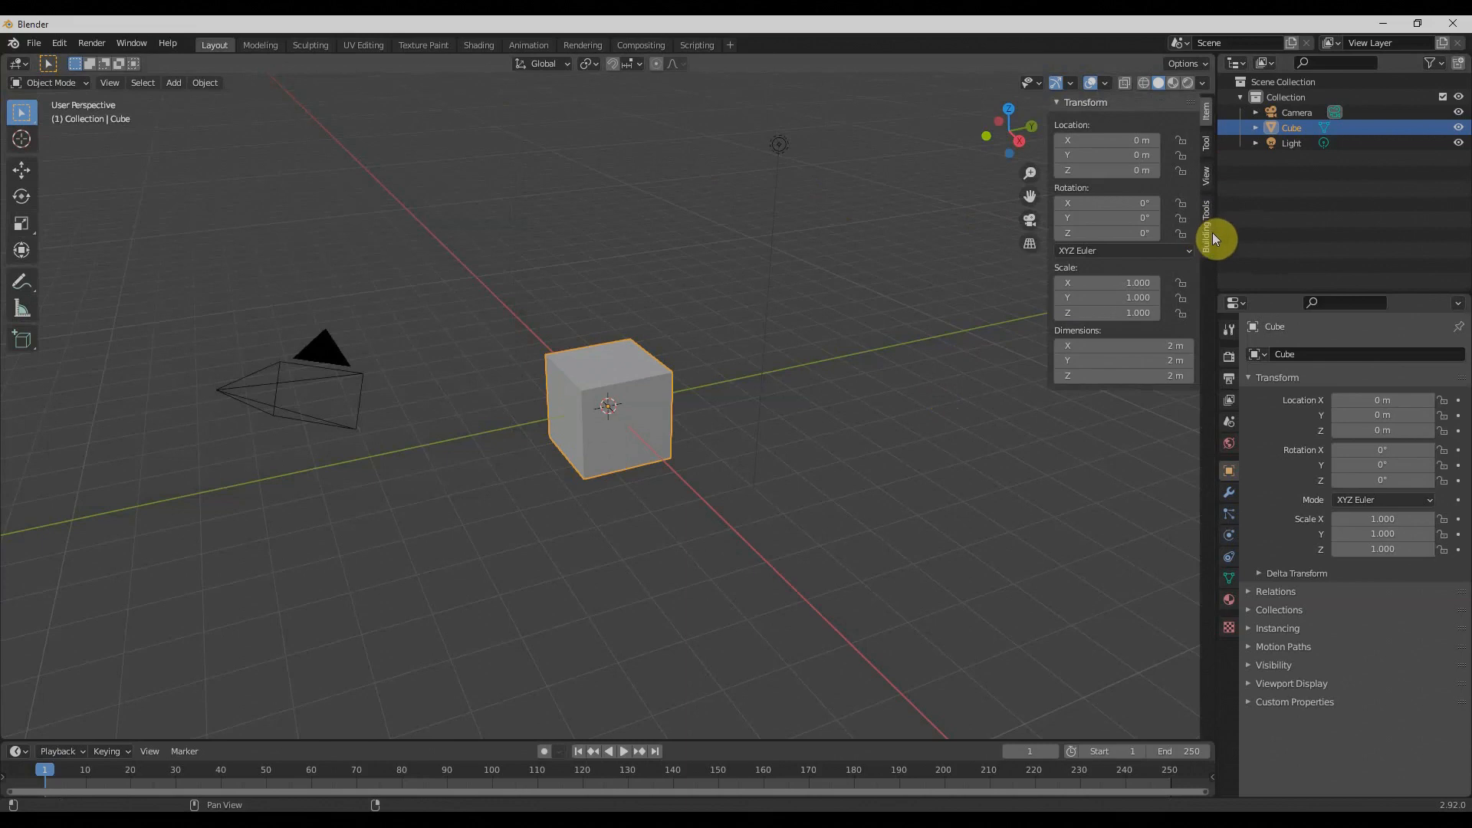
pyautogui.press('n')
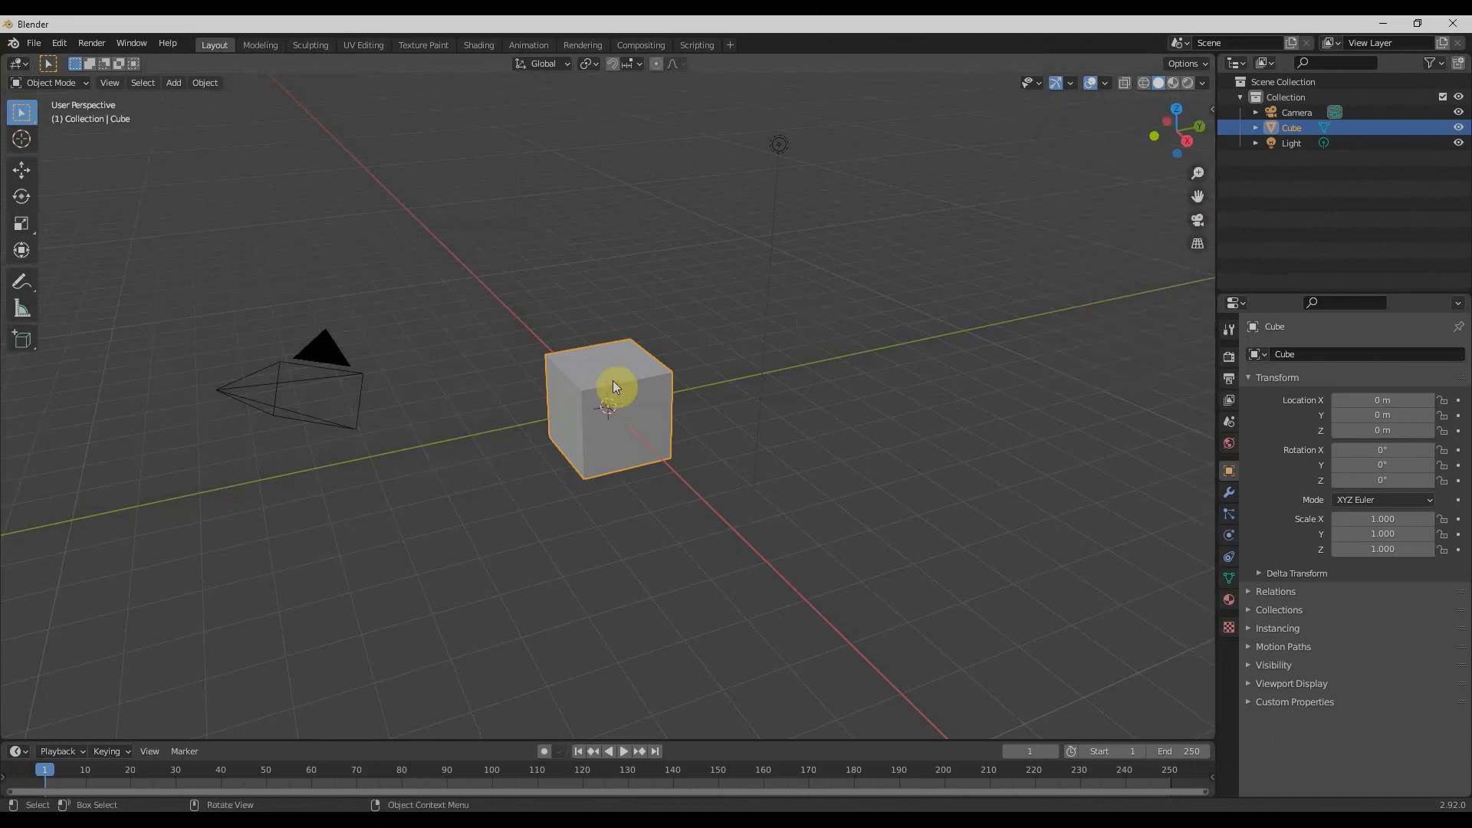
pyautogui.press('x')
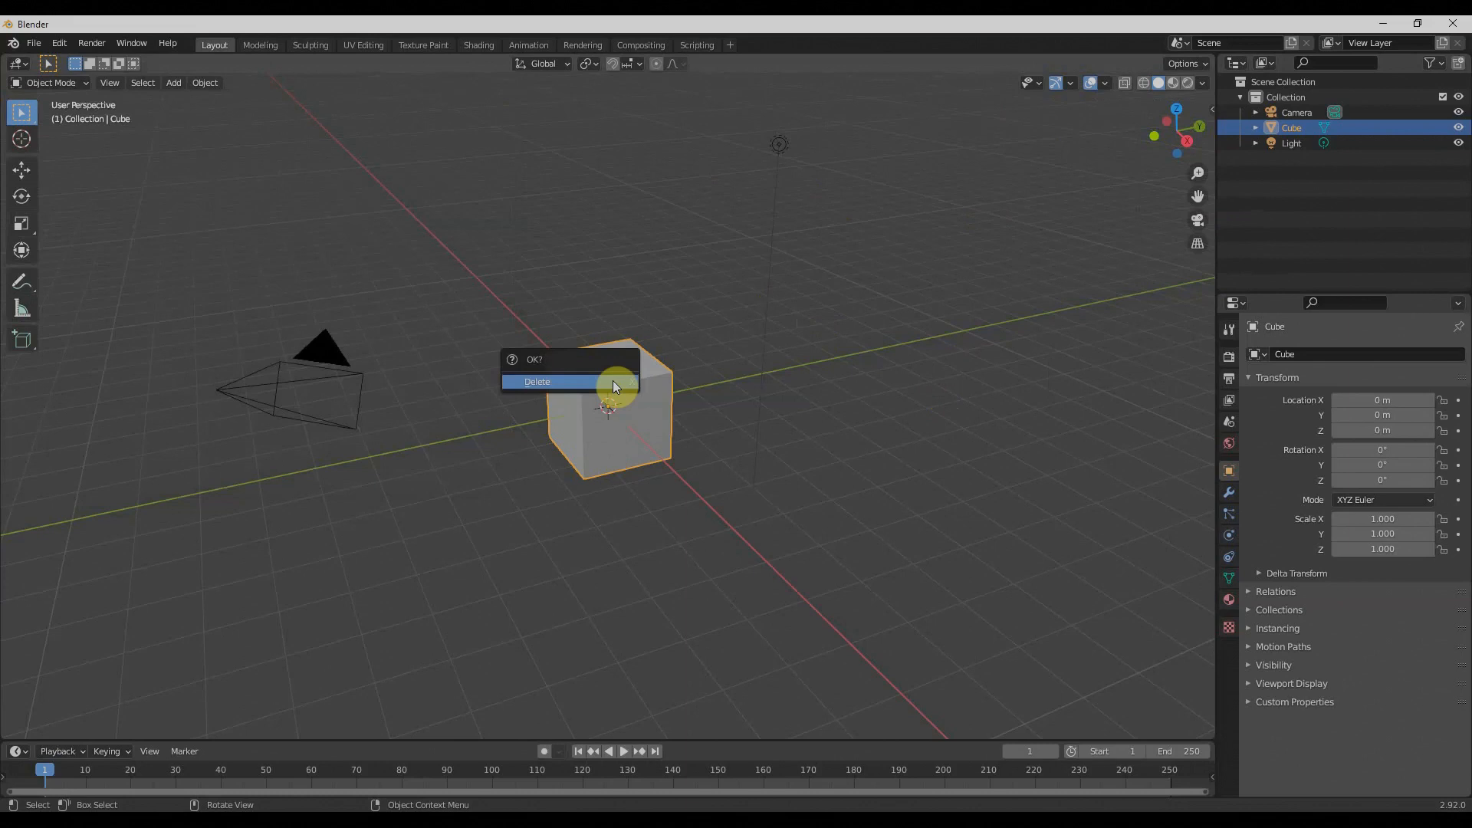
pyautogui.click(614, 381)
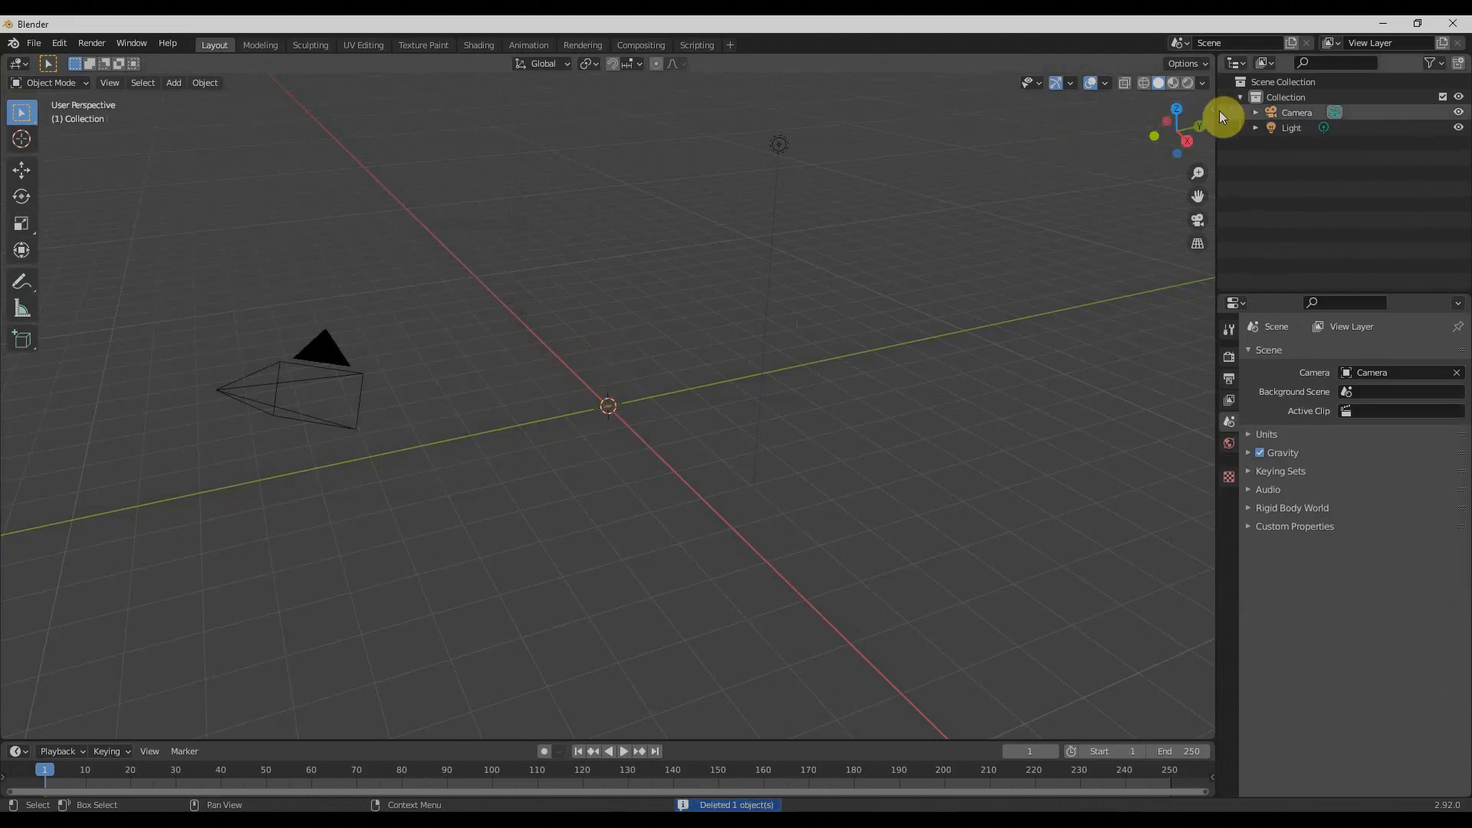
# Create a floorplan with Building Tools and expand its creation settings
pyautogui.press('n')
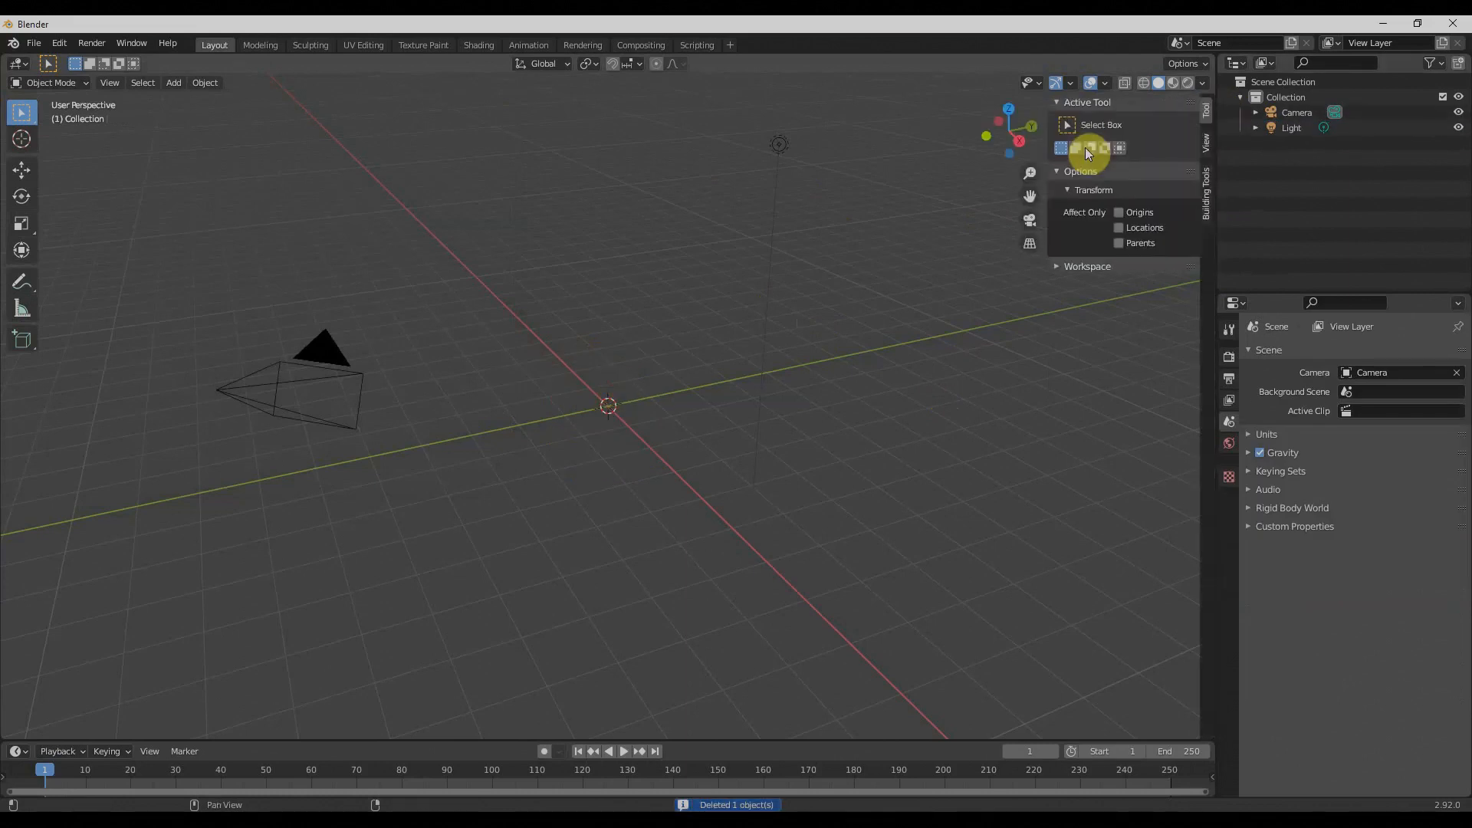
pyautogui.click(1204, 202)
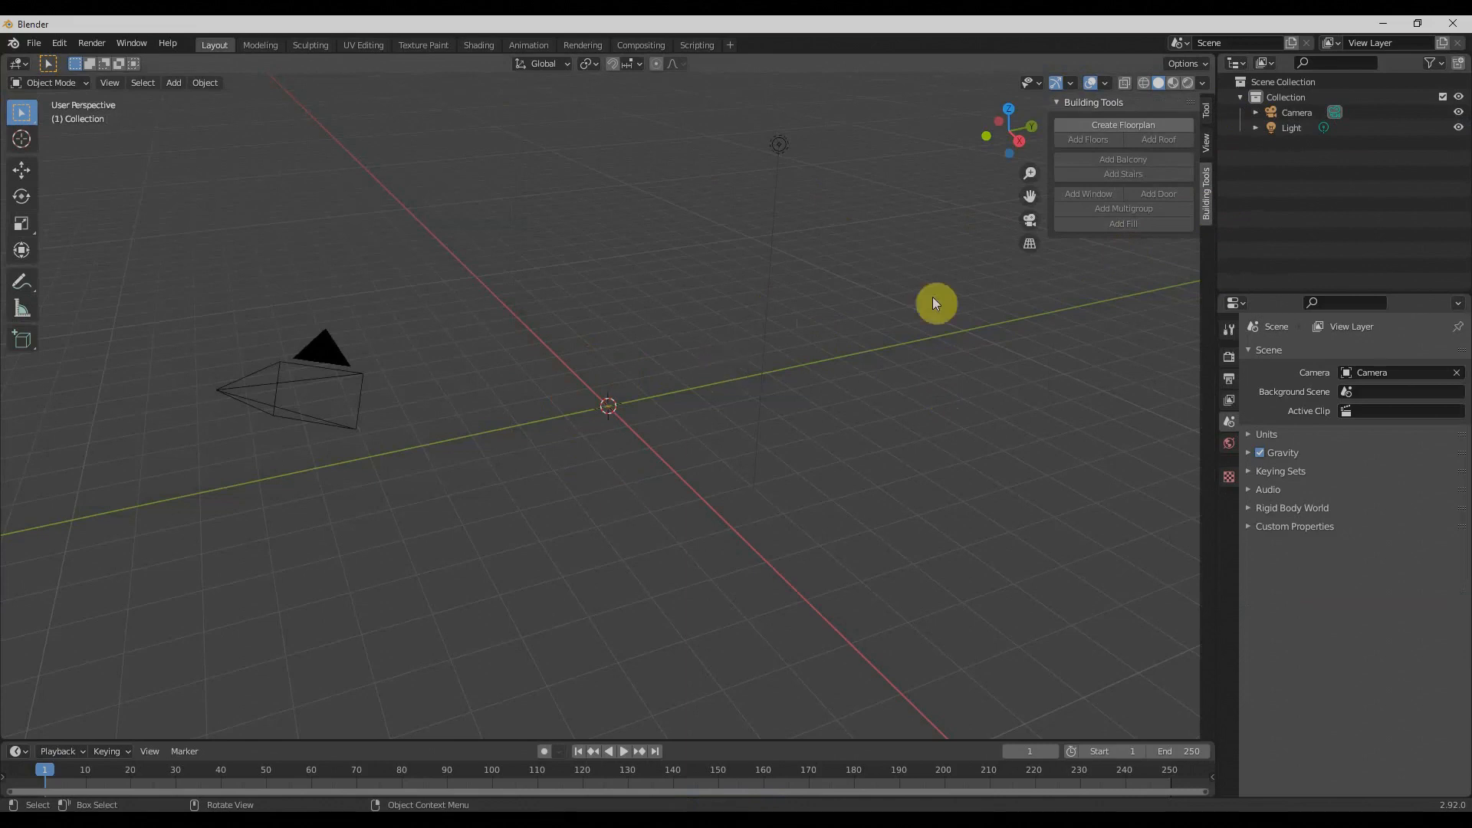
pyautogui.click(1116, 126)
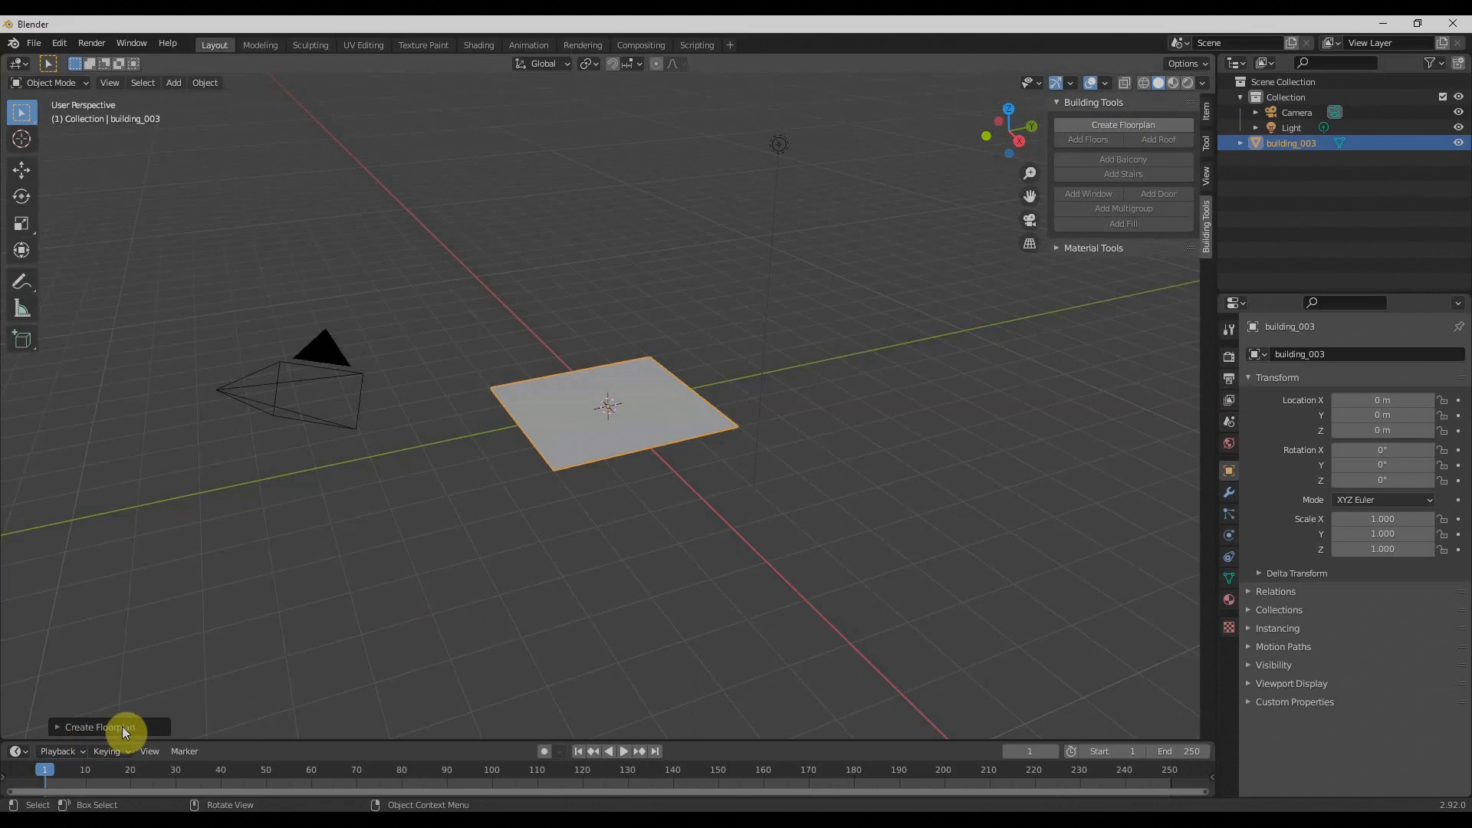
pyautogui.click(49, 729)
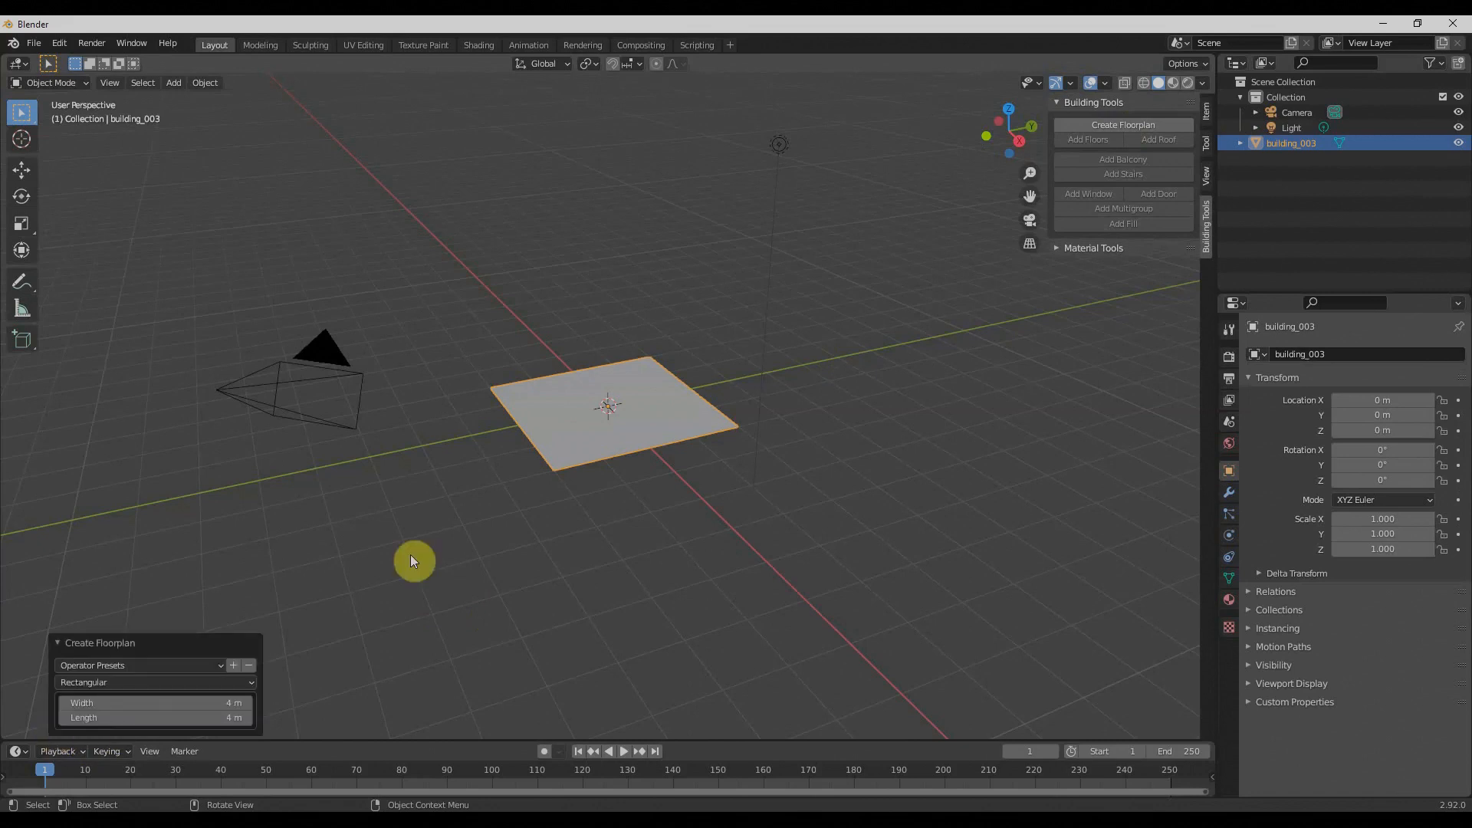
# Try the Circular floorplan type and the H-Shaped type with Tail Width 2 set to 3.3 m
pyautogui.click(129, 684)
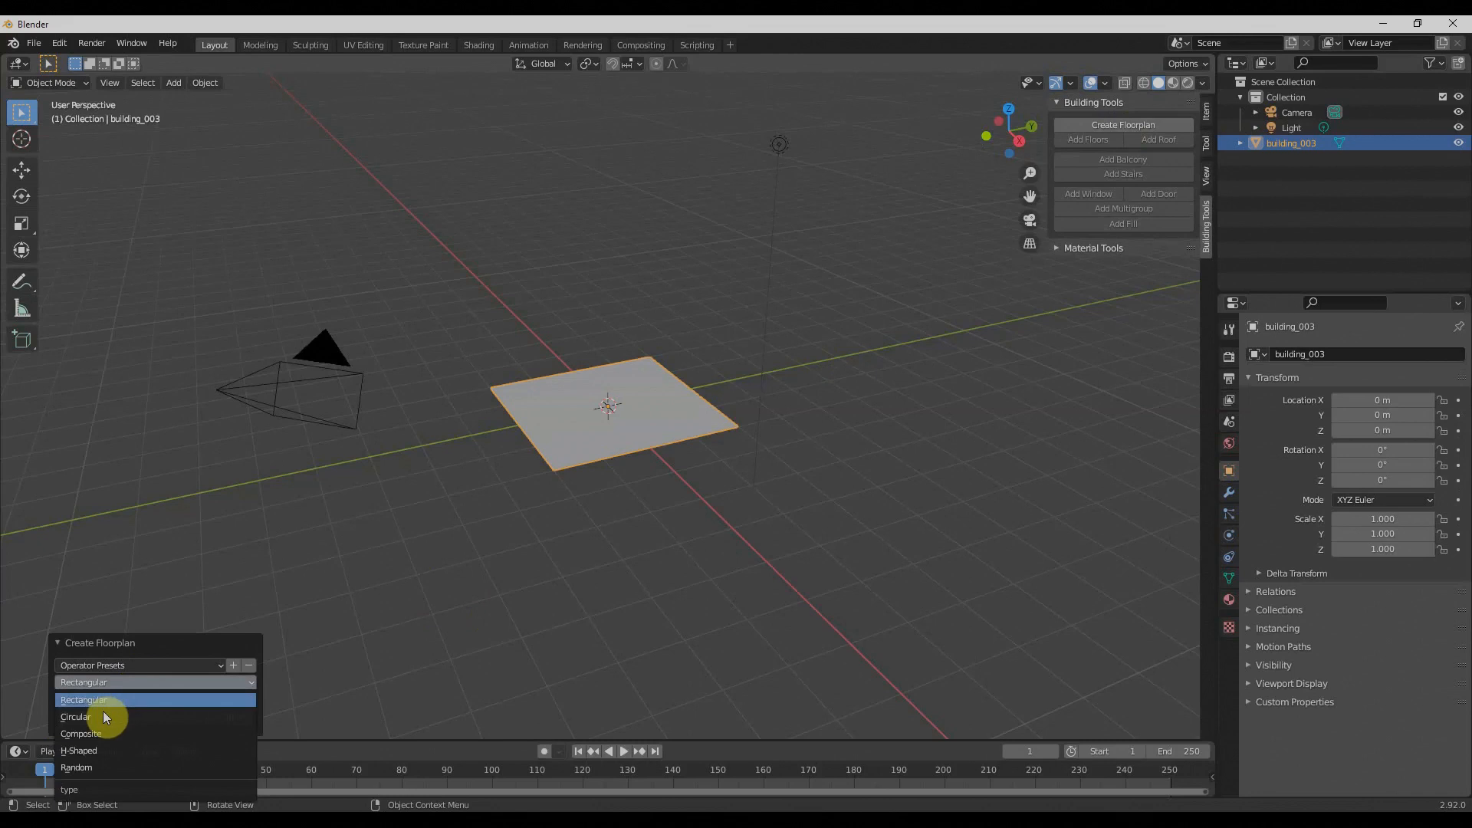
pyautogui.click(103, 711)
pyautogui.click(116, 683)
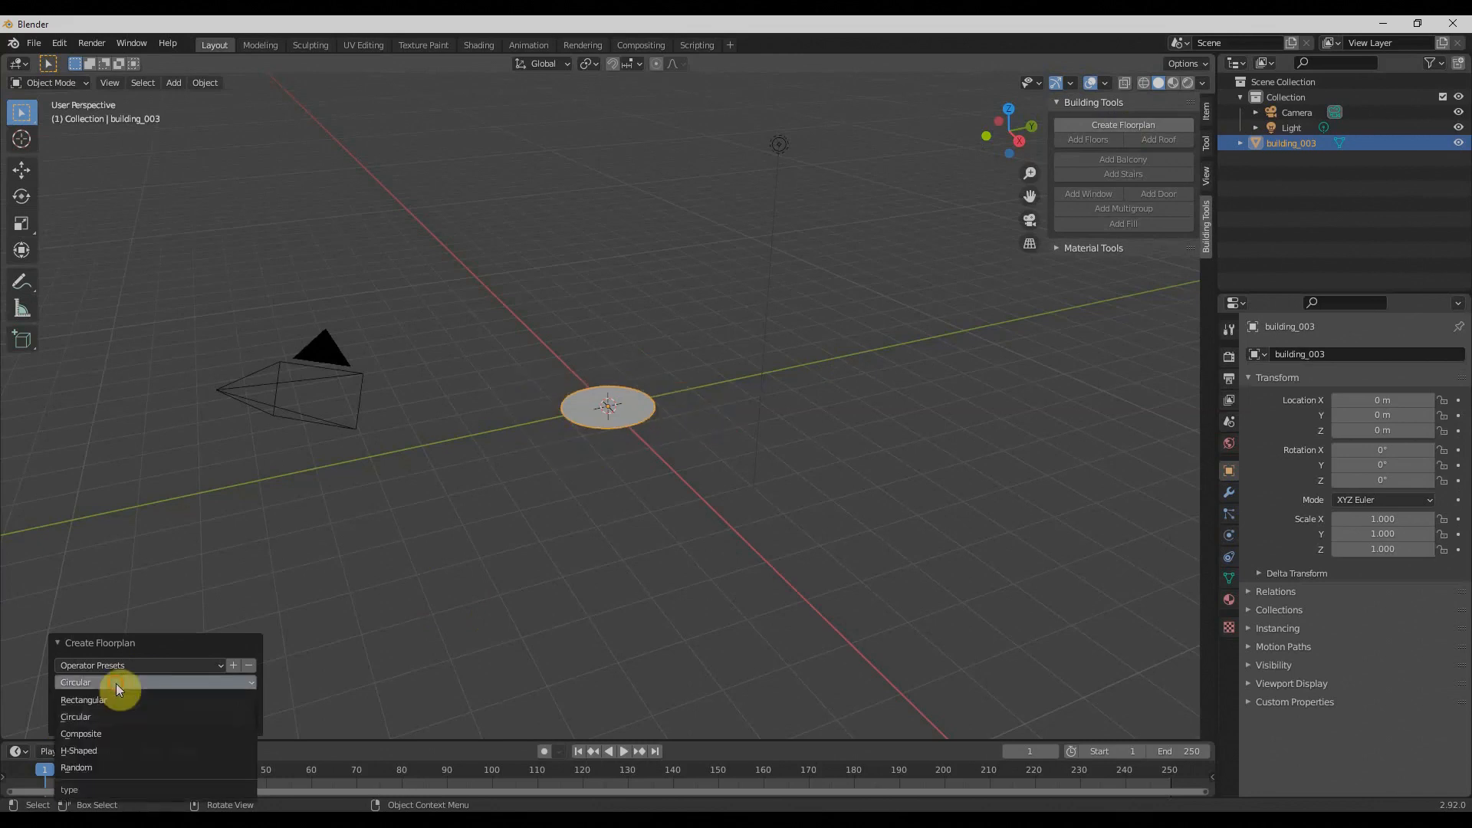
pyautogui.click(121, 753)
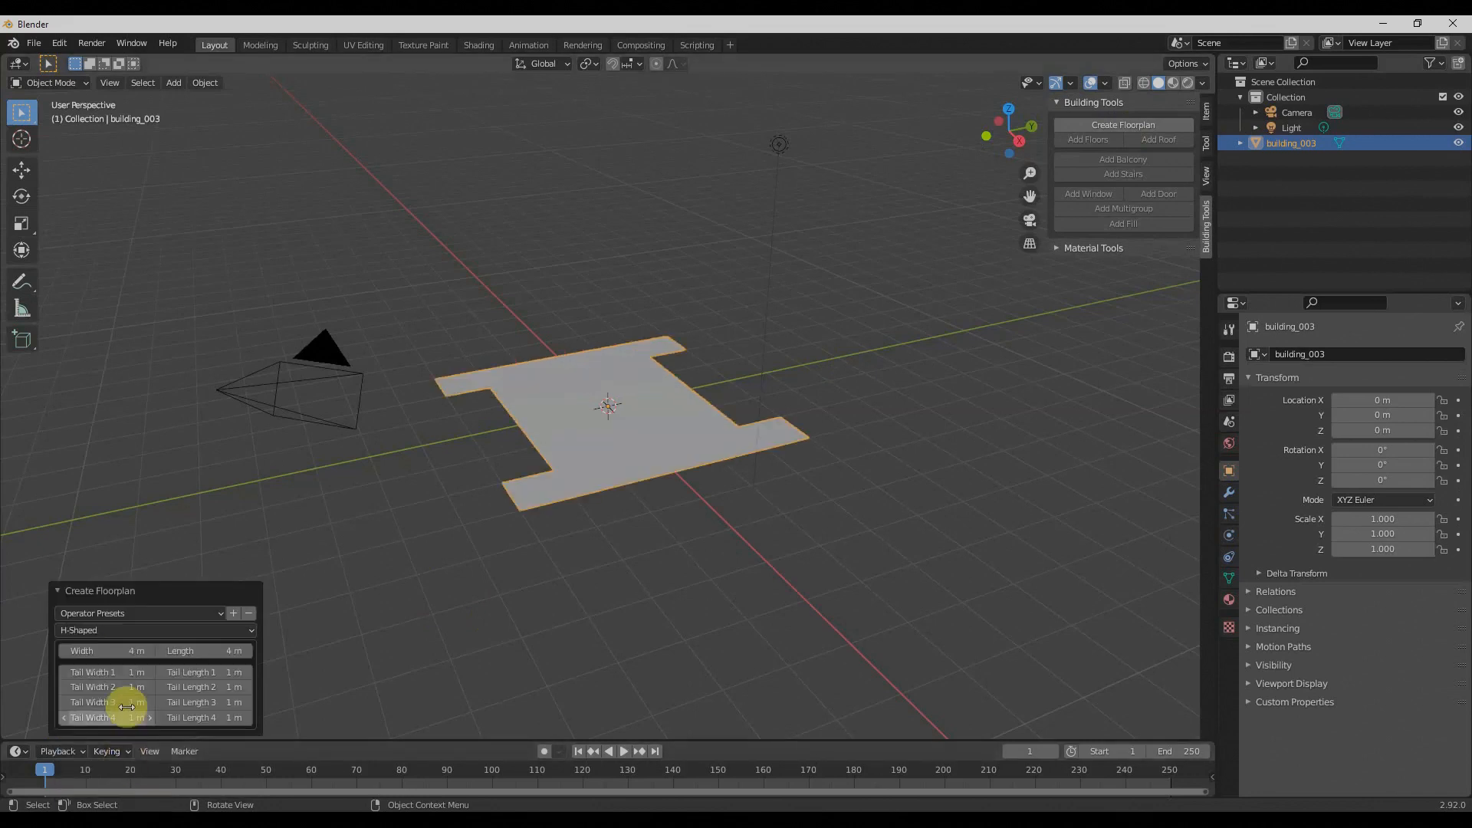
pyautogui.moveTo(106, 690); pyautogui.dragTo(175, 690)
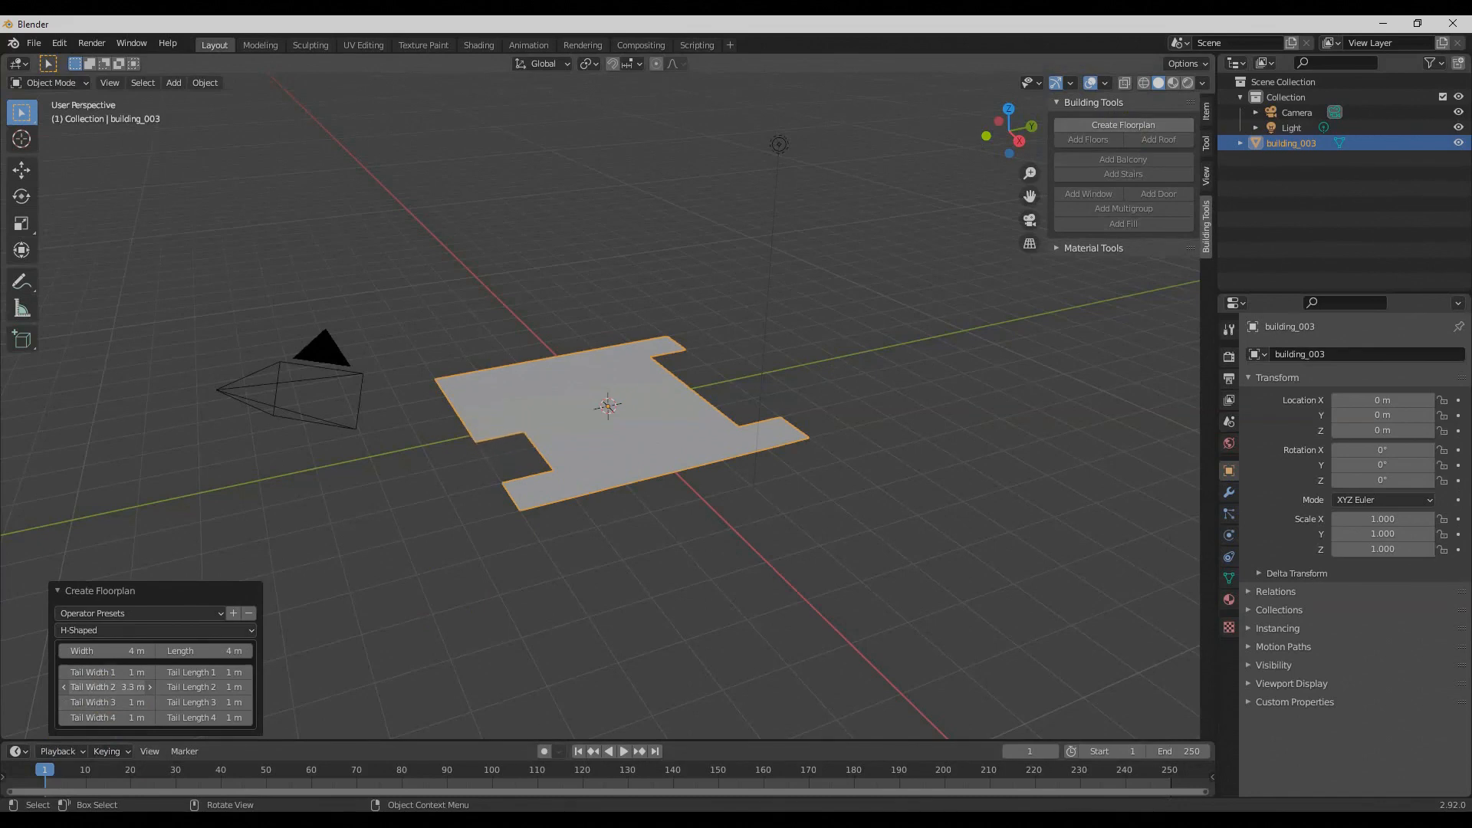
# Try the Random floorplan type and raise its seed to 10
pyautogui.click(104, 630)
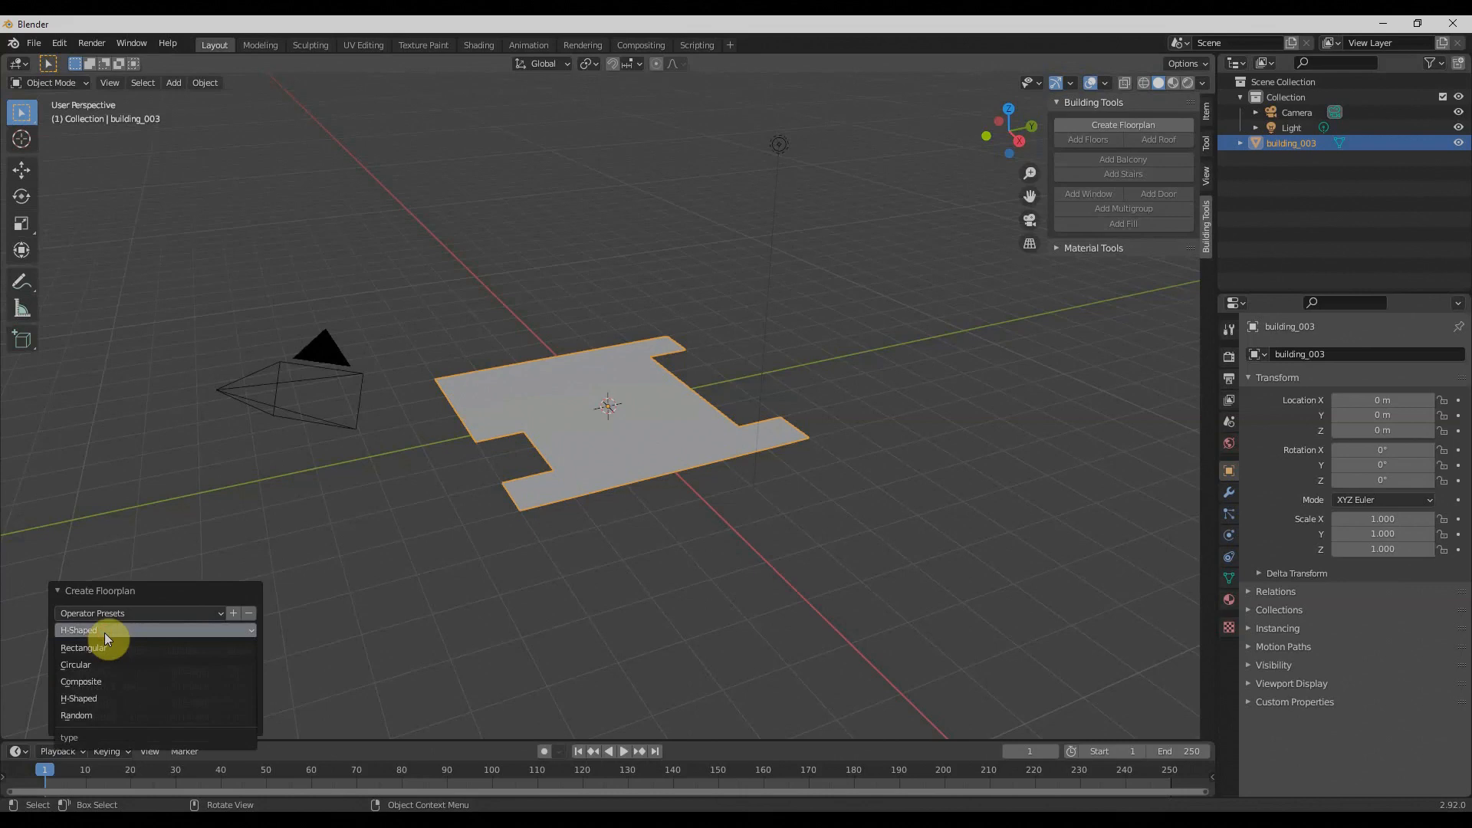
pyautogui.click(95, 715)
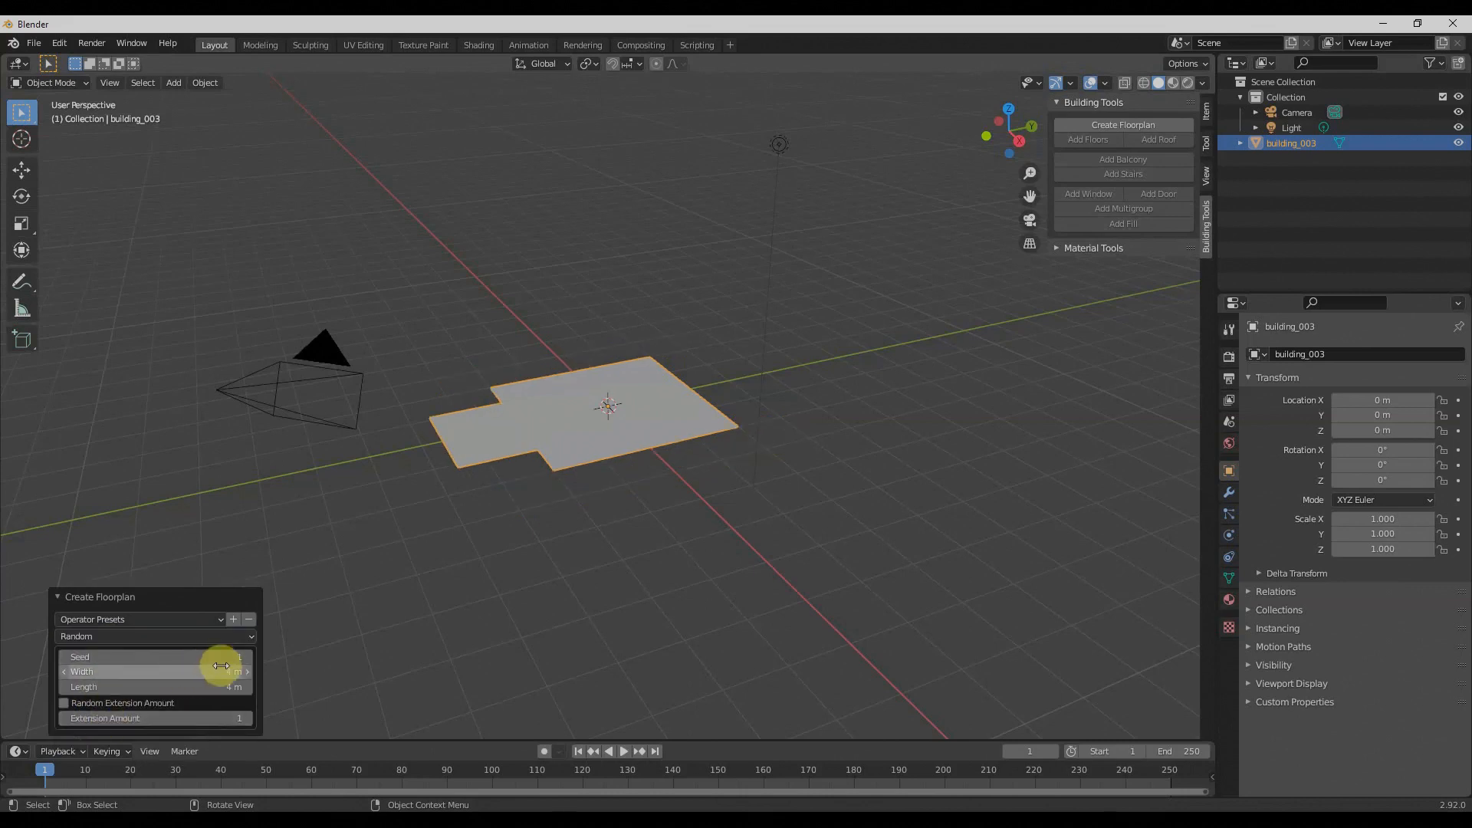
pyautogui.click(248, 657)
pyautogui.click(250, 657)
pyautogui.click(250, 657)
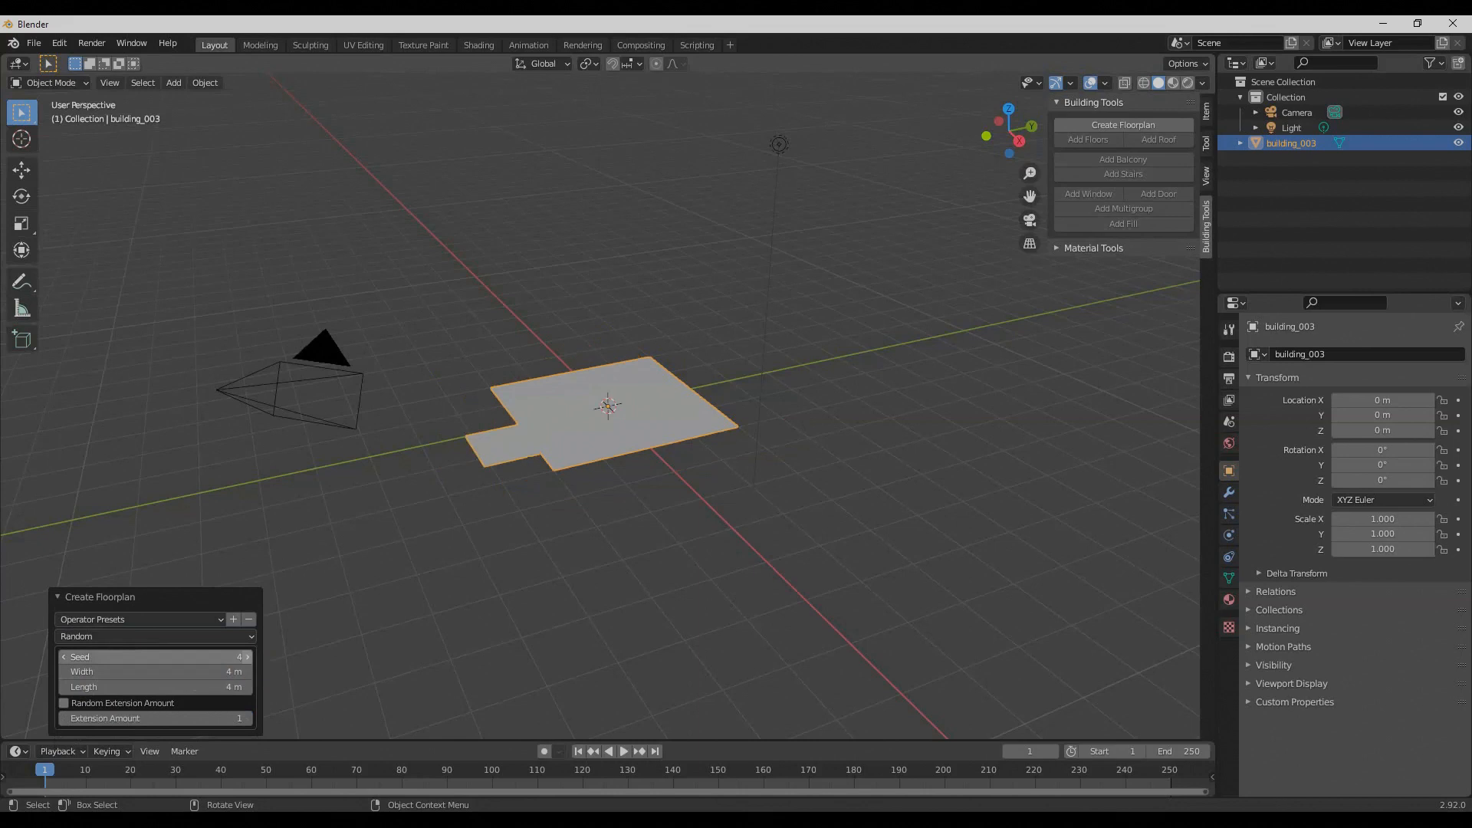
pyautogui.click(250, 657)
pyautogui.click(250, 657)
pyautogui.click(250, 657)
pyautogui.click(250, 657)
pyautogui.click(250, 657)
pyautogui.click(250, 657)
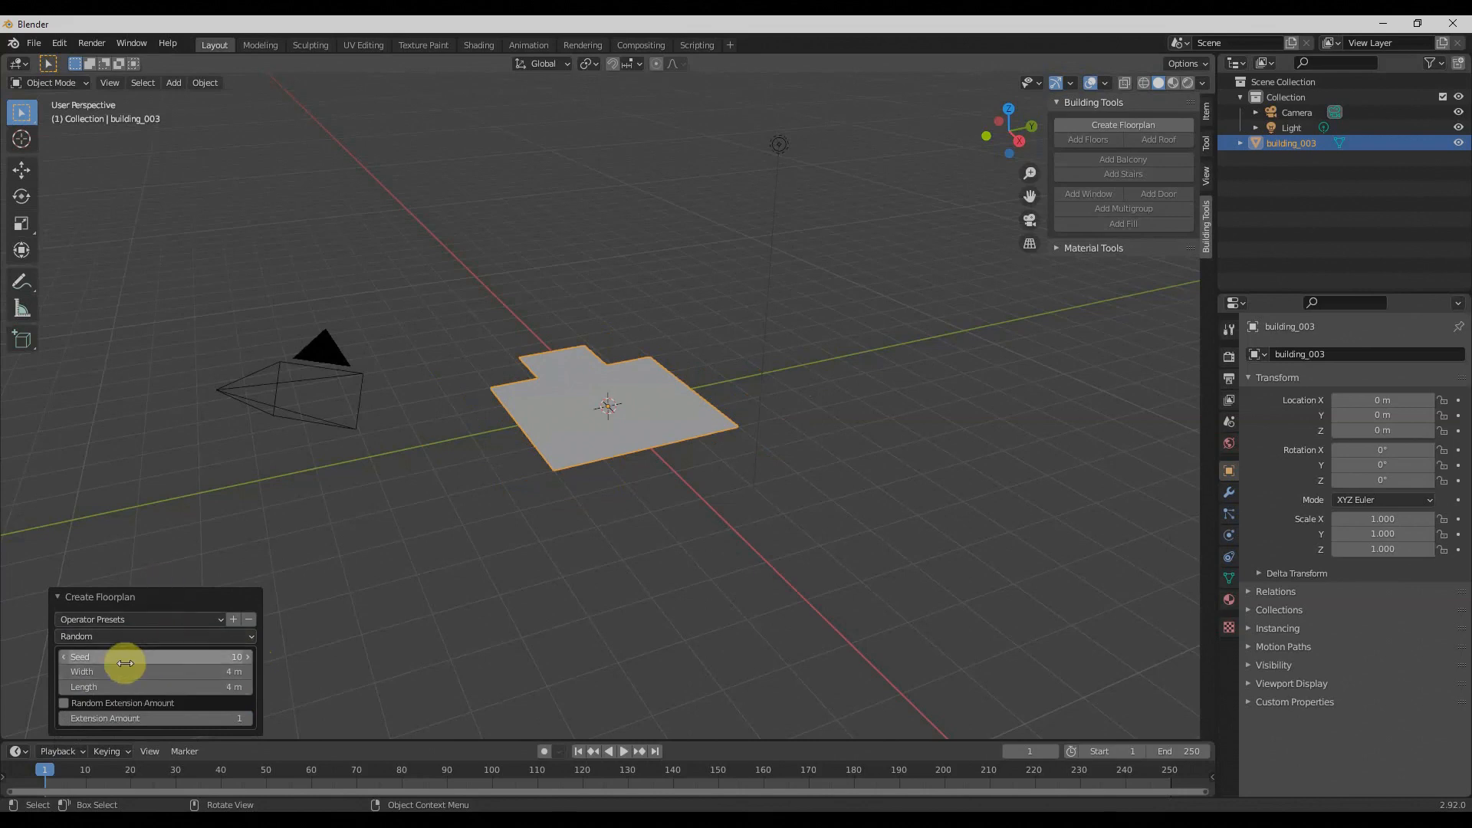
# Set the floorplan type to Rectangular
pyautogui.click(99, 636)
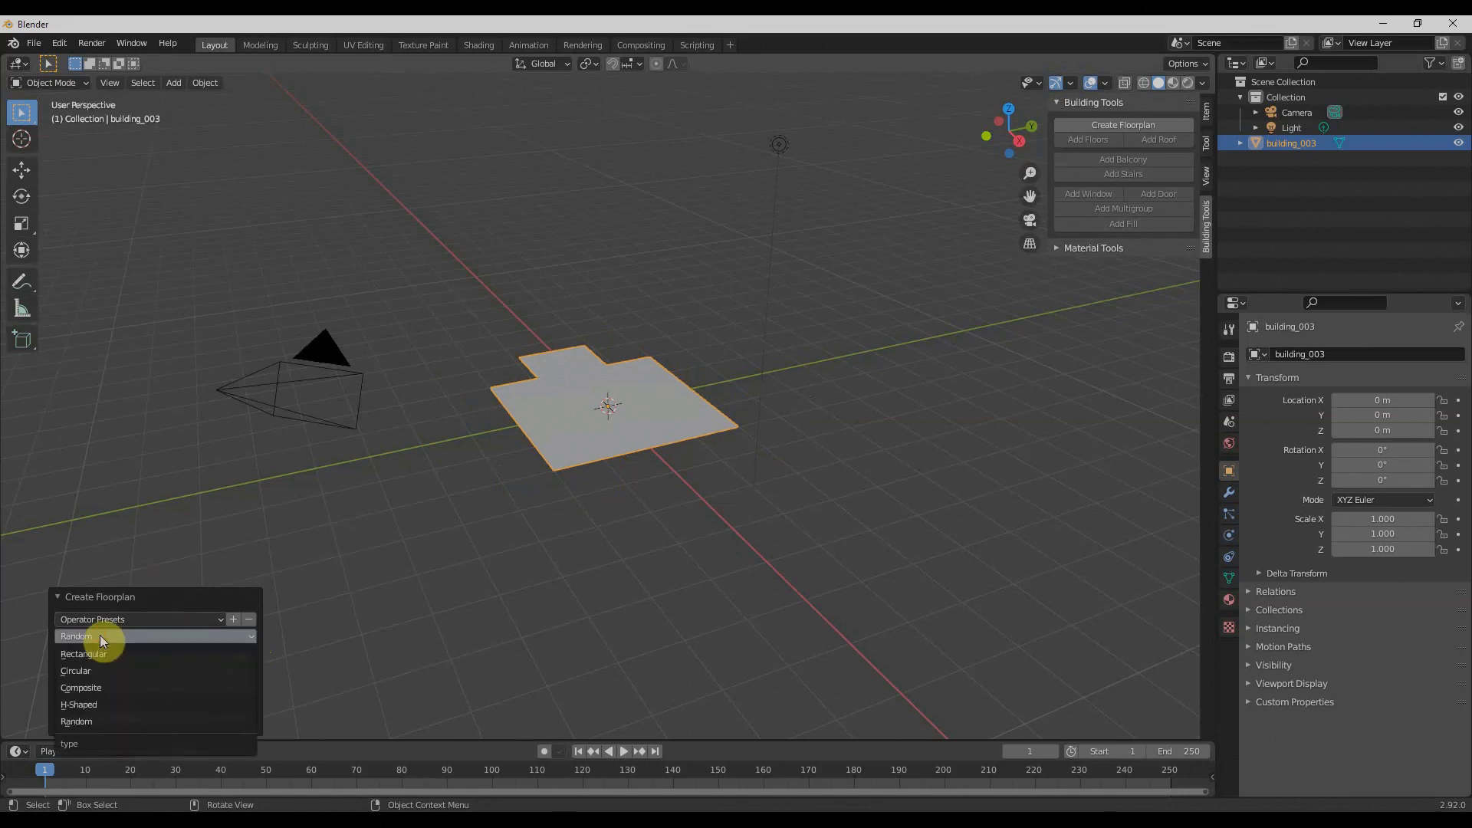
pyautogui.click(101, 634)
pyautogui.click(103, 655)
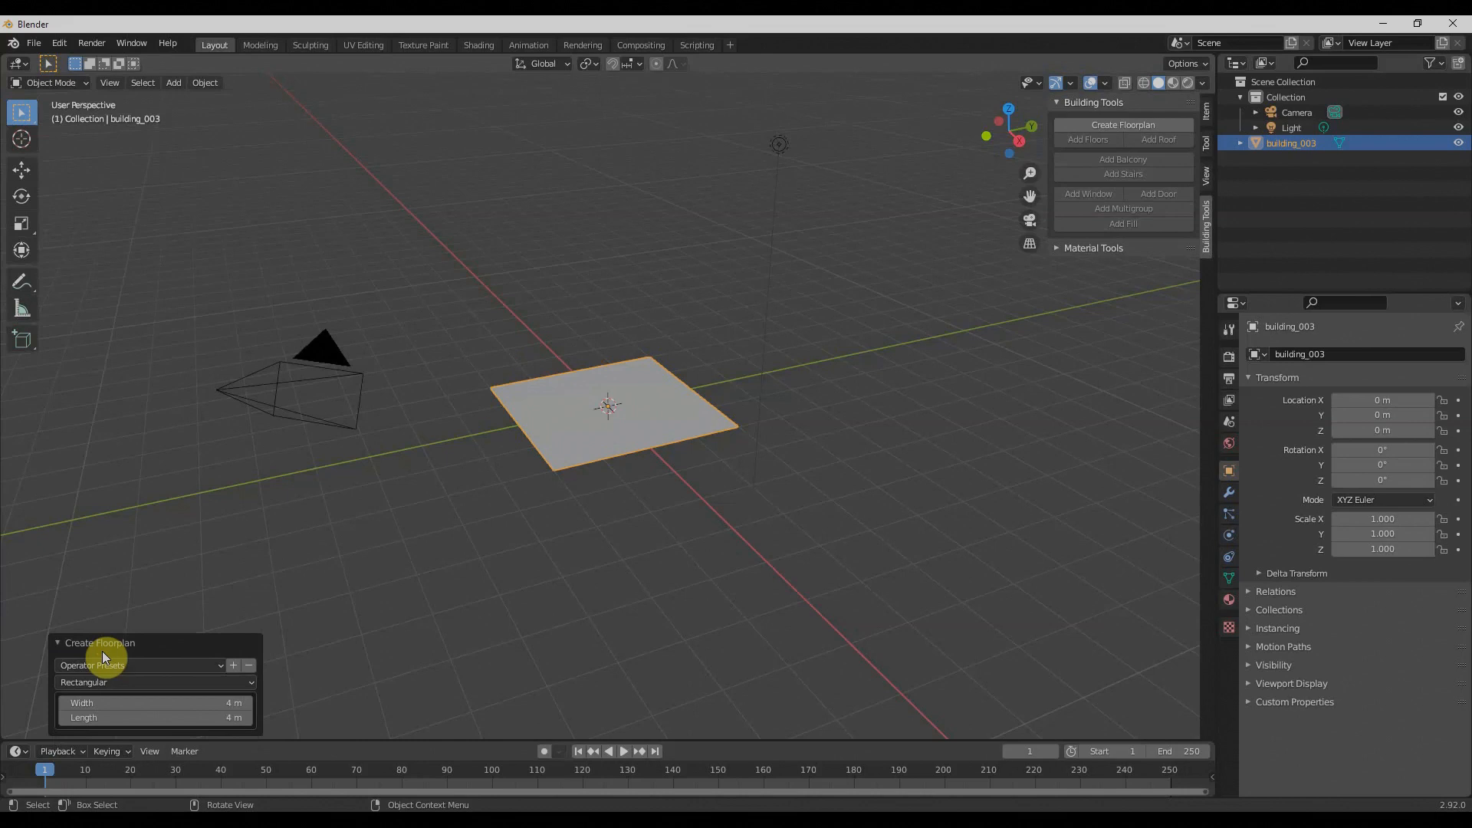
# Enter Edit Mode on the rectangular floorplan and select its face in face select mode
pyautogui.click(385, 545)
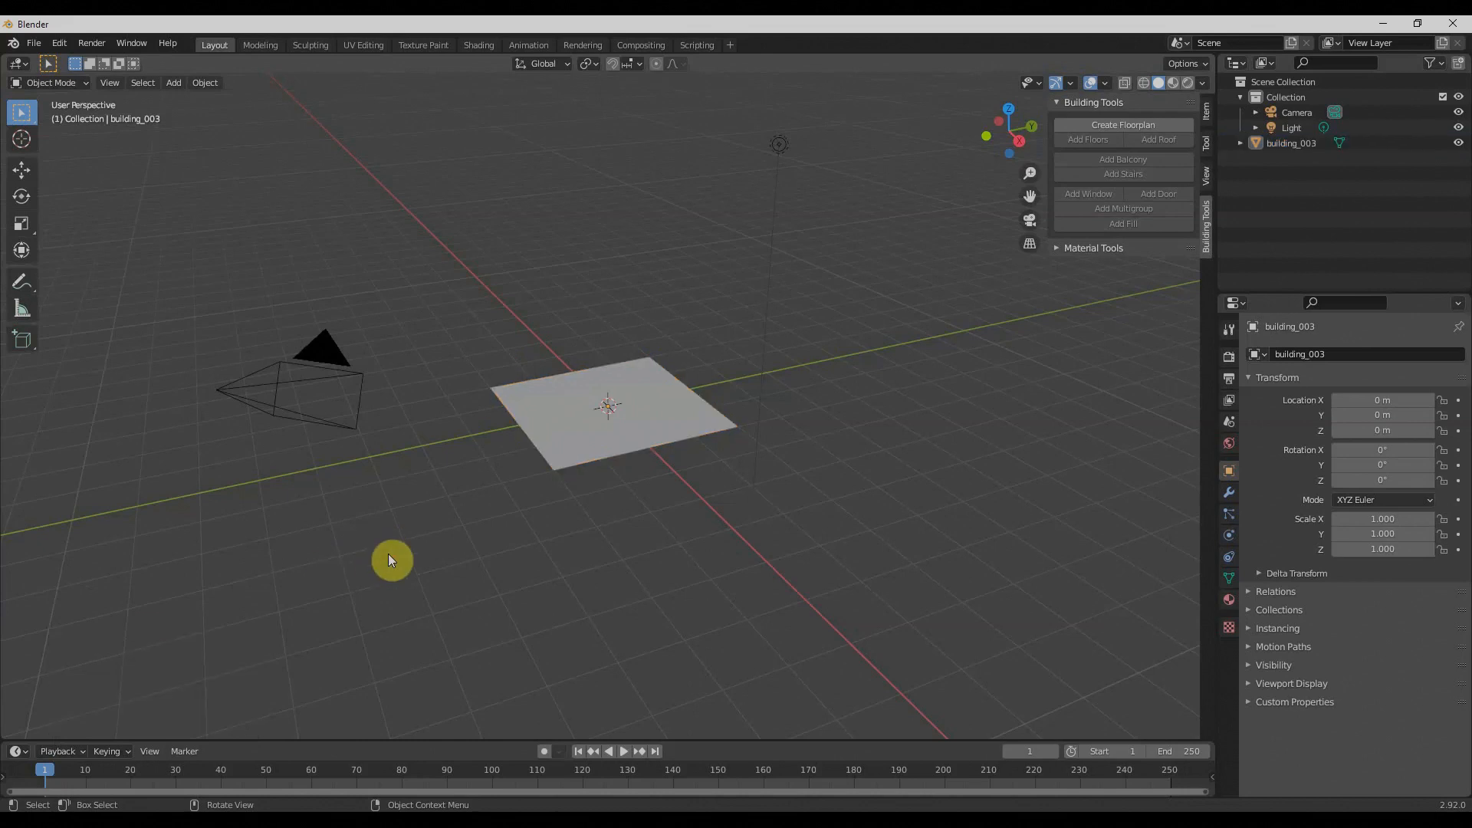
pyautogui.click(679, 434)
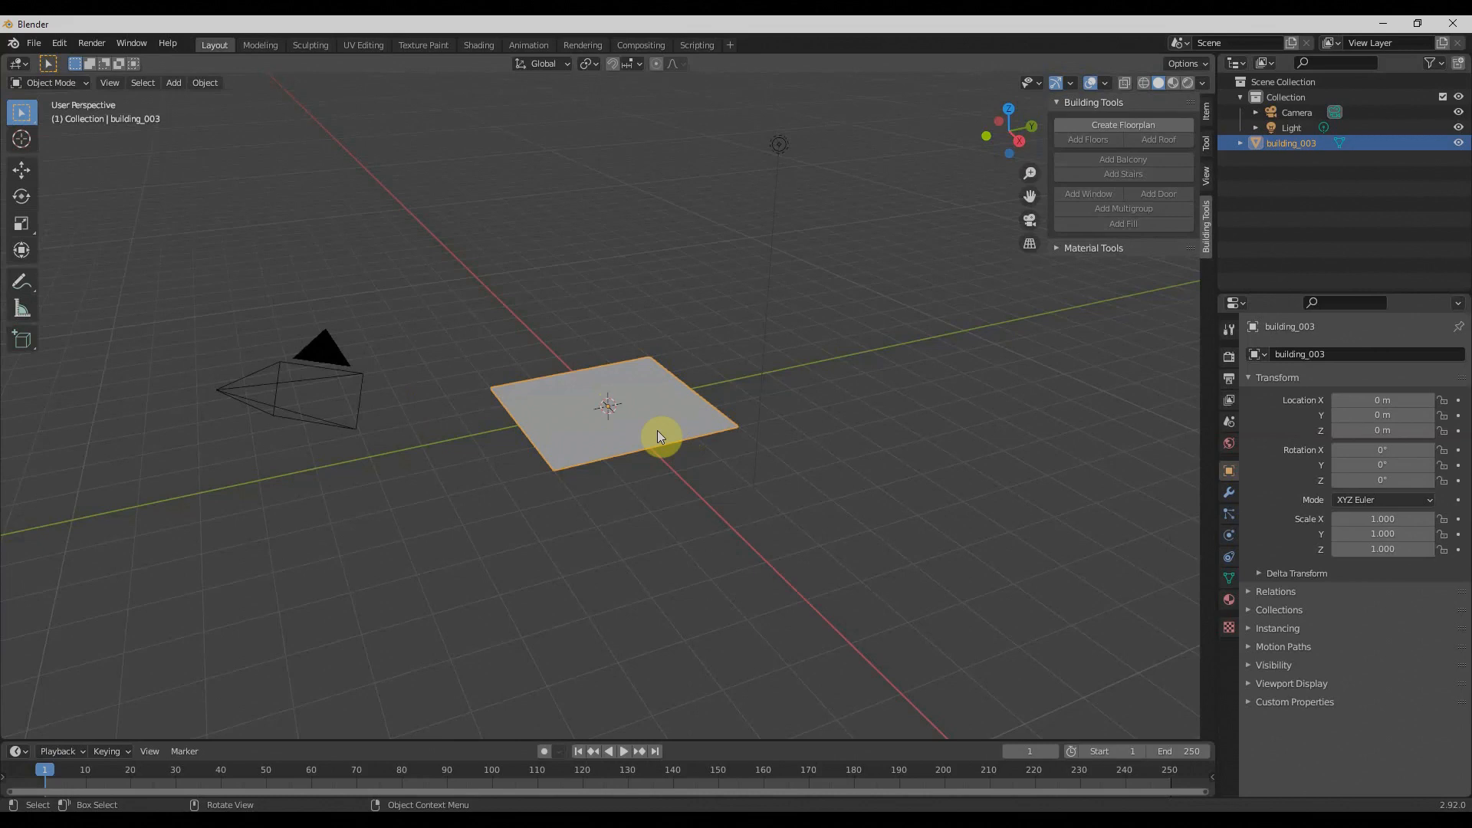
pyautogui.press('Tab')
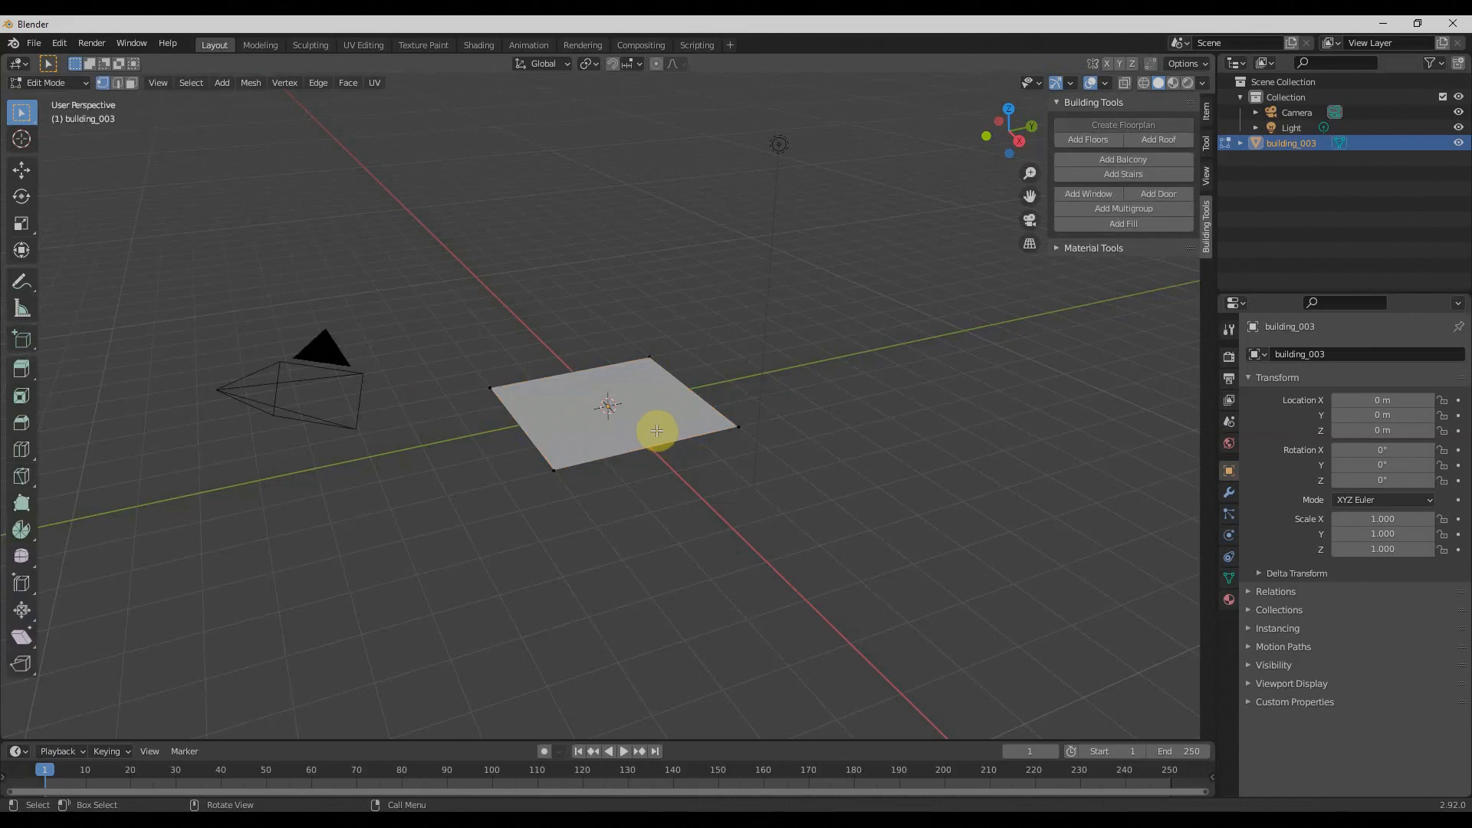
pyautogui.click(132, 82)
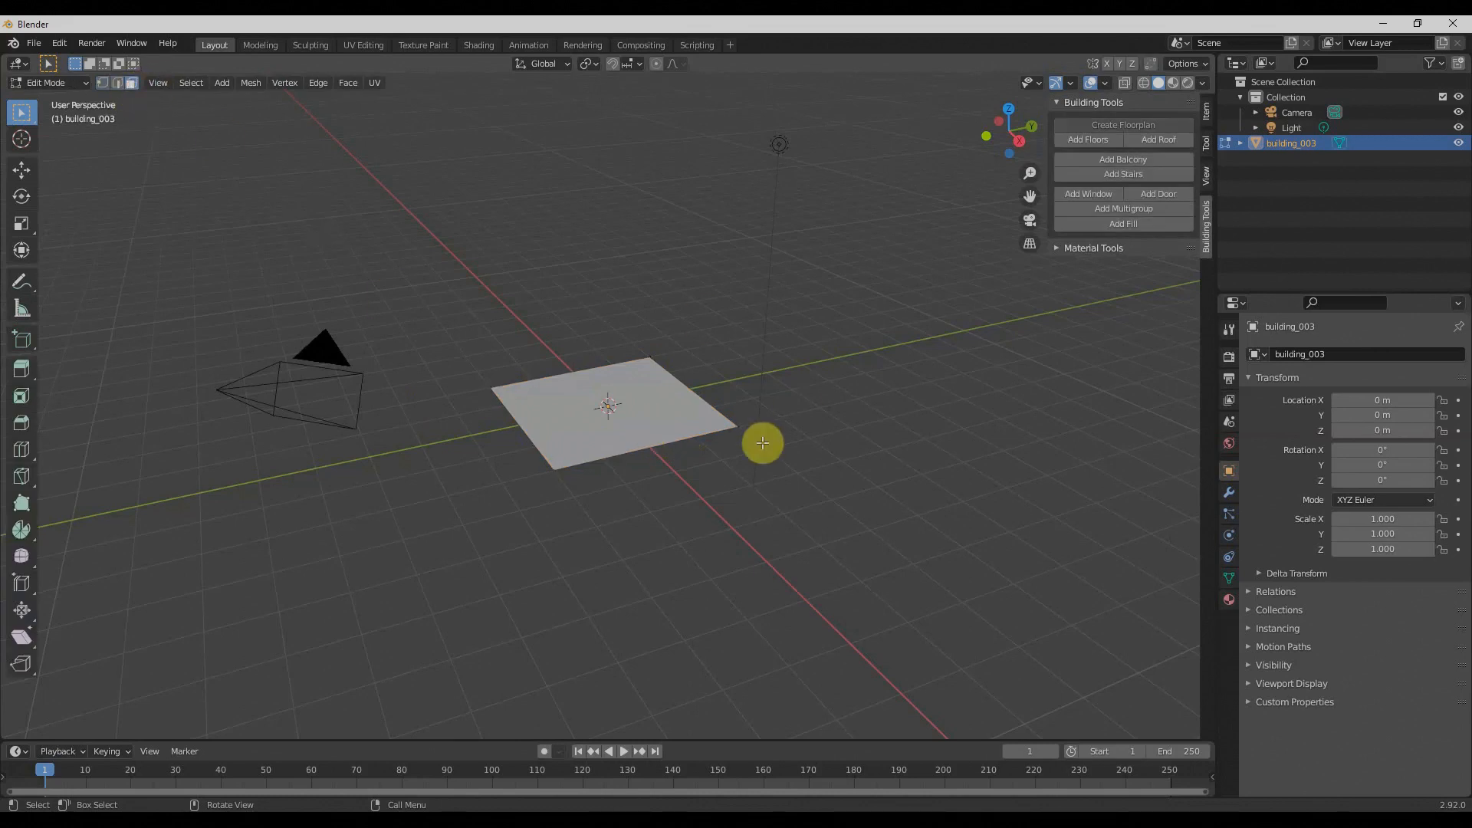
pyautogui.click(689, 404)
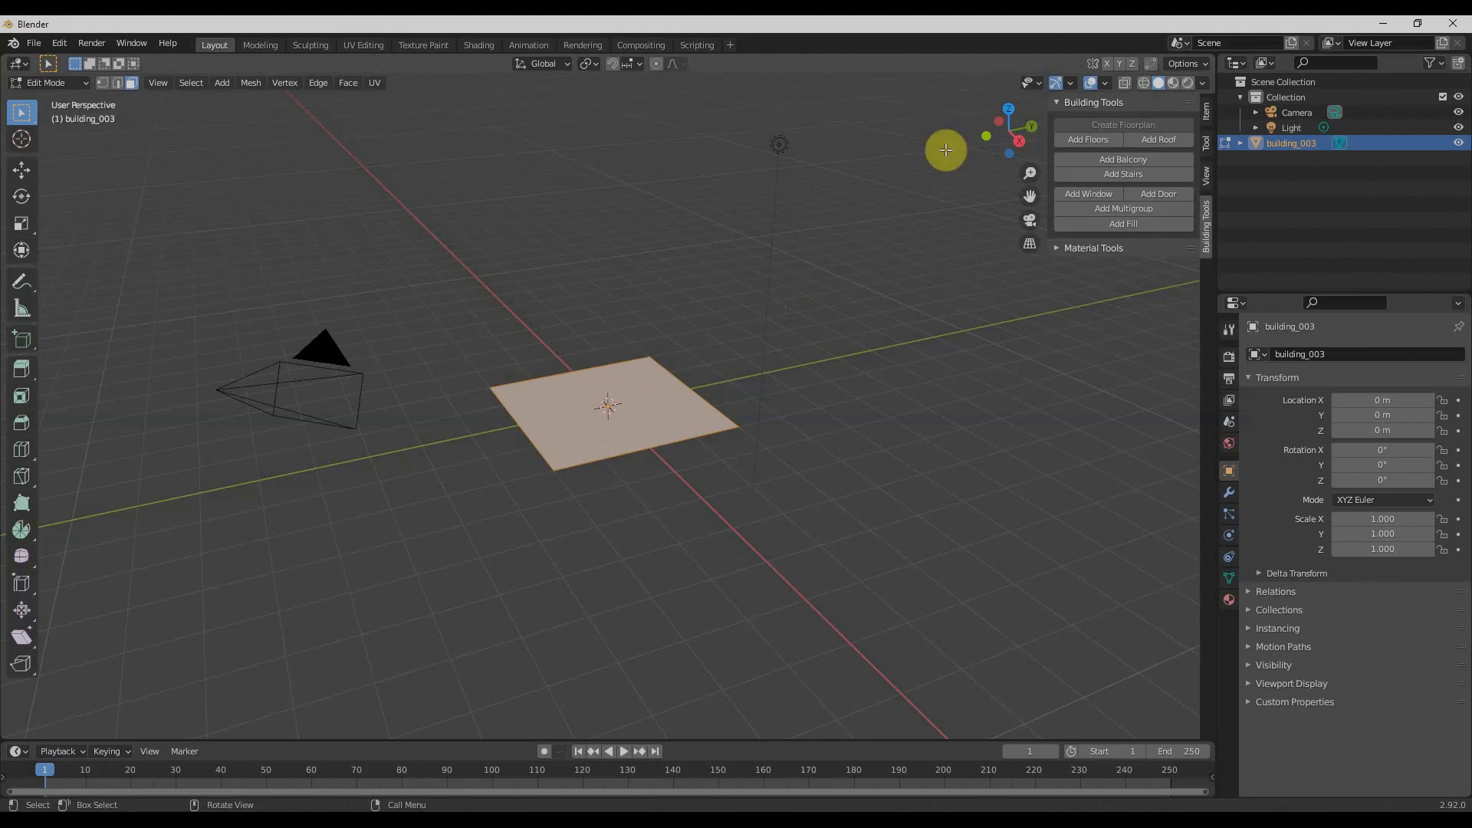
# Add floors to the selected floorplan face with a floor count of 4
pyautogui.click(1083, 143)
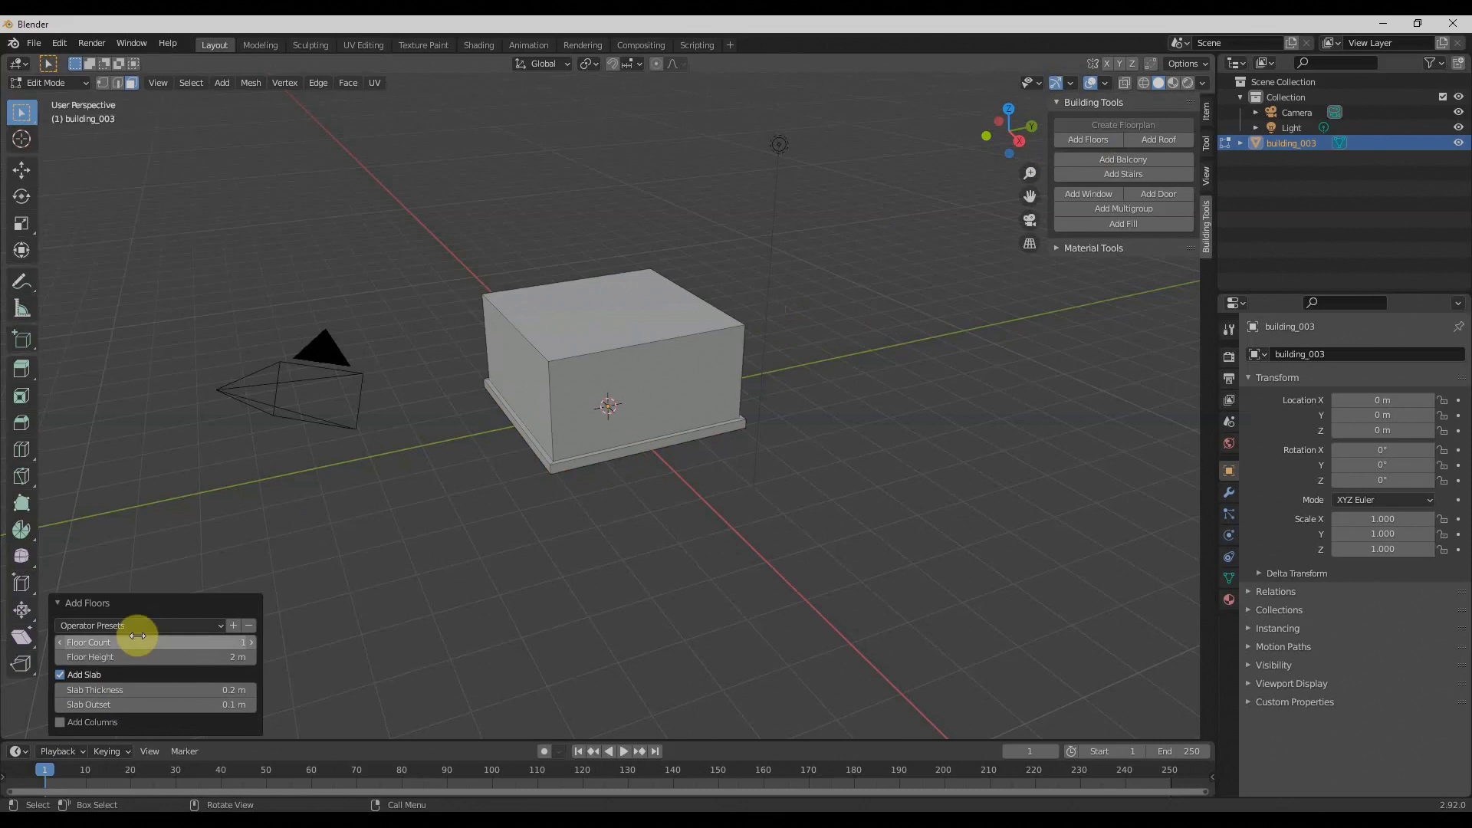
pyautogui.click(253, 642)
pyautogui.click(253, 642)
pyautogui.click(253, 642)
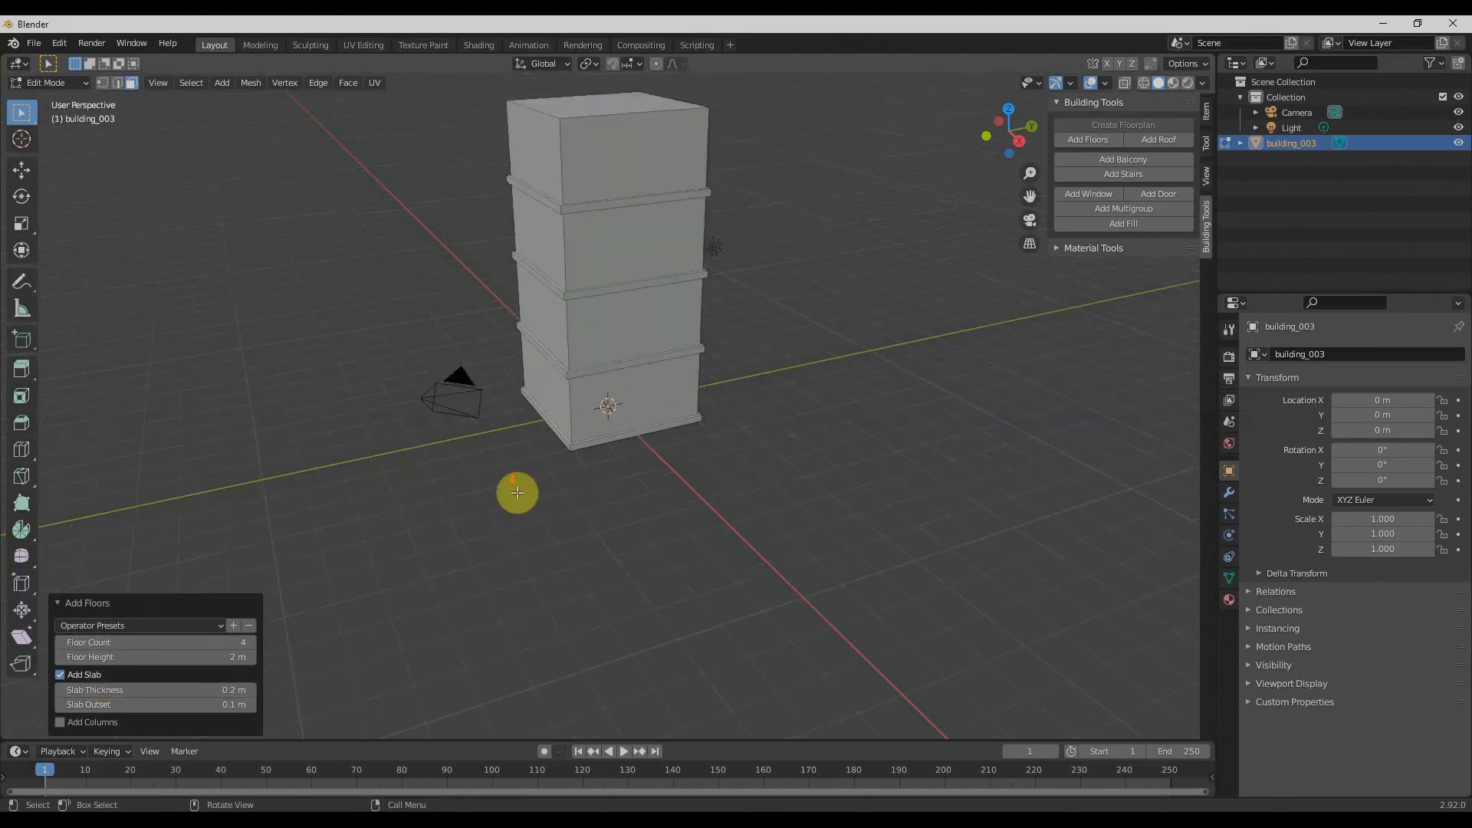
# Try a taller building by raising the floor count past 8, and bring it back to 4
pyautogui.click(253, 644)
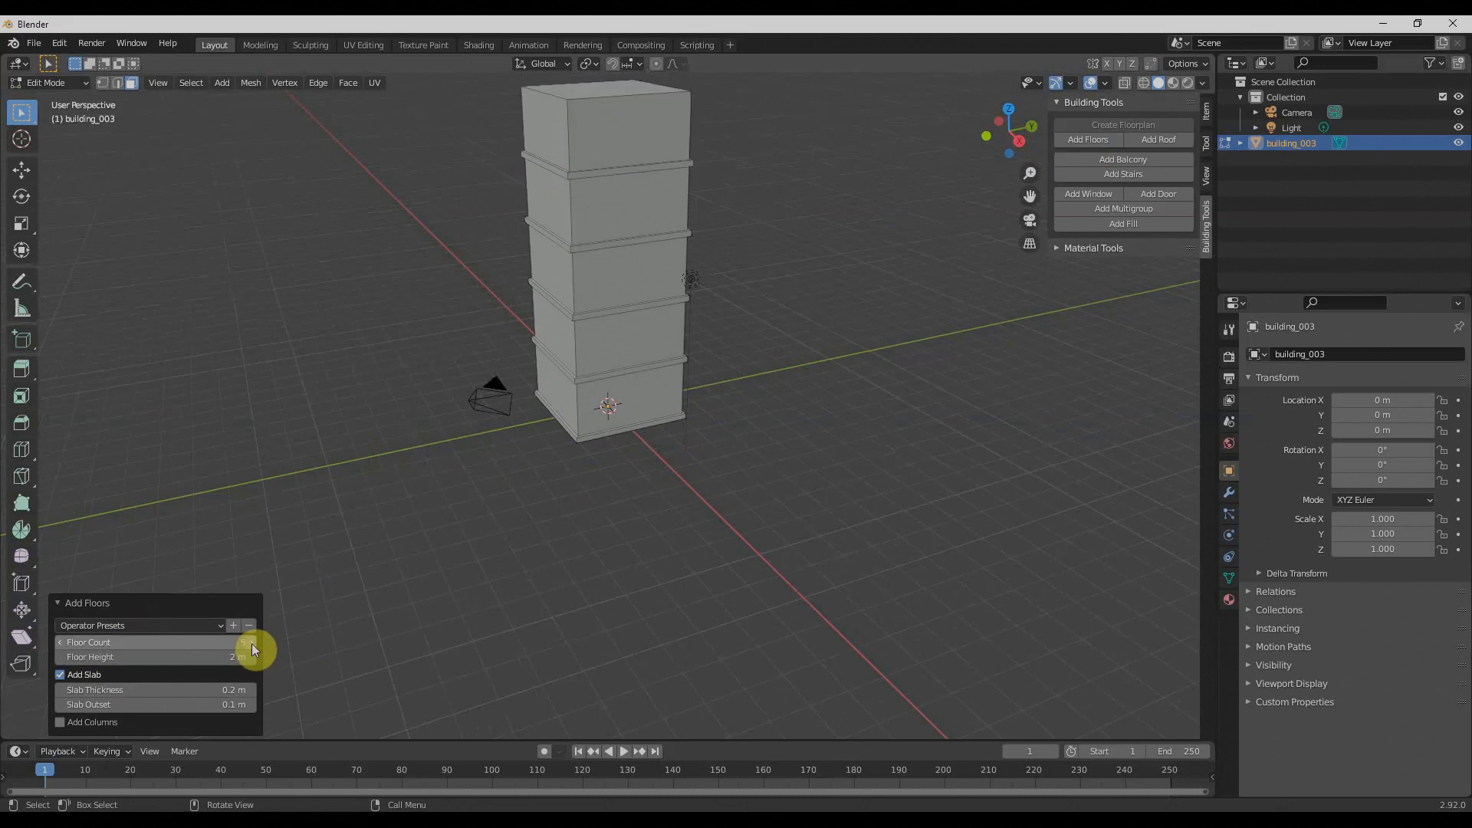
pyautogui.click(251, 644)
pyautogui.click(252, 644)
pyautogui.click(251, 644)
pyautogui.click(252, 644)
pyautogui.click(61, 644)
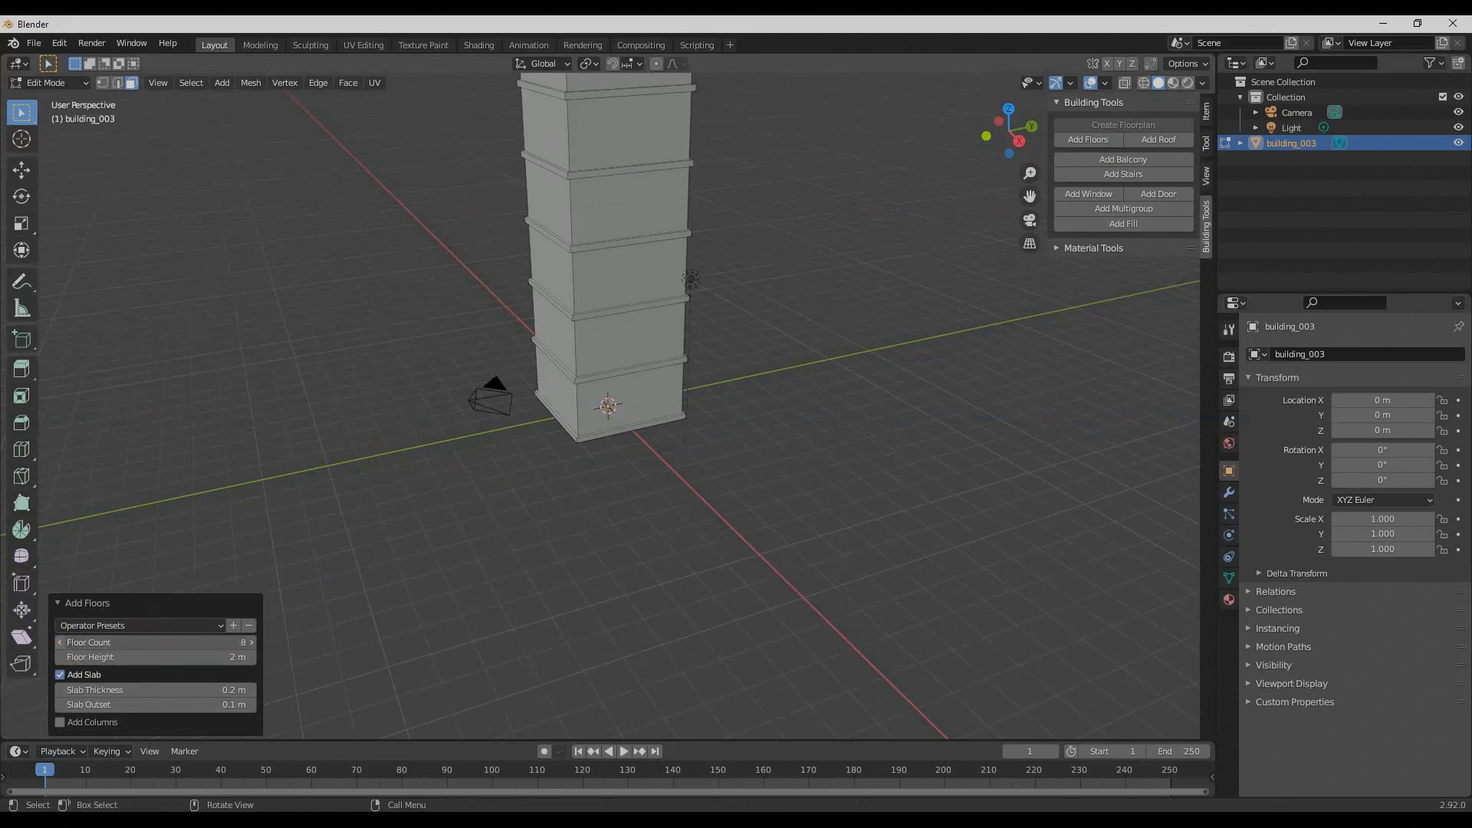
pyautogui.click(62, 644)
pyautogui.click(61, 643)
pyautogui.click(60, 644)
pyautogui.click(60, 644)
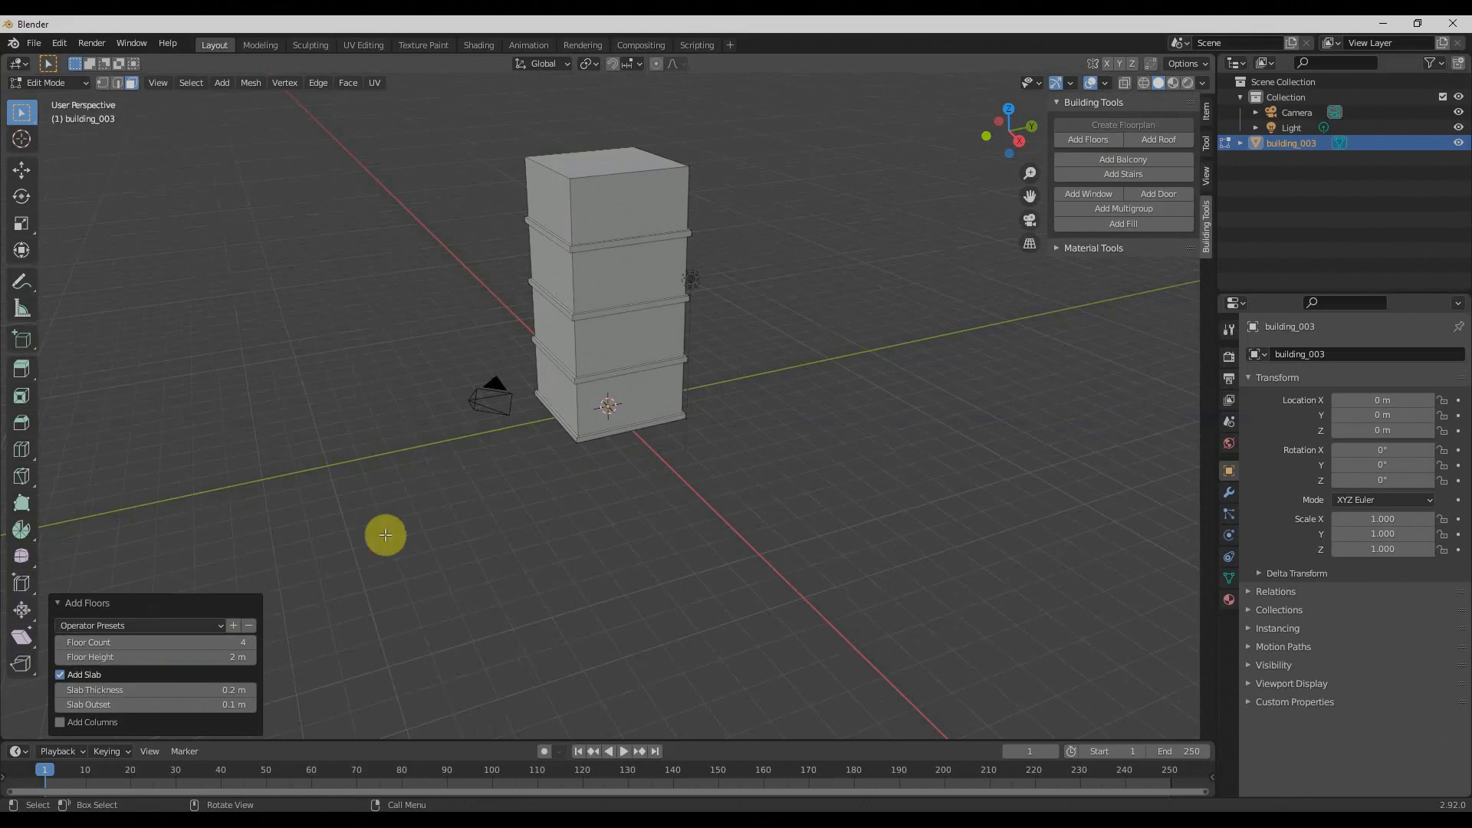
# Set the floor height to 1.9 m, the slab thickness to 0.34 m and the slab outset to 0.19 m
pyautogui.moveTo(217, 657)
pyautogui.mouseDown()
pyautogui.moveTo(268, 657)
pyautogui.moveTo(184, 657)
pyautogui.moveTo(214, 660)
pyautogui.mouseUp()
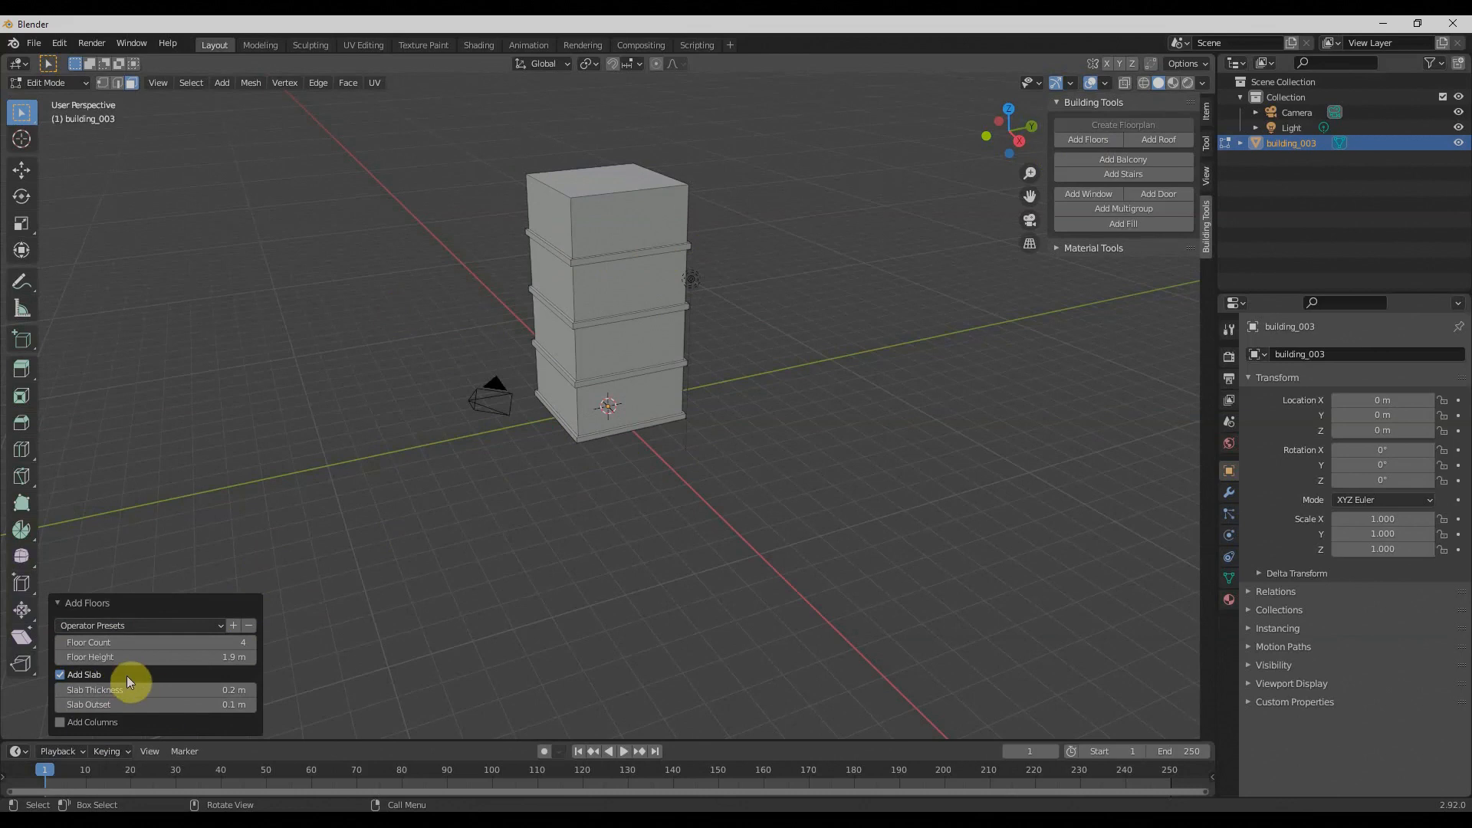
pyautogui.moveTo(164, 689)
pyautogui.mouseDown()
pyautogui.moveTo(214, 690)
pyautogui.moveTo(138, 690)
pyautogui.moveTo(226, 690)
pyautogui.moveTo(176, 689)
pyautogui.mouseUp()
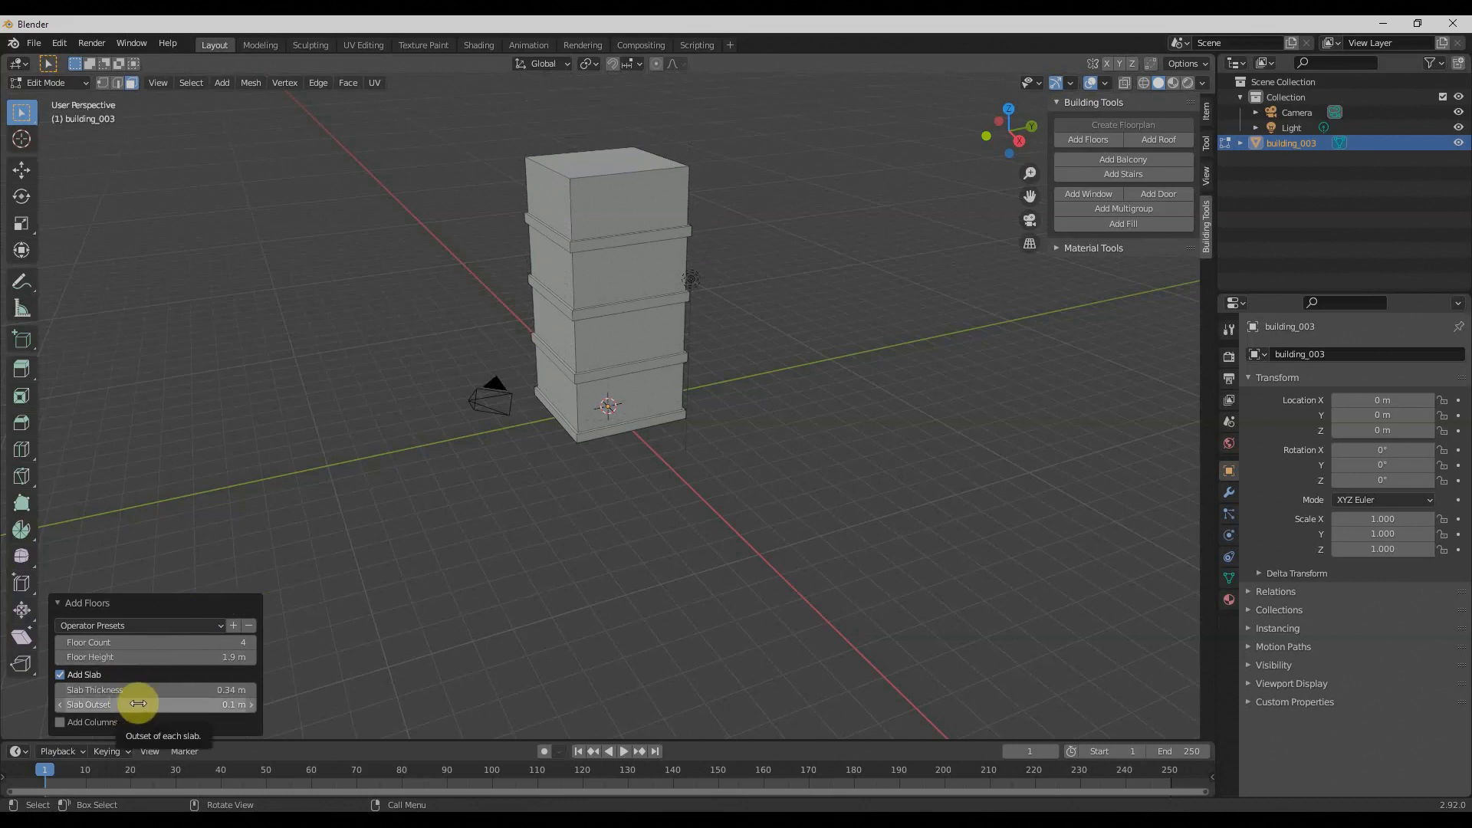
pyautogui.moveTo(138, 703)
pyautogui.mouseDown()
pyautogui.moveTo(199, 703)
pyautogui.moveTo(107, 703)
pyautogui.moveTo(265, 703)
pyautogui.moveTo(115, 703)
pyautogui.mouseUp()
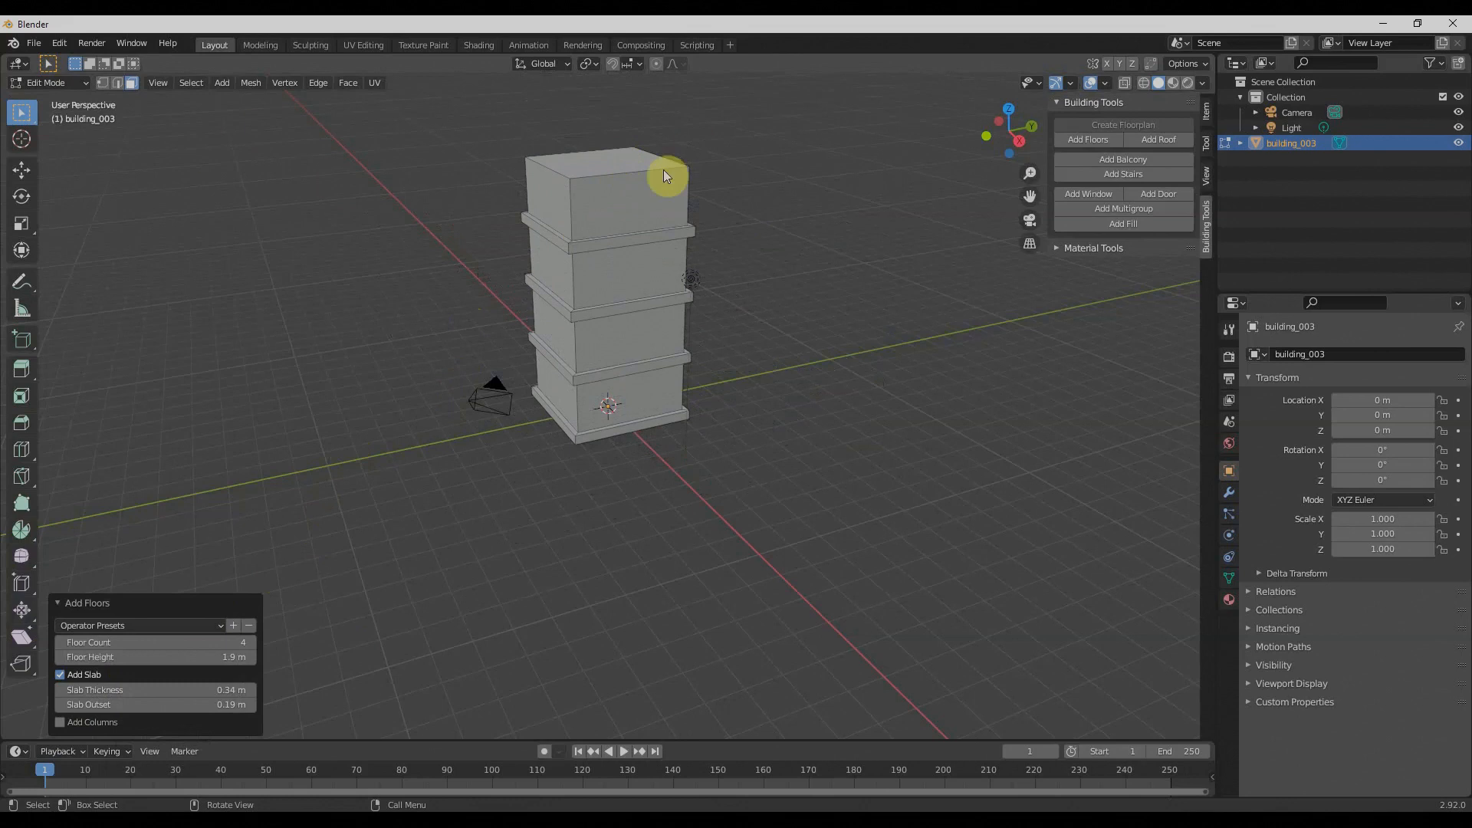
# Add a roof on the top face of the building
pyautogui.click(631, 161)
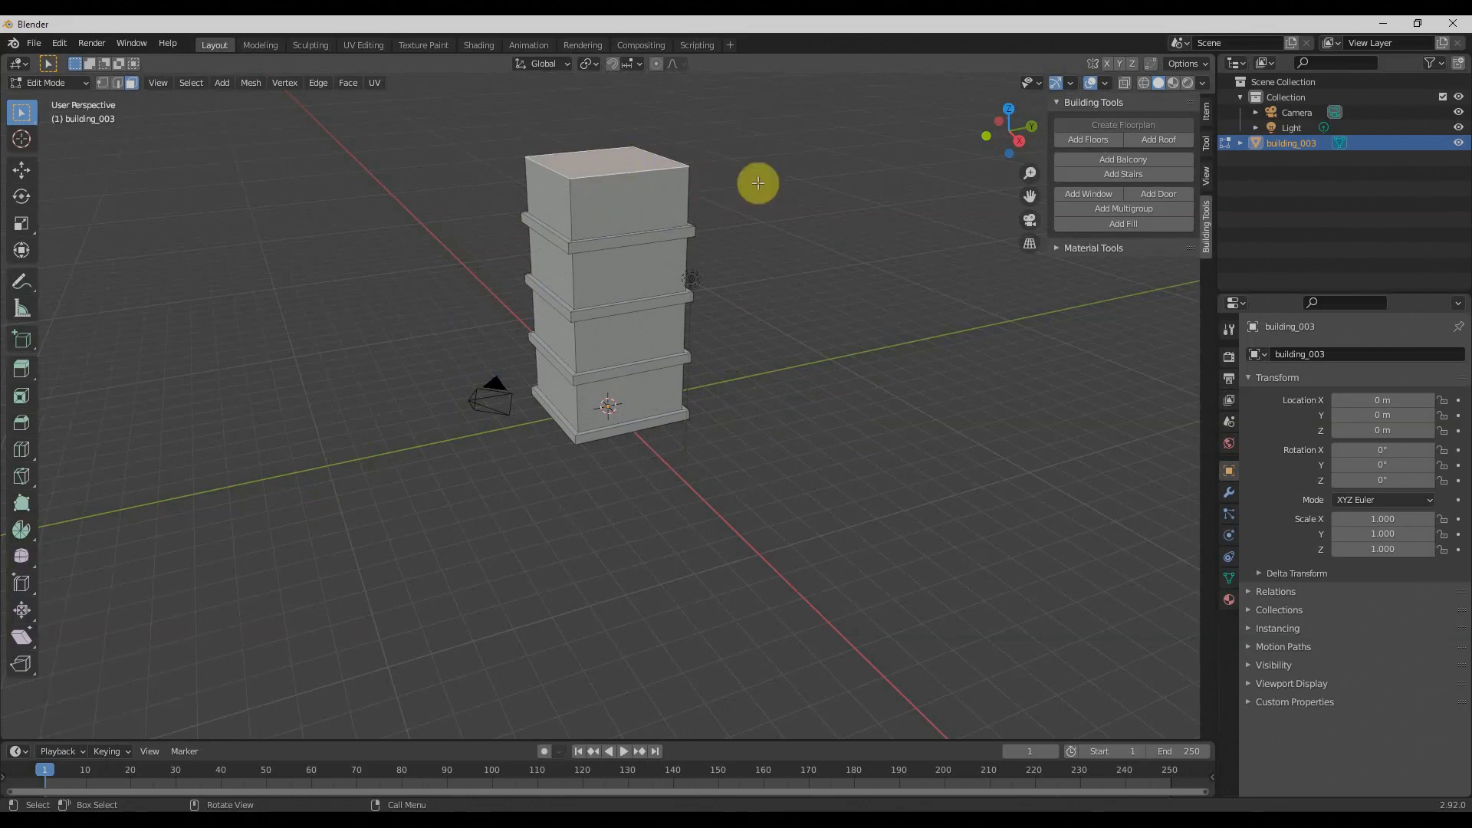
pyautogui.click(1147, 140)
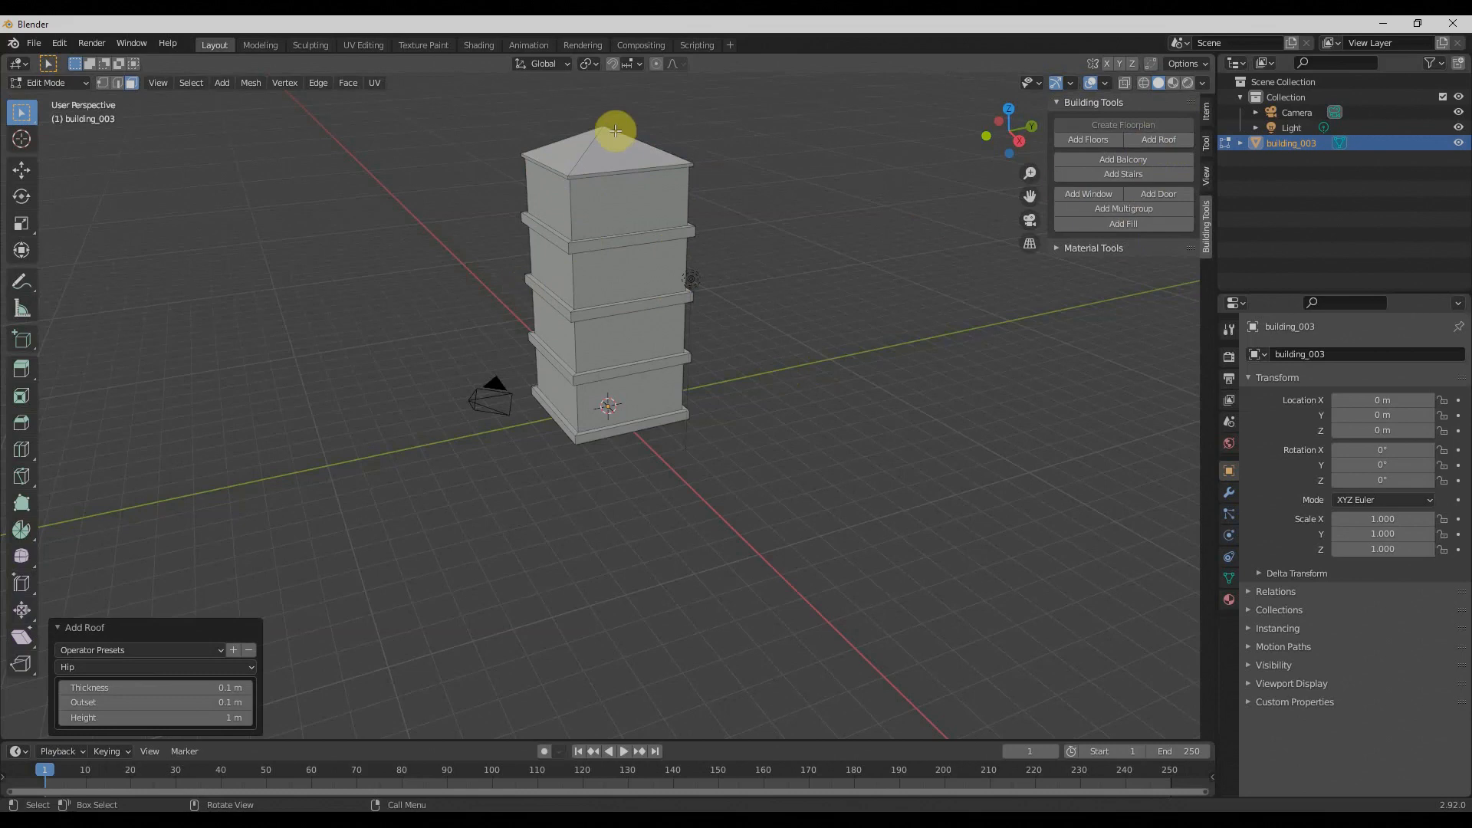
# Try the Flat roof type with a thickness of 0.85 m, an outset of 0.36 m and a border of 0.01 m
pyautogui.click(117, 667)
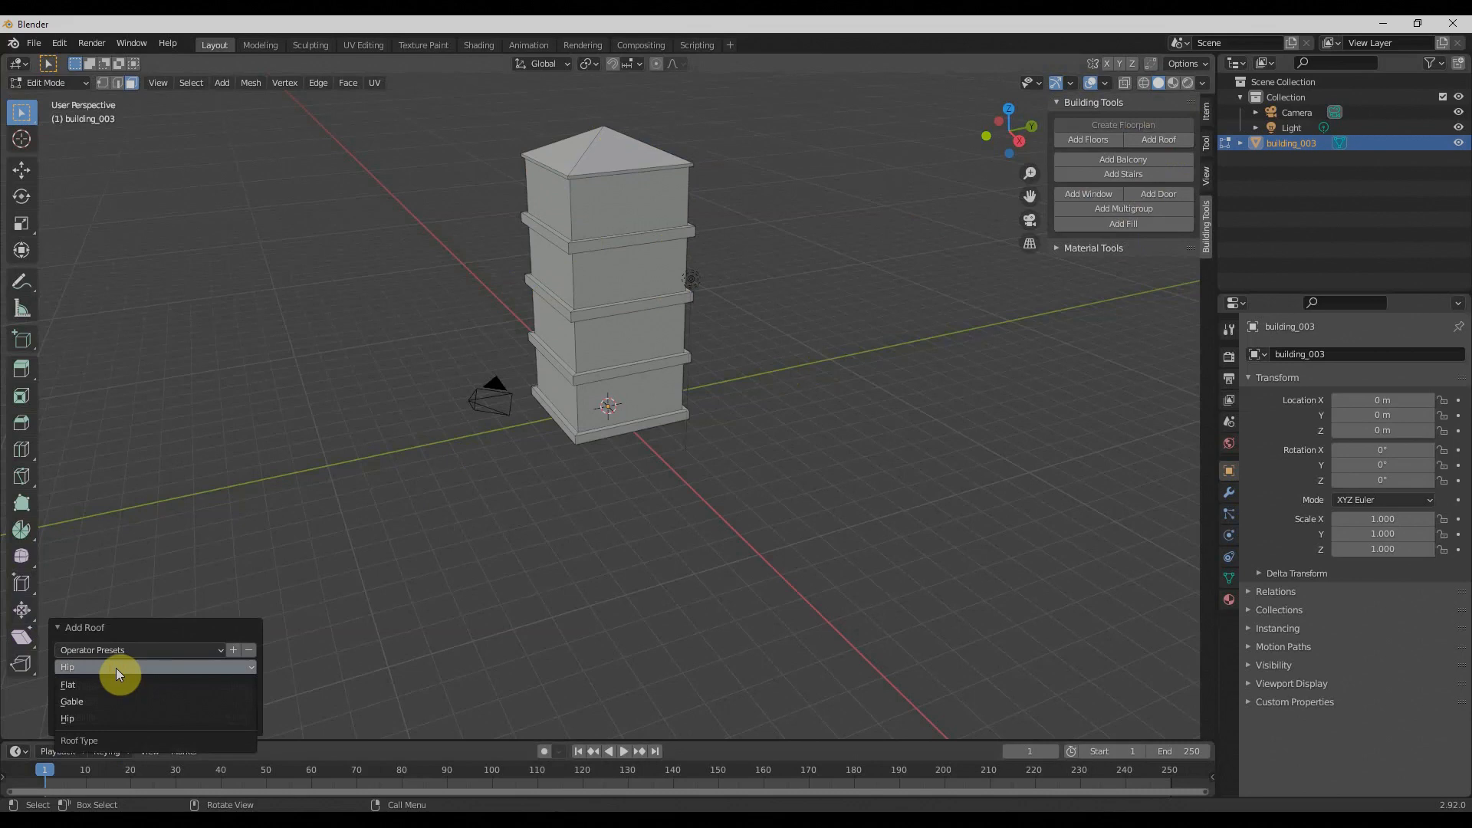
pyautogui.click(88, 684)
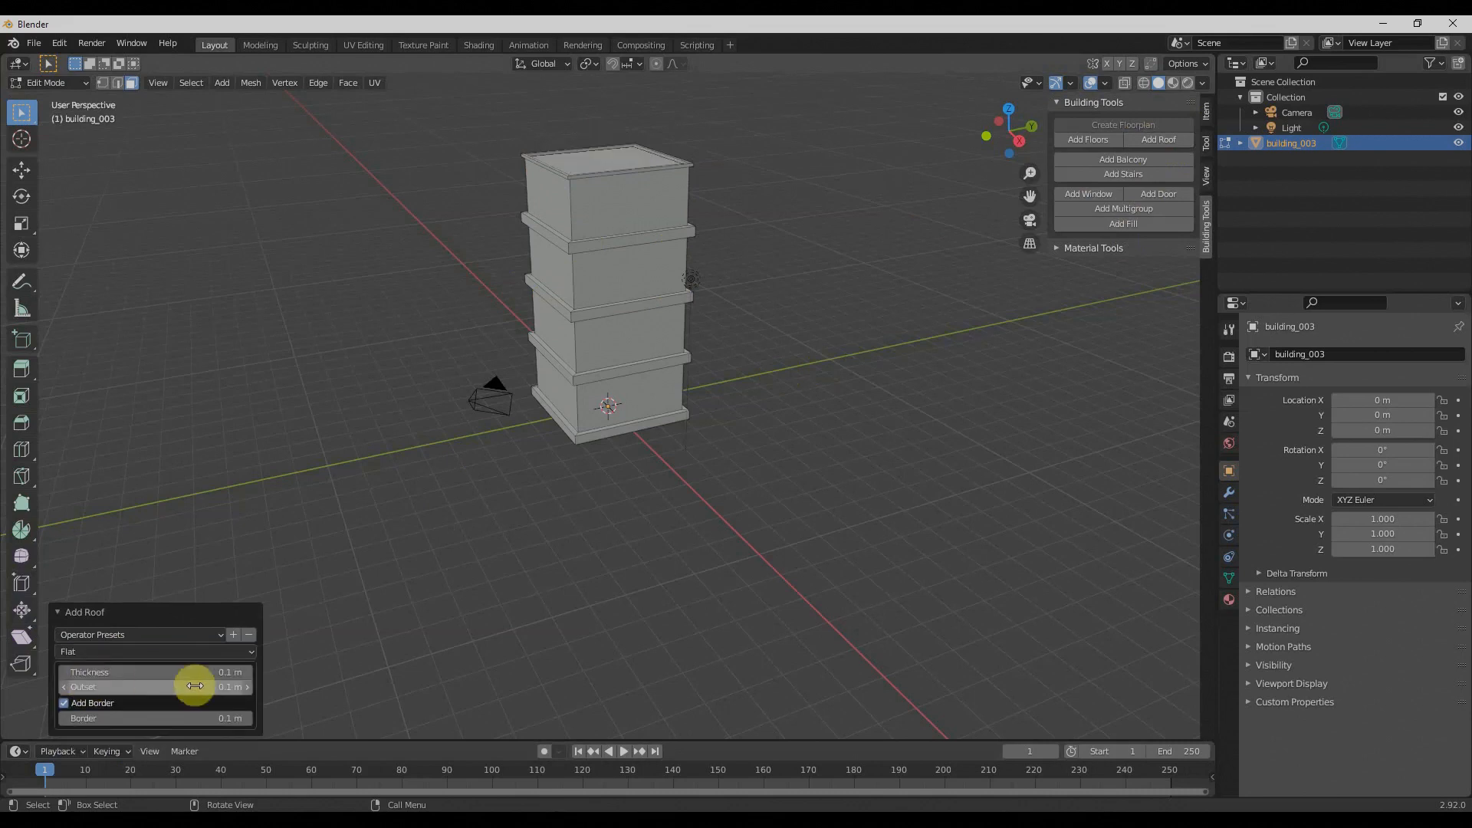
pyautogui.moveTo(143, 688); pyautogui.dragTo(123, 718)
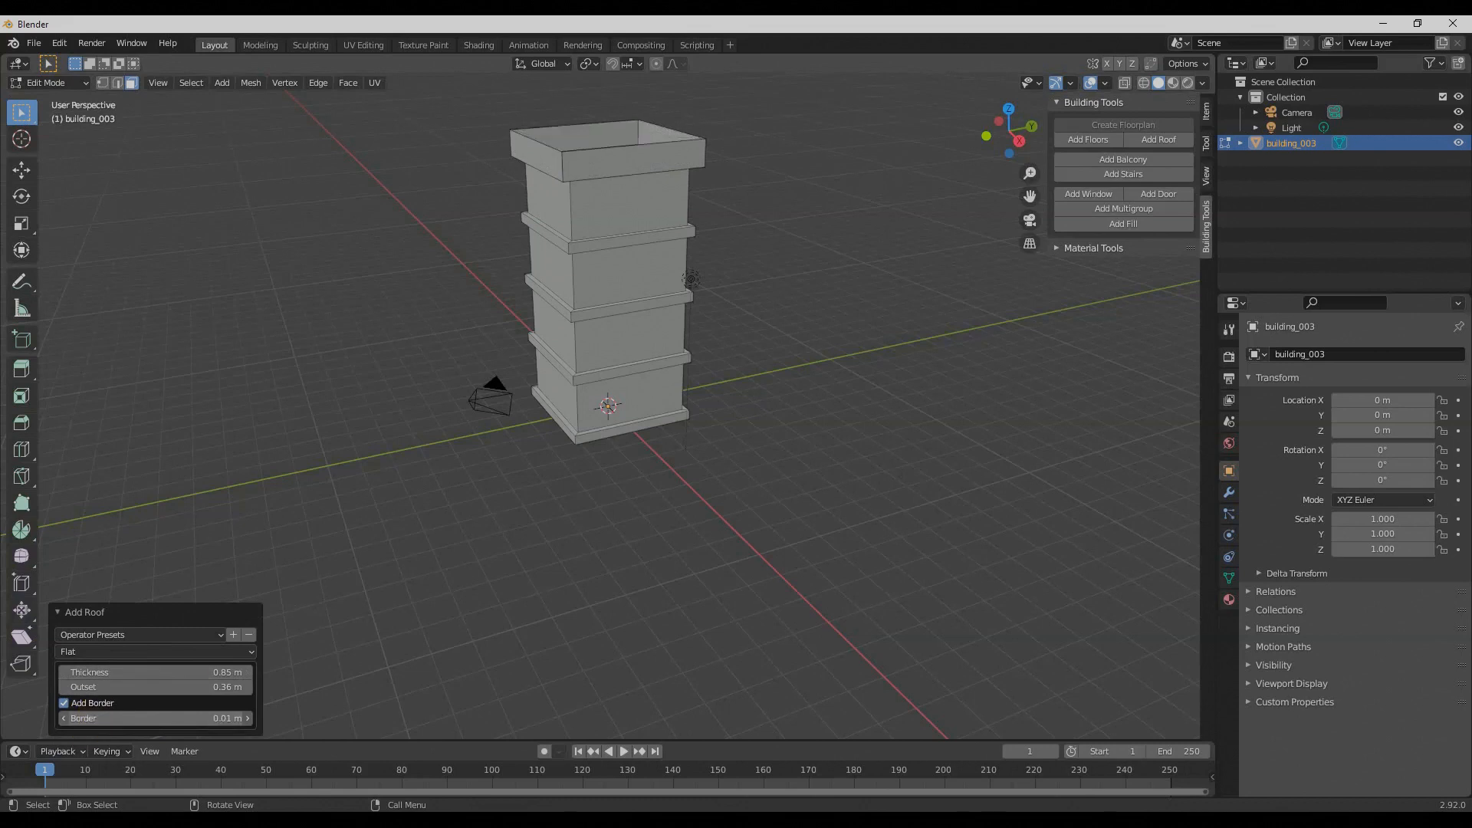
# Change the roof type to Gable with a thickness of 0.24 m and an outset of 0.17 m
pyautogui.click(112, 652)
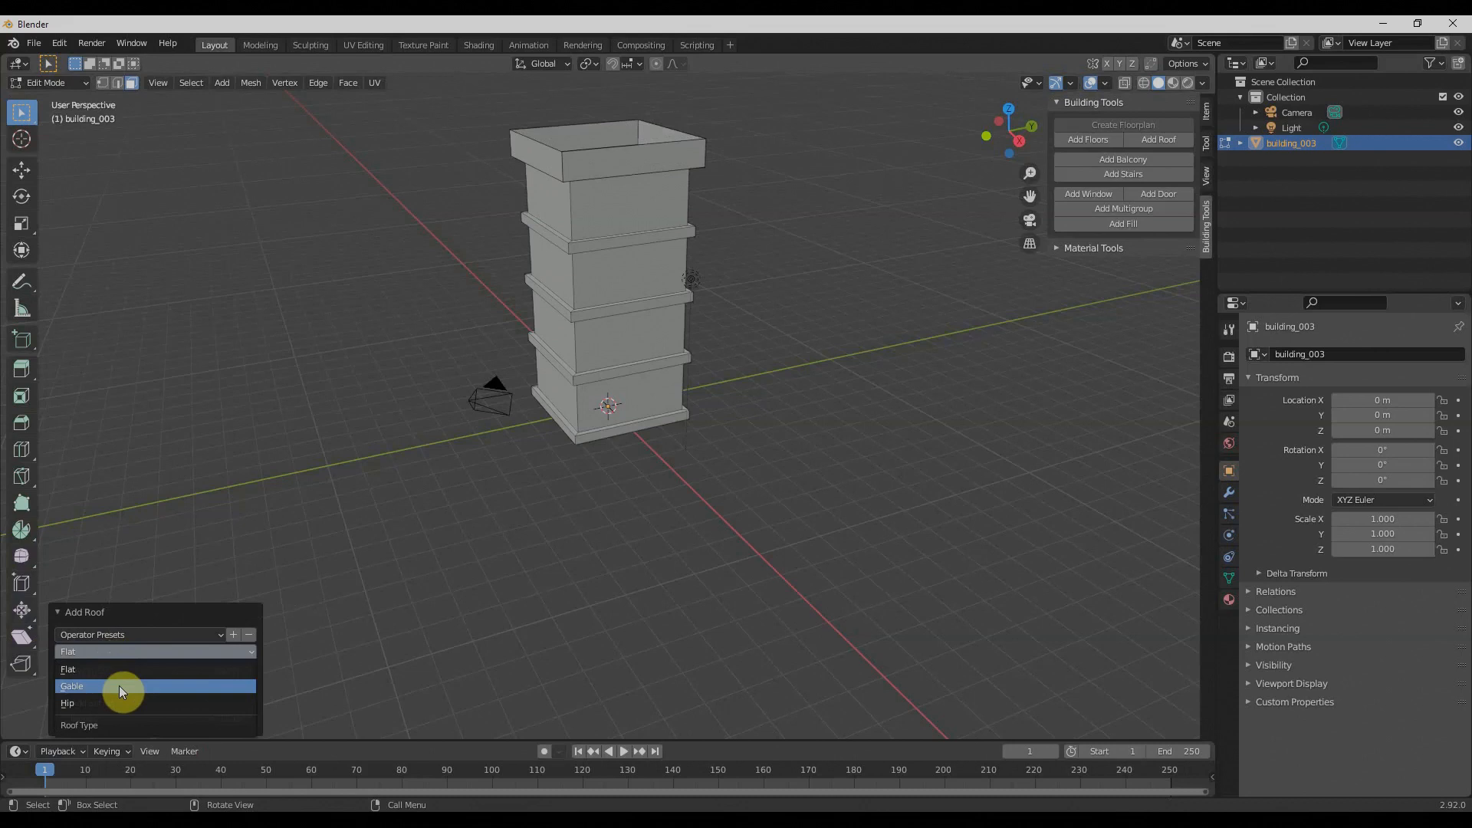
pyautogui.click(118, 685)
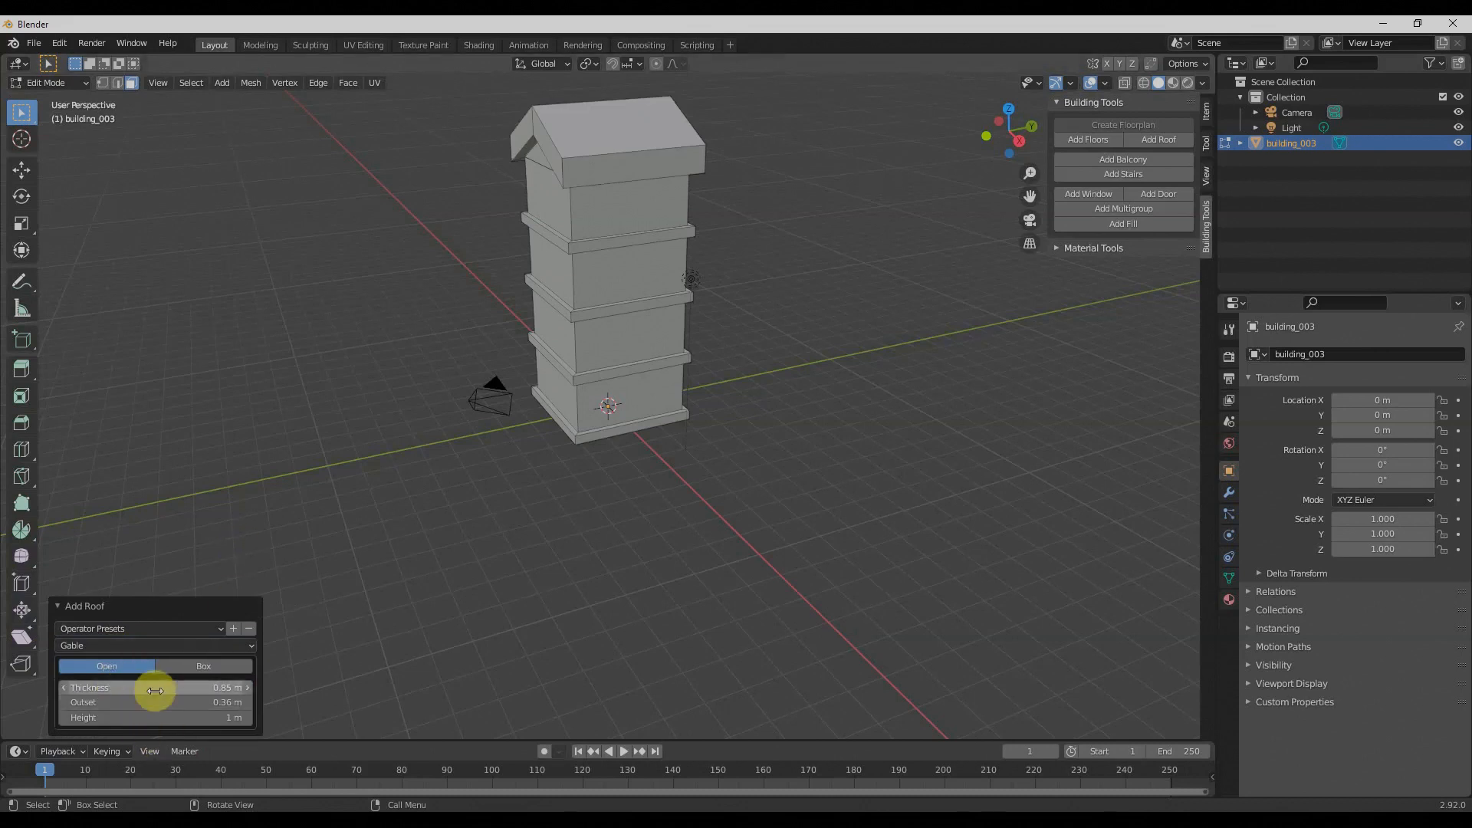
pyautogui.moveTo(155, 691); pyautogui.dragTo(115, 691)
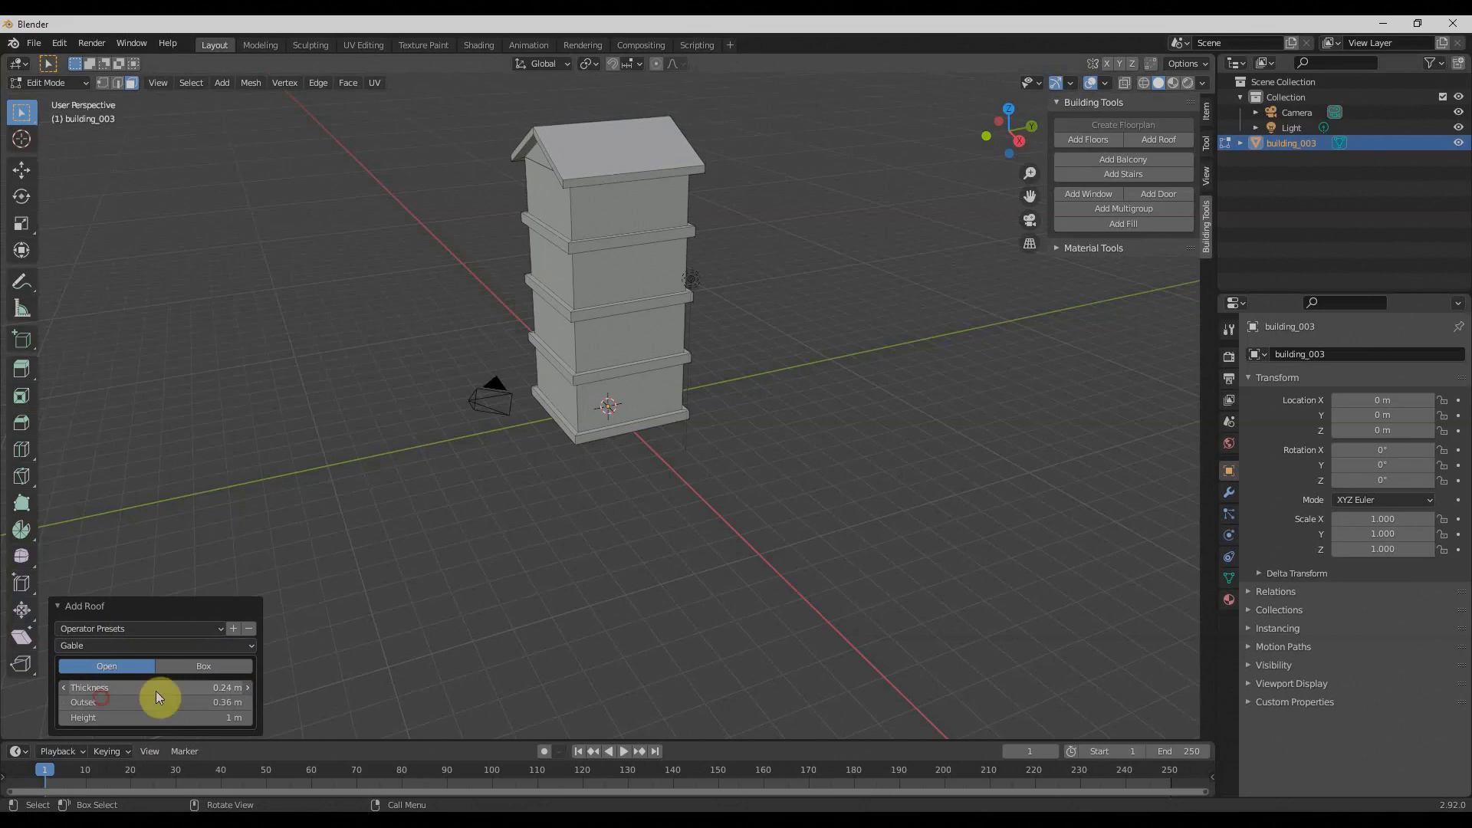
pyautogui.moveTo(153, 702); pyautogui.dragTo(127, 701)
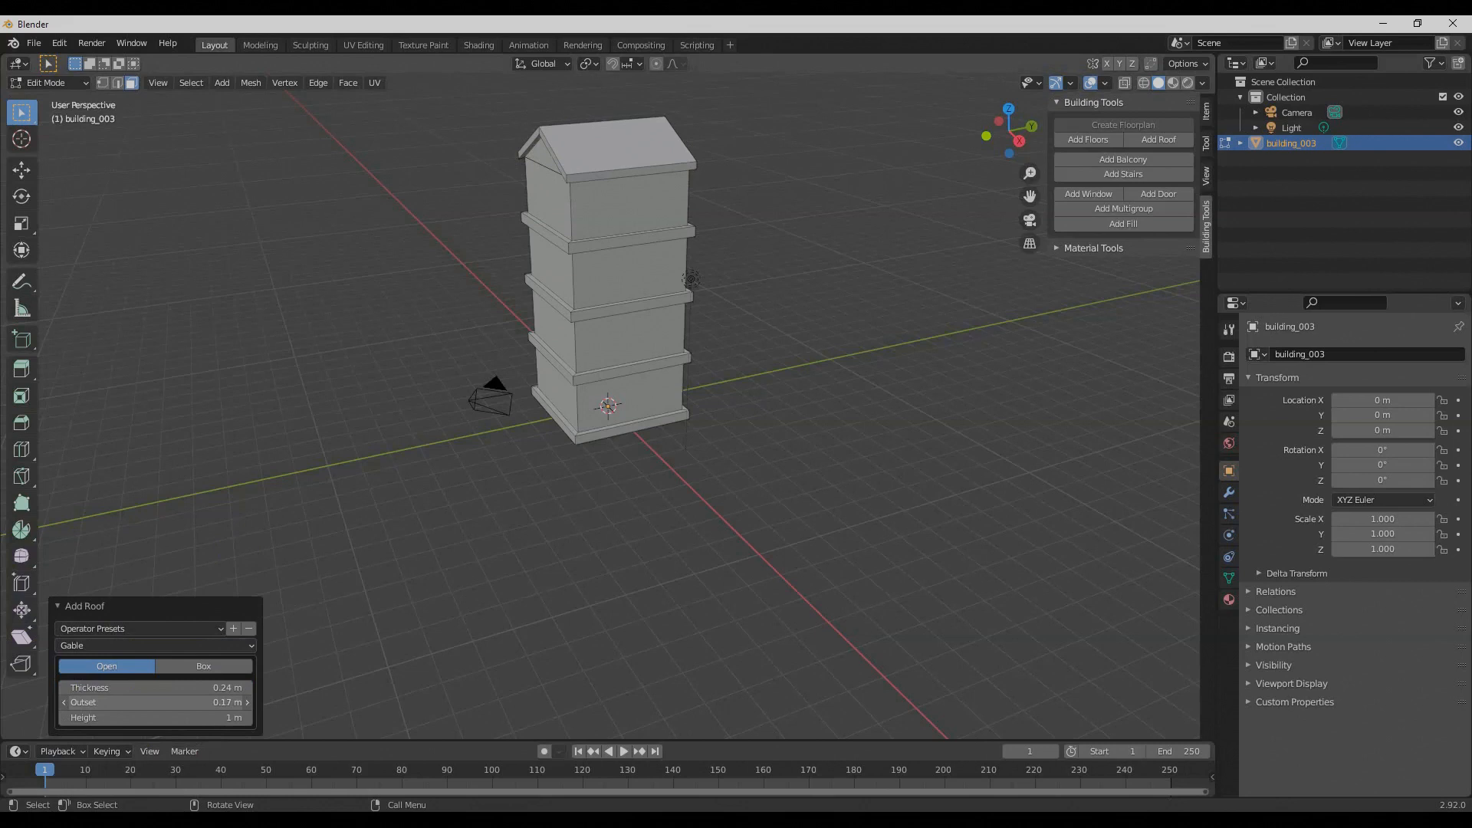
# Set the gable roof's height to 4.6 m
pyautogui.moveTo(181, 717); pyautogui.dragTo(230, 717)
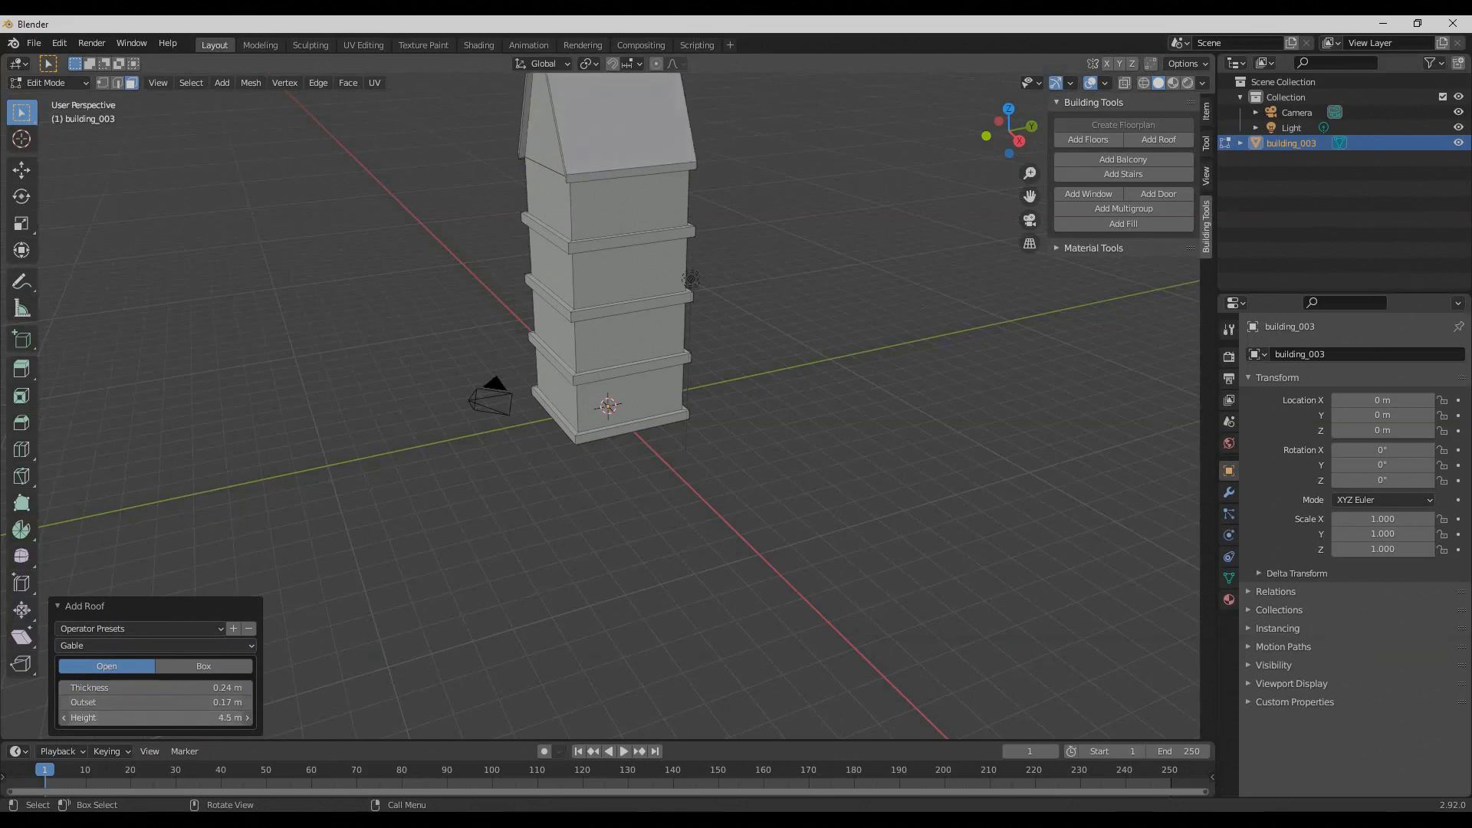
pyautogui.moveTo(549, 319); pyautogui.dragTo(581, 359, button='middle')
pyautogui.scroll(2, 581, 358)
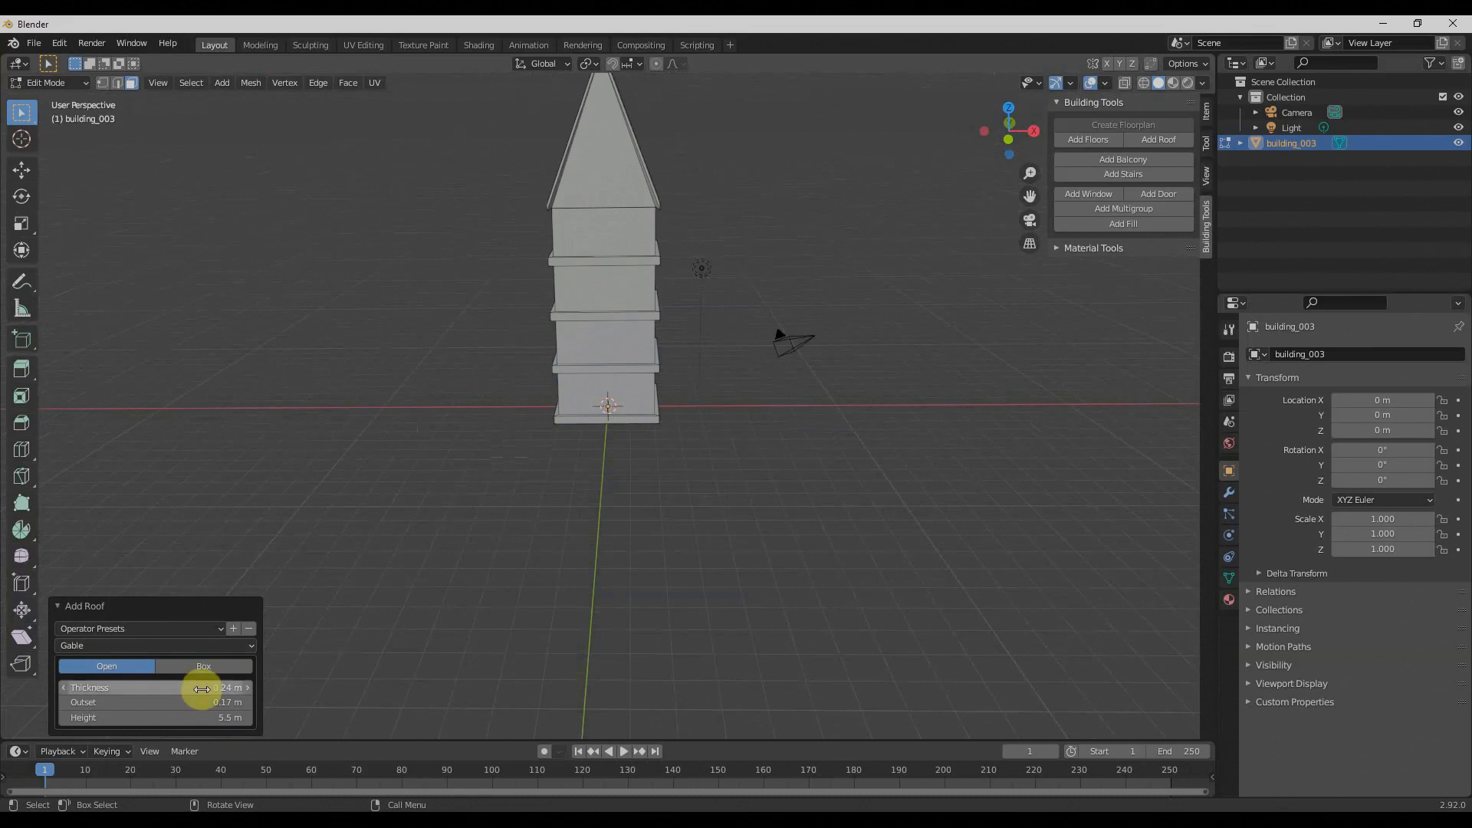
pyautogui.moveTo(132, 719); pyautogui.dragTo(181, 644)
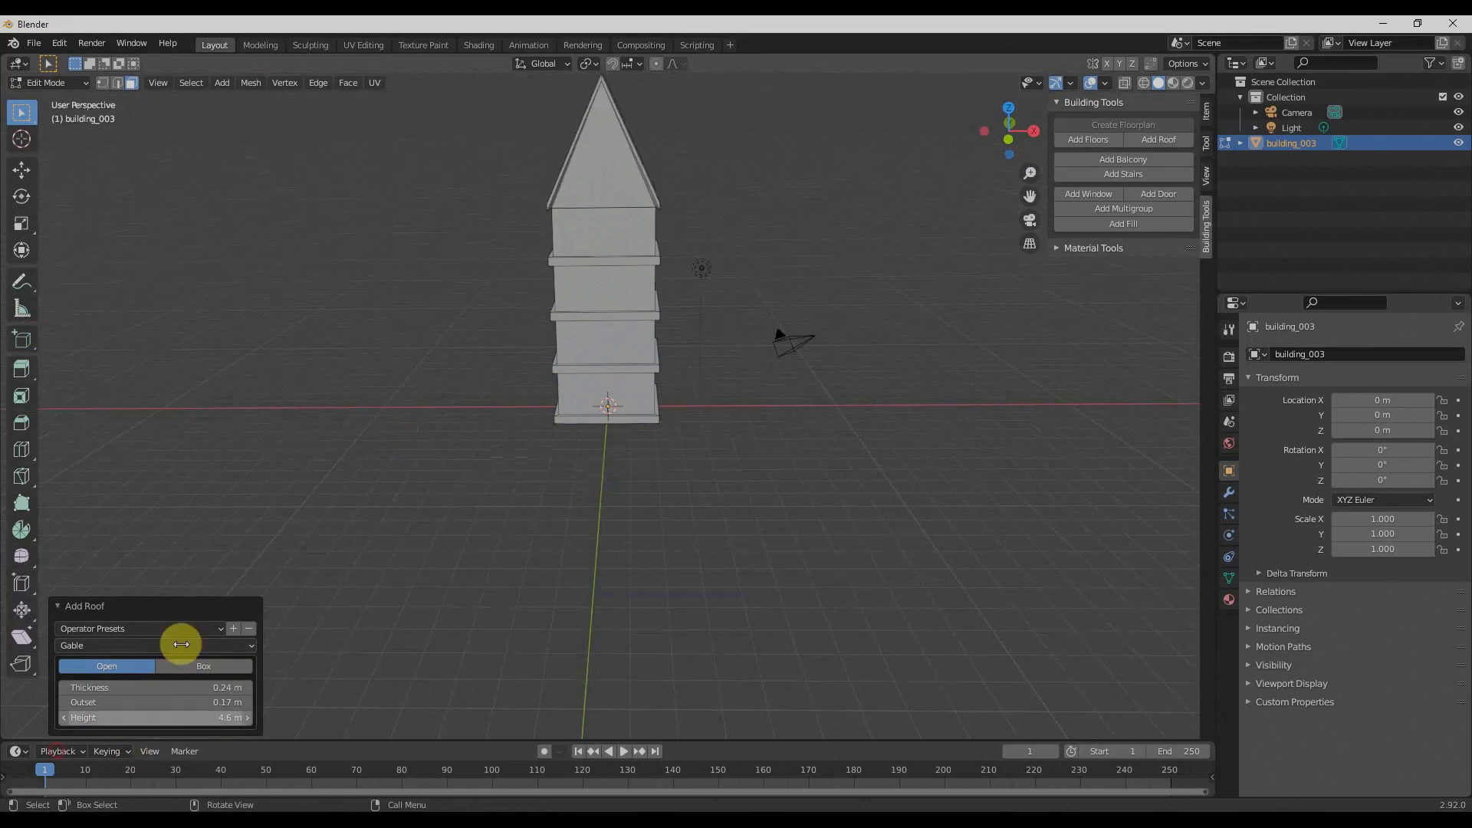
pyautogui.scroll(-3, 689, 317)
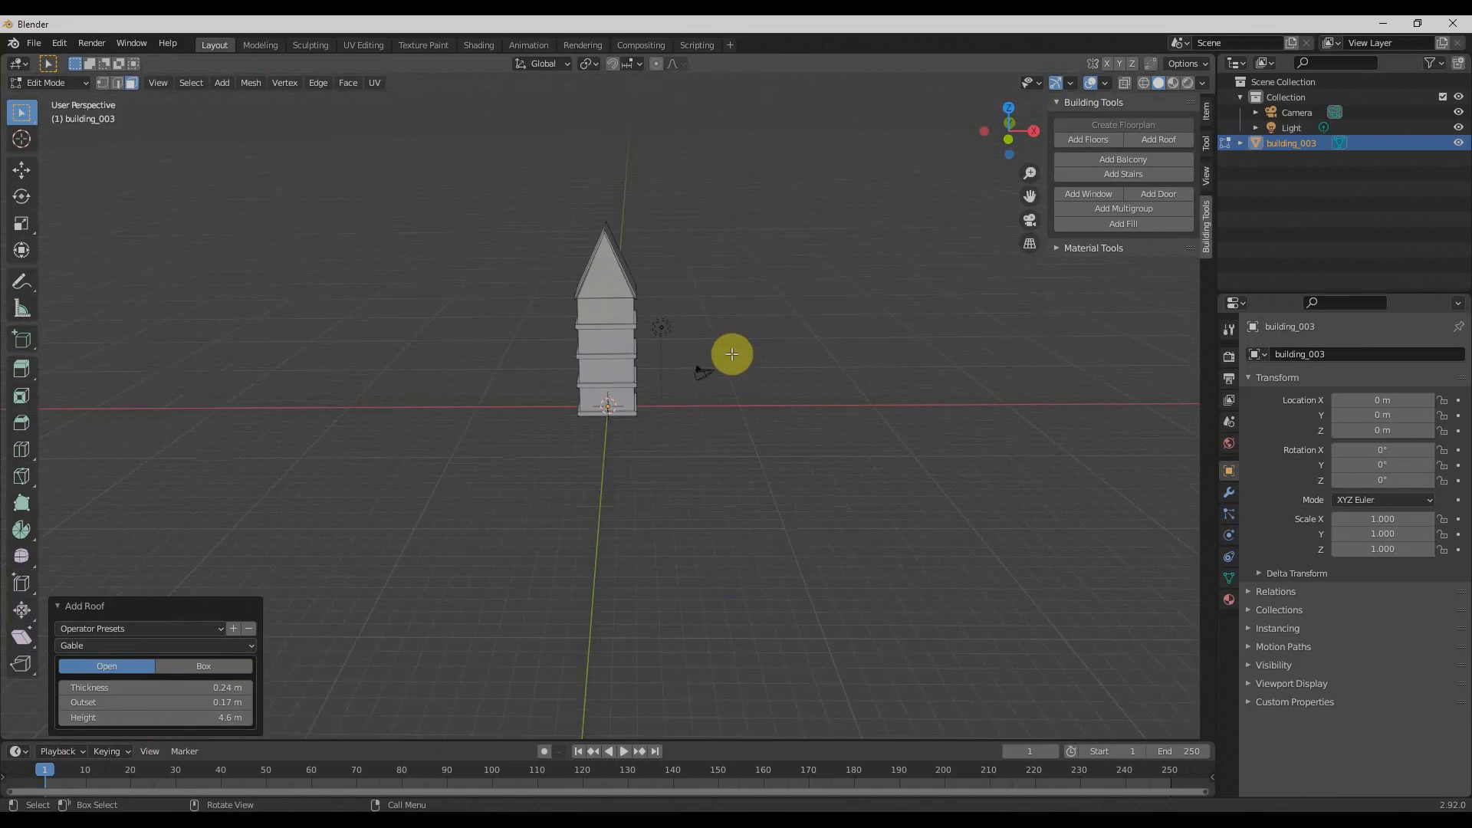
# Add a balcony to the top floor's wall face below the gable end
pyautogui.scroll(6, 700, 467)
pyautogui.moveTo(775, 496); pyautogui.dragTo(724, 488, button='middle')
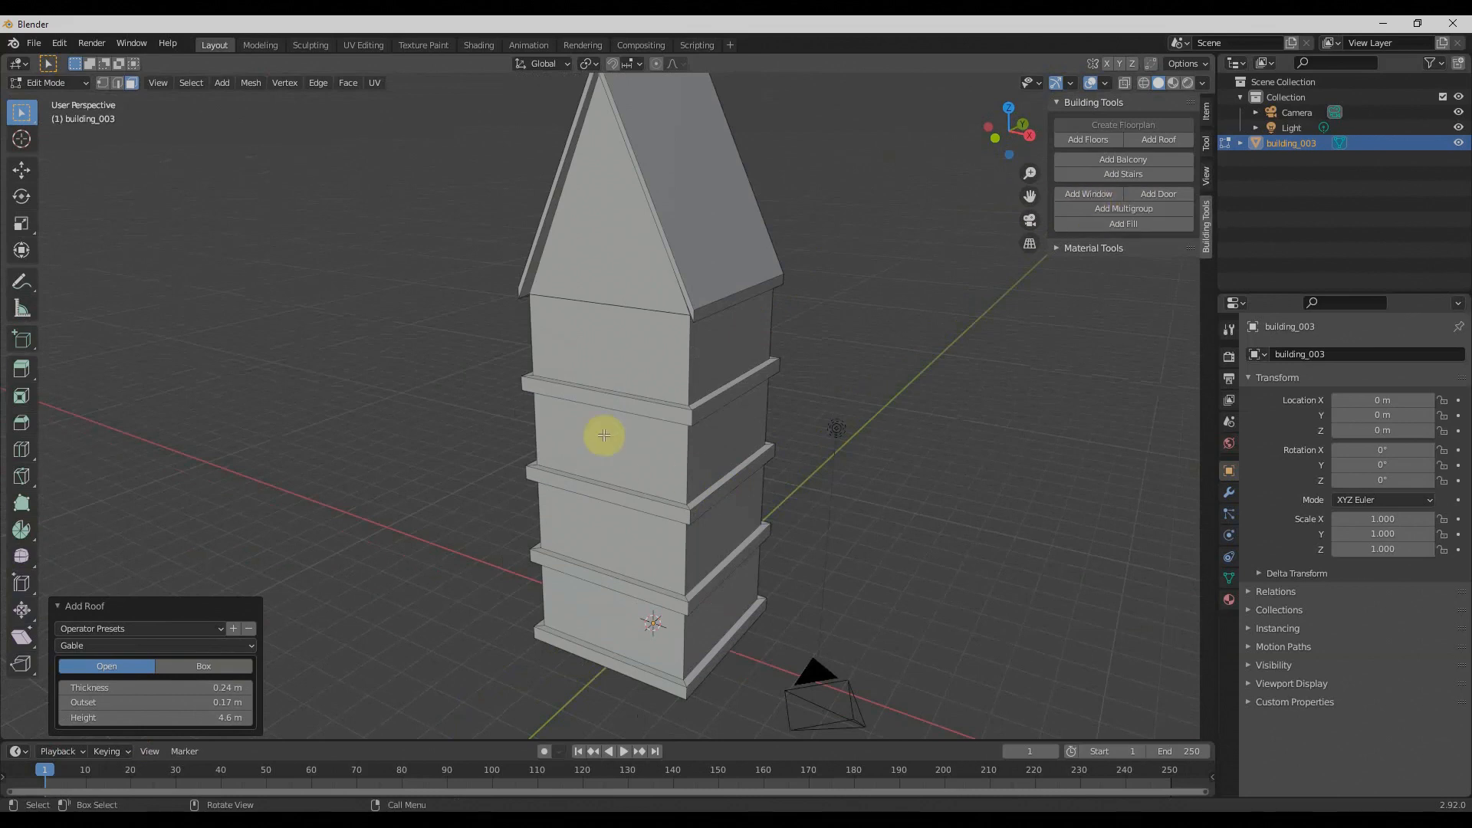
pyautogui.click(617, 381)
pyautogui.click(642, 455)
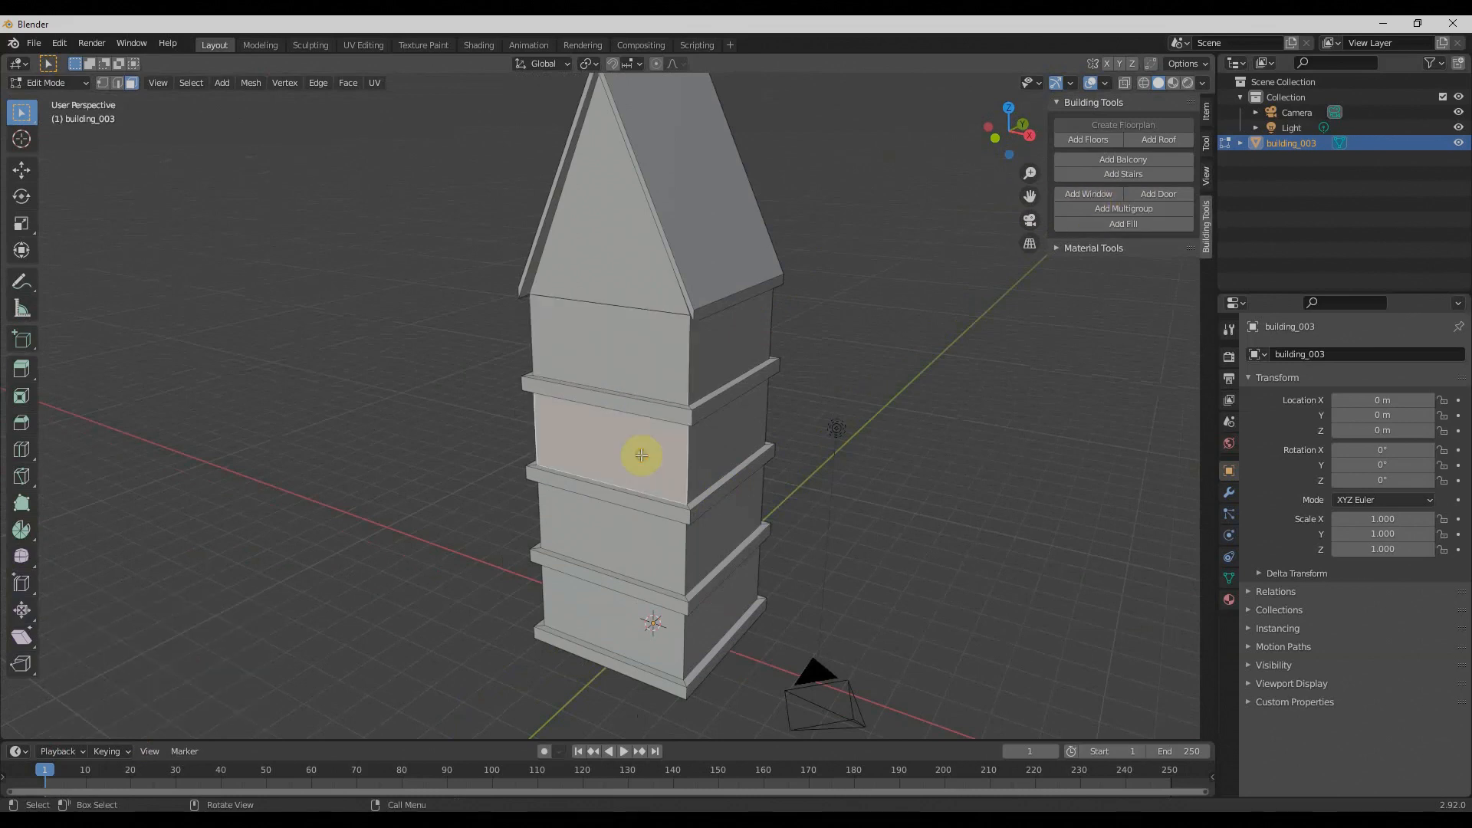
pyautogui.click(606, 548)
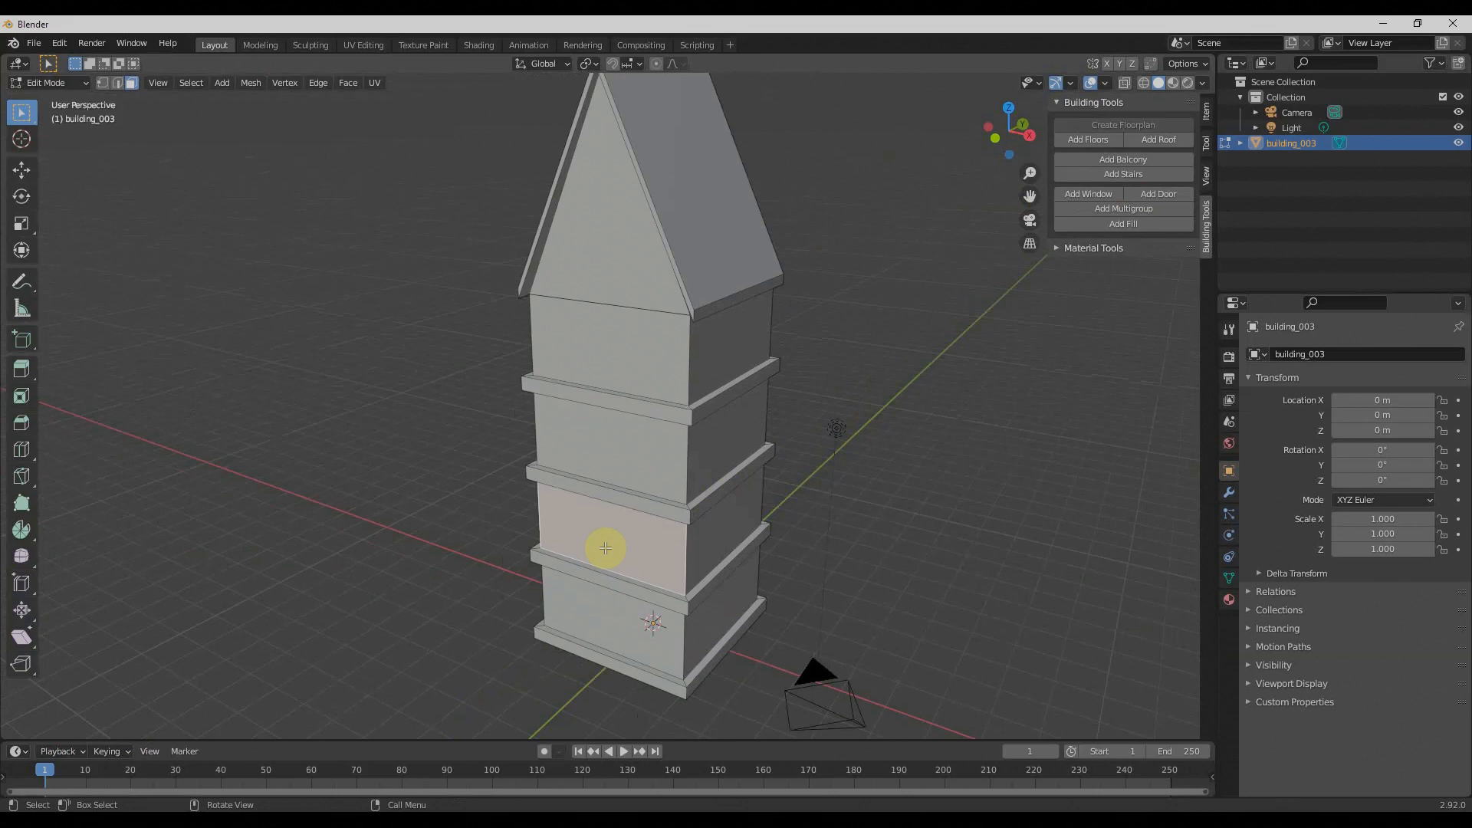
pyautogui.click(613, 369)
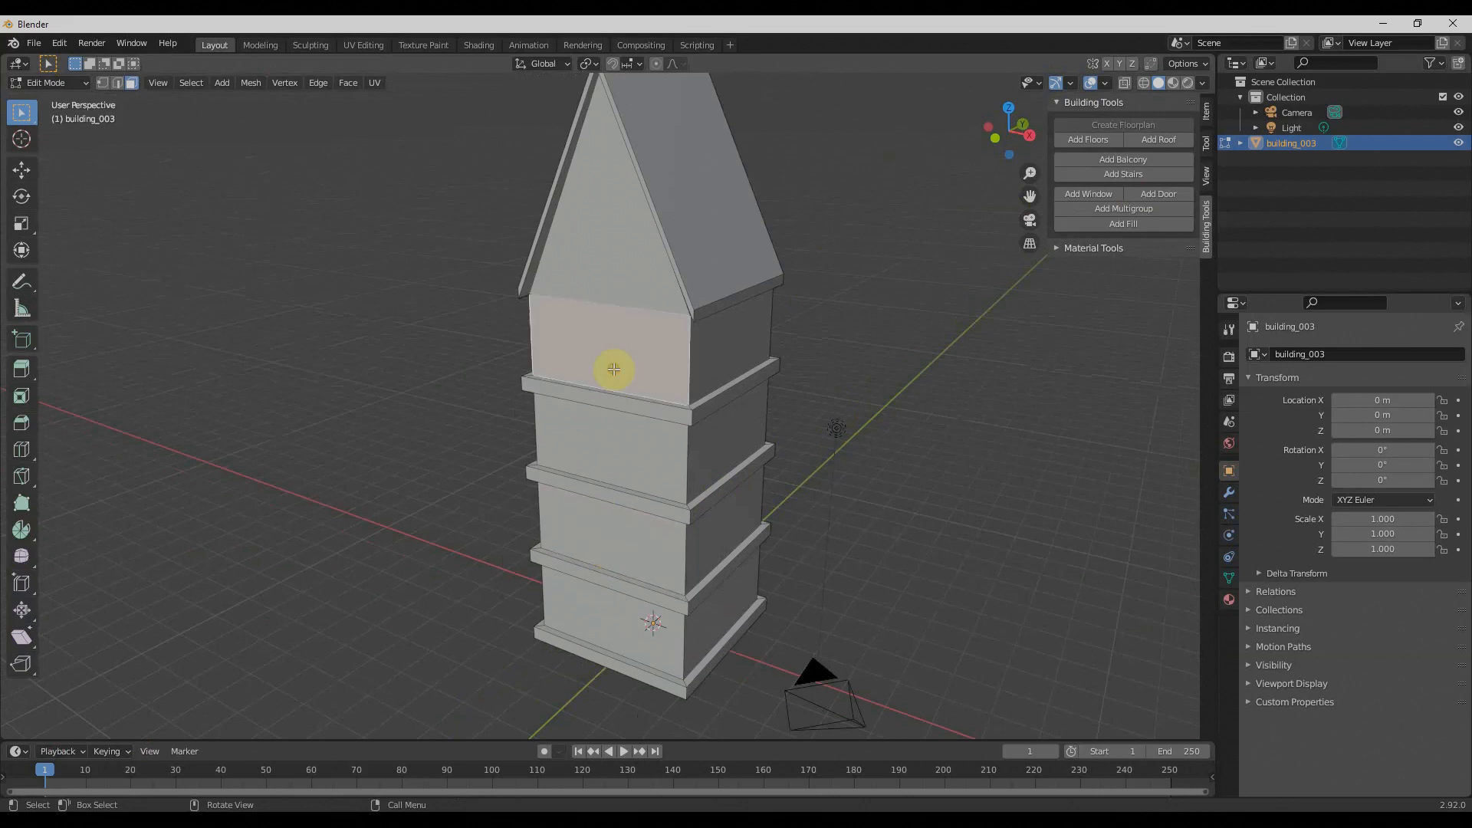
pyautogui.click(1087, 159)
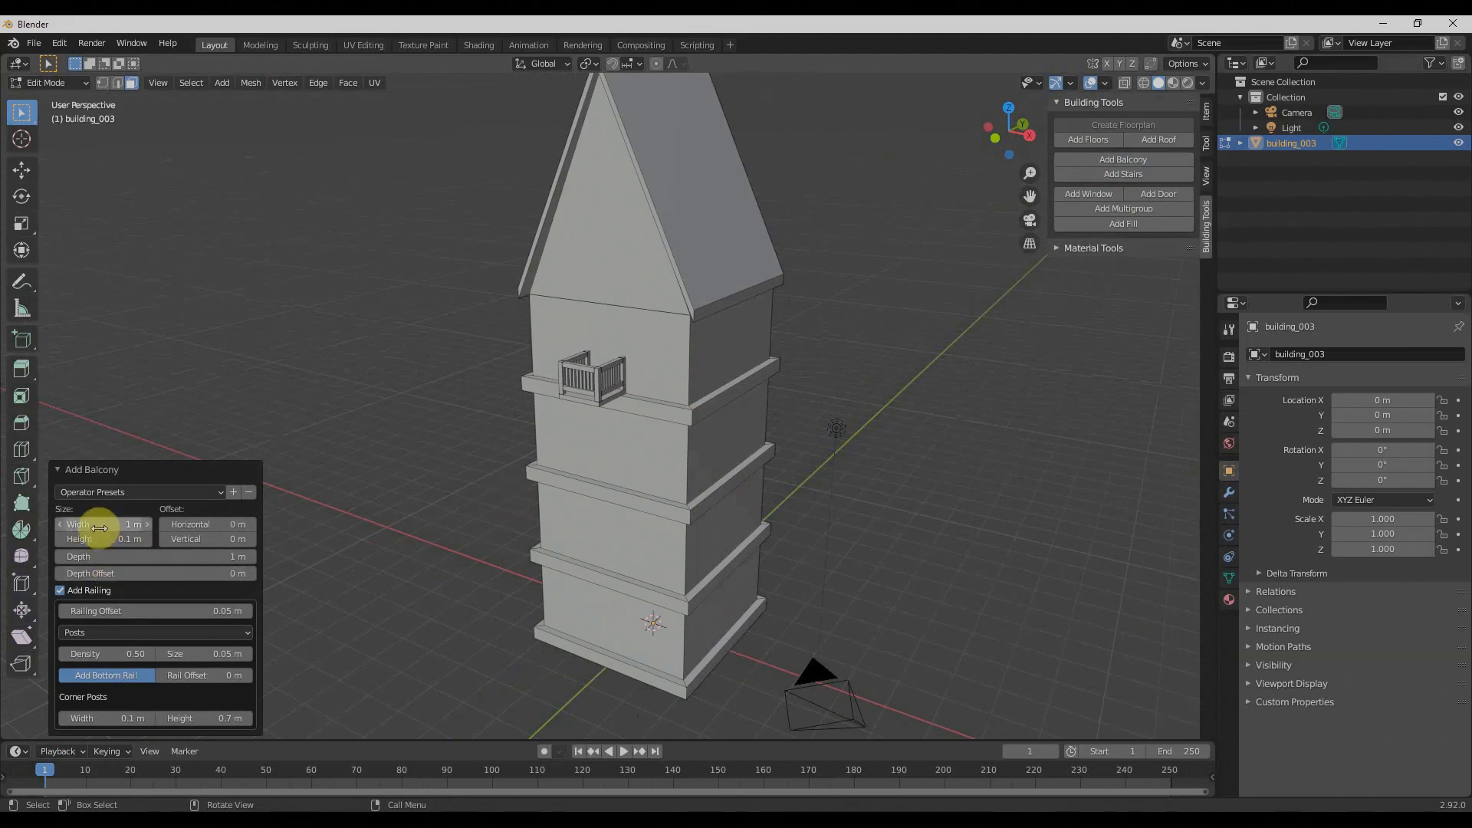
# Set the balcony's width to 3.5 m, its height to 0.34 m and its vertical offset to -0.35 m
pyautogui.moveTo(104, 524); pyautogui.dragTo(196, 525)
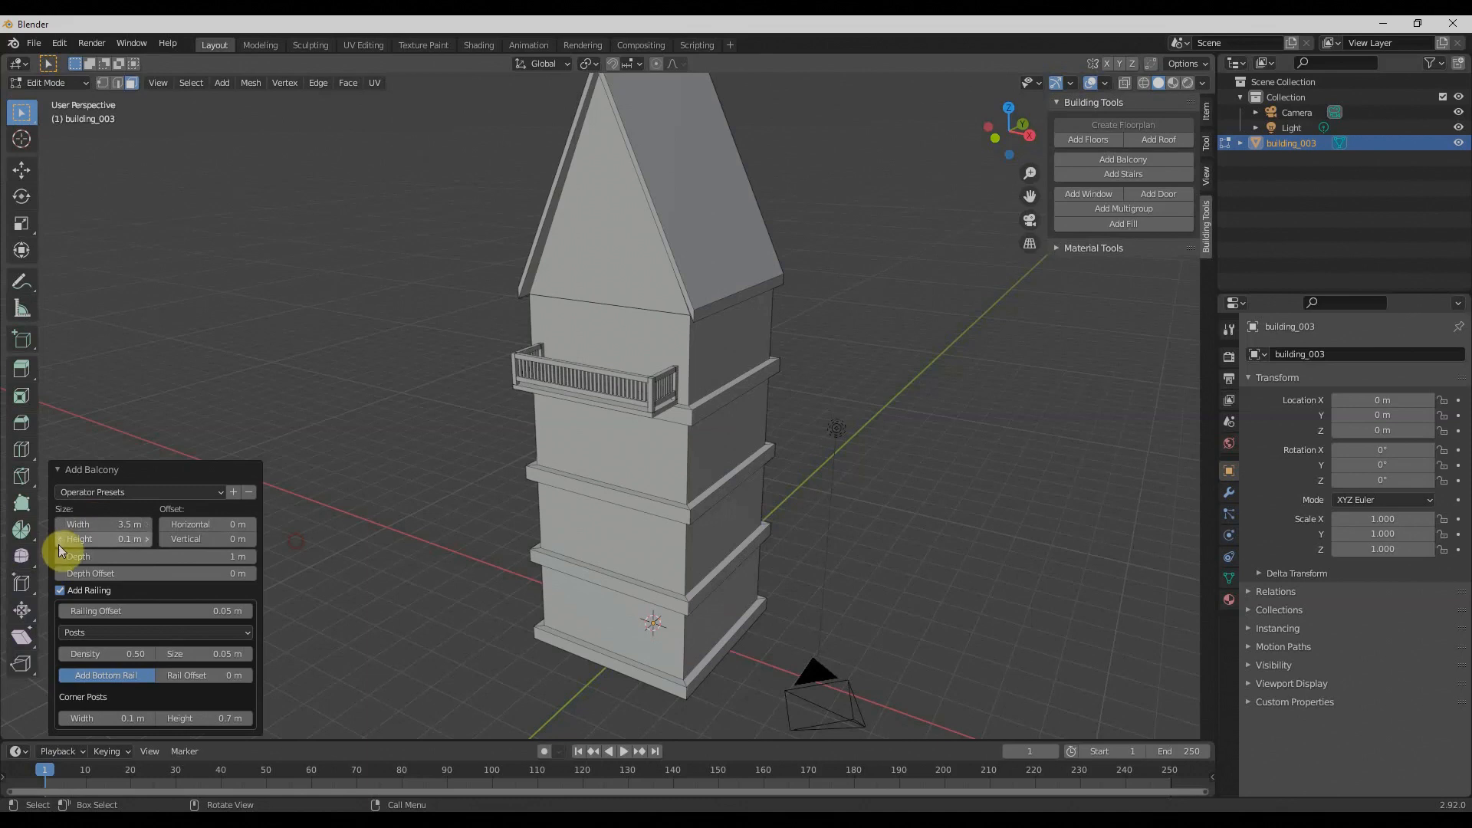
pyautogui.moveTo(104, 539)
pyautogui.mouseDown()
pyautogui.moveTo(138, 539)
pyautogui.moveTo(102, 539)
pyautogui.mouseUp()
pyautogui.moveTo(195, 524); pyautogui.dragTo(306, 524)
pyautogui.rightClick(214, 524)
pyautogui.moveTo(204, 539); pyautogui.dragTo(192, 539)
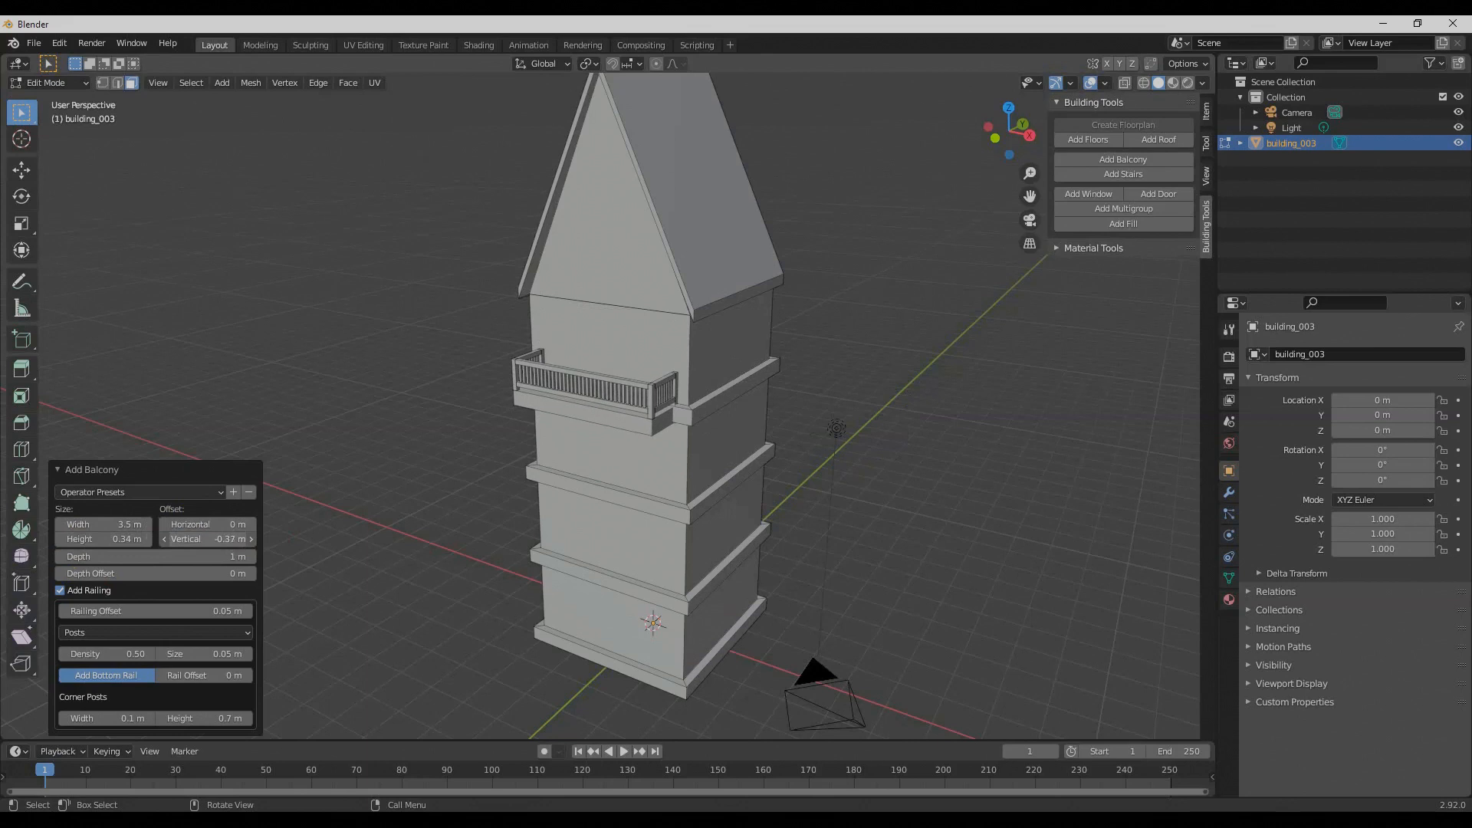
pyautogui.scroll(6, 647, 519)
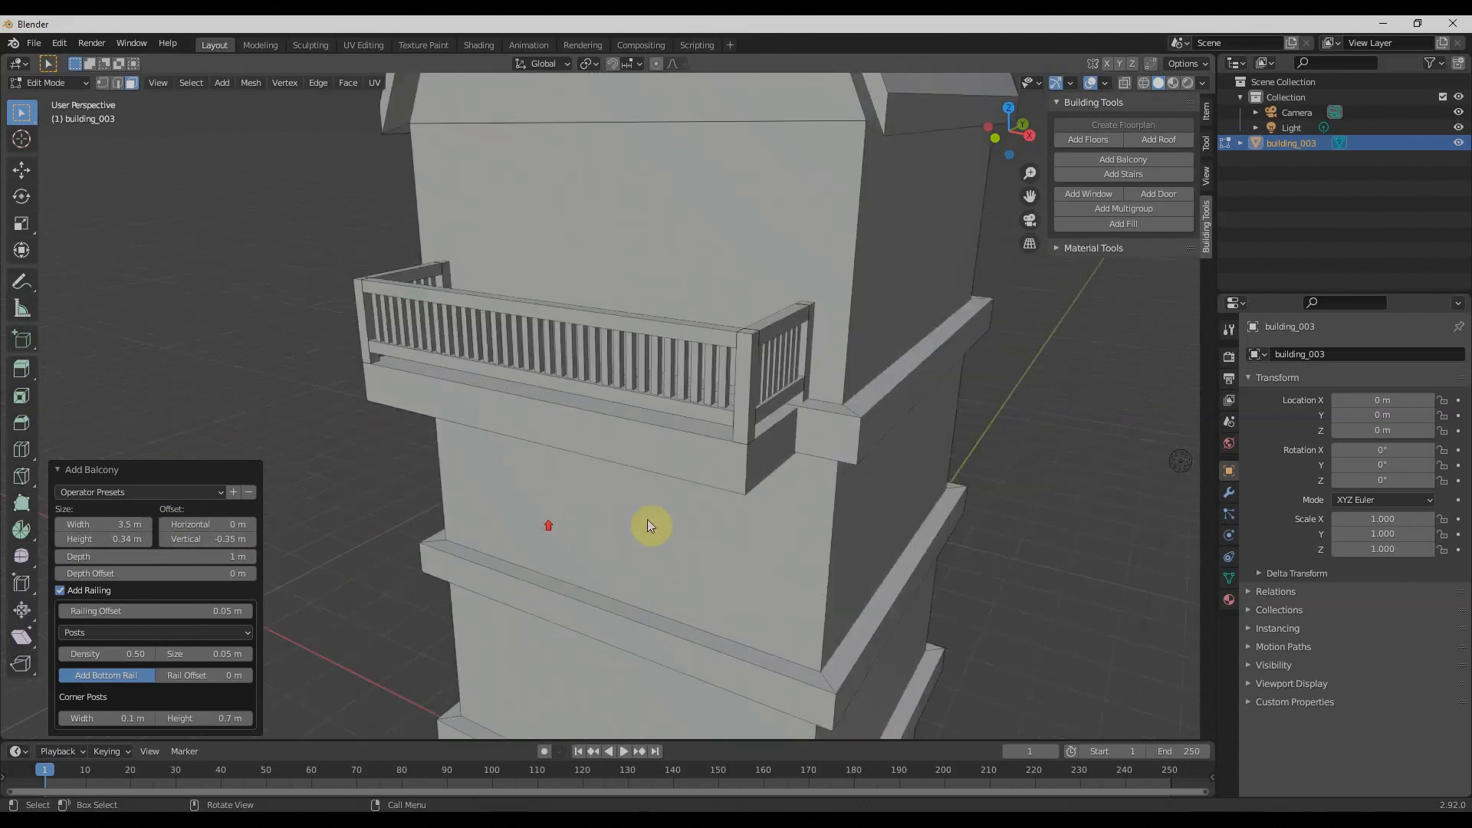
pyautogui.scroll(3, 695, 493)
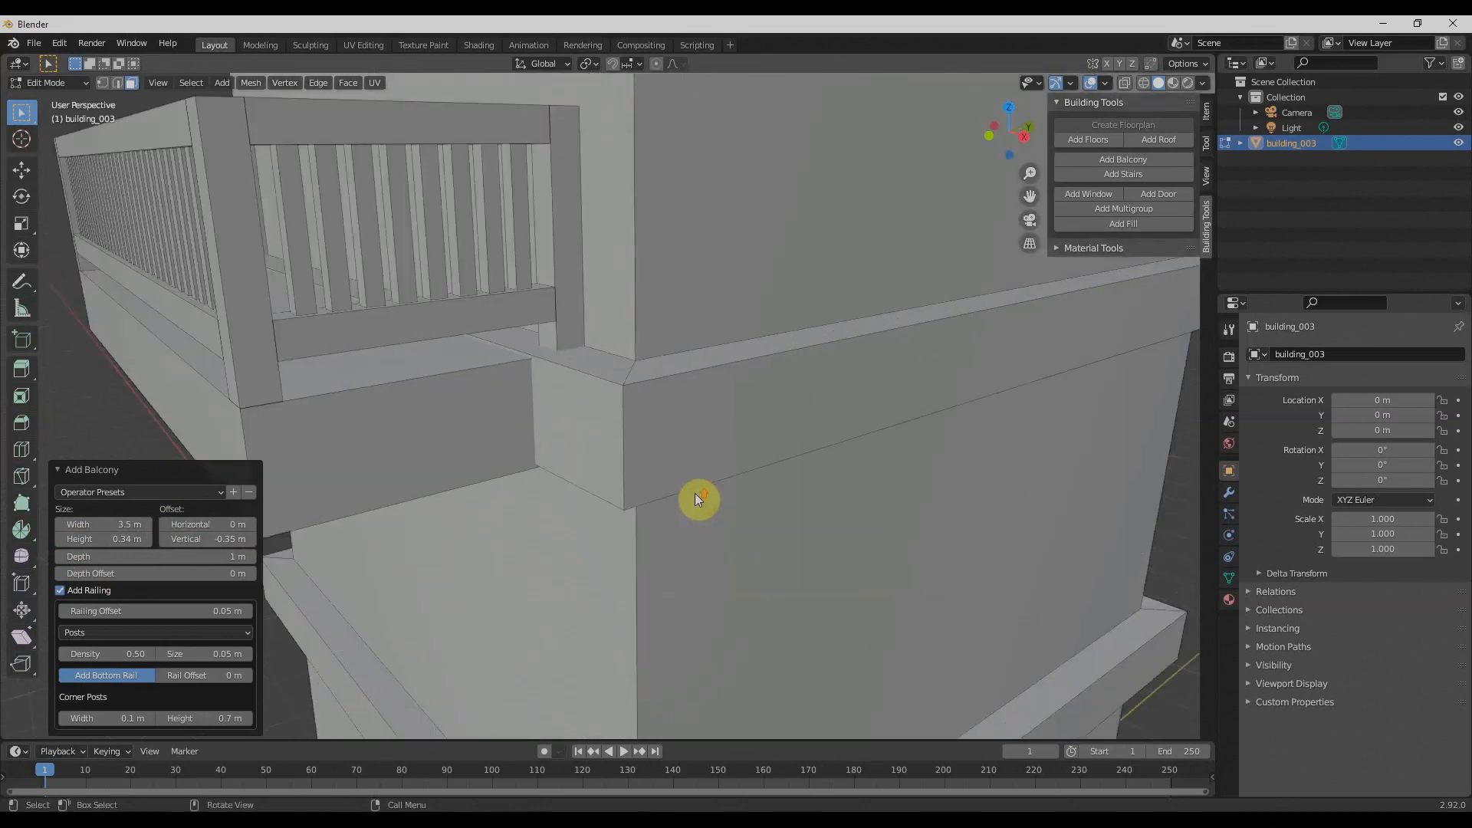
# Set the top balcony's vertical offset to -0.34 m and its depth to 1.6 m
pyautogui.scroll(1, 537, 506)
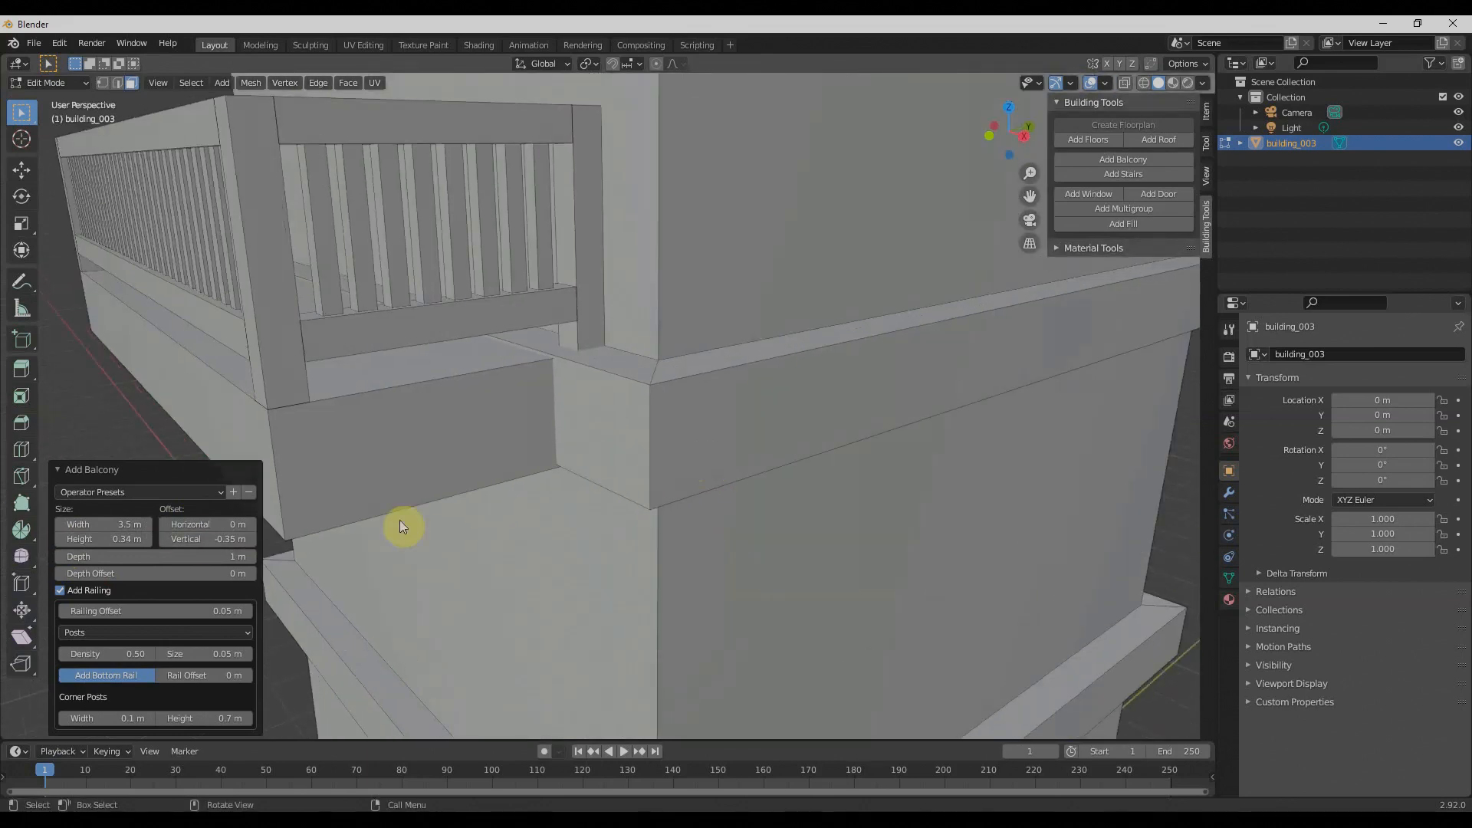
pyautogui.click(251, 539)
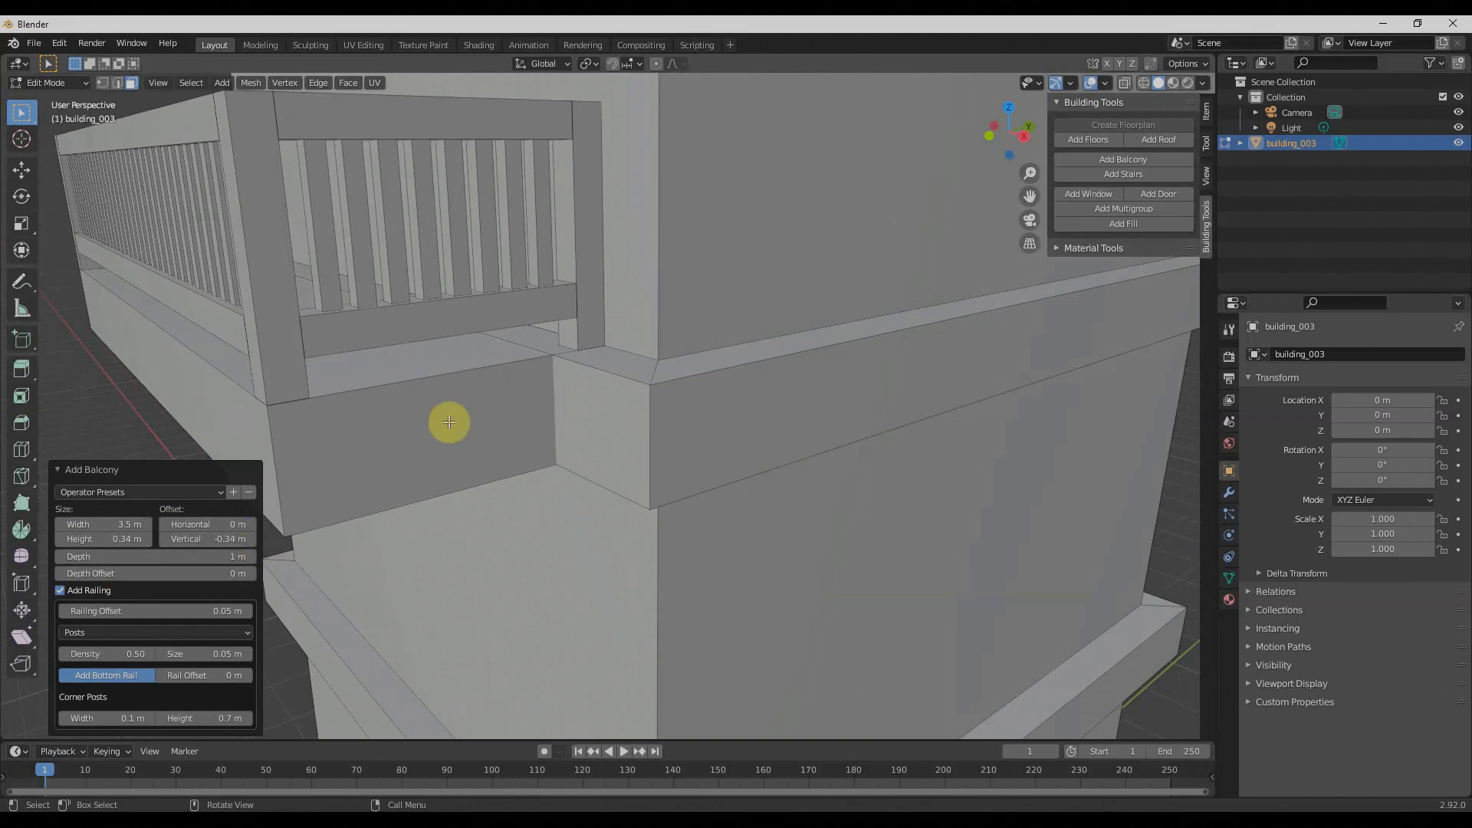
pyautogui.scroll(-8, 575, 435)
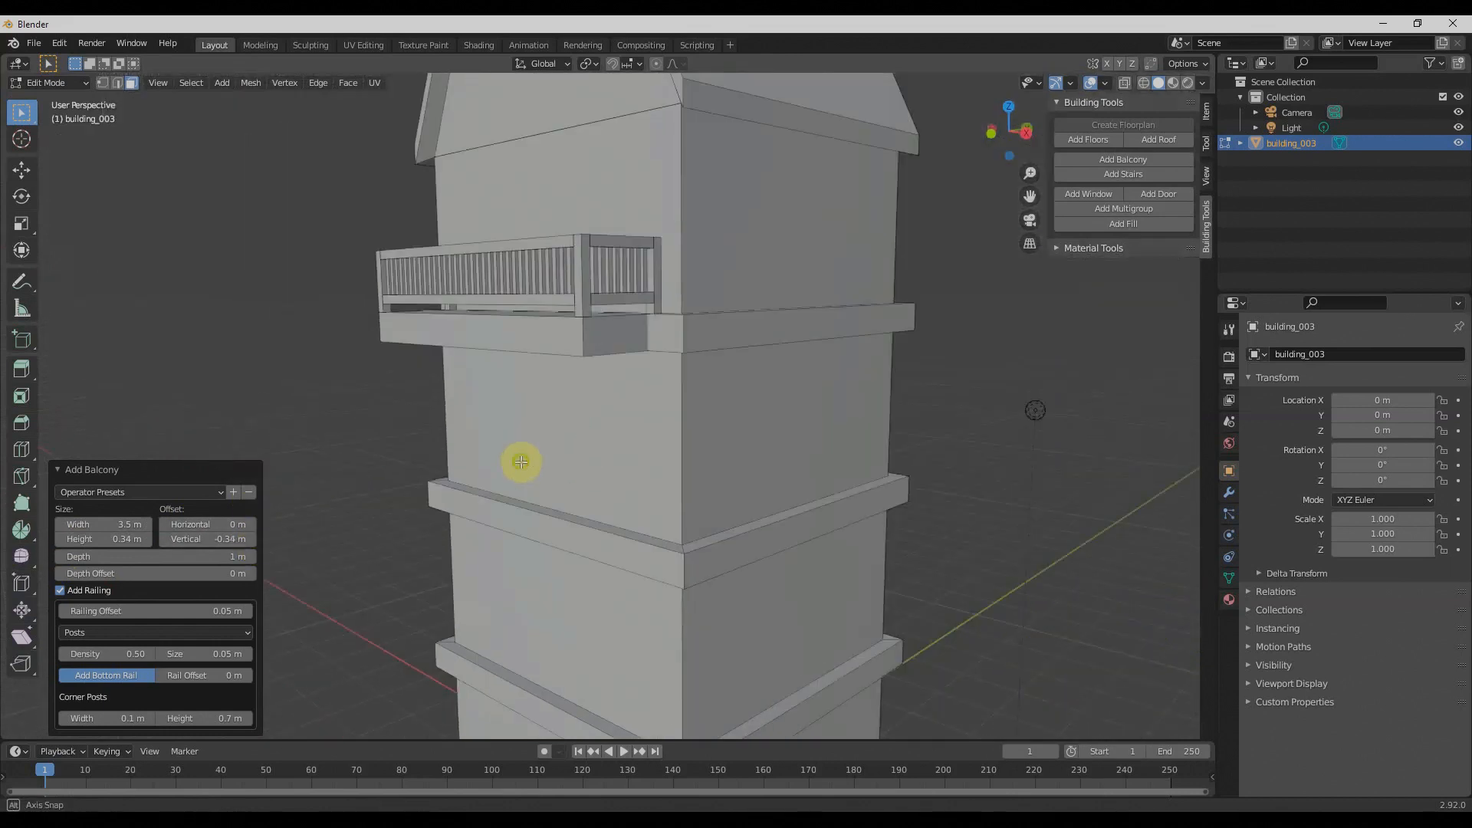
pyautogui.moveTo(521, 462); pyautogui.dragTo(572, 485, button='middle')
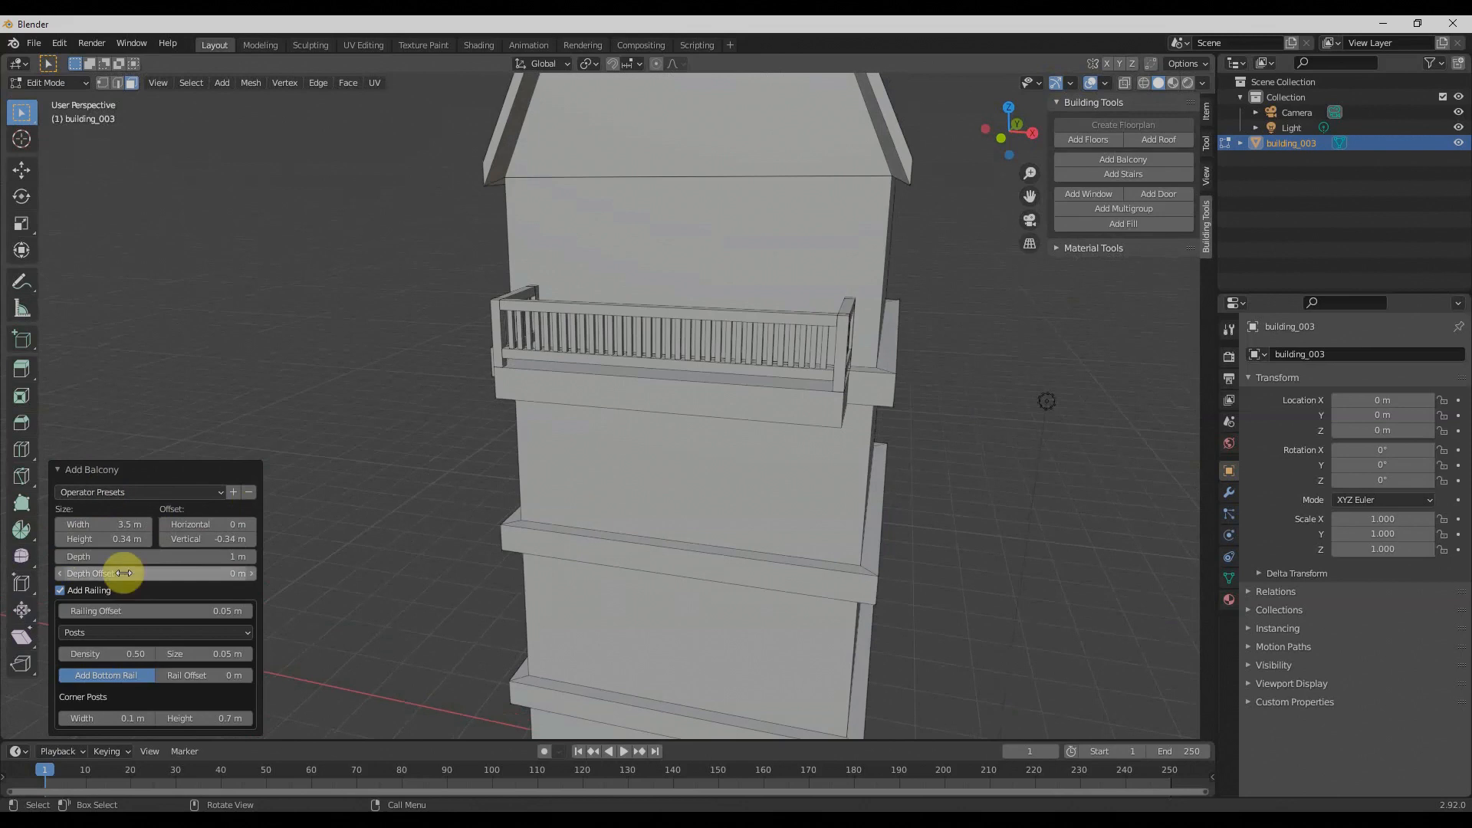
pyautogui.moveTo(115, 557)
pyautogui.mouseDown()
pyautogui.moveTo(181, 556)
pyautogui.moveTo(107, 556)
pyautogui.moveTo(132, 556)
pyautogui.mouseUp()
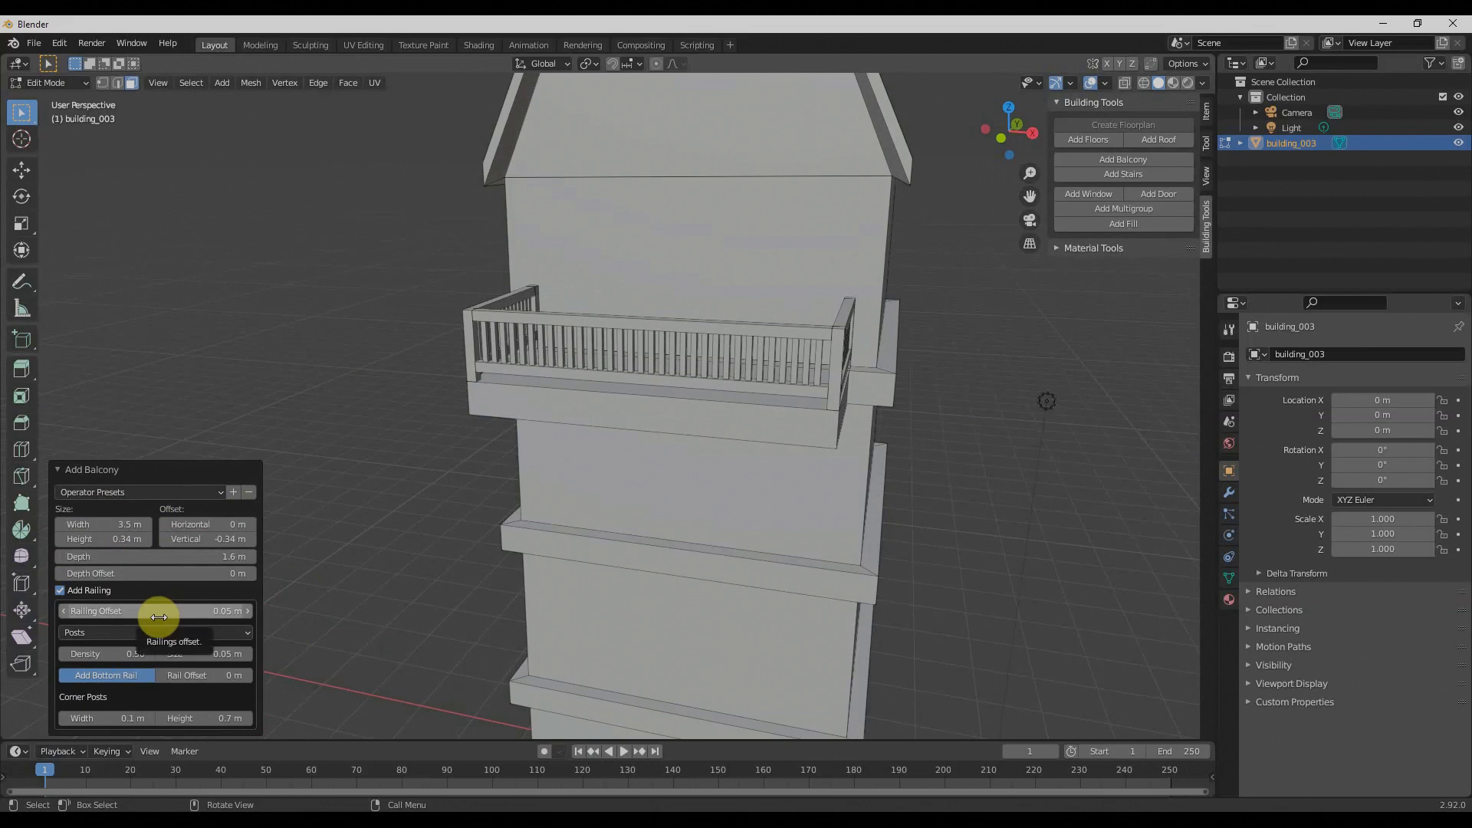
# Try the balcony railing with a post density of 0.00 and with the Wall fill type
pyautogui.moveTo(132, 610)
pyautogui.mouseDown()
pyautogui.moveTo(160, 610)
pyautogui.moveTo(122, 610)
pyautogui.mouseUp()
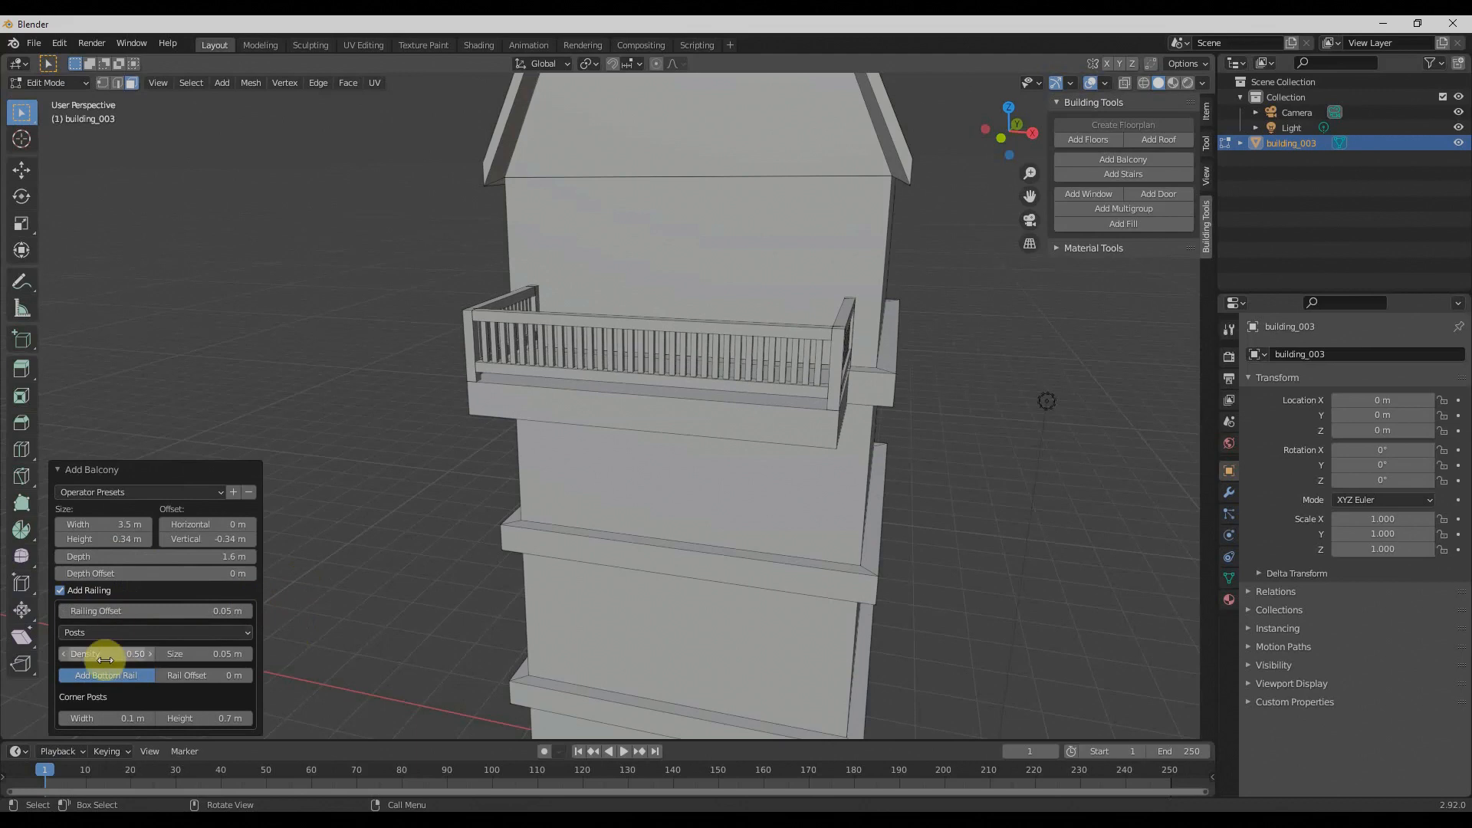
pyautogui.moveTo(100, 654)
pyautogui.mouseDown()
pyautogui.moveTo(123, 654)
pyautogui.moveTo(92, 654)
pyautogui.mouseUp()
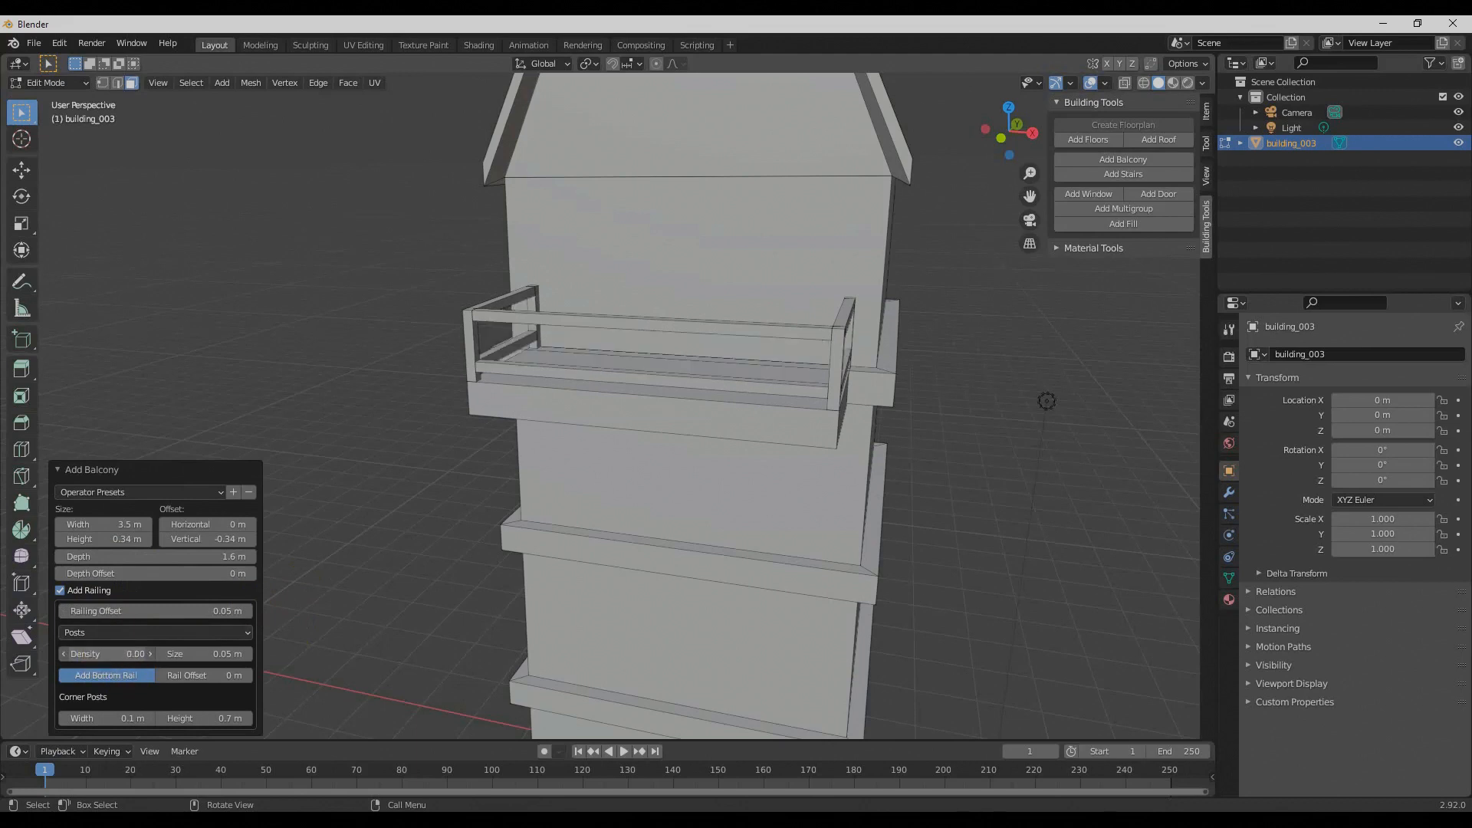
pyautogui.click(181, 633)
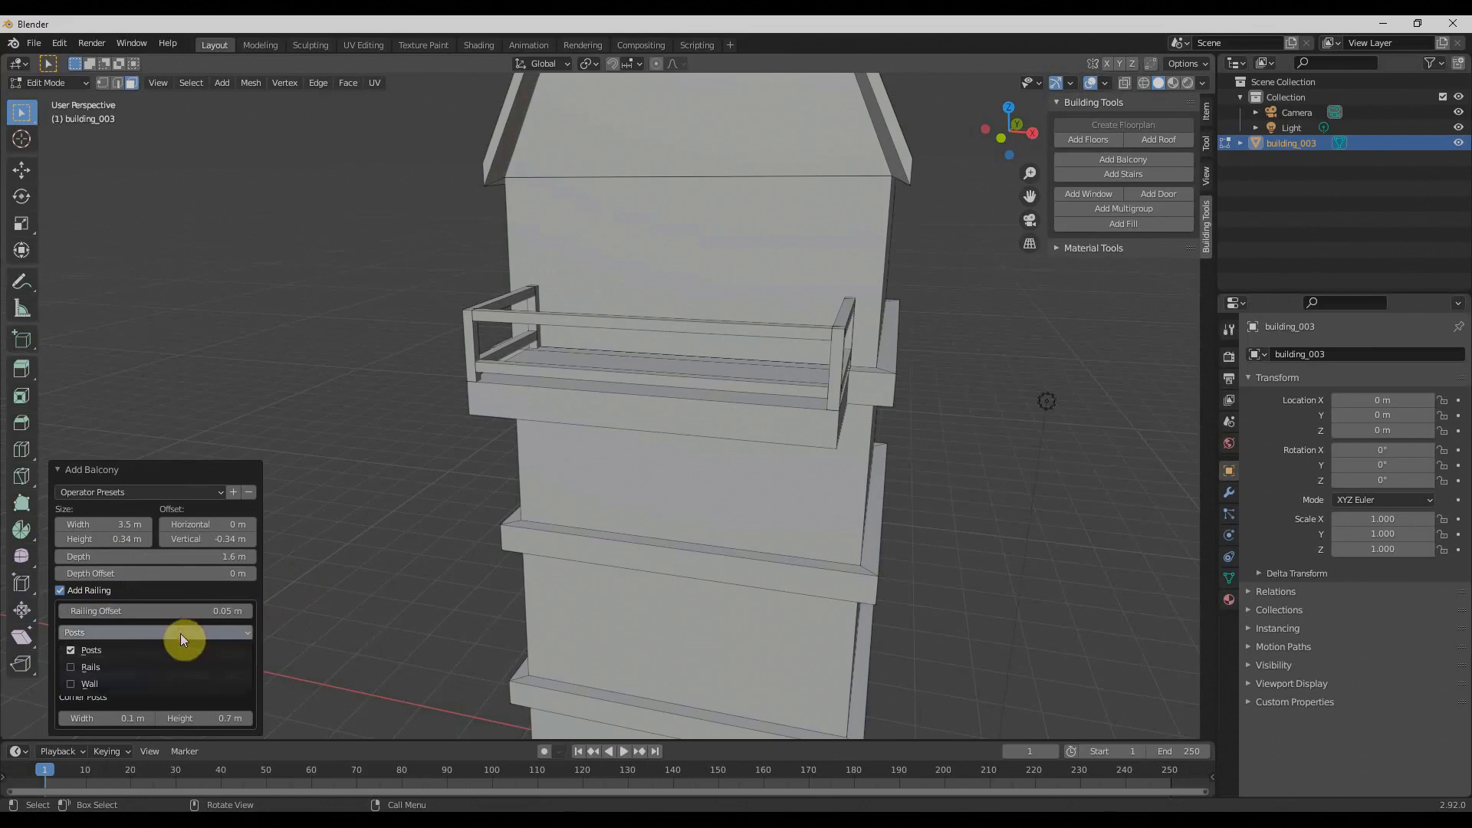
pyautogui.click(63, 683)
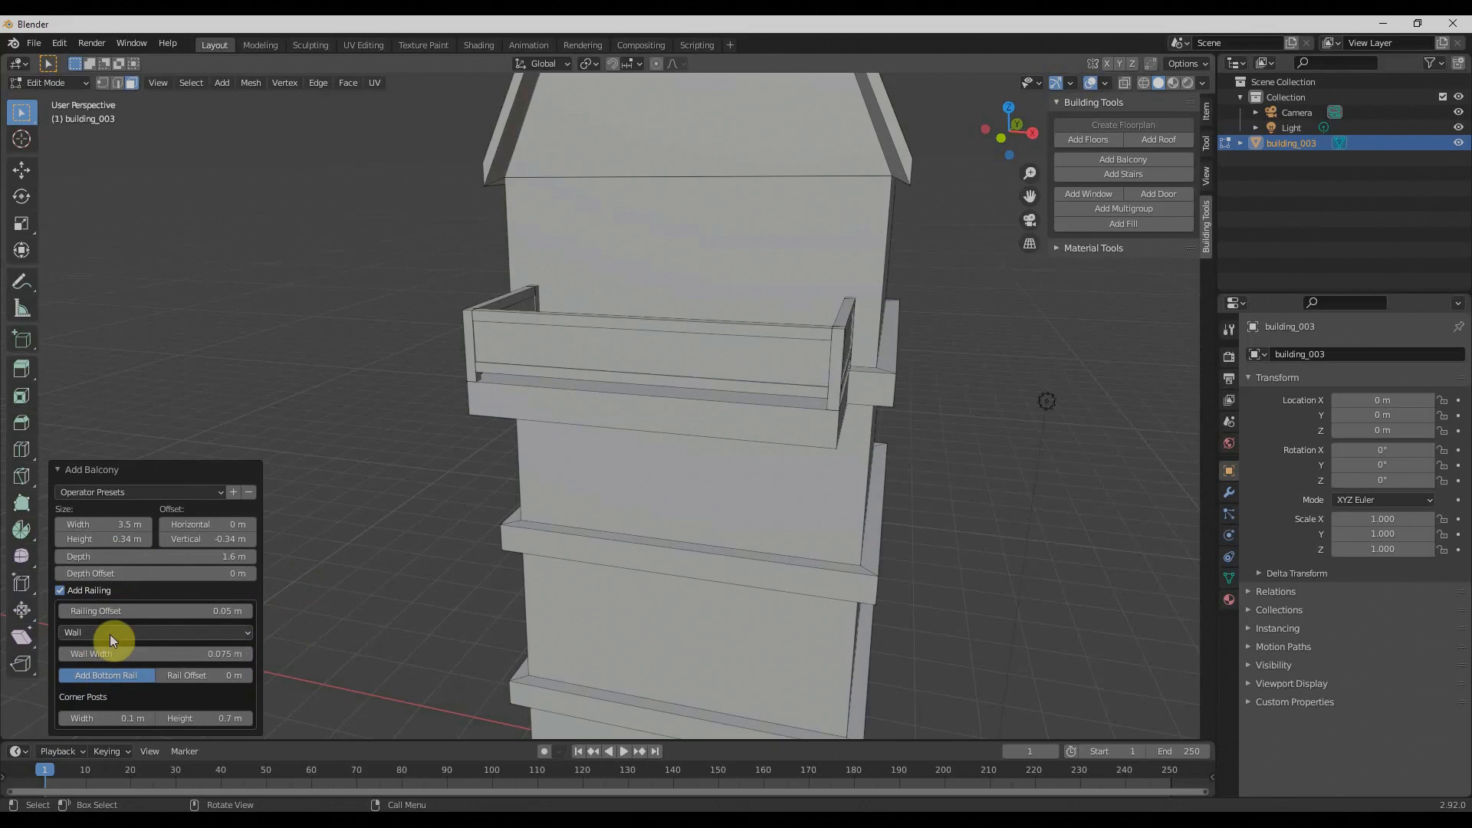
pyautogui.click(232, 632)
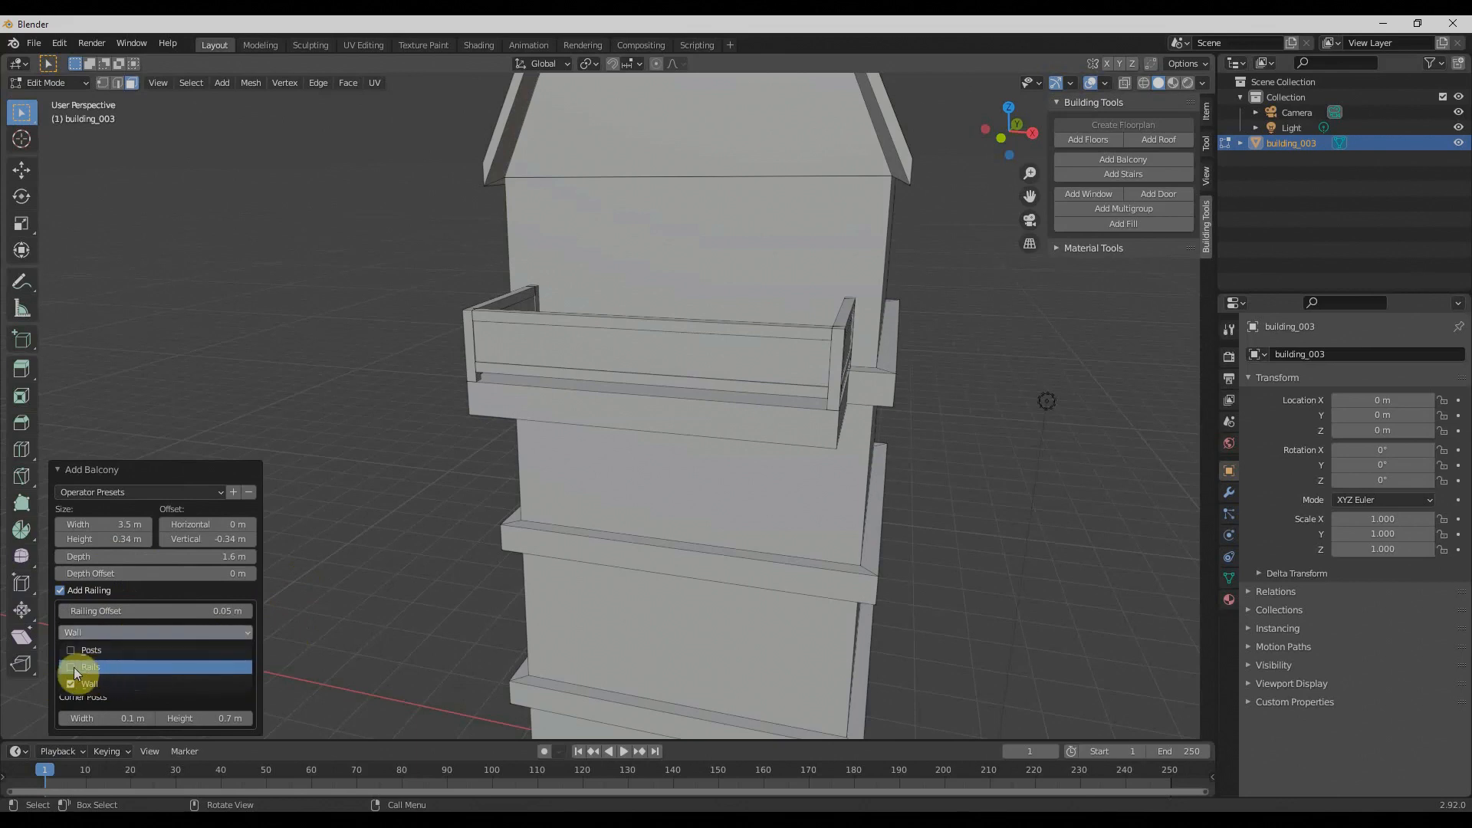
pyautogui.click(66, 647)
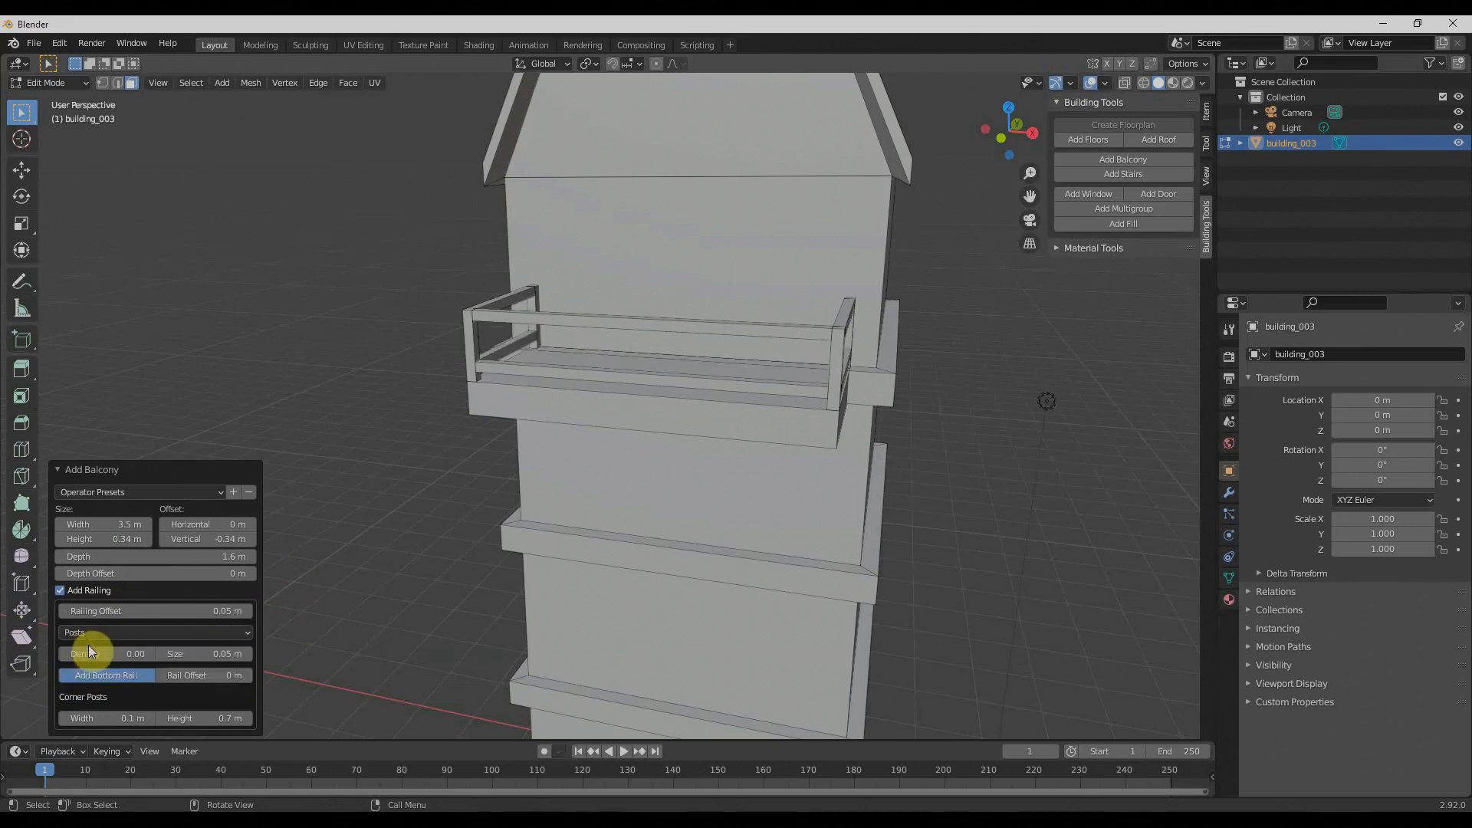
# Change the balcony railing's fill type to Rails
pyautogui.click(175, 633)
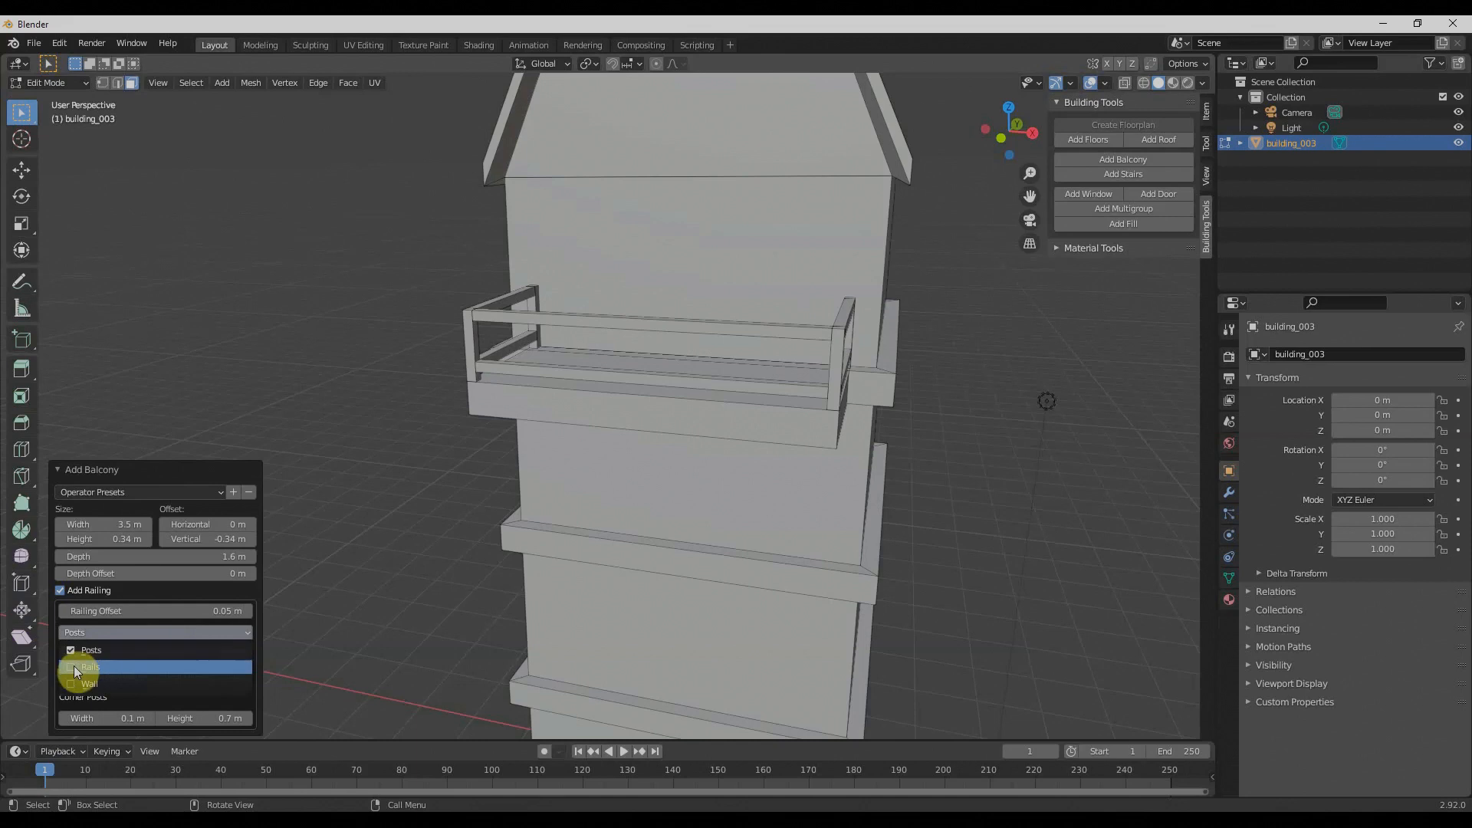
pyautogui.click(67, 667)
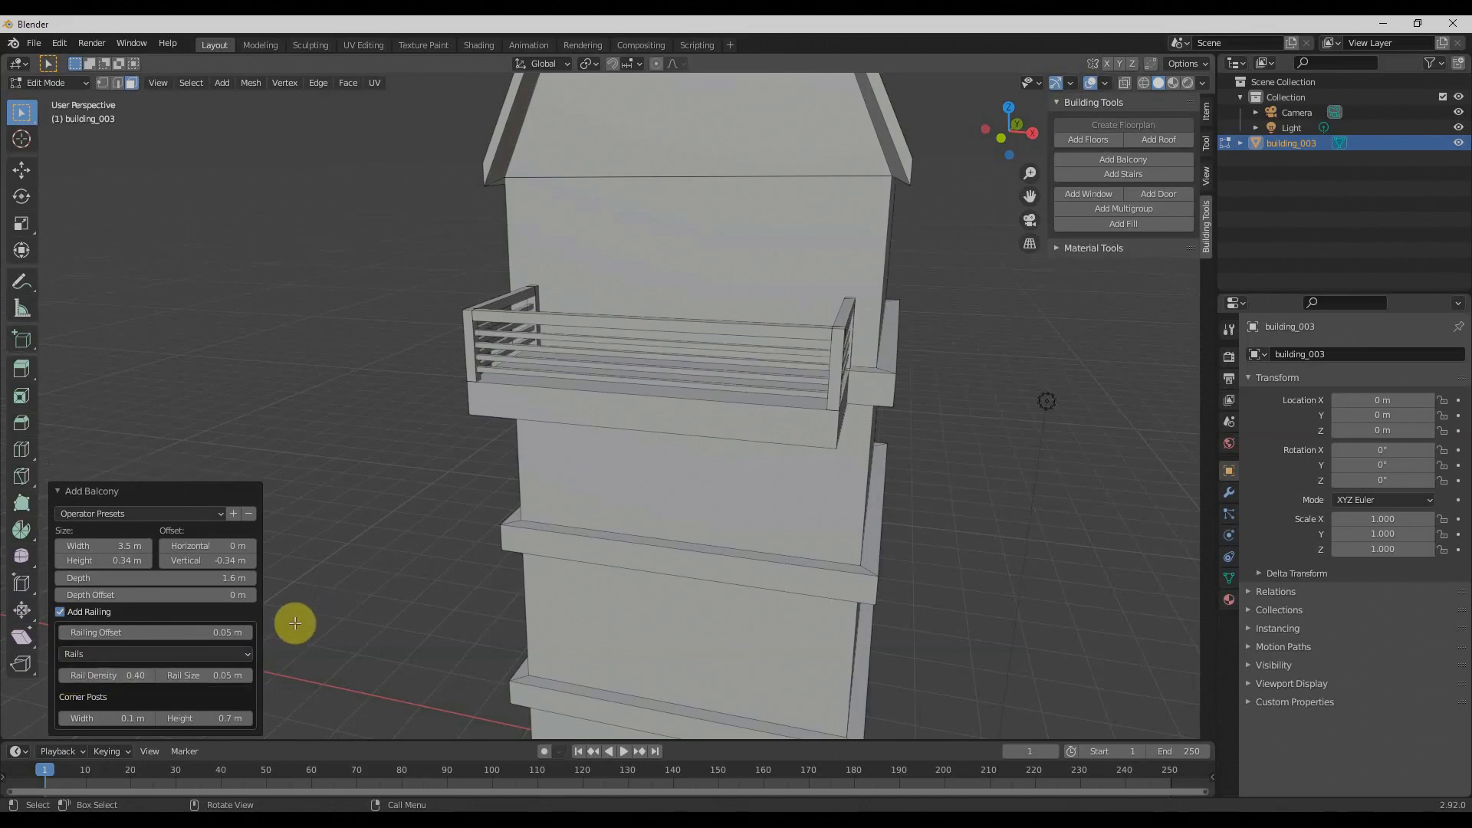
# Add a balcony with the same settings to the wall face directly below the top balcony
pyautogui.moveTo(787, 370); pyautogui.dragTo(756, 391, button='middle')
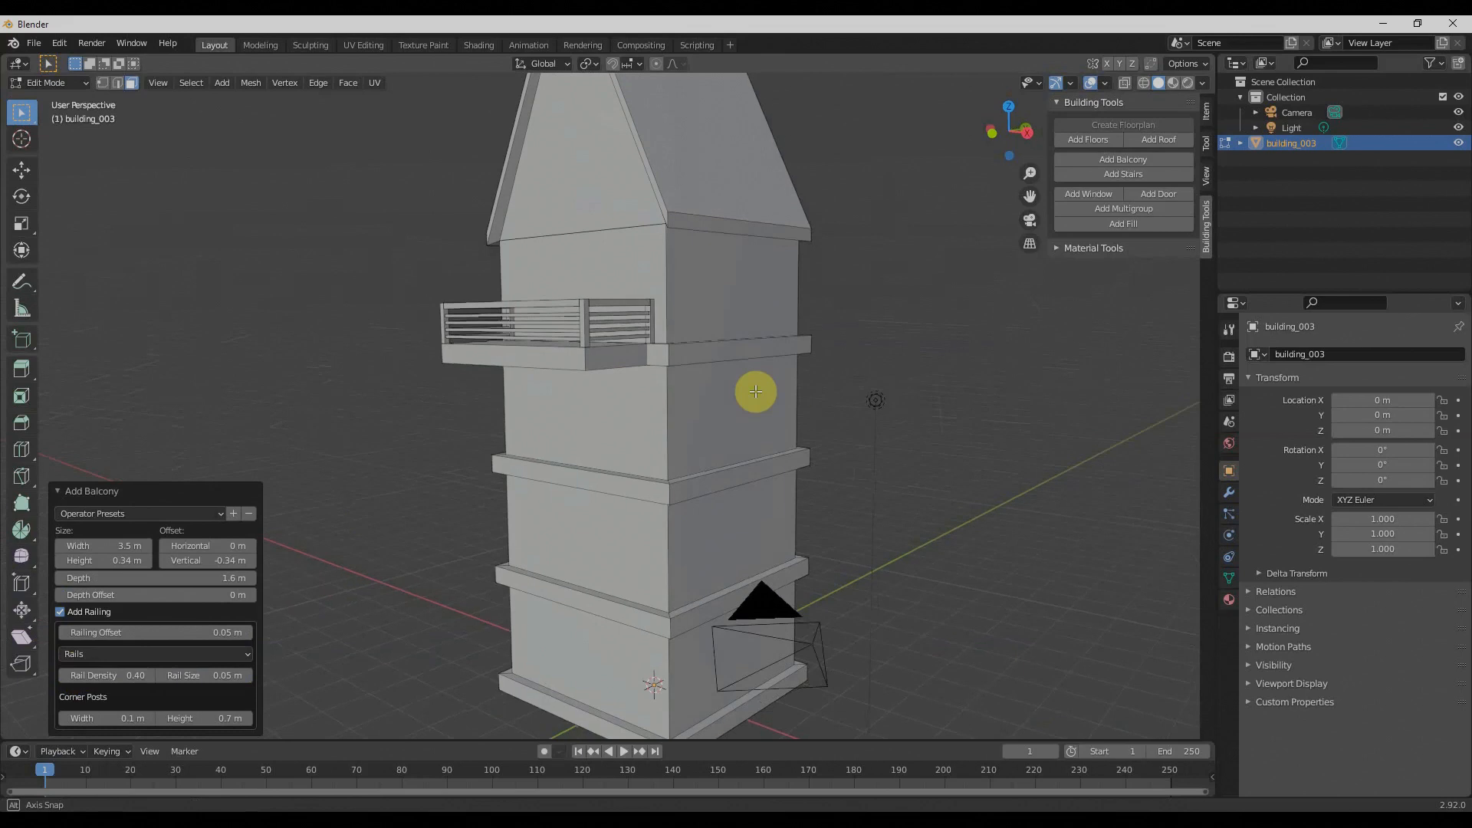
pyautogui.scroll(2, 706, 414)
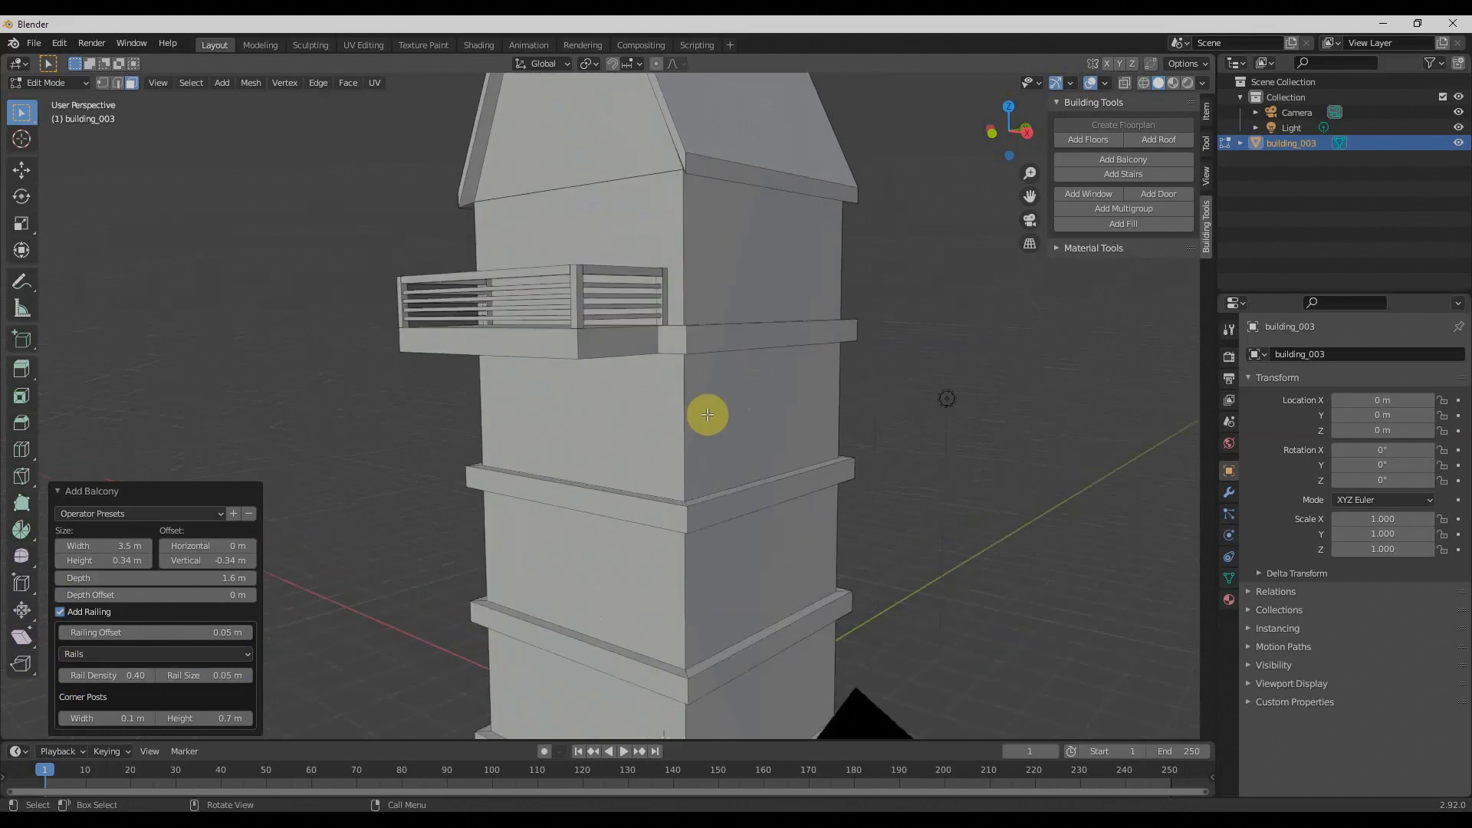
pyautogui.click(569, 430)
pyautogui.click(1138, 163)
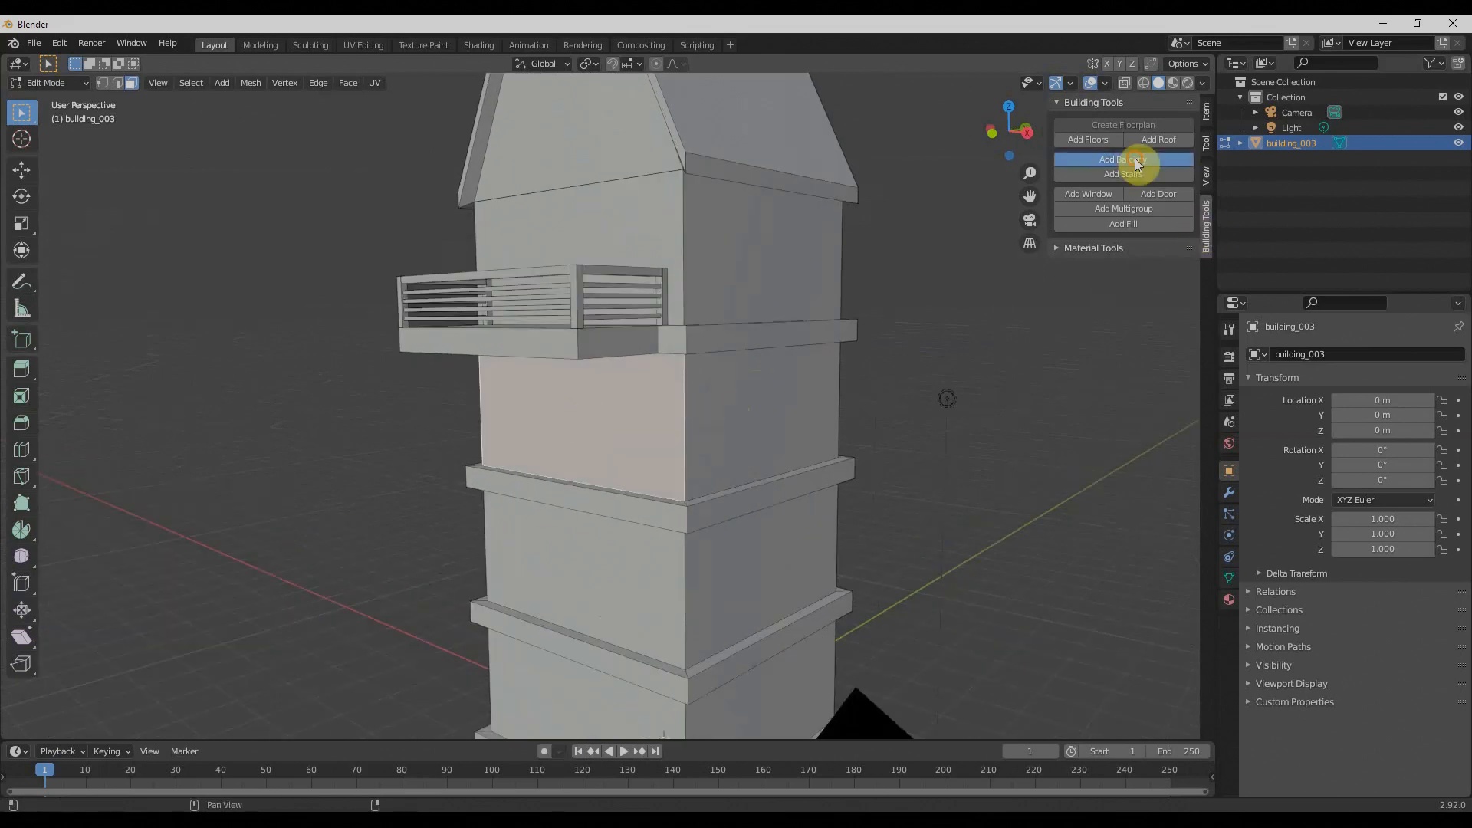
# Add a third matching balcony to the same side's wall face on the floor above the ground floor
pyautogui.moveTo(749, 371); pyautogui.dragTo(746, 411, button='middle')
pyautogui.scroll(-4, 750, 376)
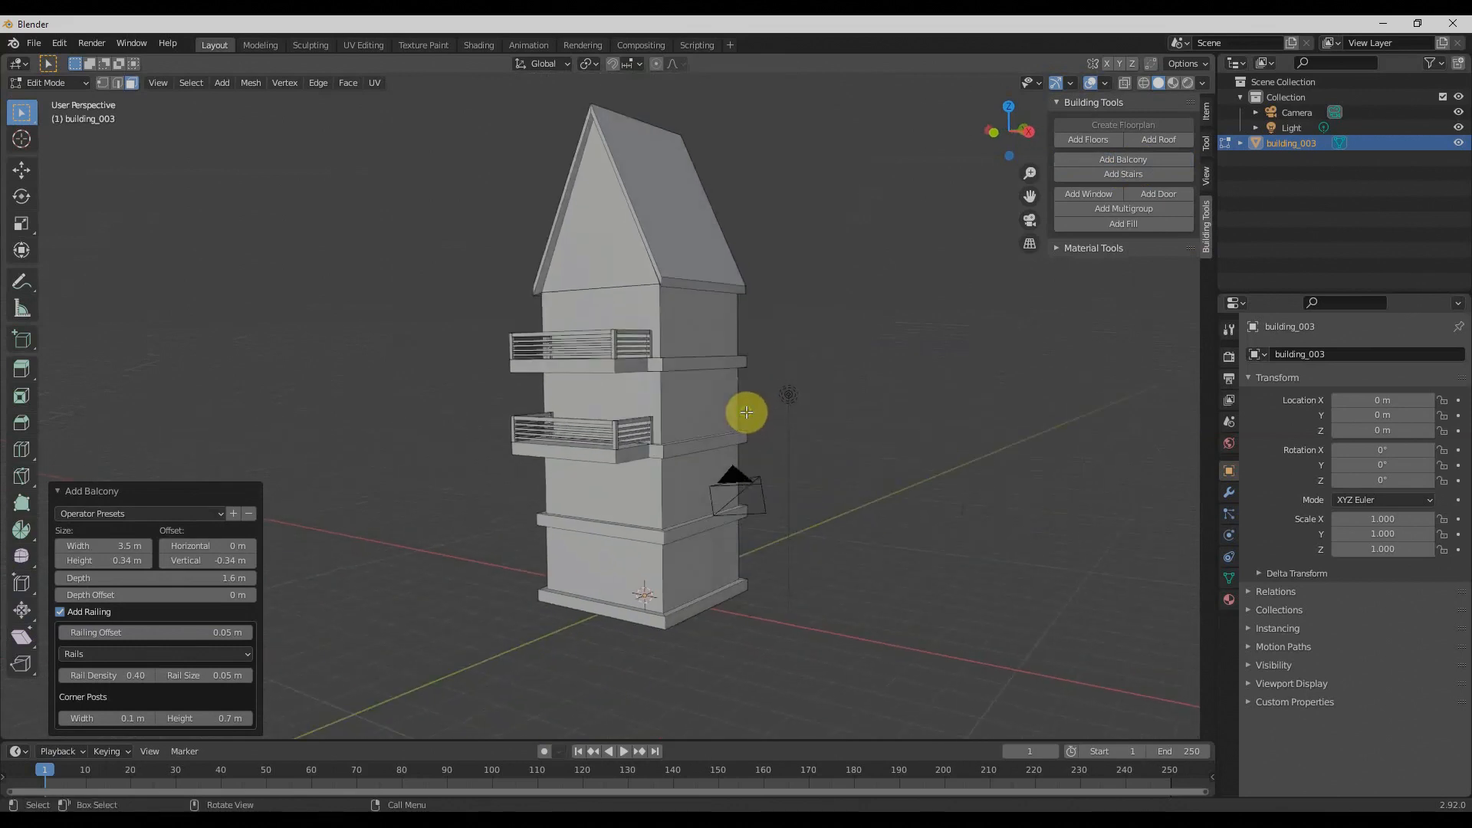
pyautogui.click(610, 476)
pyautogui.click(1157, 193)
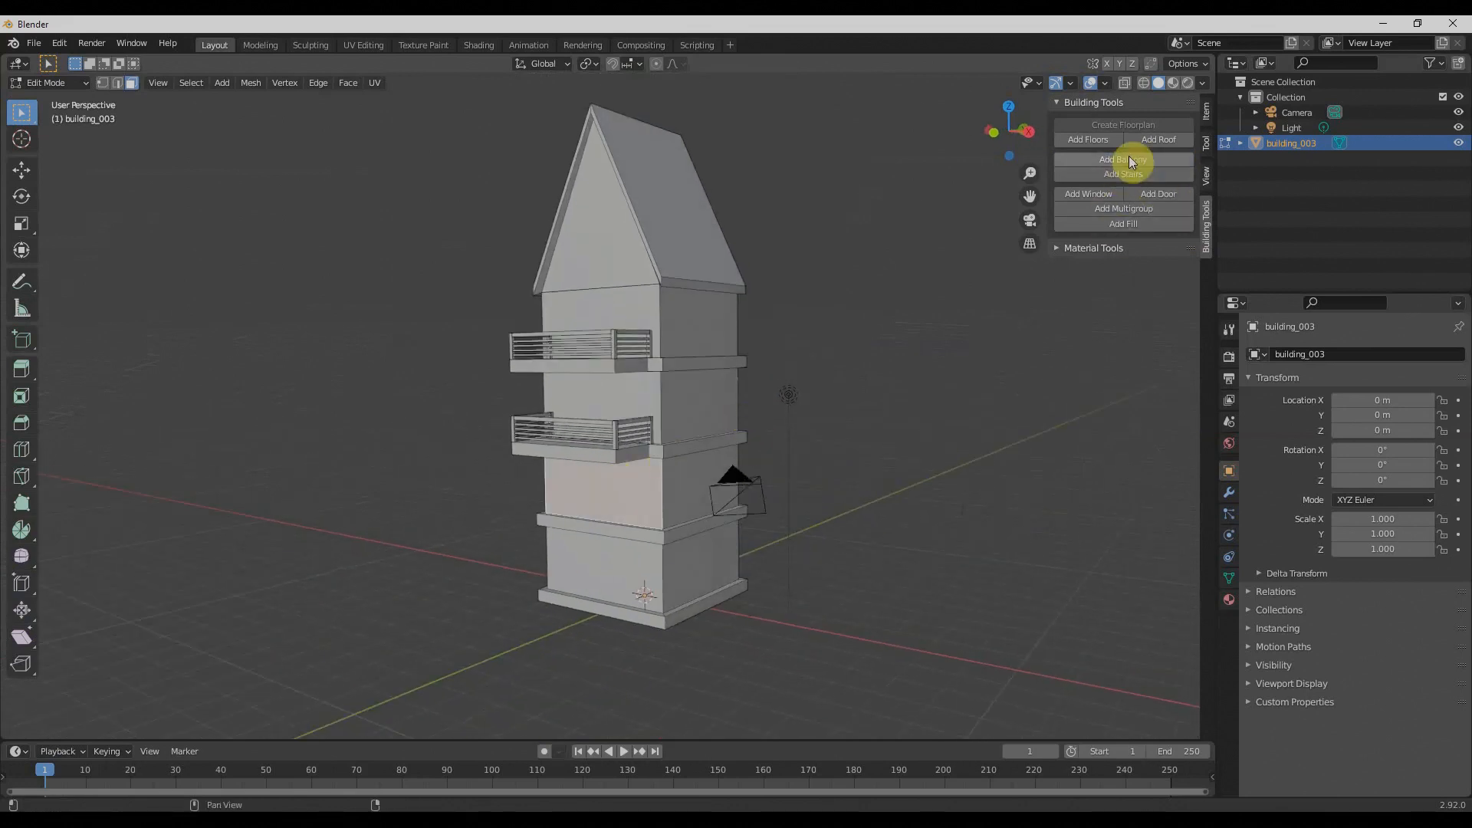
pyautogui.click(1128, 158)
# Add stairs to the ground-floor wall face beneath the balconies
pyautogui.moveTo(690, 421); pyautogui.dragTo(855, 332, button='middle')
pyautogui.scroll(2, 848, 430)
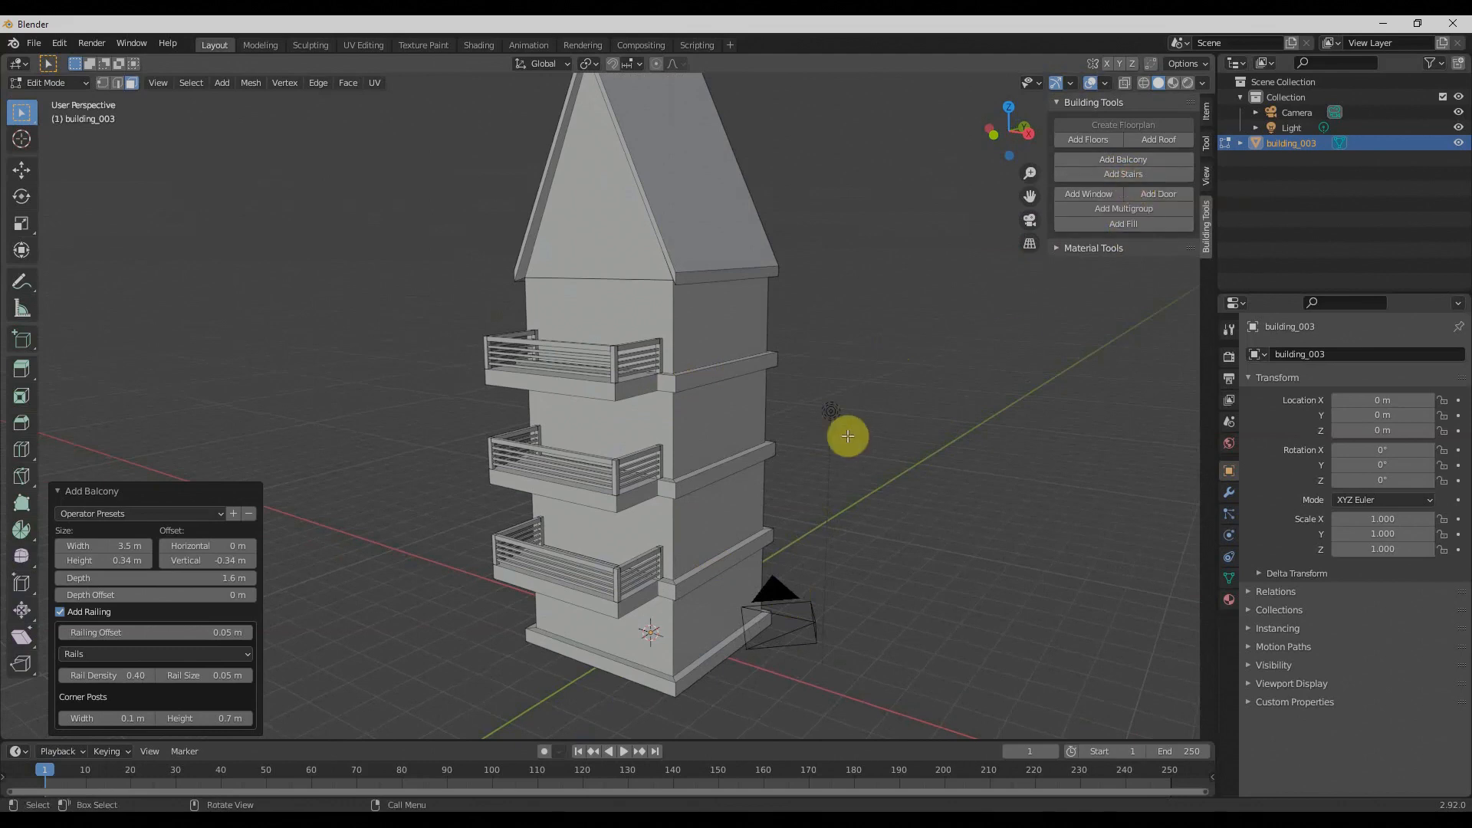
pyautogui.scroll(-5, 847, 436)
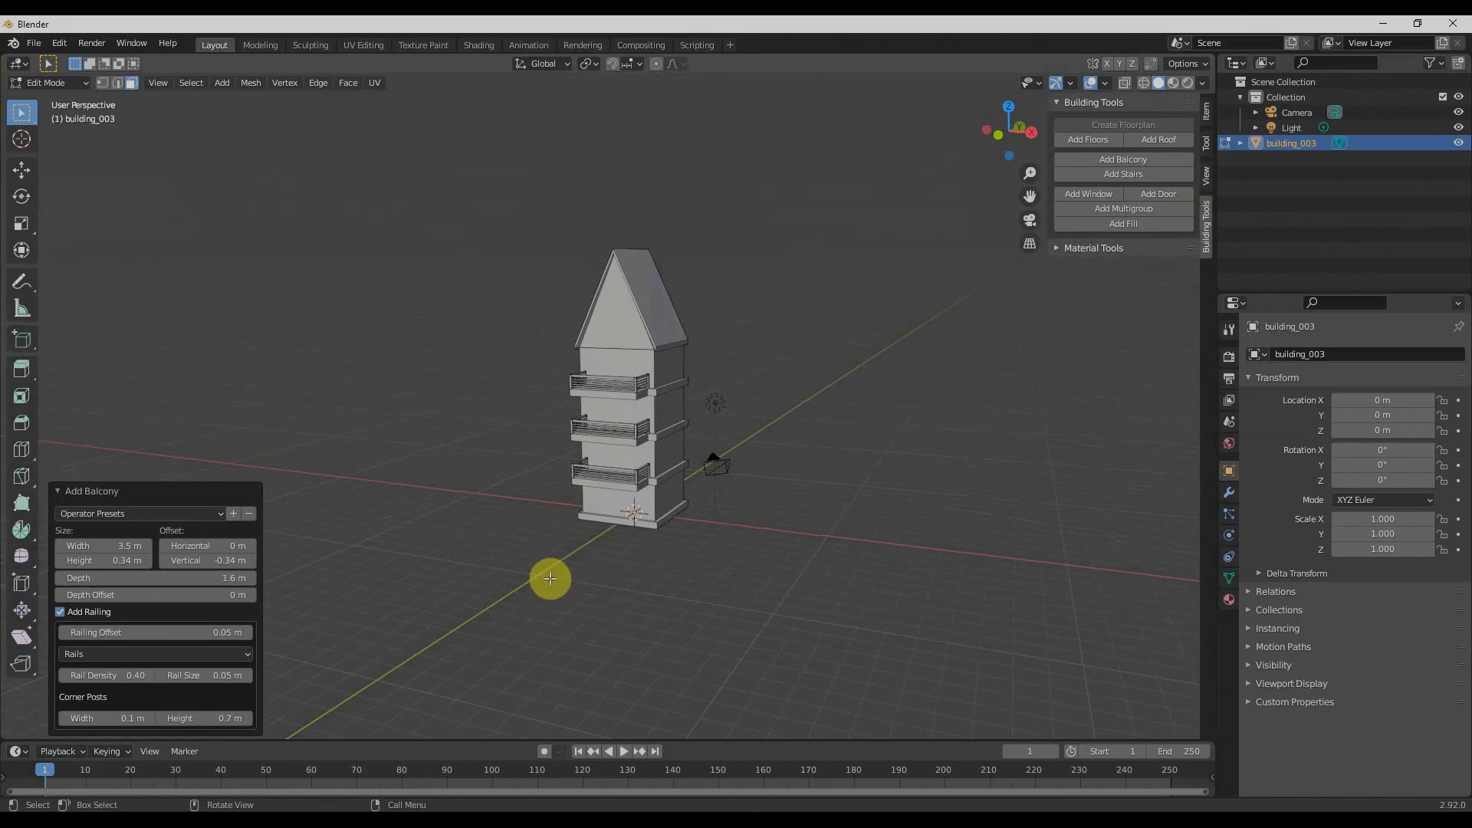
pyautogui.click(601, 500)
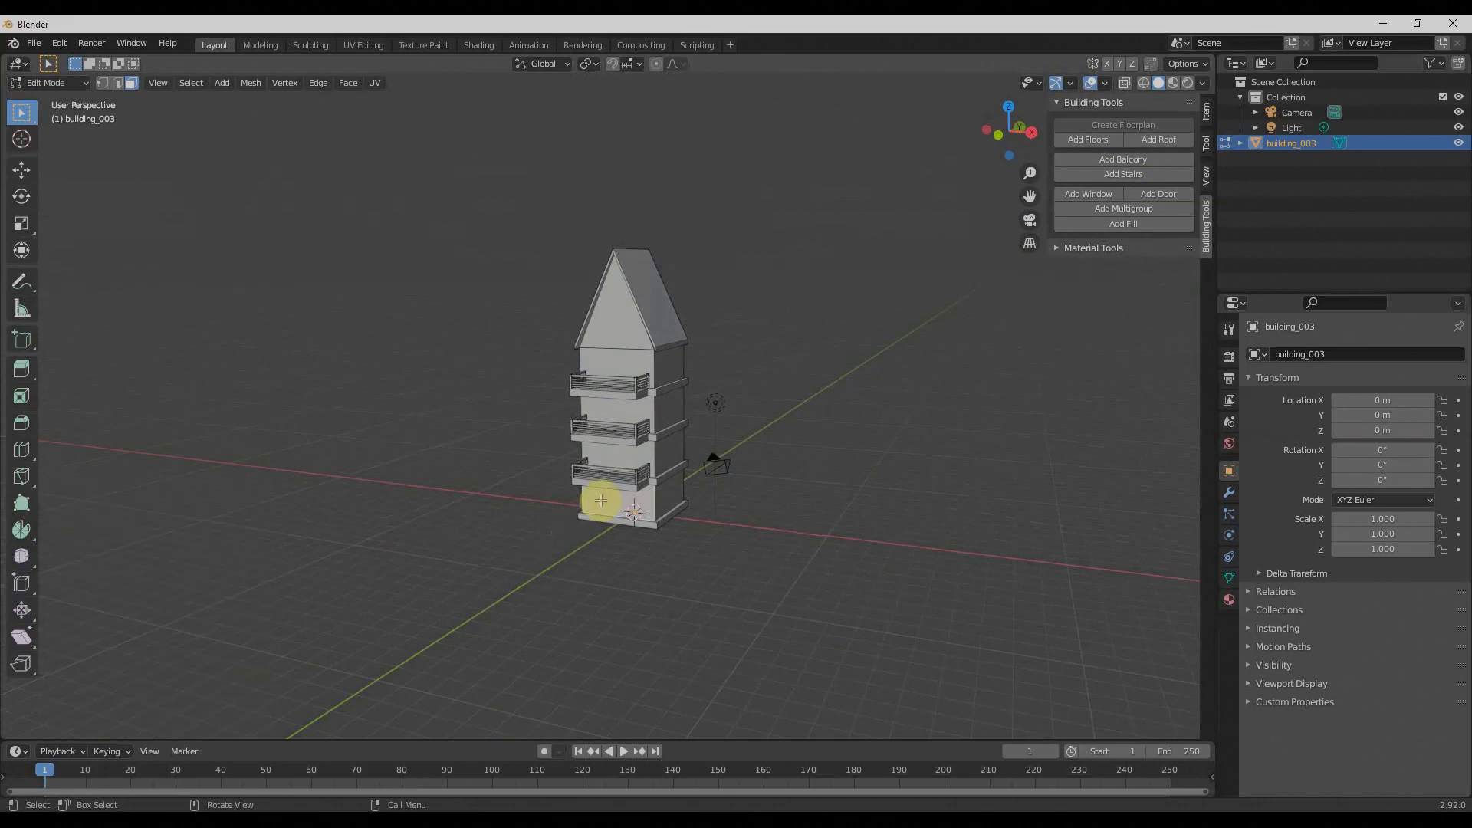
pyautogui.click(1099, 174)
# Set the stairs' vertical offset to -0.48 m and their horizontal offset to 1.4 m
pyautogui.moveTo(645, 553); pyautogui.dragTo(771, 549, button='middle')
pyautogui.scroll(10, 771, 549)
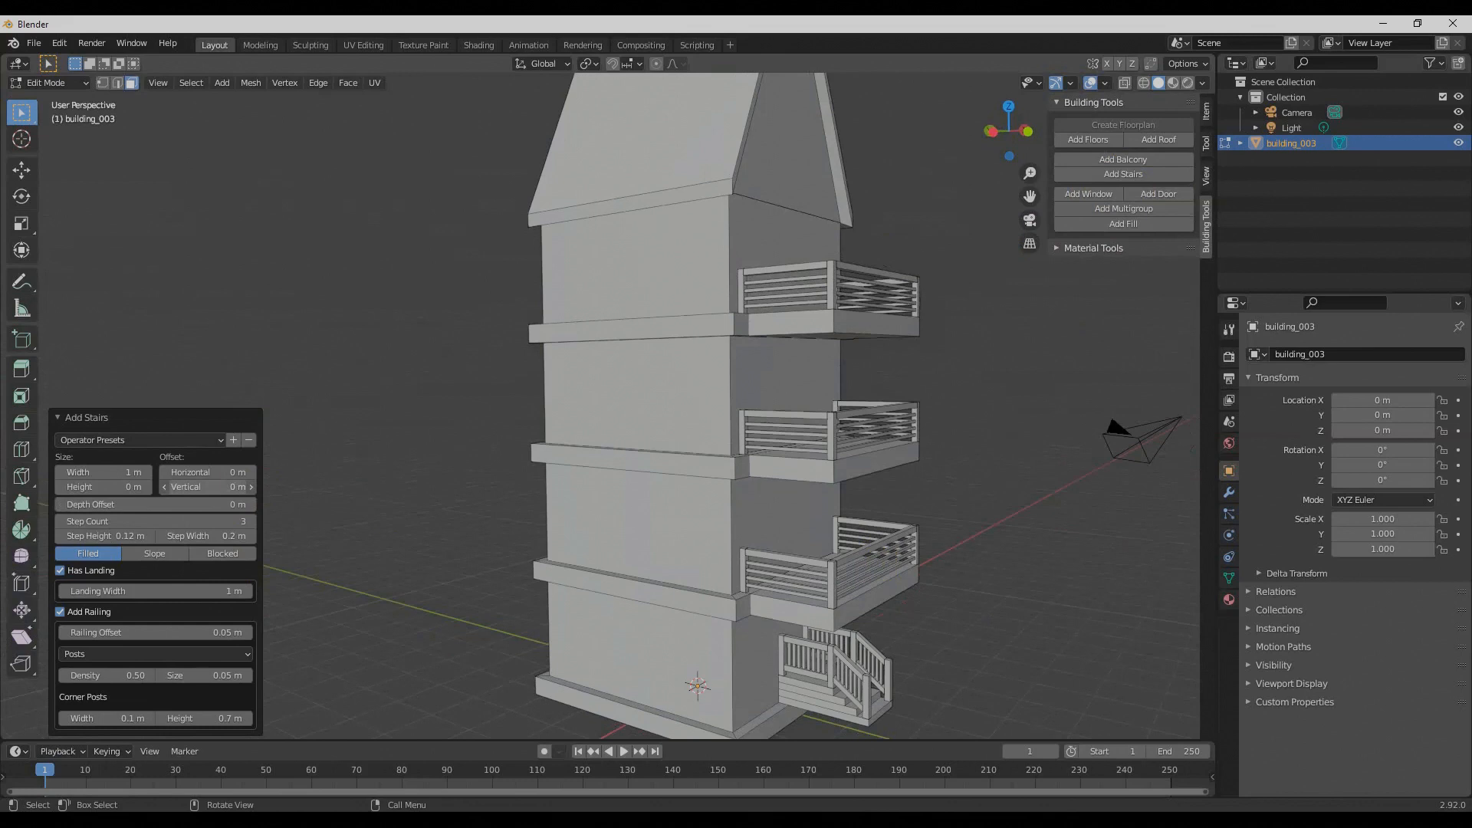
pyautogui.moveTo(230, 486); pyautogui.dragTo(142, 486)
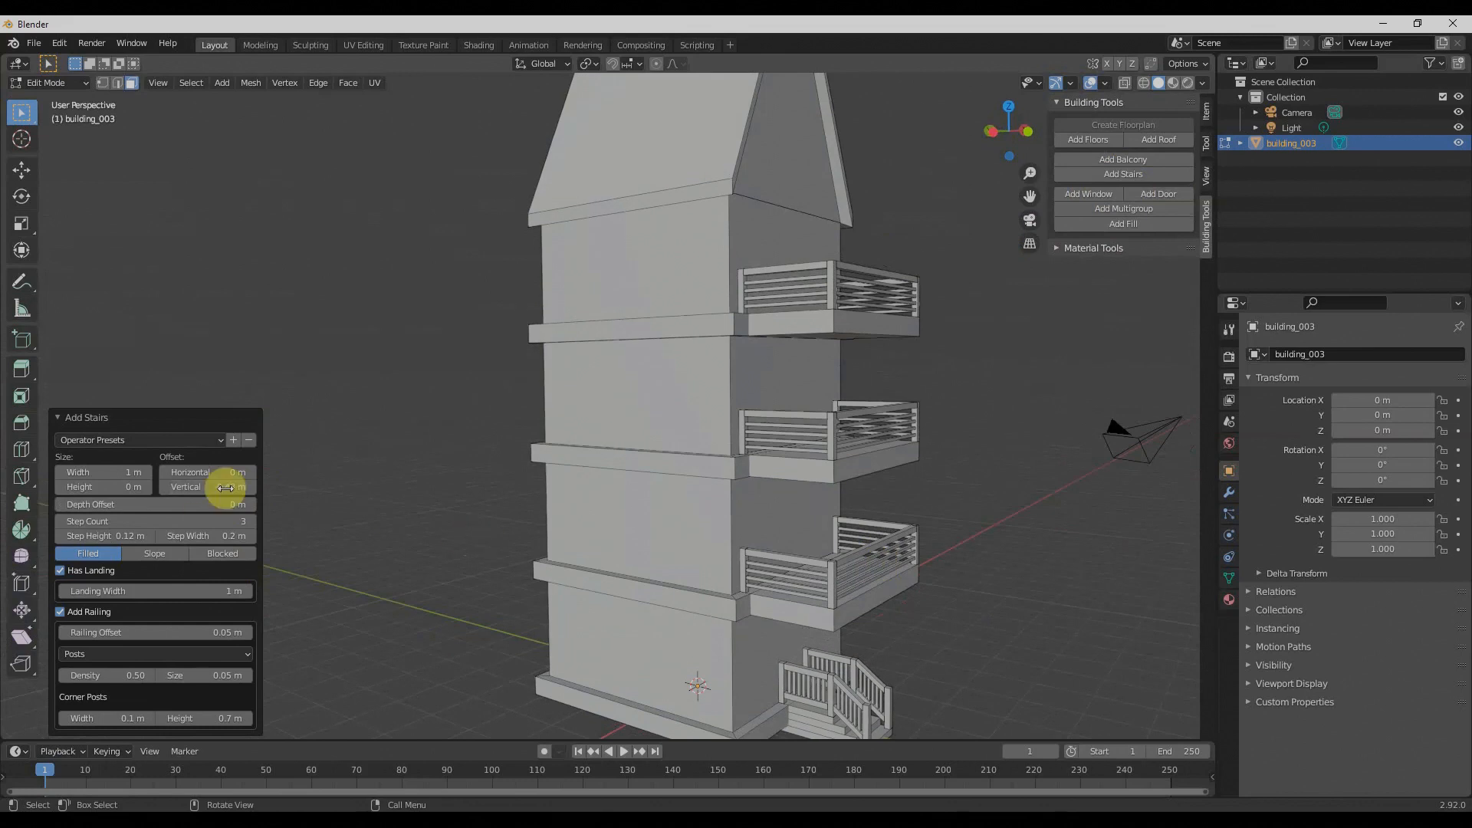
pyautogui.moveTo(208, 485); pyautogui.dragTo(260, 473)
pyautogui.press('Escape')
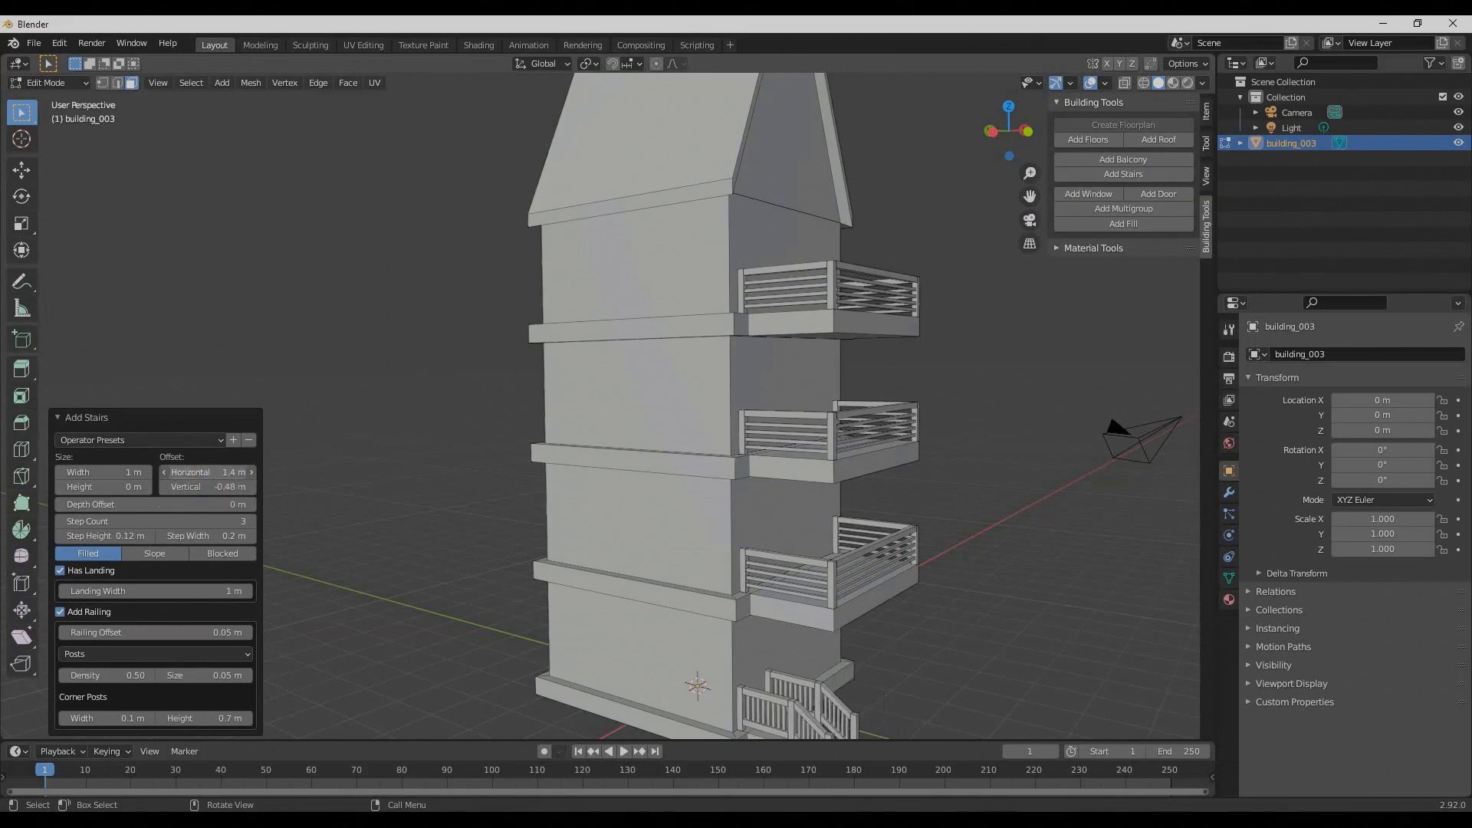
# Set the stairs' step count to 2 and their vertical offset to -0.36 m so they meet the building's base
pyautogui.scroll(-4, 634, 597)
pyautogui.moveTo(668, 654); pyautogui.dragTo(550, 619, button='middle')
pyautogui.scroll(5, 535, 640)
pyautogui.scroll(-3, 530, 638)
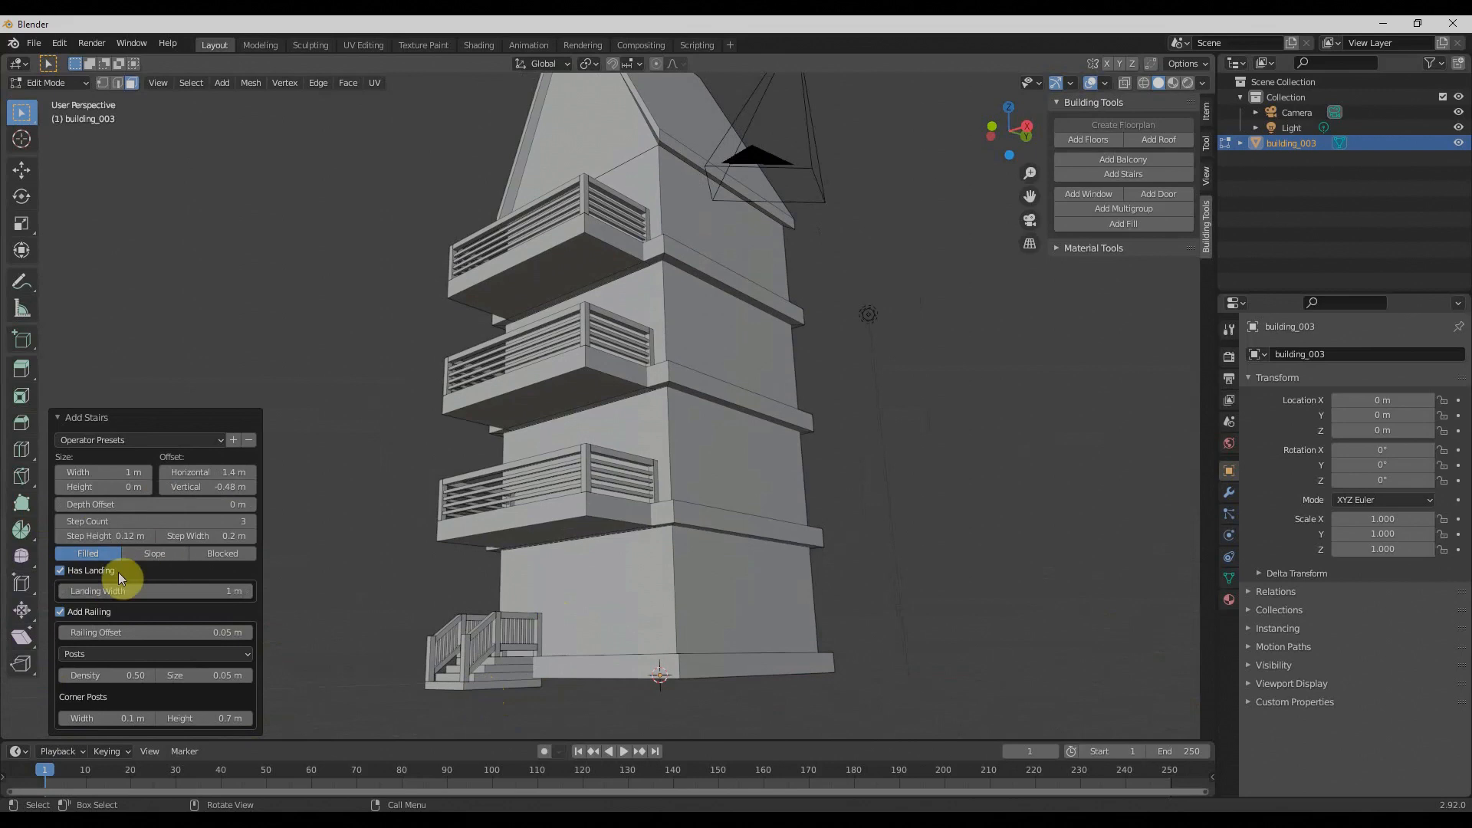
pyautogui.moveTo(181, 520); pyautogui.dragTo(301, 517)
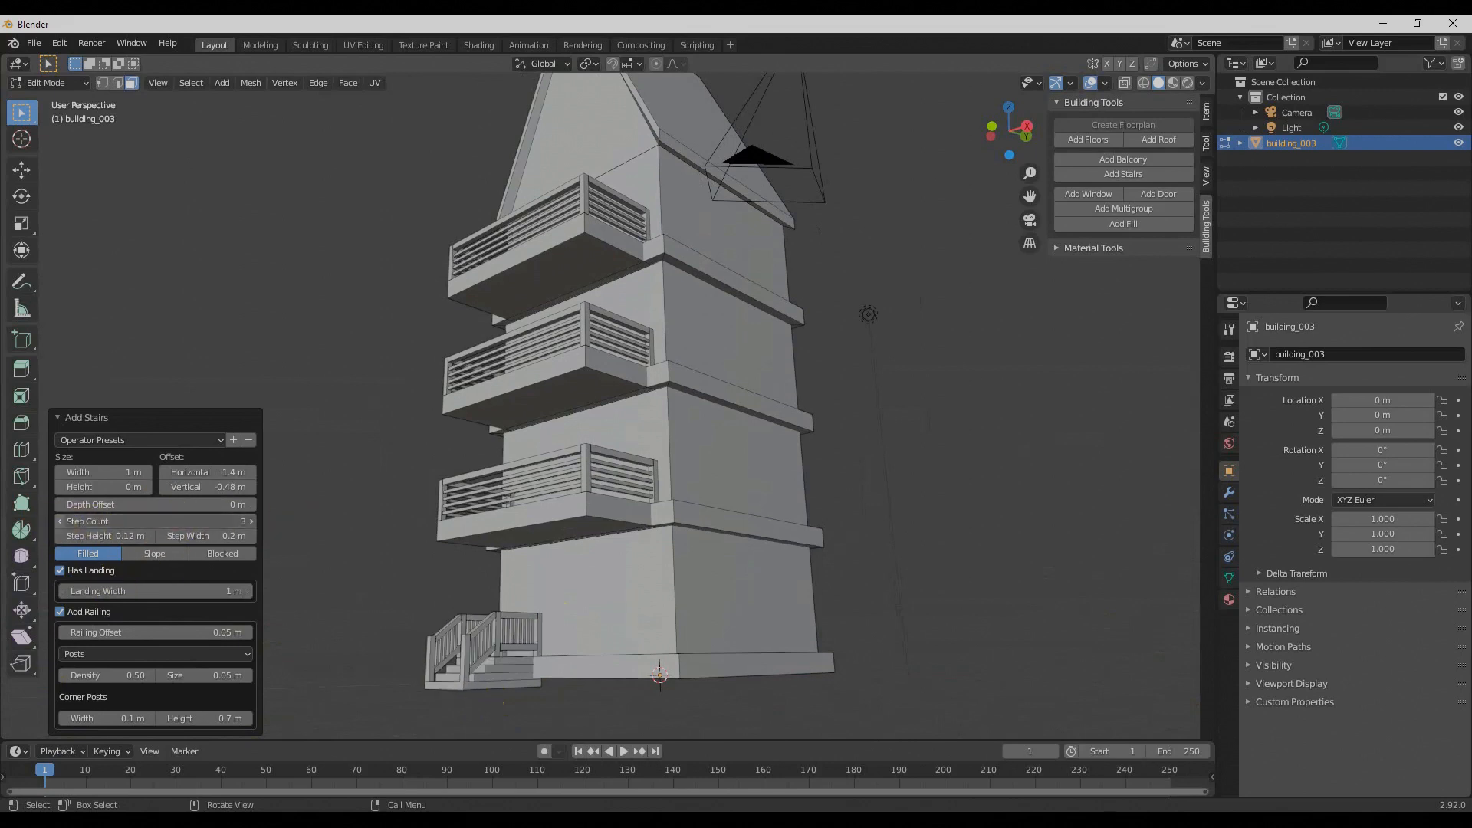
pyautogui.moveTo(73, 521); pyautogui.dragTo(60, 521)
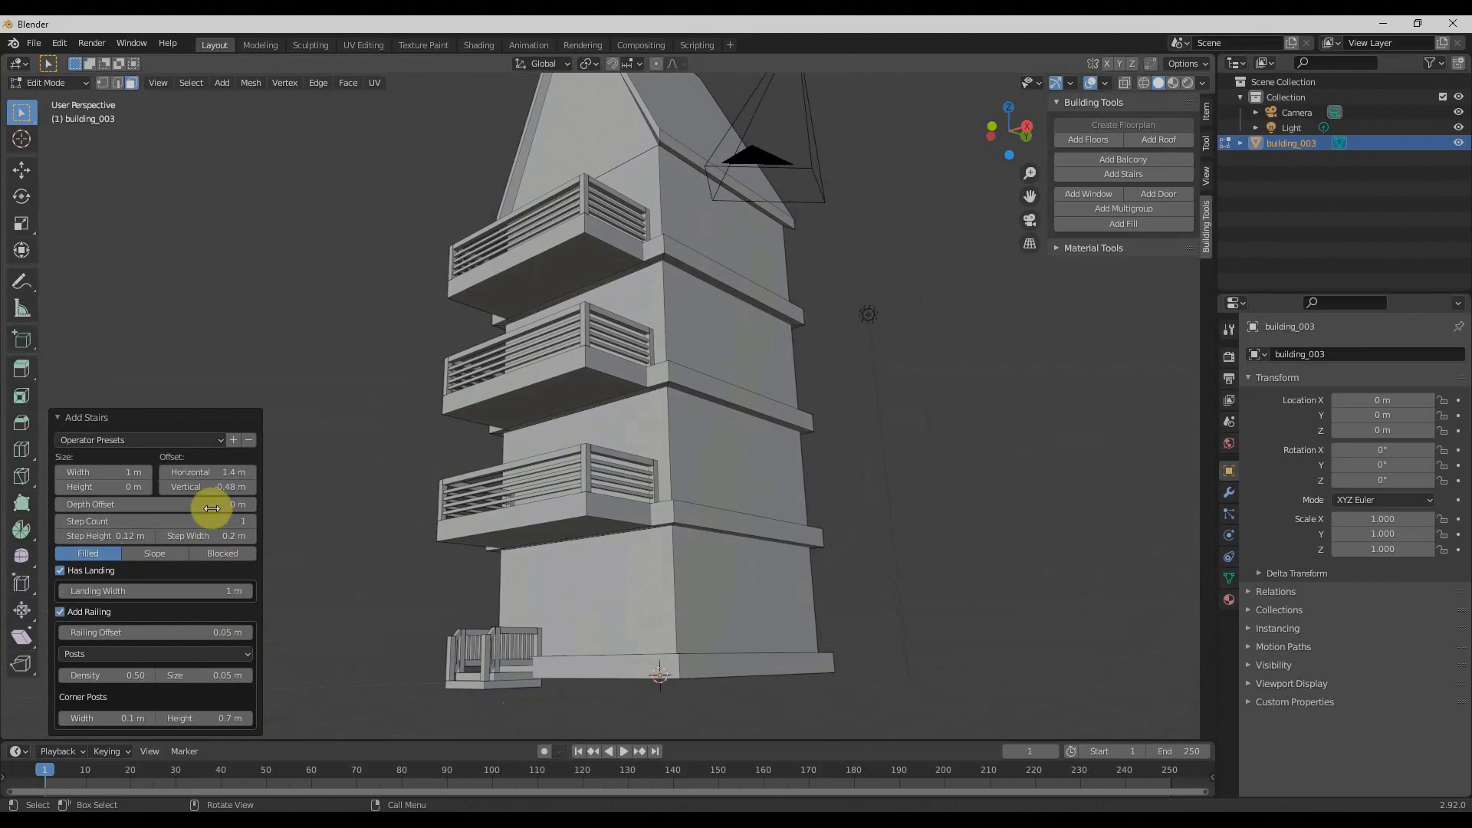
pyautogui.moveTo(205, 487)
pyautogui.mouseDown()
pyautogui.moveTo(237, 487)
pyautogui.moveTo(207, 486)
pyautogui.mouseUp()
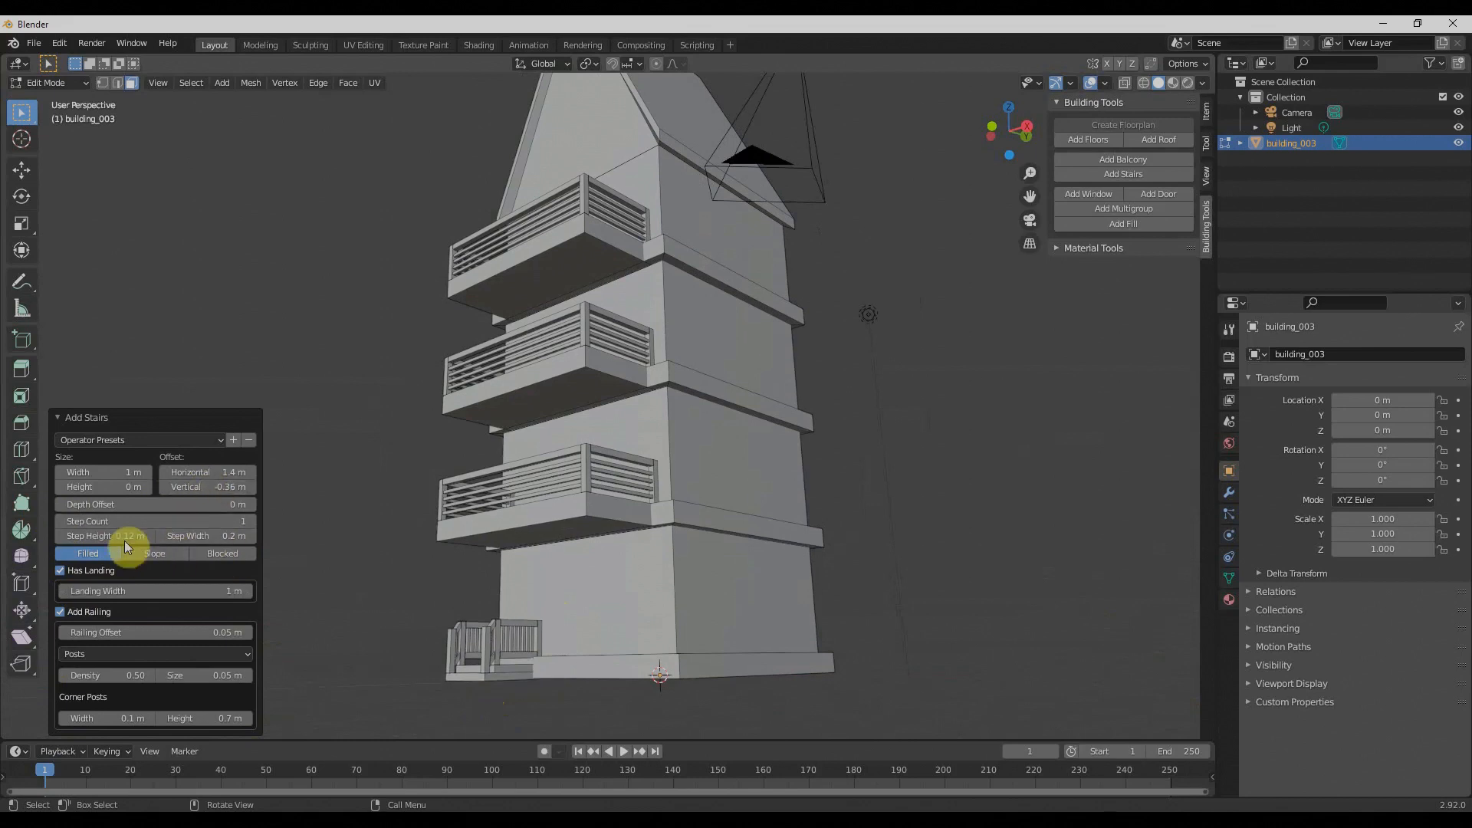
pyautogui.click(250, 522)
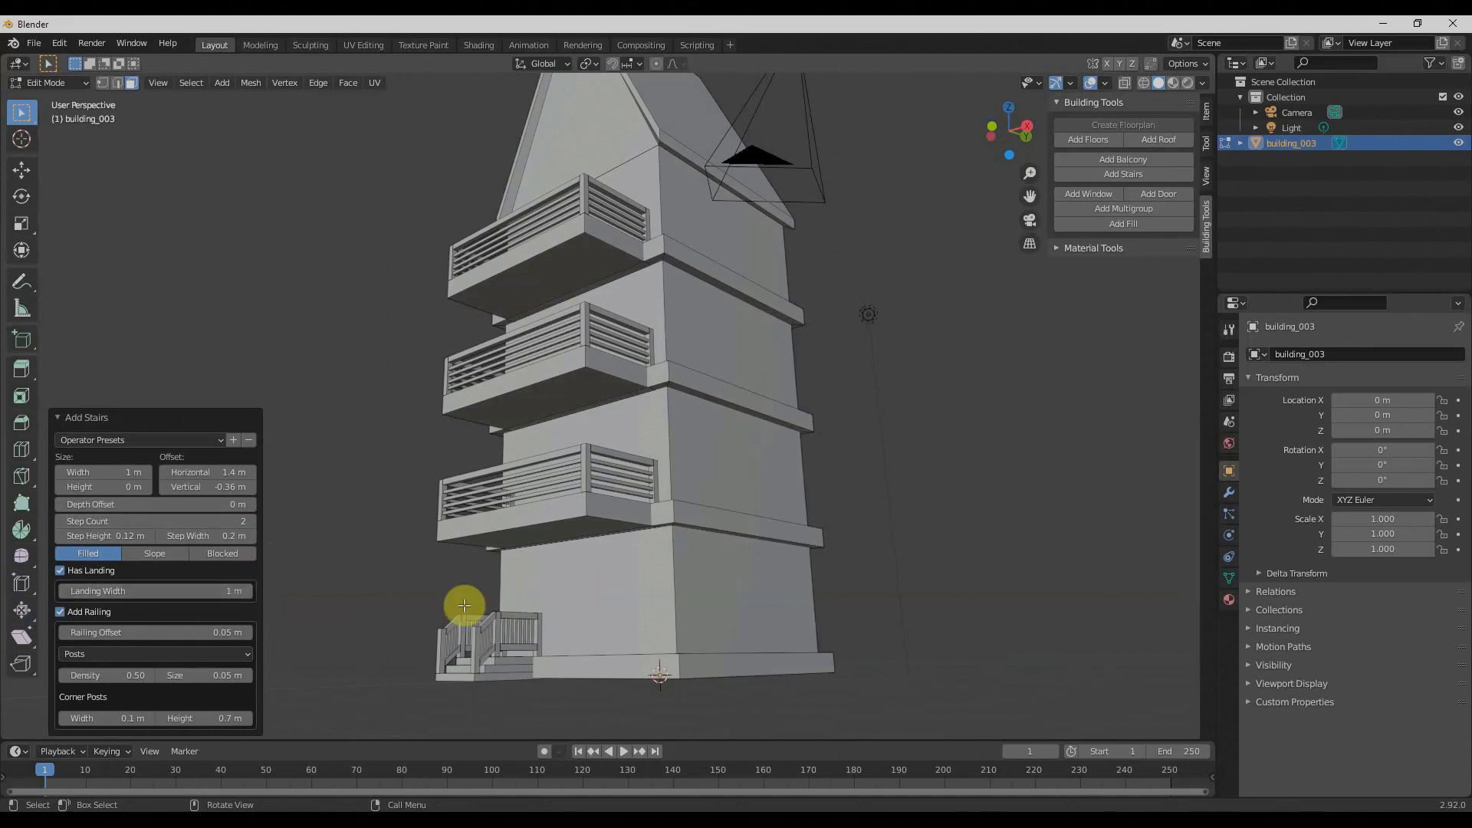
pyautogui.moveTo(404, 614); pyautogui.dragTo(423, 627, button='middle')
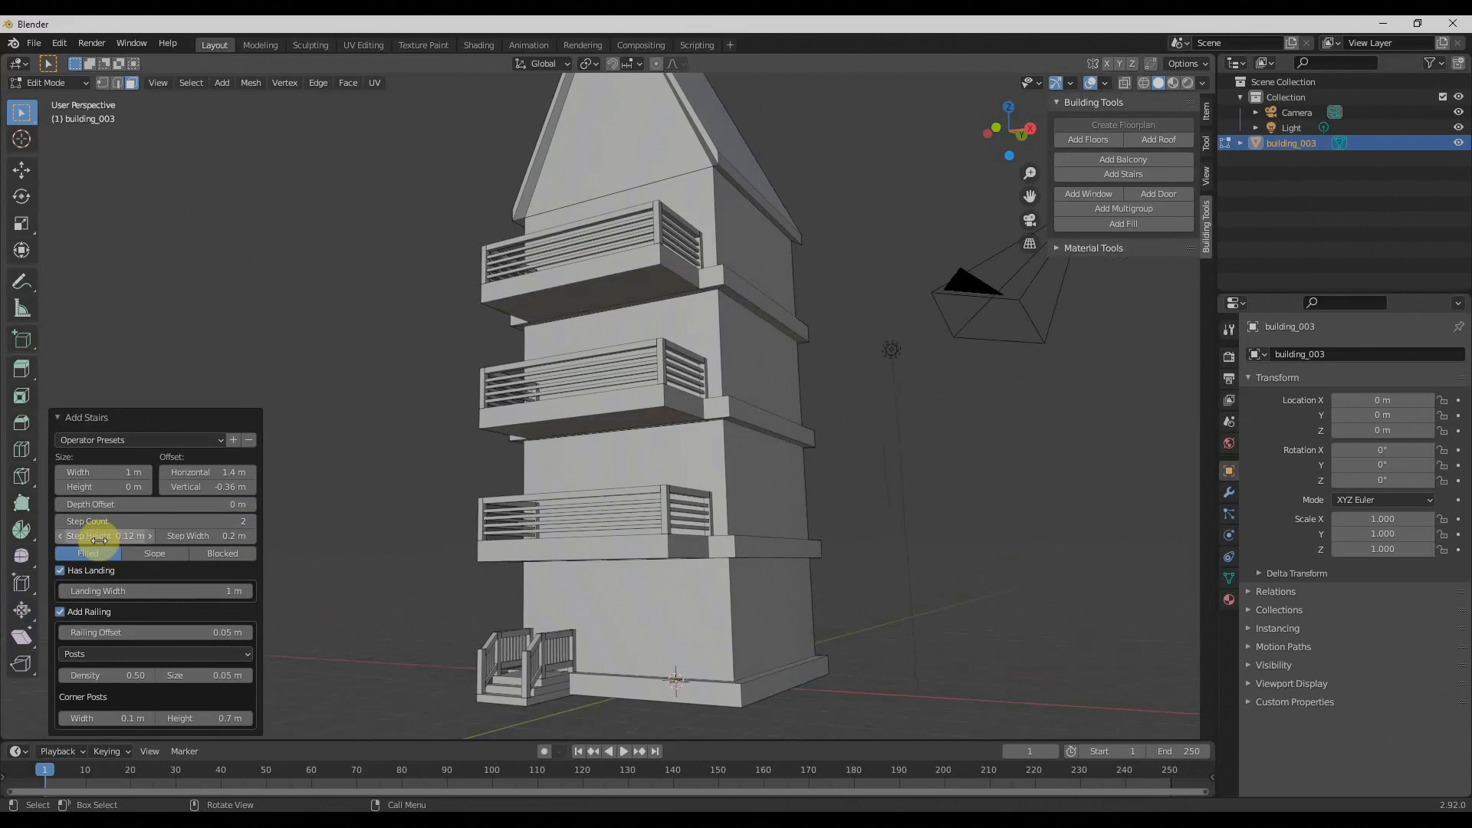
pyautogui.moveTo(99, 540); pyautogui.dragTo(67, 540)
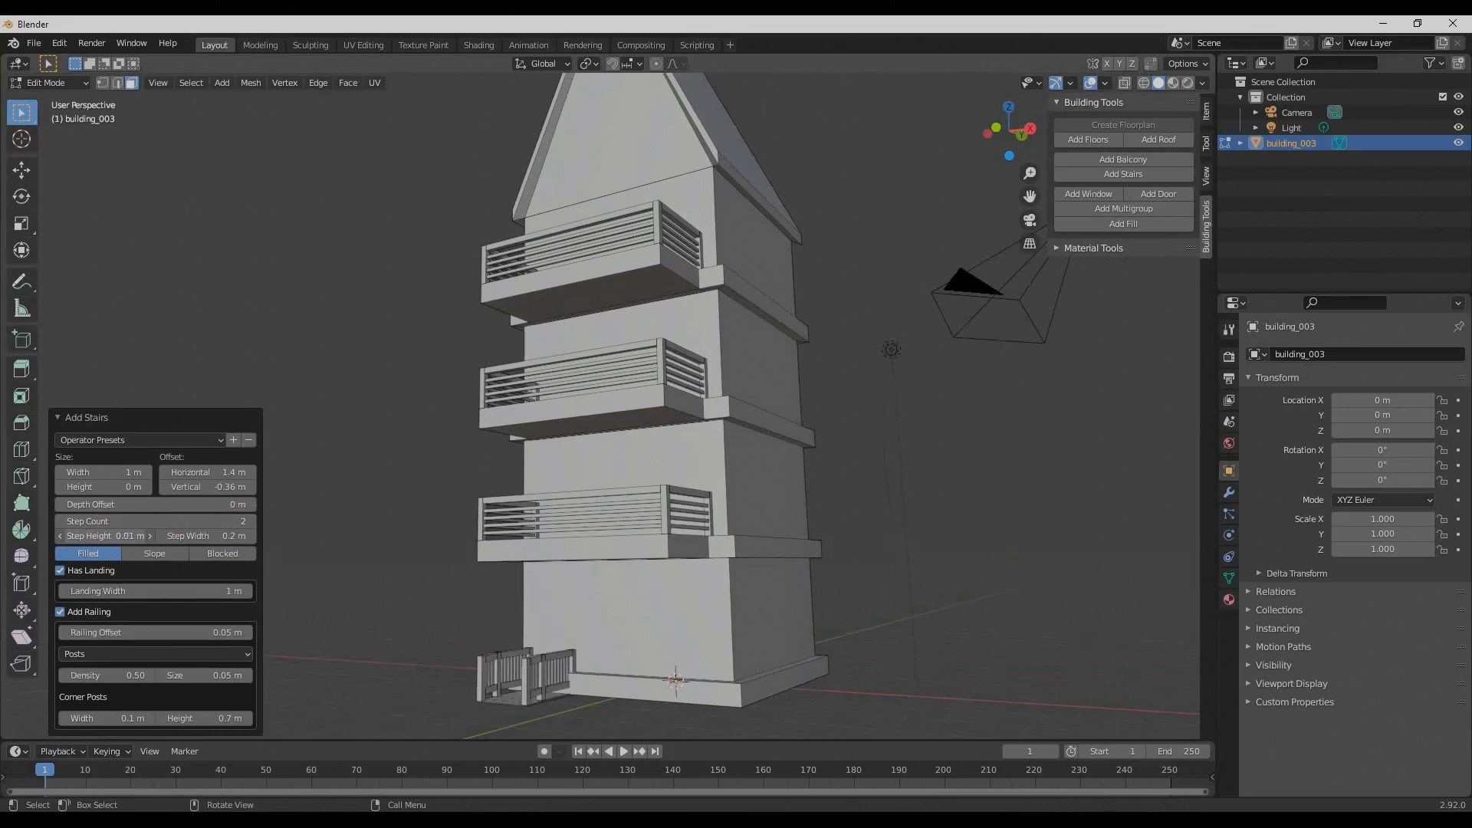
pyautogui.rightClick(99, 540)
# Switch the stairs to the Blocked style and set their landing width to 1.4 m
pyautogui.moveTo(680, 671); pyautogui.dragTo(653, 665, button='middle')
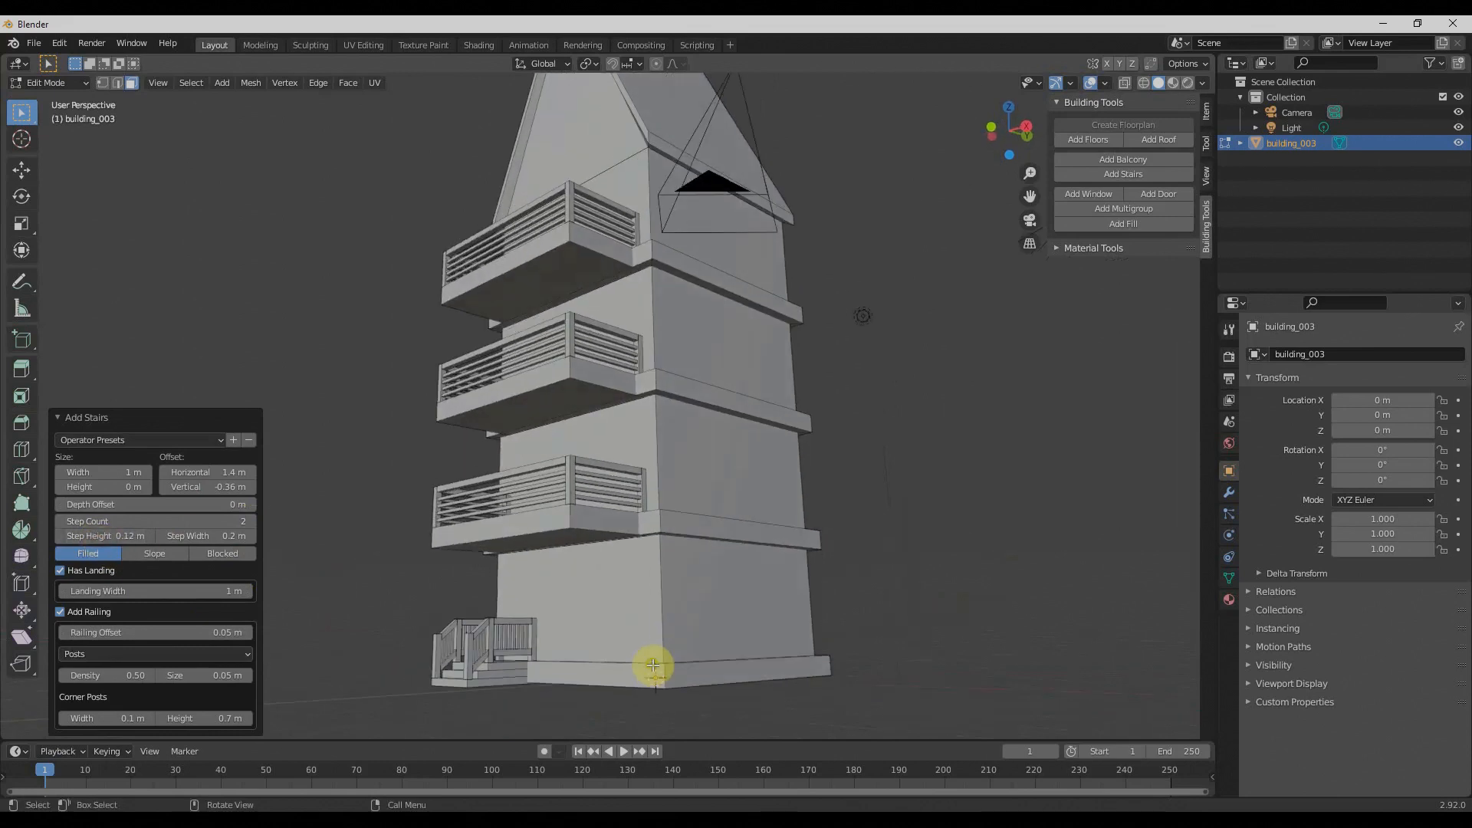
pyautogui.click(144, 552)
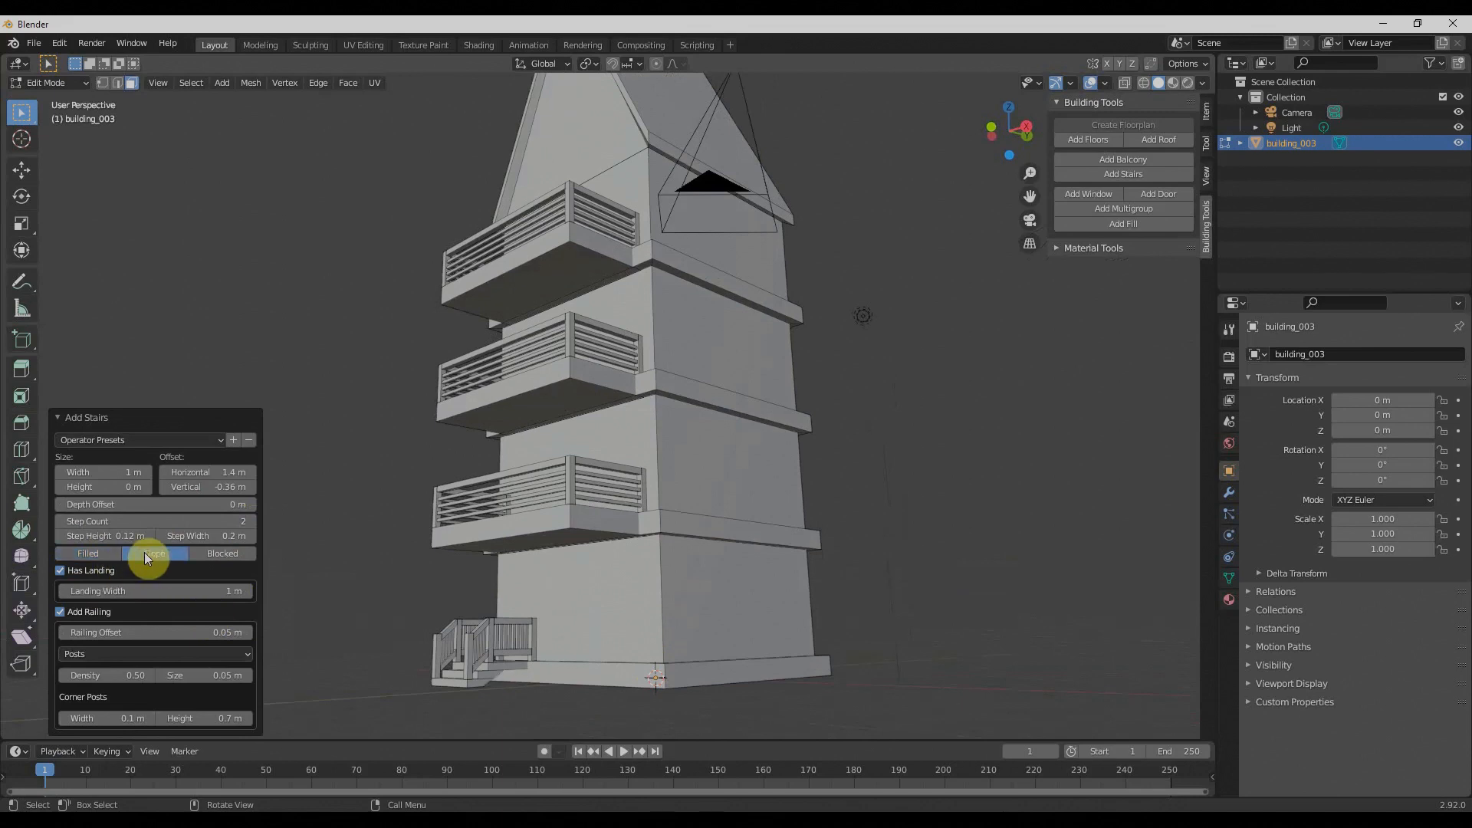
pyautogui.click(214, 554)
pyautogui.moveTo(591, 683); pyautogui.dragTo(765, 696, button='middle')
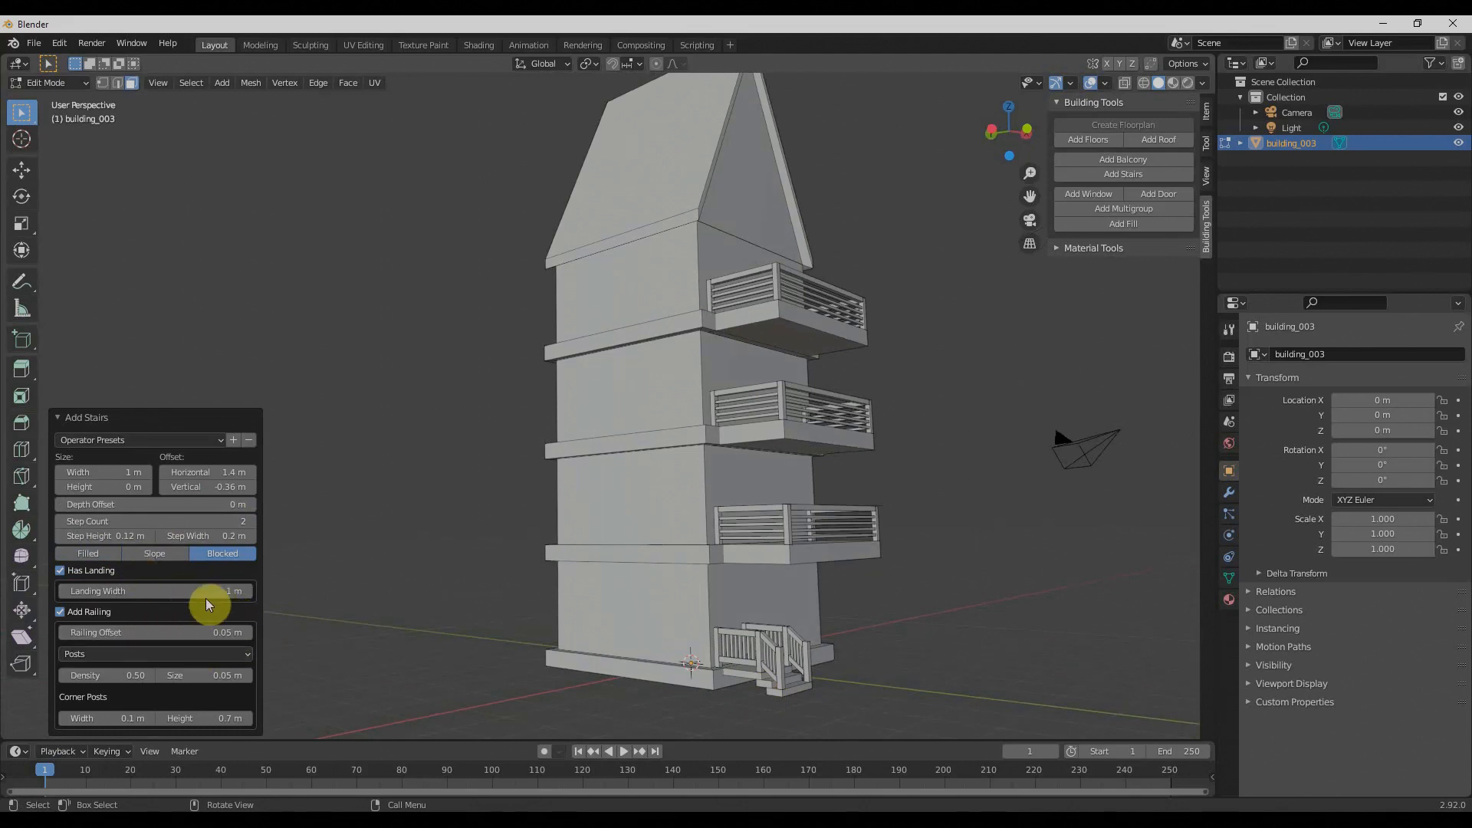
pyautogui.moveTo(191, 591)
pyautogui.mouseDown()
pyautogui.moveTo(345, 591)
pyautogui.moveTo(152, 591)
pyautogui.moveTo(225, 591)
pyautogui.moveTo(203, 591)
pyautogui.mouseUp()
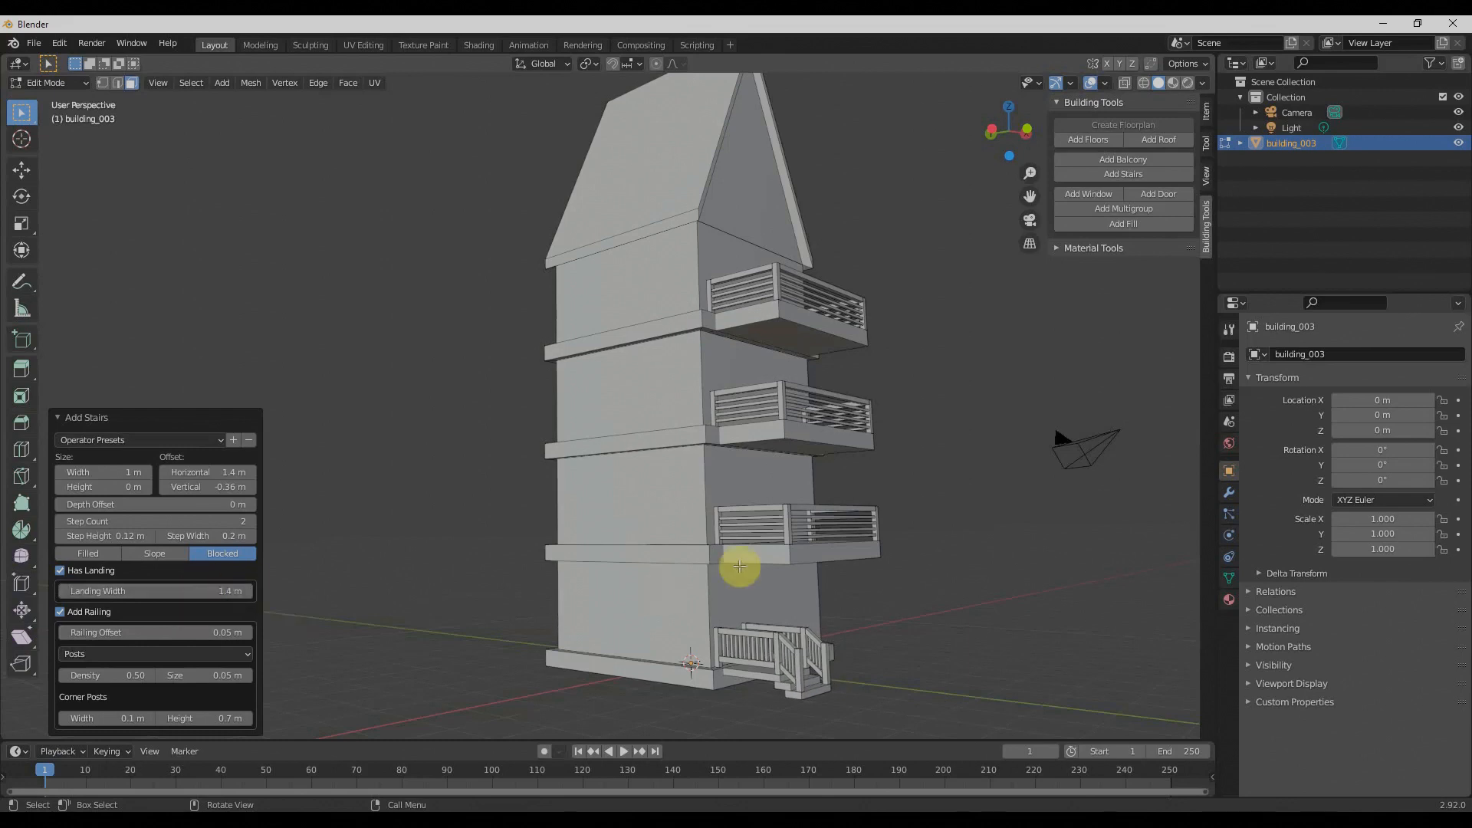
# Add rectangular windows to the three upper-floor wall faces behind the balconies
pyautogui.scroll(-3, 861, 542)
pyautogui.moveTo(861, 542); pyautogui.dragTo(775, 607, button='middle')
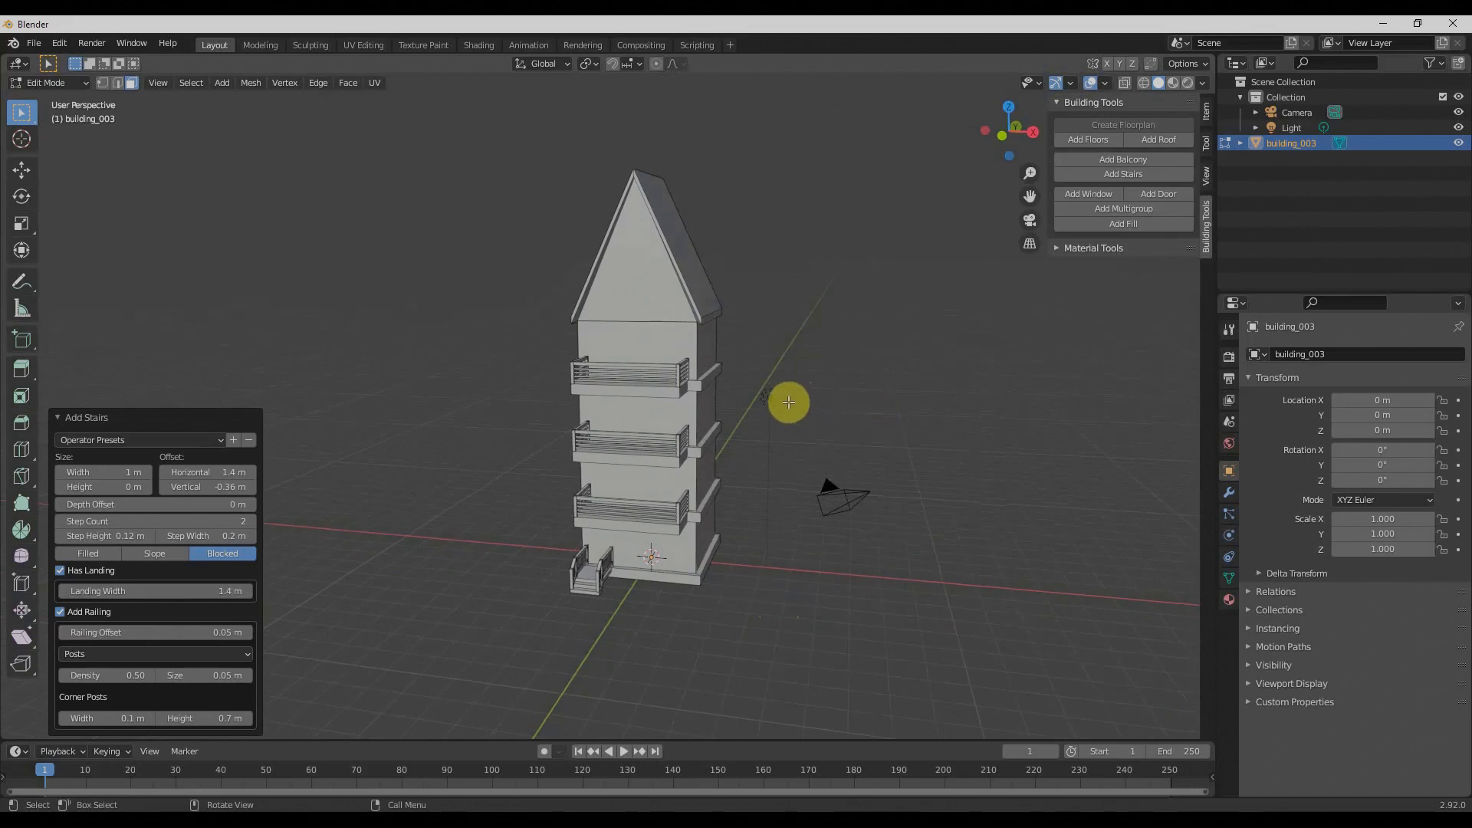
pyautogui.click(659, 337)
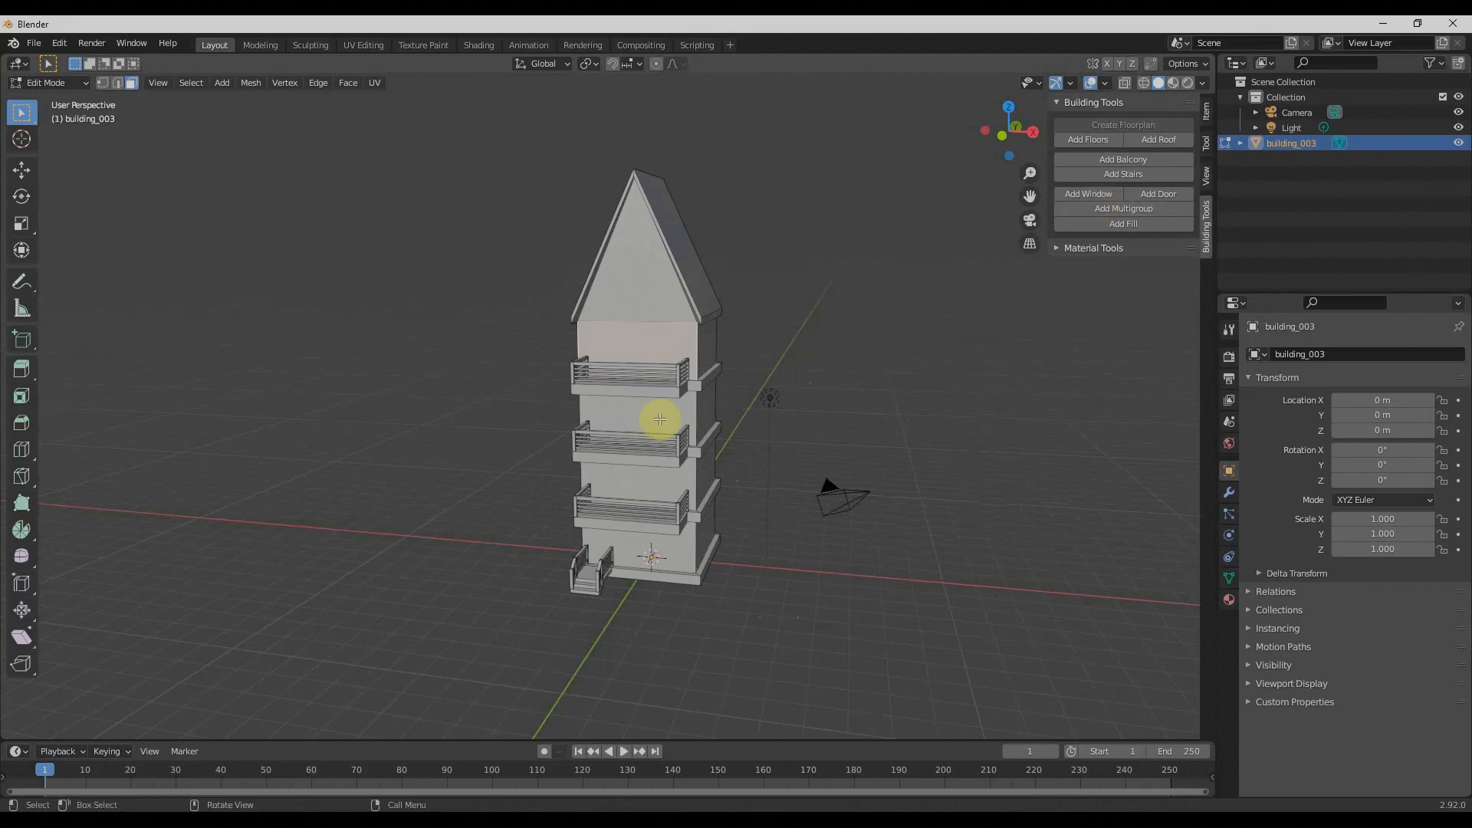
pyautogui.keyDown('shift'); pyautogui.click(651, 491); pyautogui.keyUp('shift')
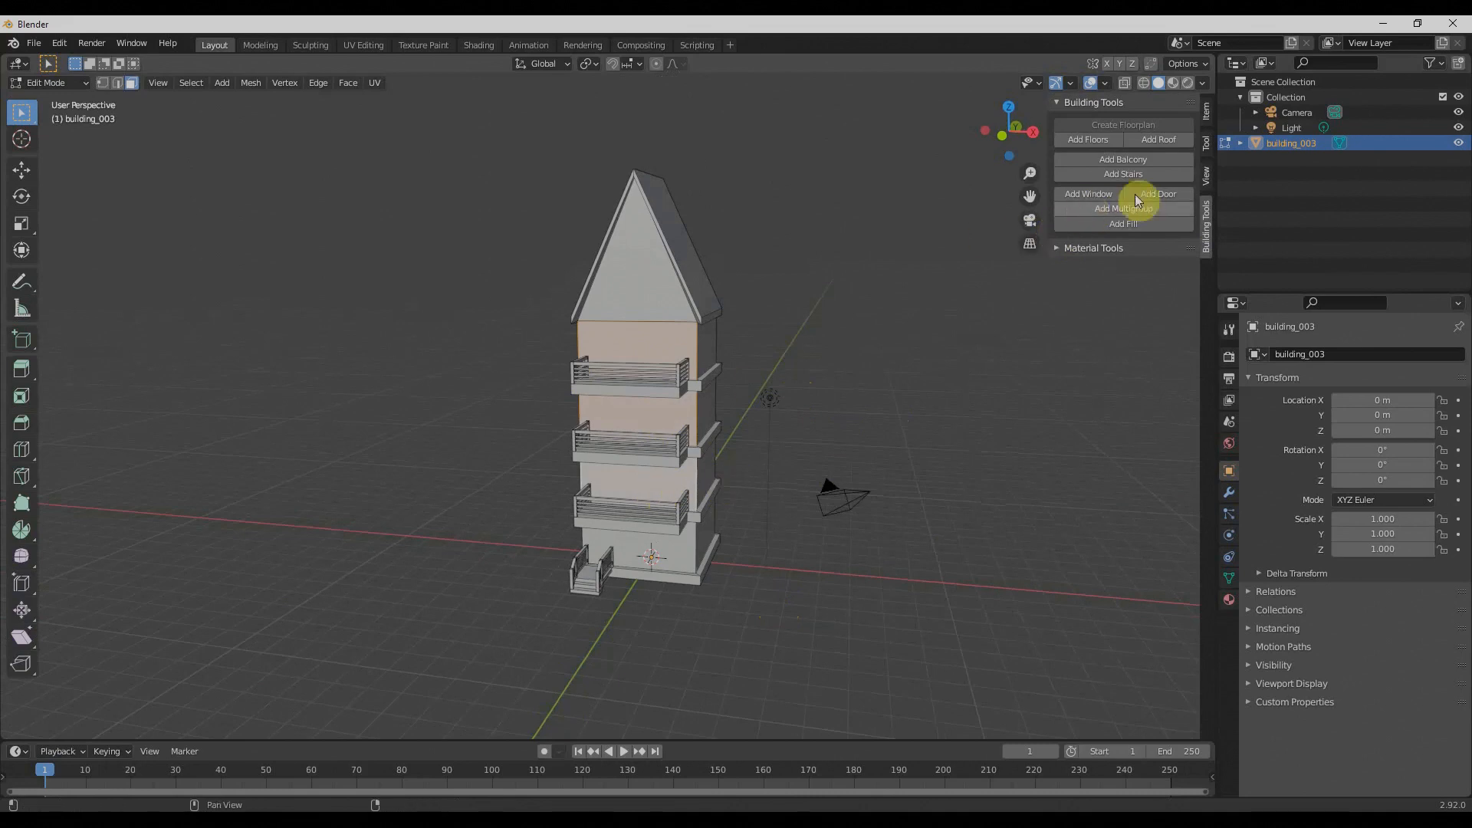
pyautogui.click(1085, 195)
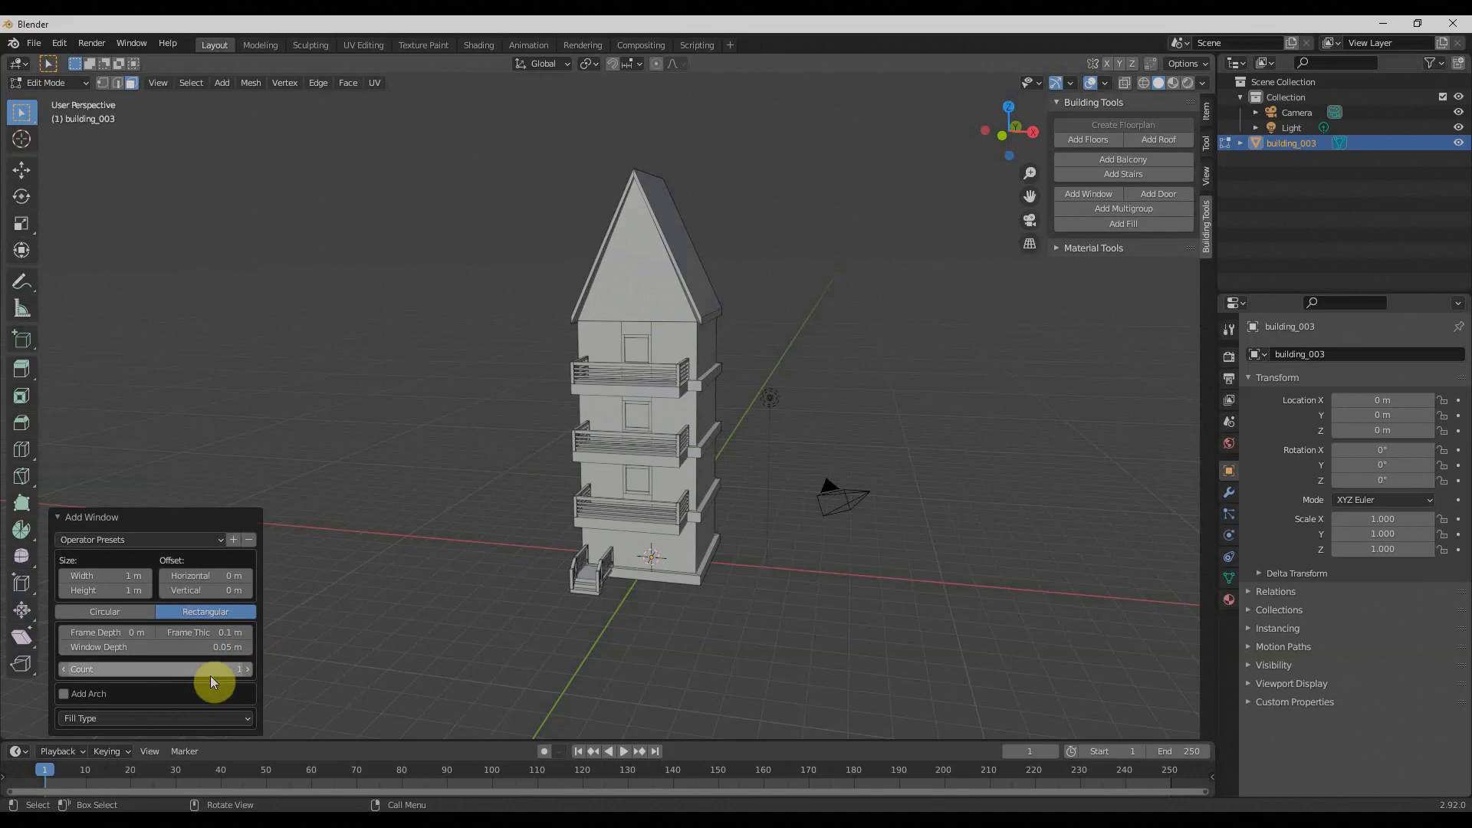
pyautogui.click(113, 613)
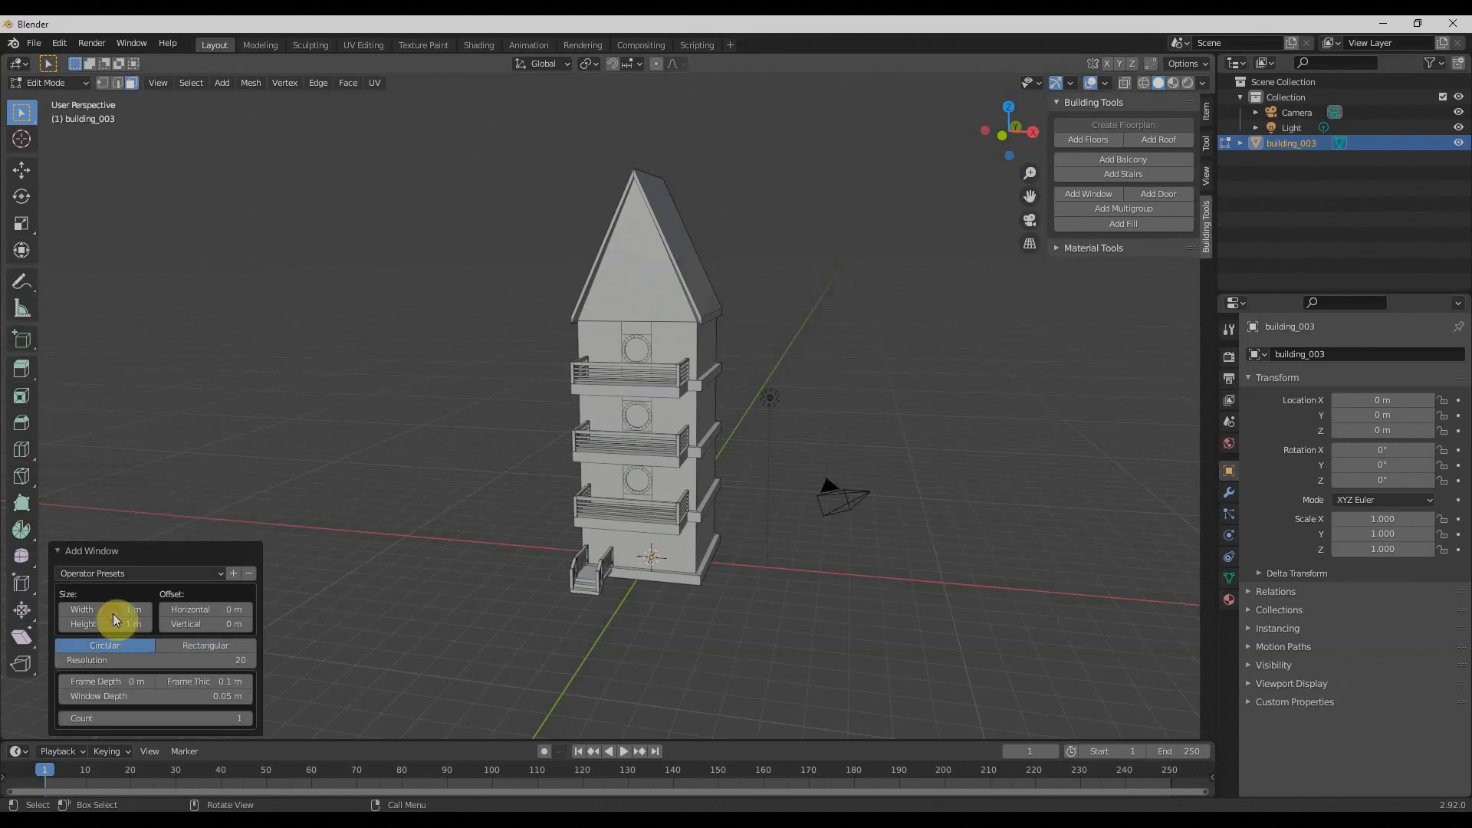
pyautogui.click(184, 649)
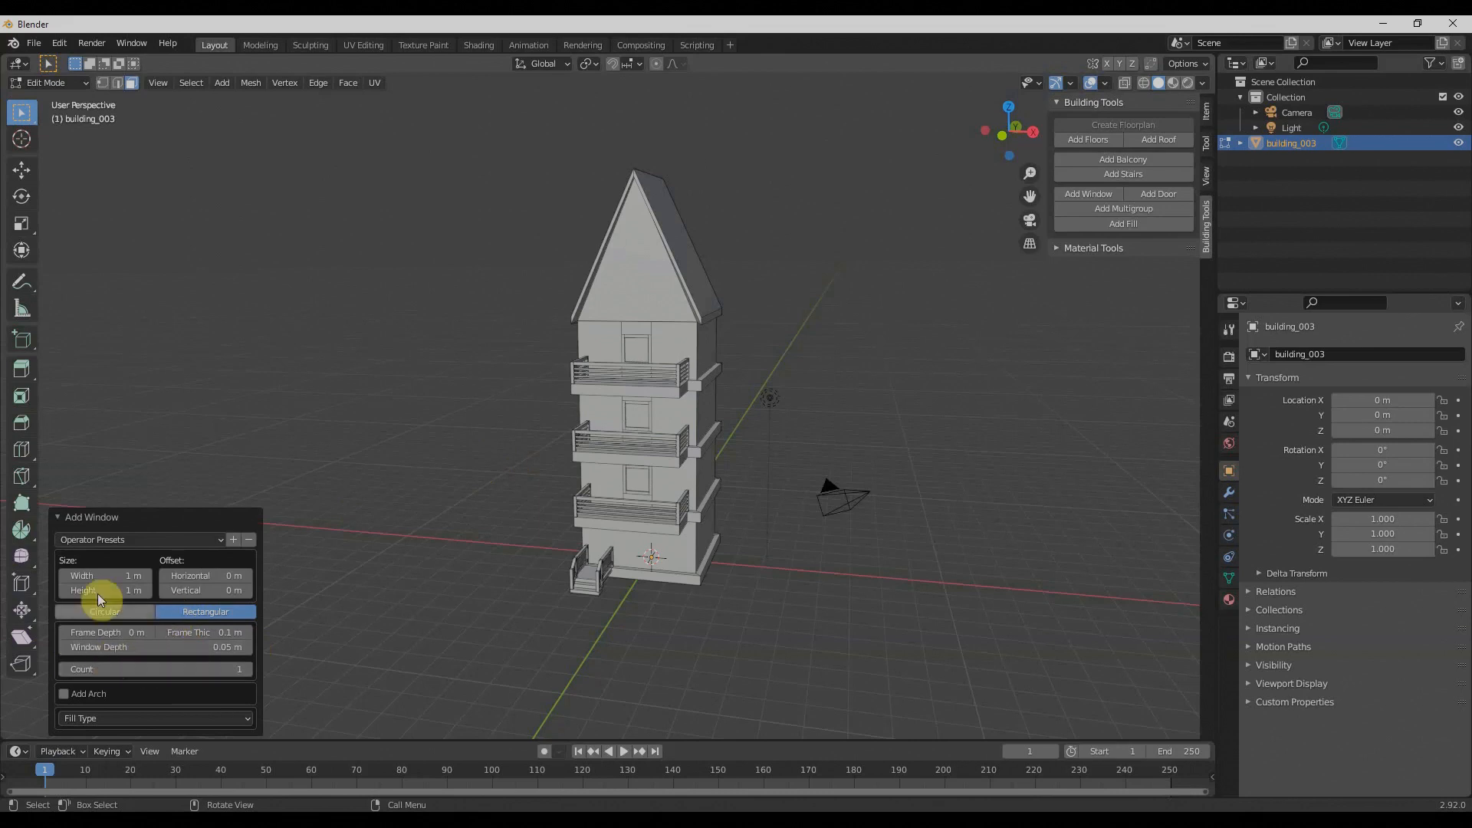
# Set the windows to two per wall face, with a width of 1.4 m and a frame thickness of 0.049 m
pyautogui.moveTo(105, 576); pyautogui.dragTo(147, 576)
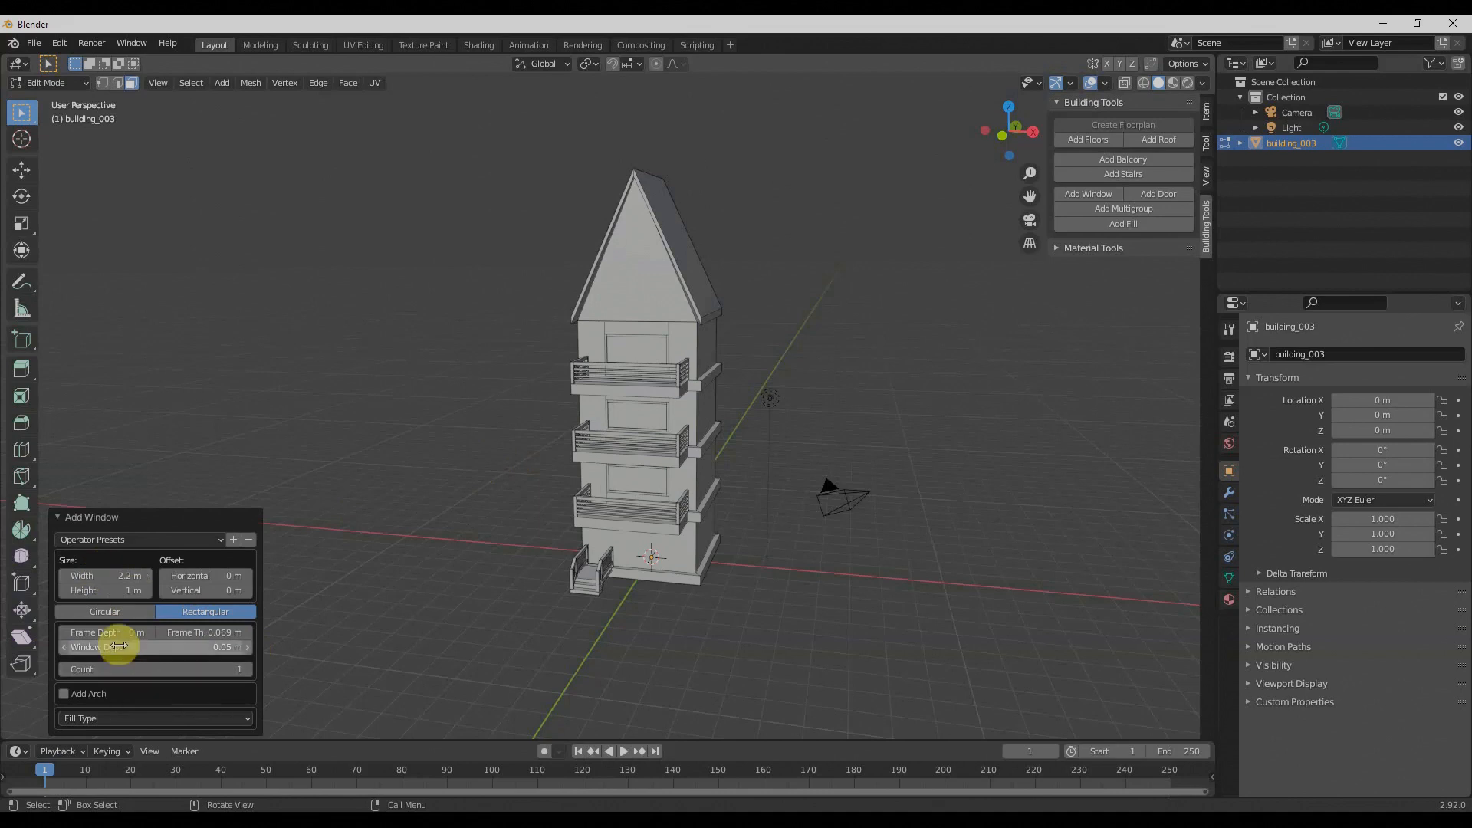
pyautogui.moveTo(153, 647); pyautogui.dragTo(192, 634)
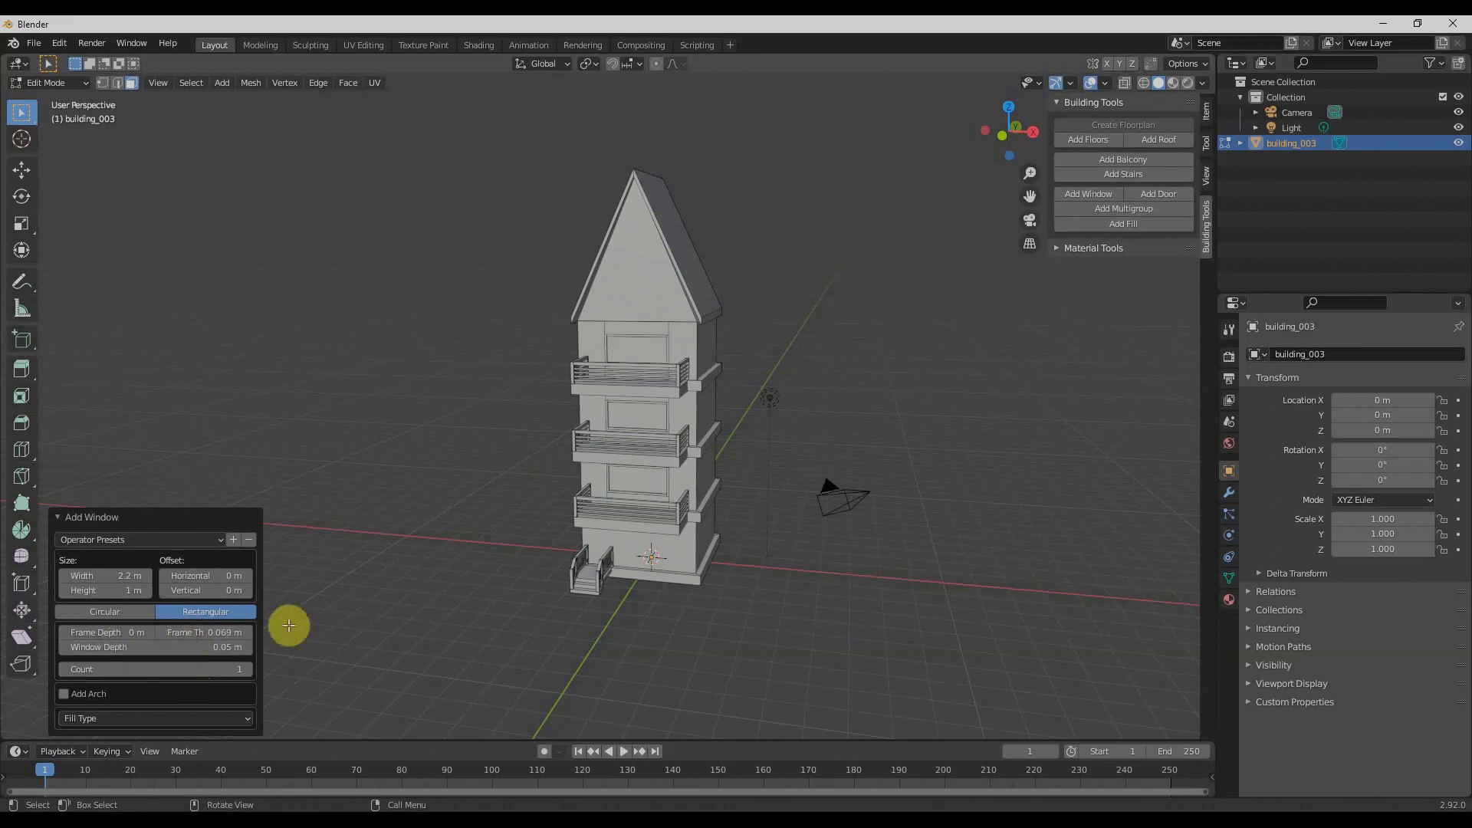
pyautogui.moveTo(105, 576); pyautogui.dragTo(98, 575)
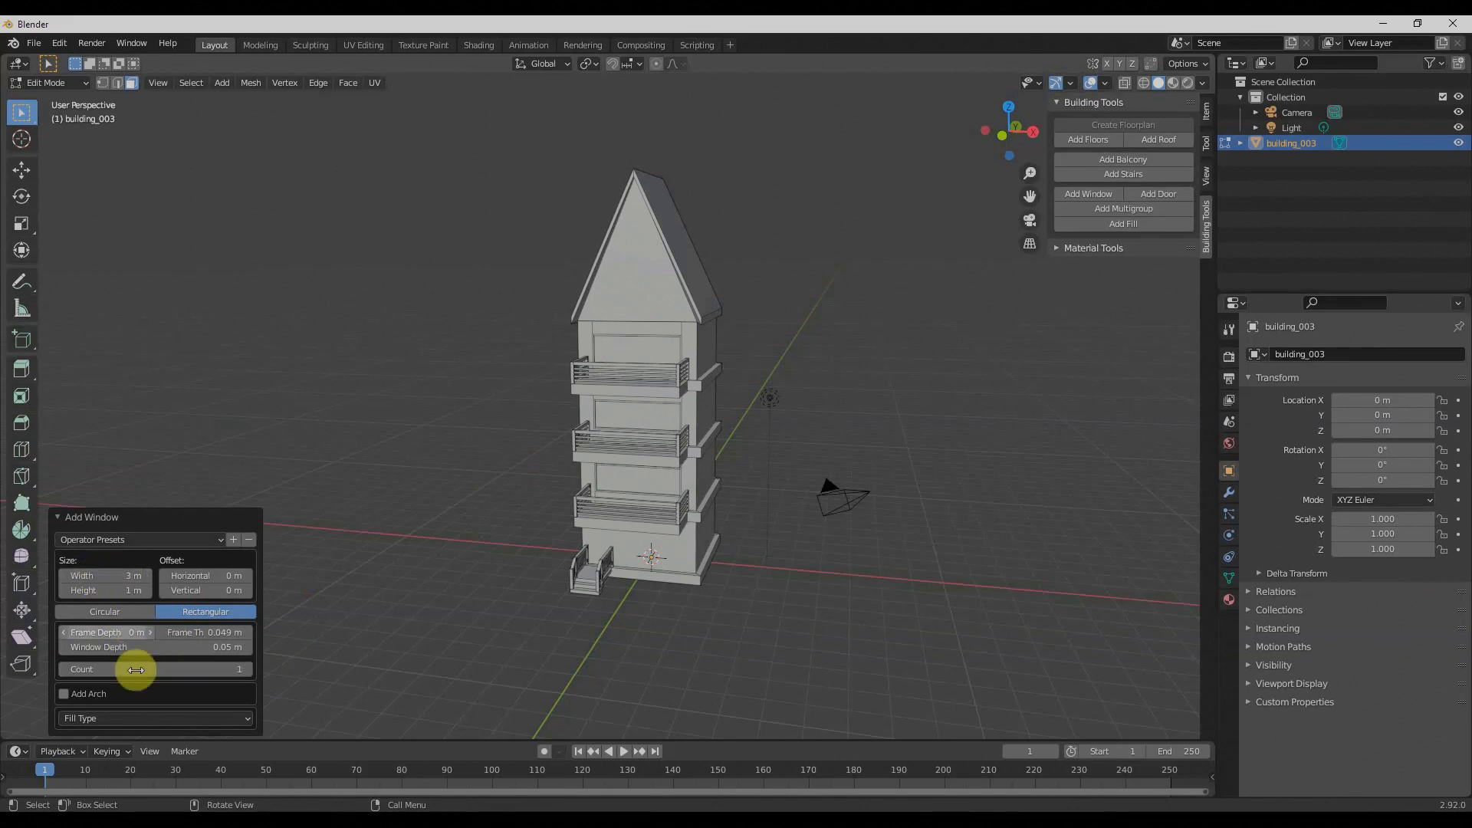
pyautogui.click(247, 670)
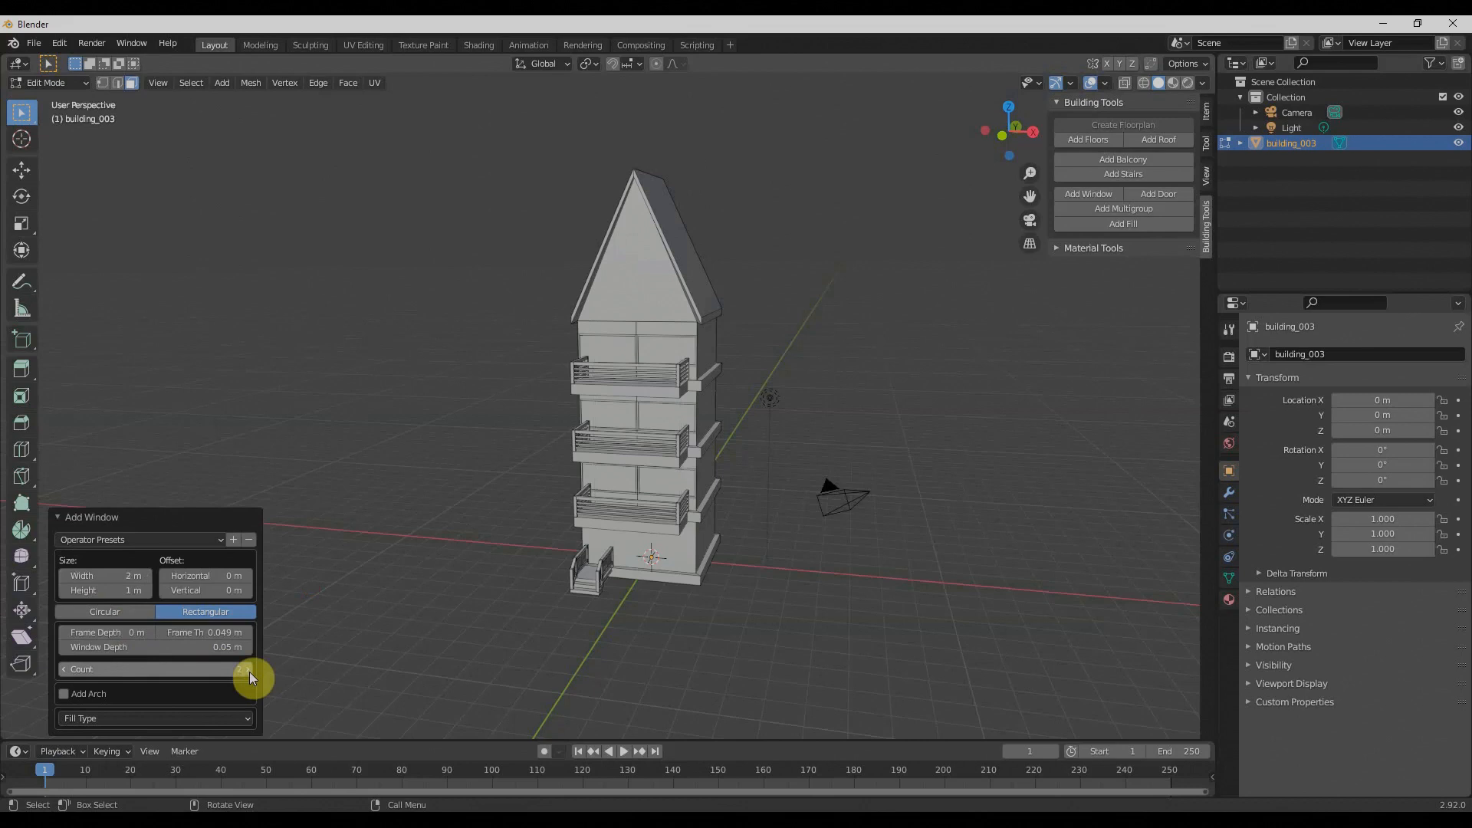
pyautogui.moveTo(624, 519); pyautogui.dragTo(657, 476, button='middle')
pyautogui.moveTo(381, 516); pyautogui.dragTo(603, 530, button='middle')
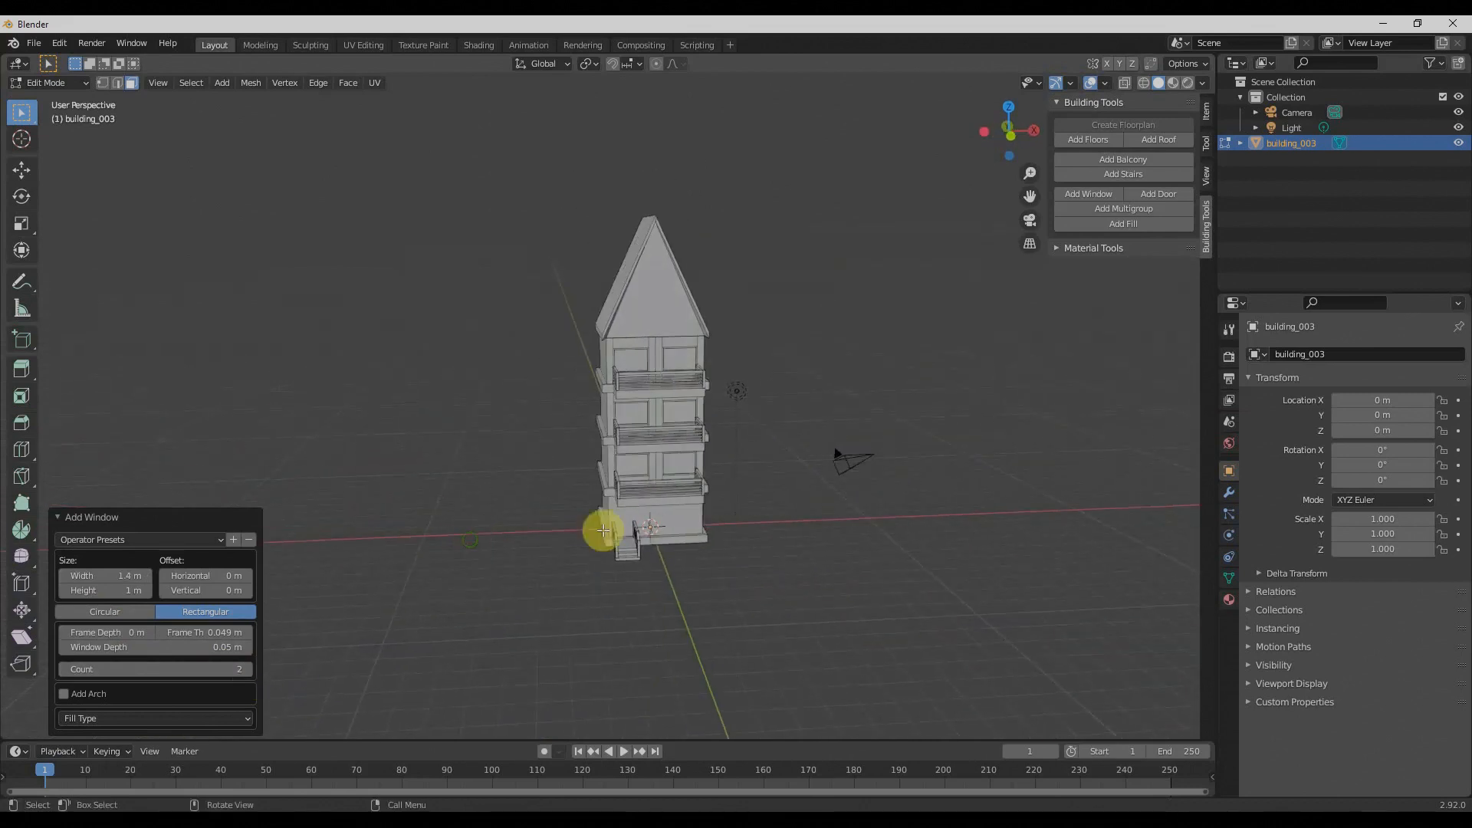
pyautogui.scroll(5, 605, 527)
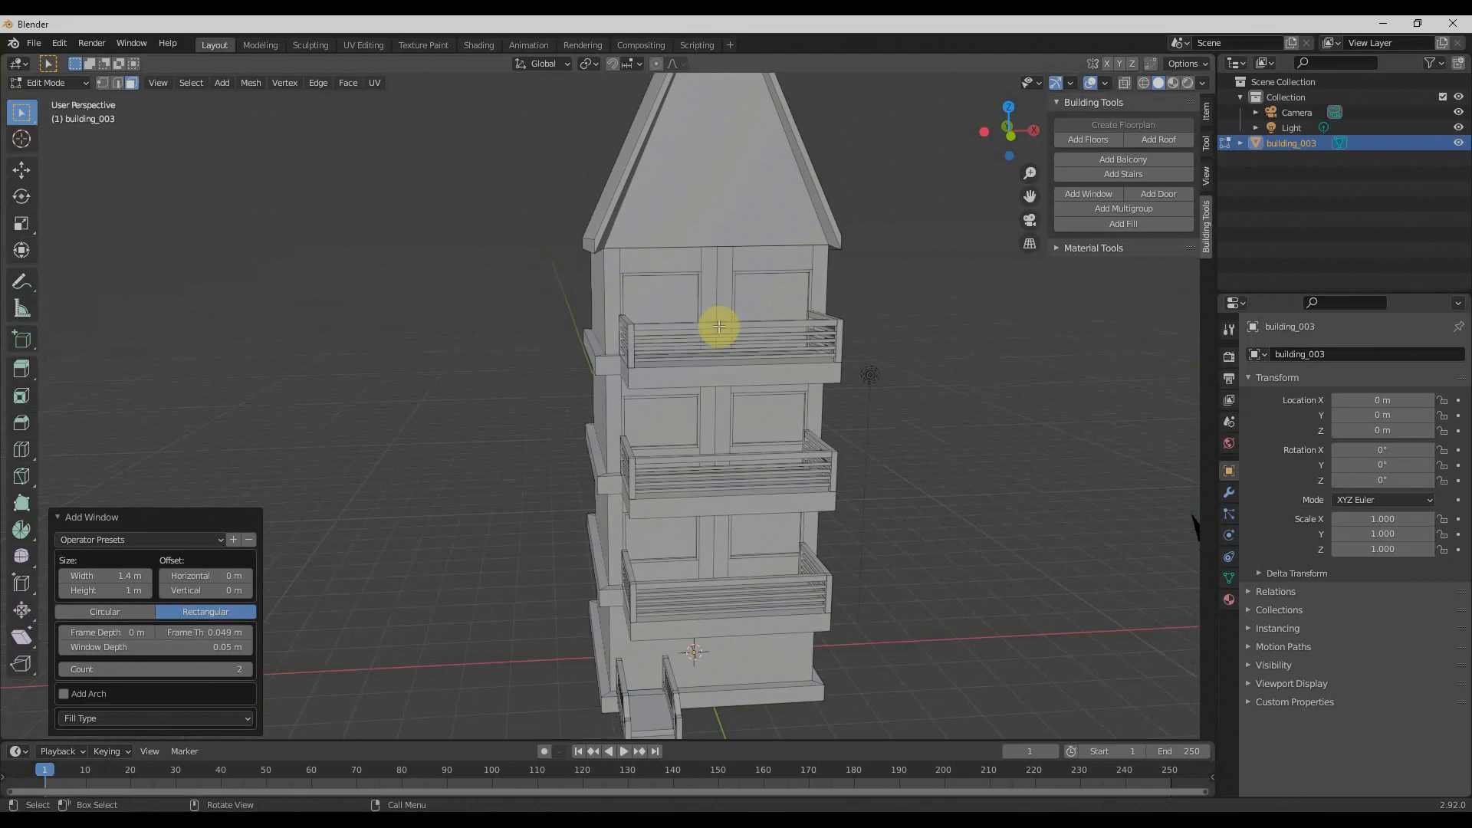
pyautogui.scroll(3, 716, 329)
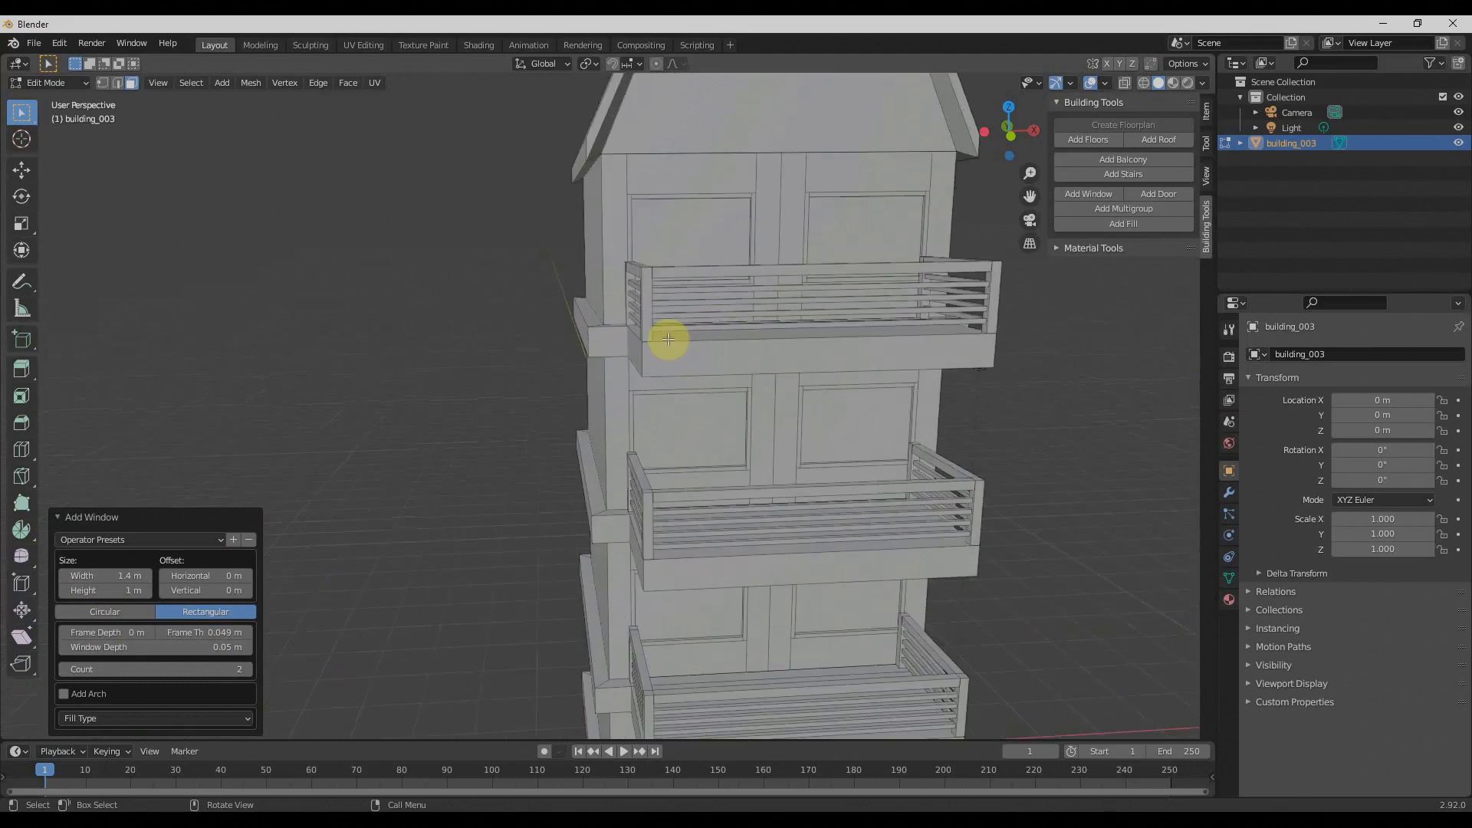
# Add a double door to the ground-floor wall face behind the stairs with a horizontal offset of 1.4 m
pyautogui.scroll(-4, 709, 421)
pyautogui.moveTo(775, 473); pyautogui.dragTo(755, 443, button='middle')
pyautogui.click(671, 569)
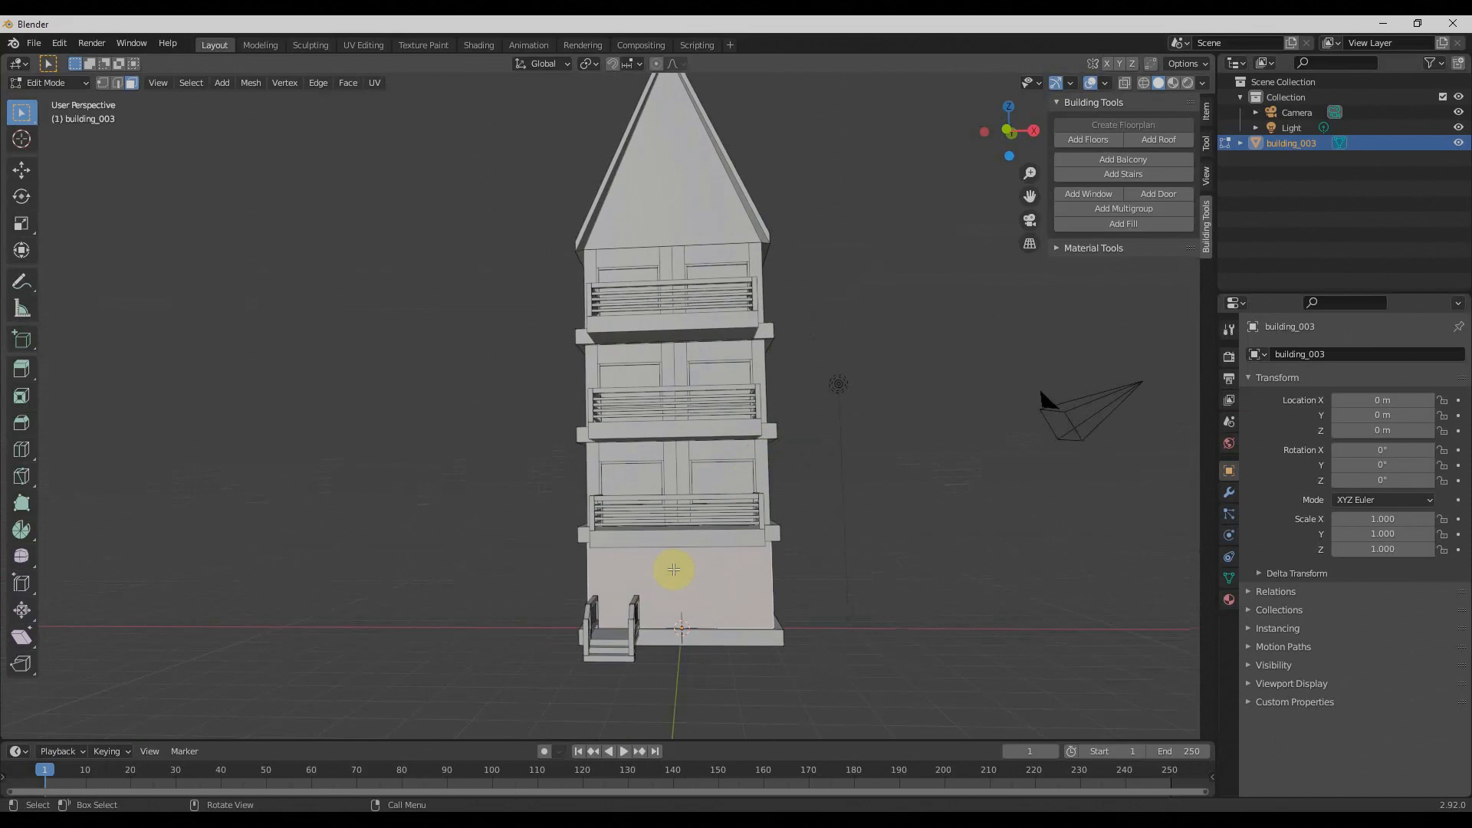
pyautogui.click(1185, 198)
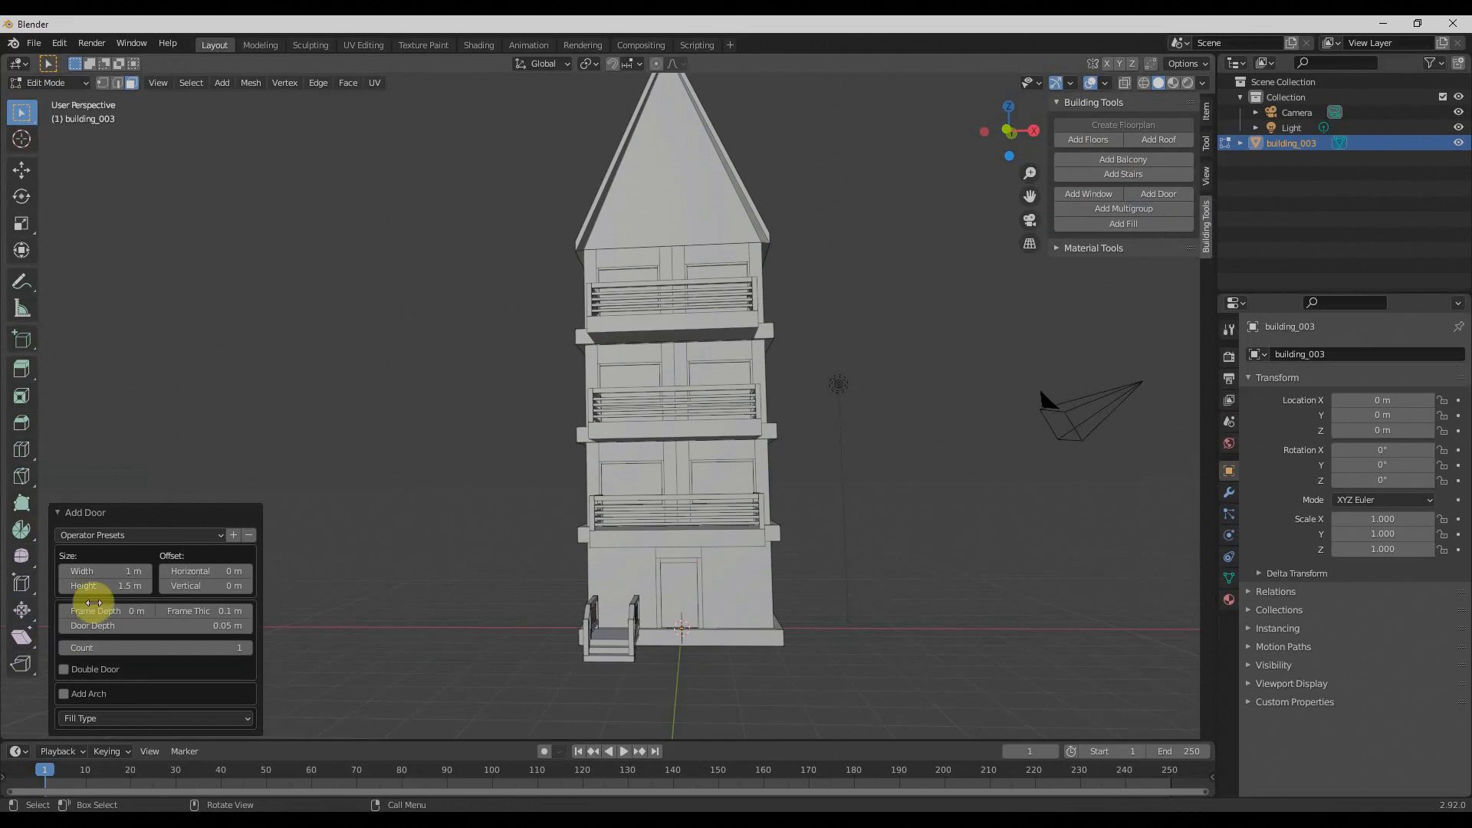
pyautogui.moveTo(206, 571)
pyautogui.mouseDown()
pyautogui.moveTo(184, 572)
pyautogui.moveTo(217, 571)
pyautogui.mouseUp()
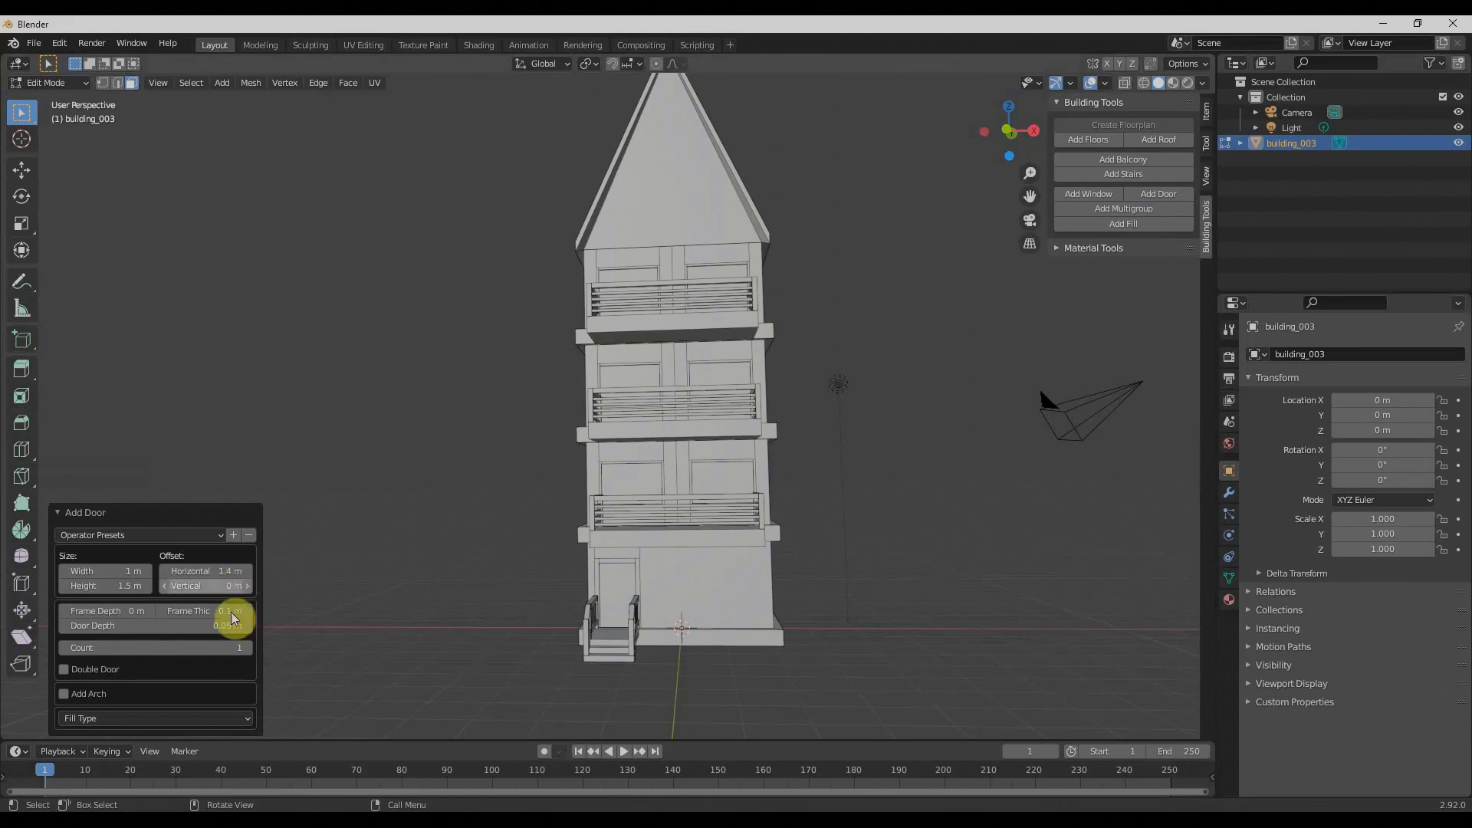
pyautogui.click(64, 670)
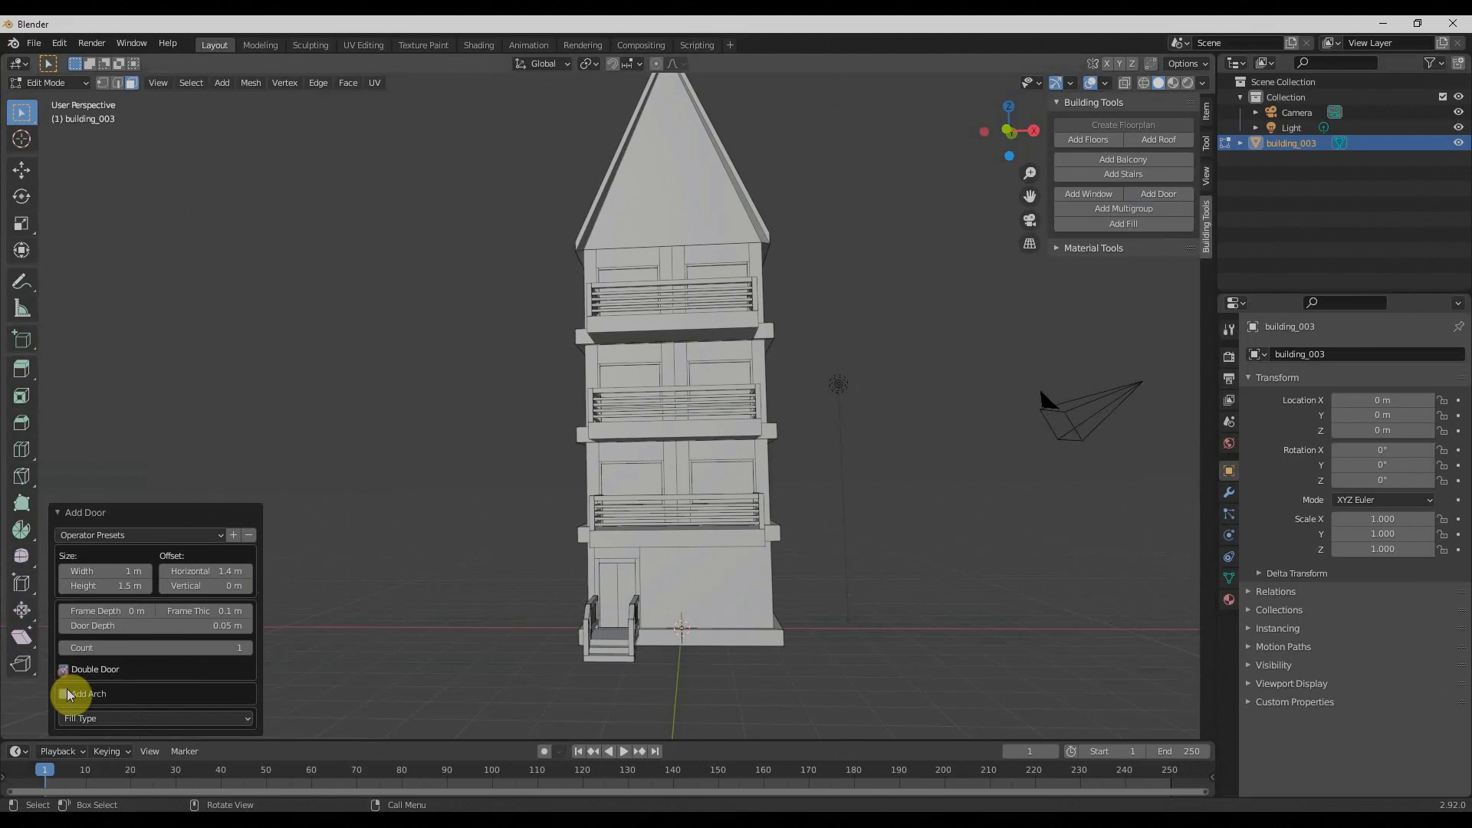
# Fill the entrance door with glass panes and add a Sphere-type arch above it
pyautogui.click(109, 718)
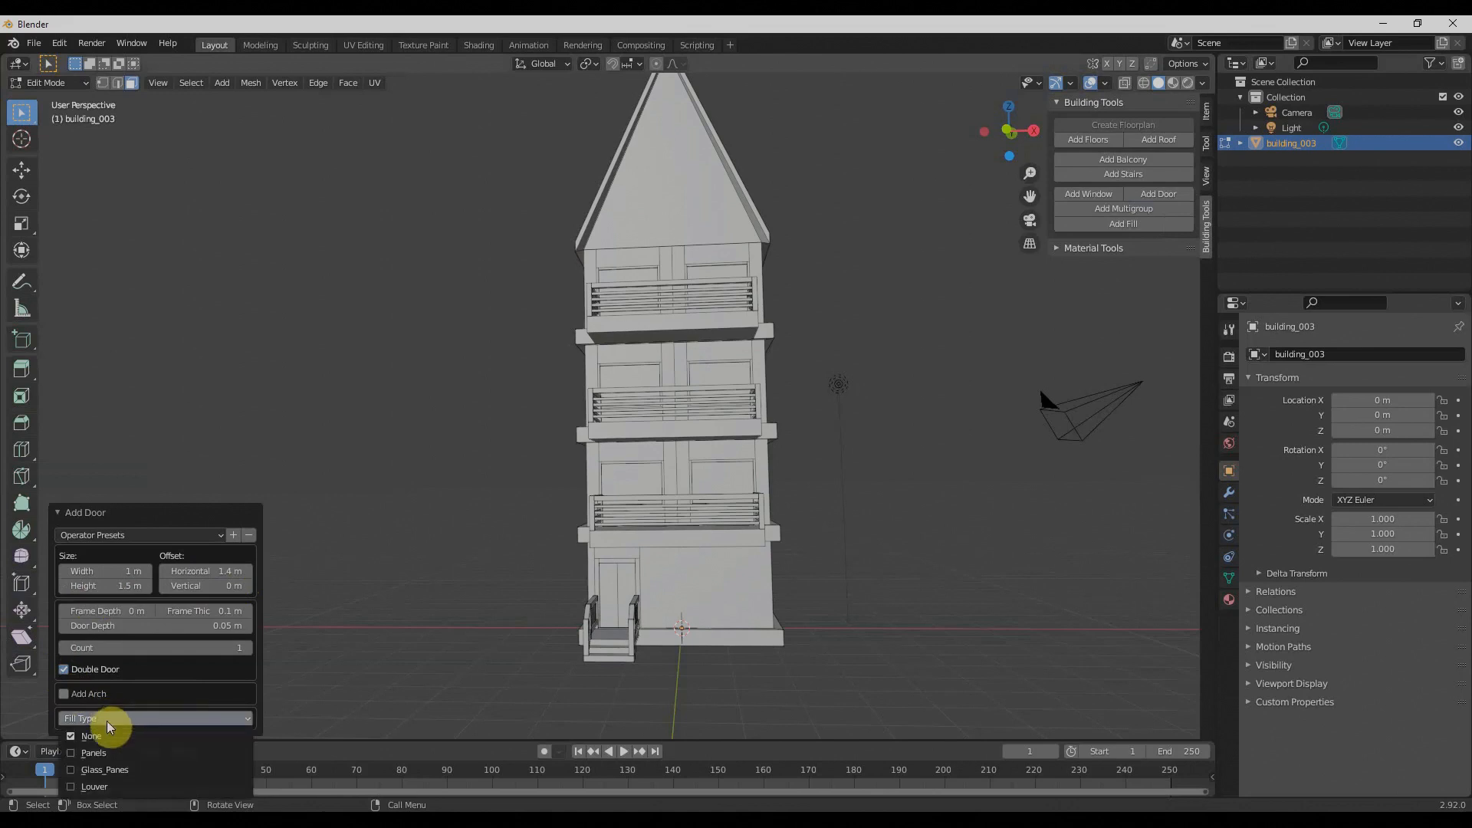
pyautogui.click(70, 772)
pyautogui.click(88, 575)
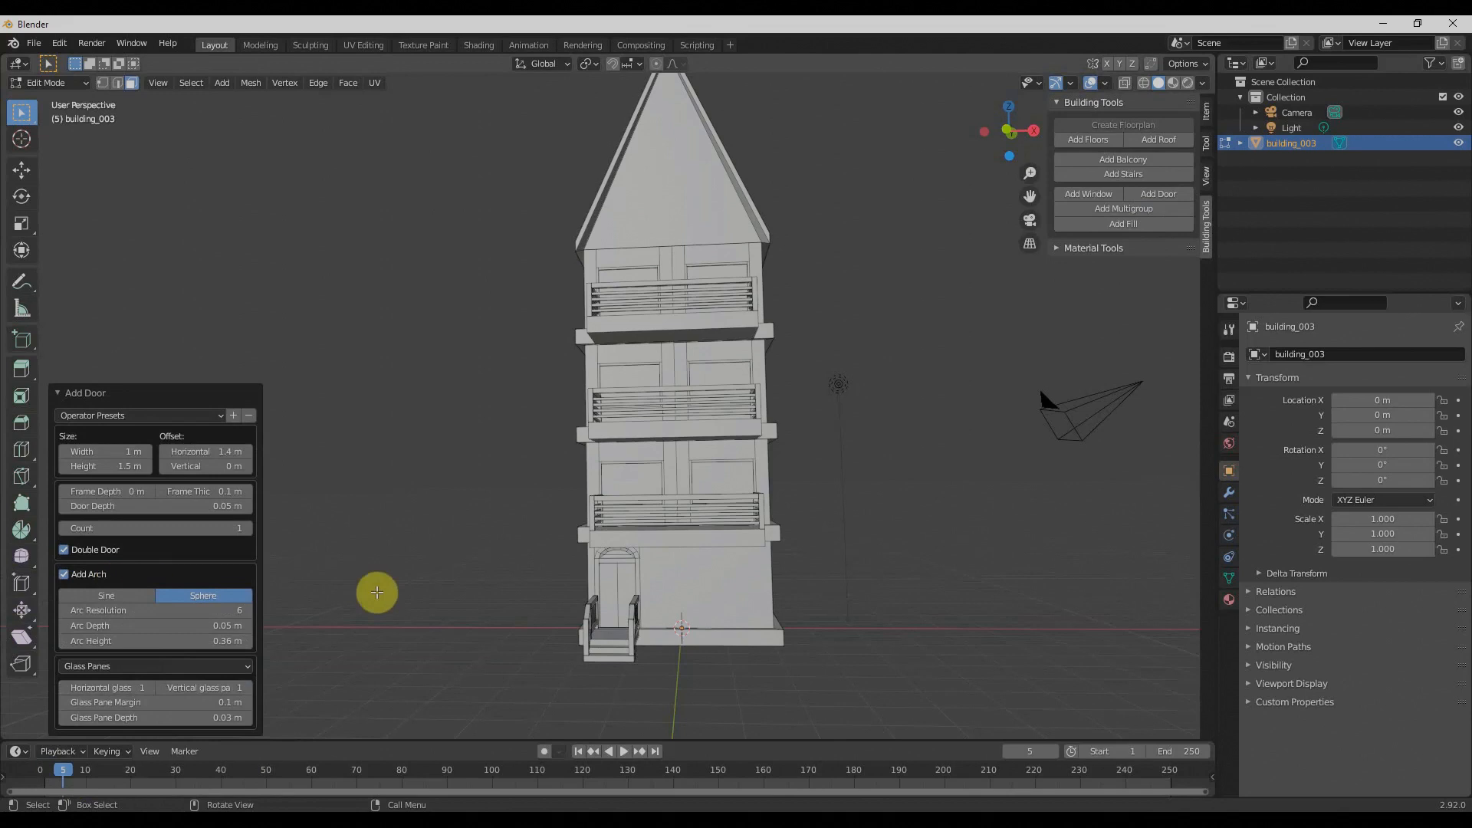
pyautogui.click(119, 597)
pyautogui.click(206, 598)
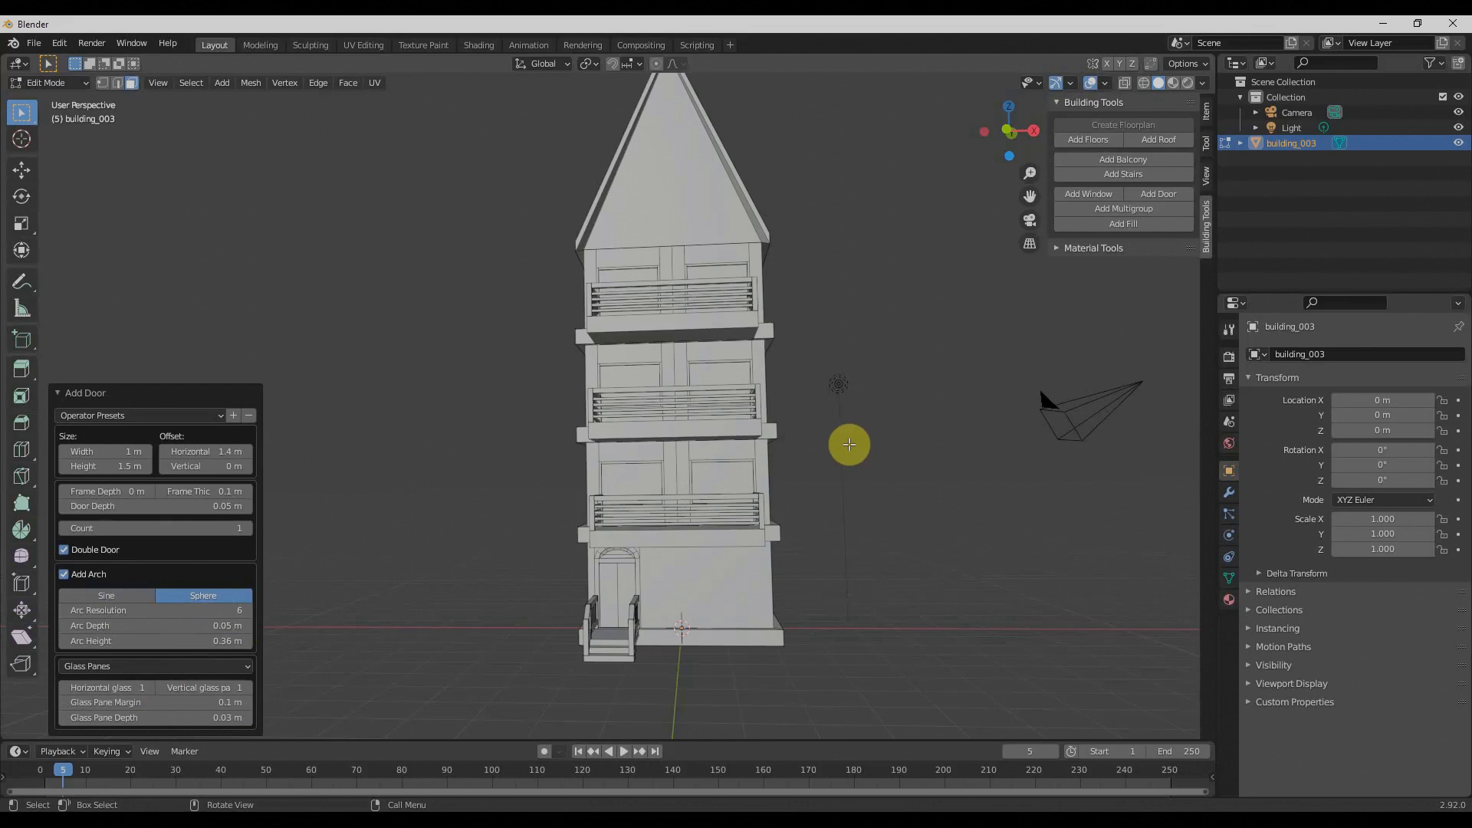
# Select all of the building's wall faces through the walls face map
pyautogui.moveTo(848, 444); pyautogui.dragTo(789, 496, button='middle')
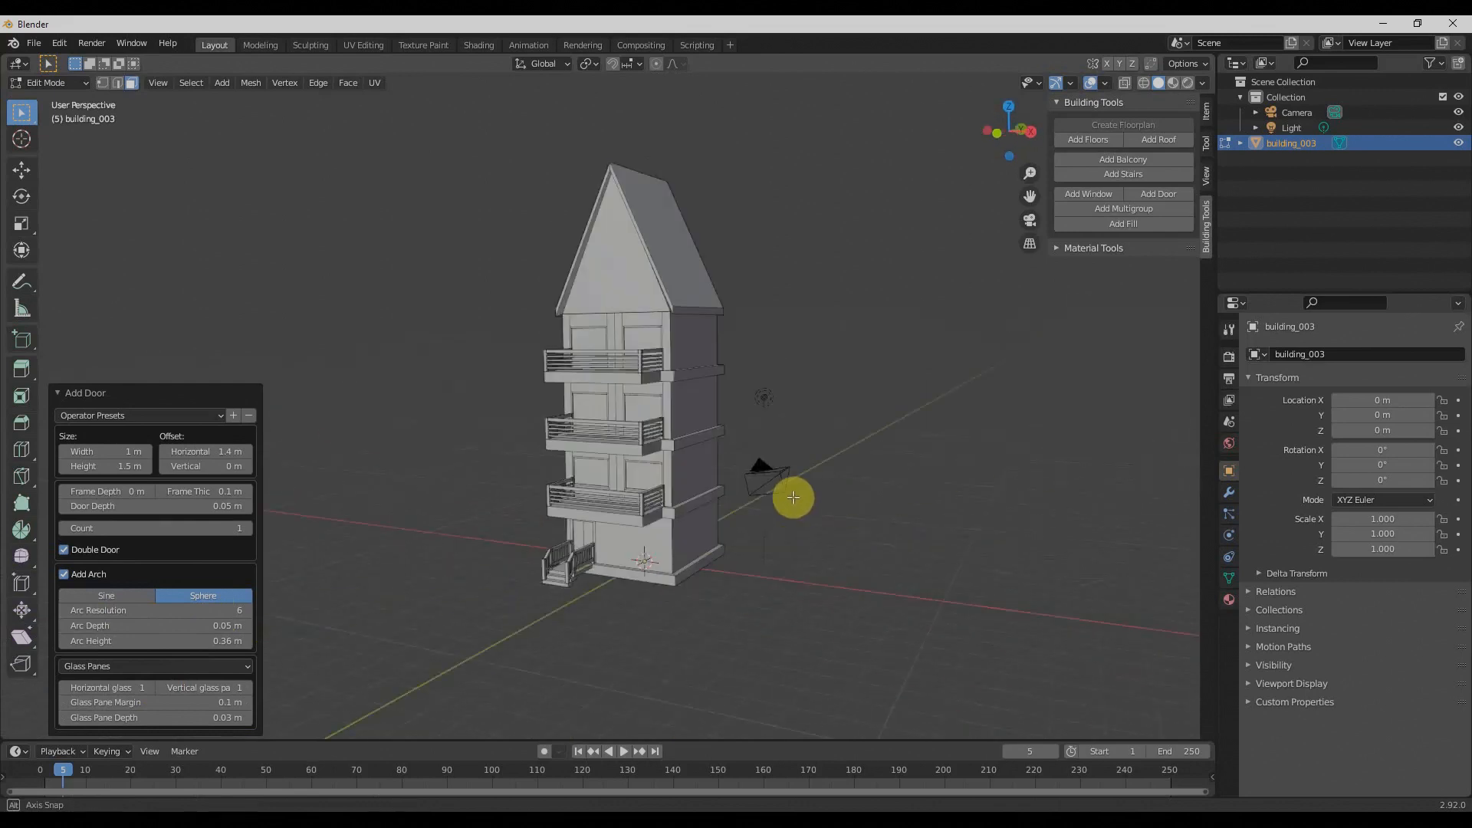
pyautogui.scroll(3, 825, 522)
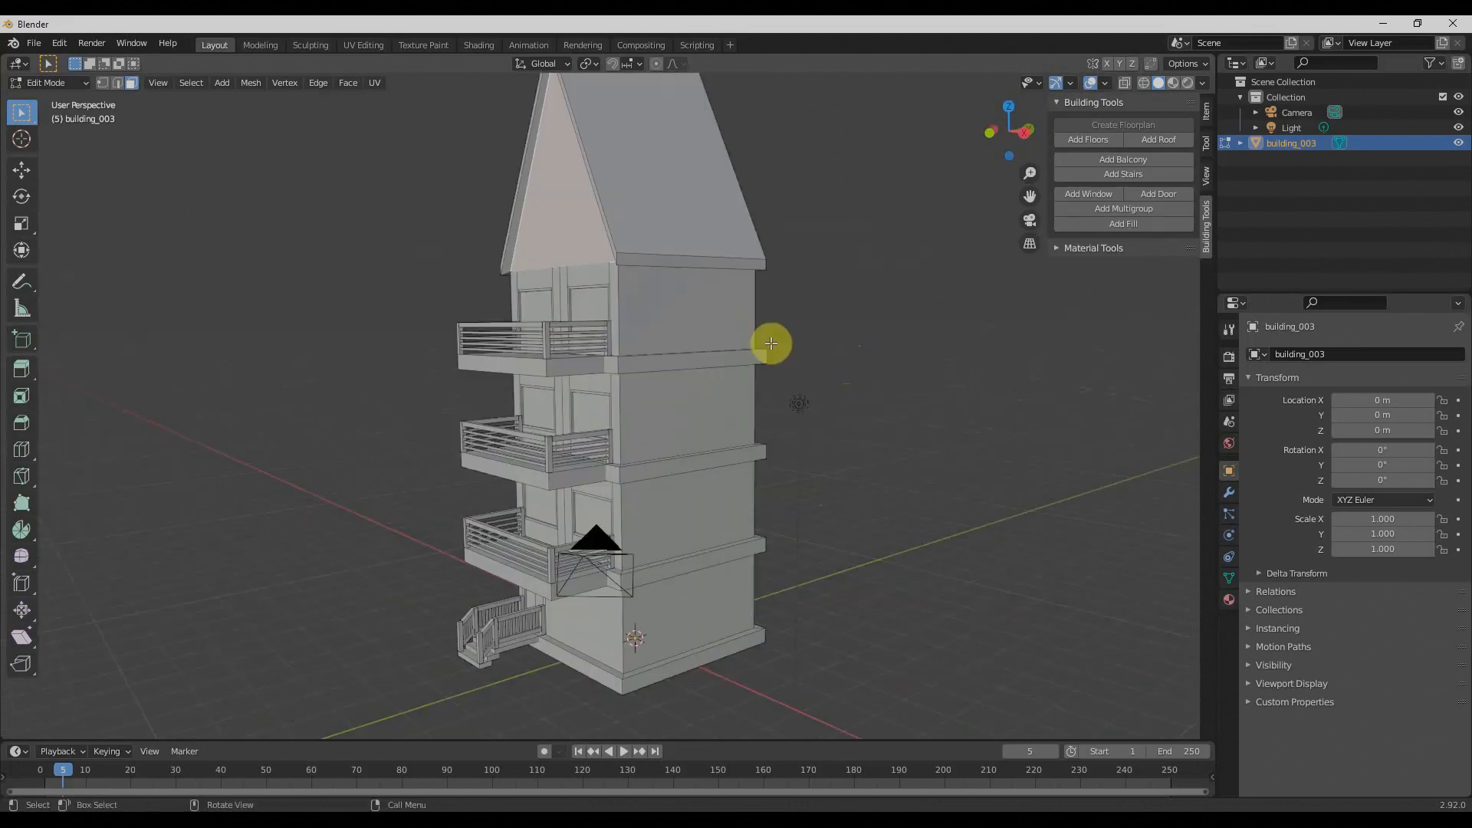
pyautogui.scroll(-3, 766, 342)
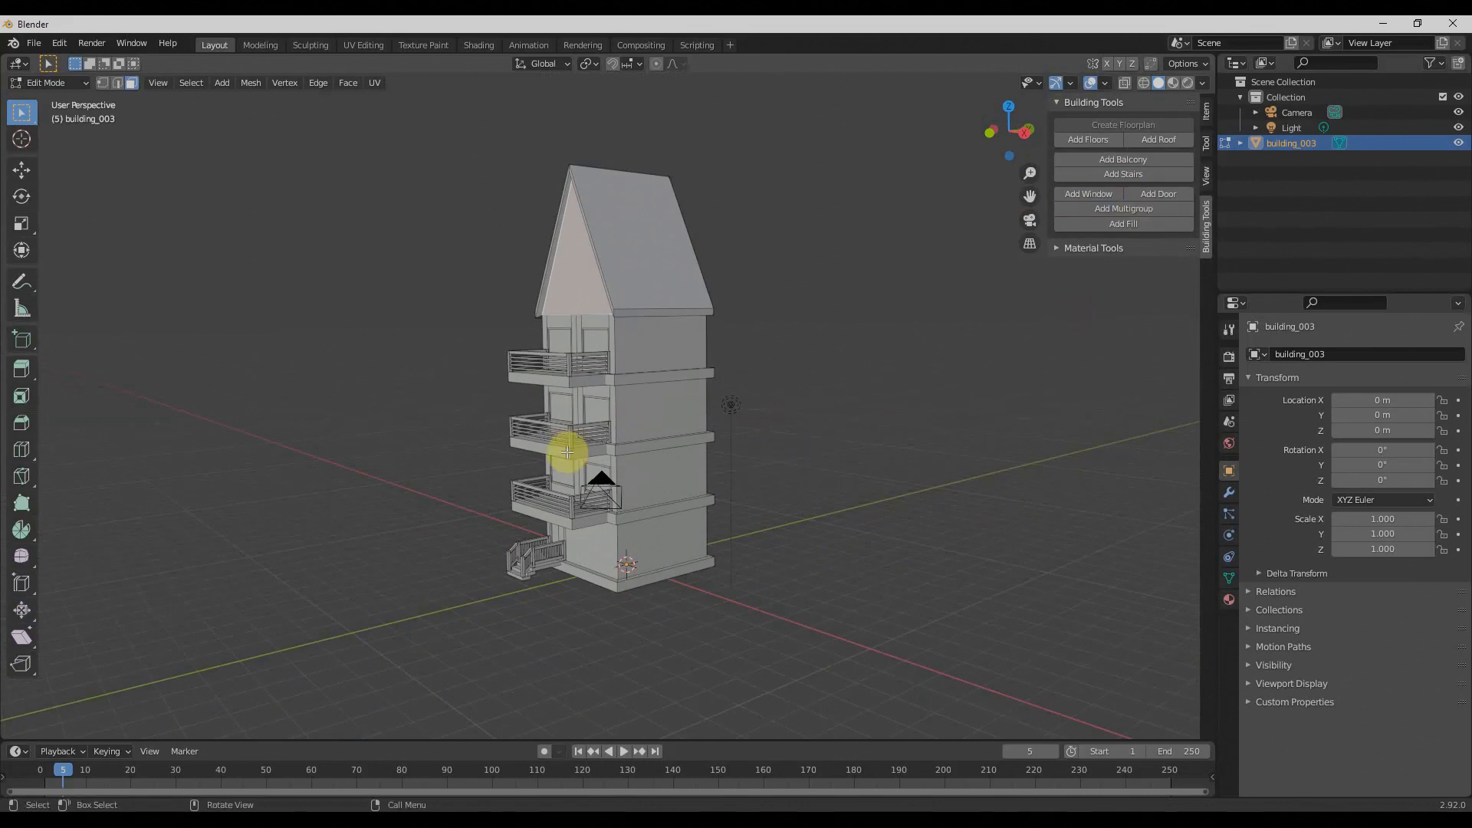
pyautogui.click(580, 448)
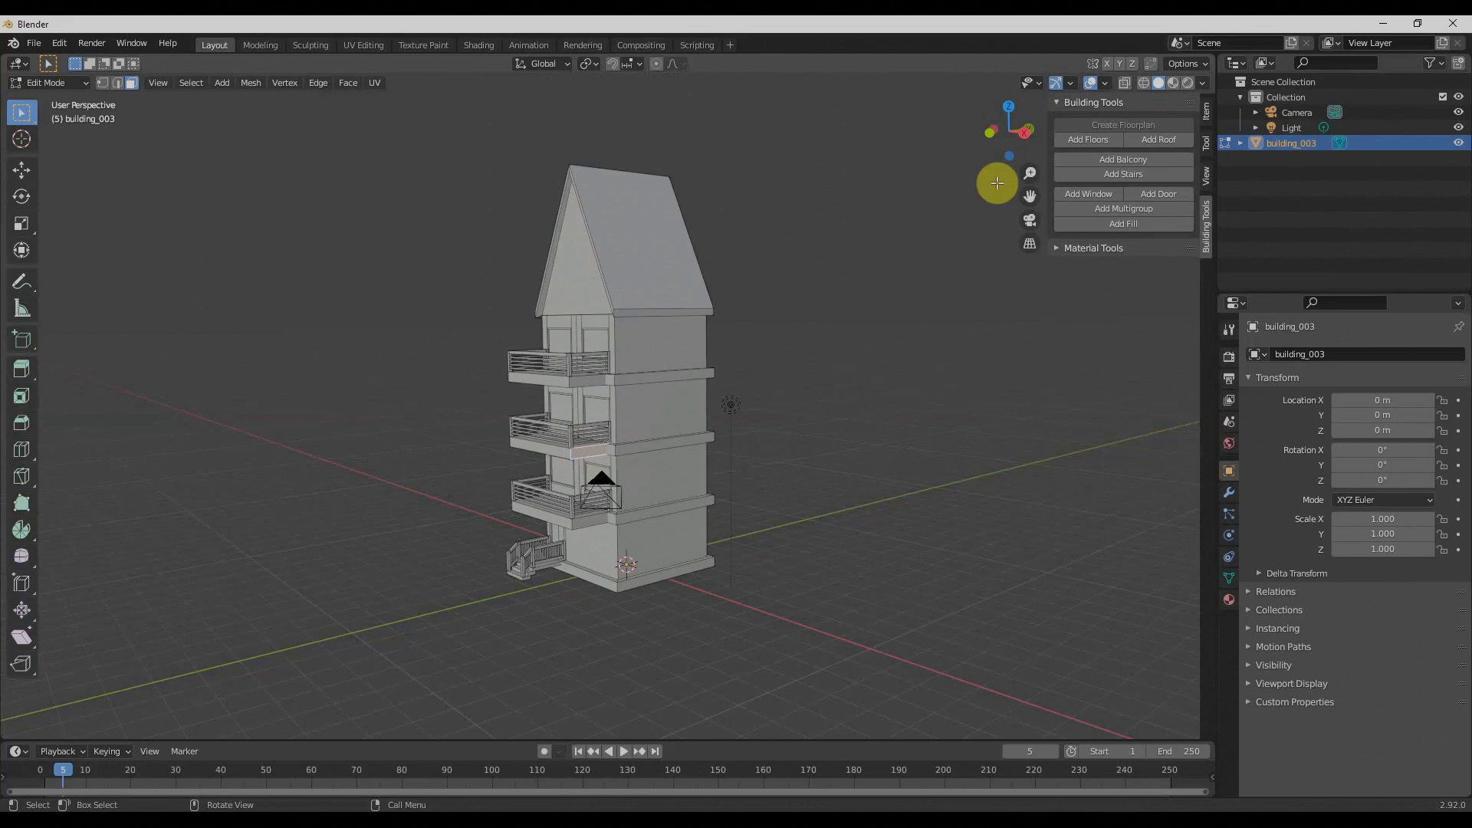
pyautogui.click(1058, 249)
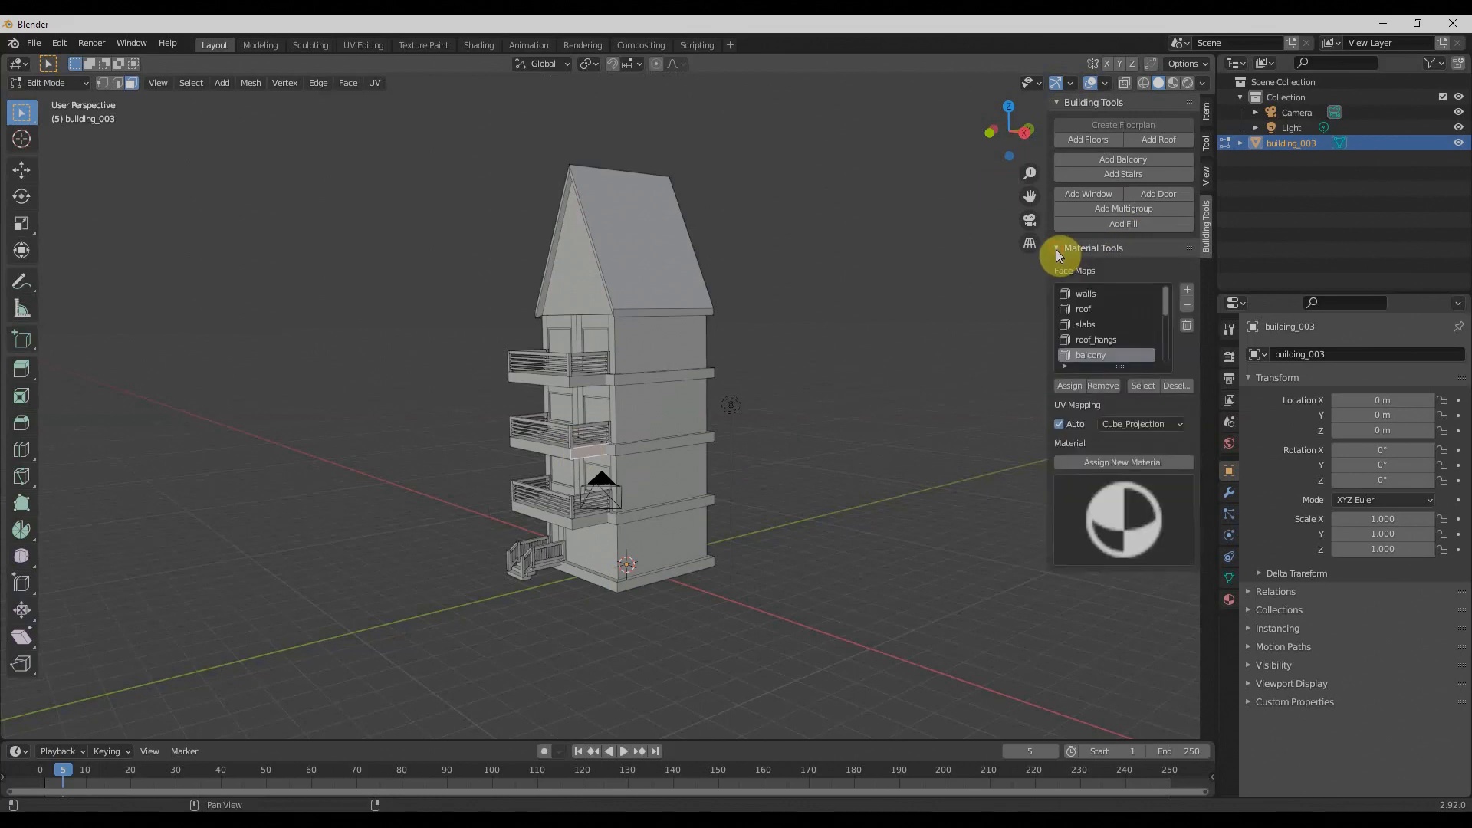
pyautogui.click(1092, 295)
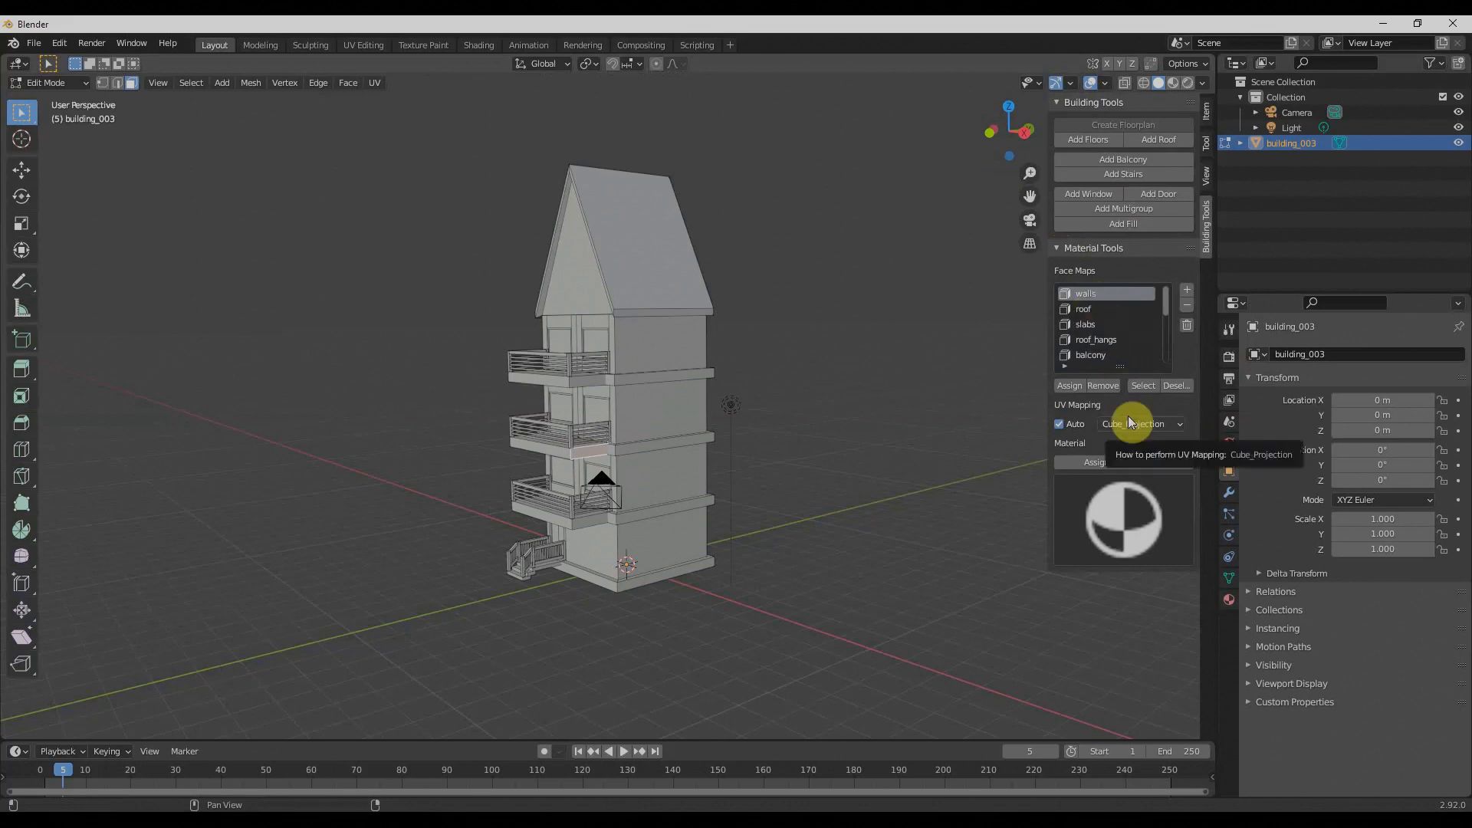
pyautogui.click(1143, 386)
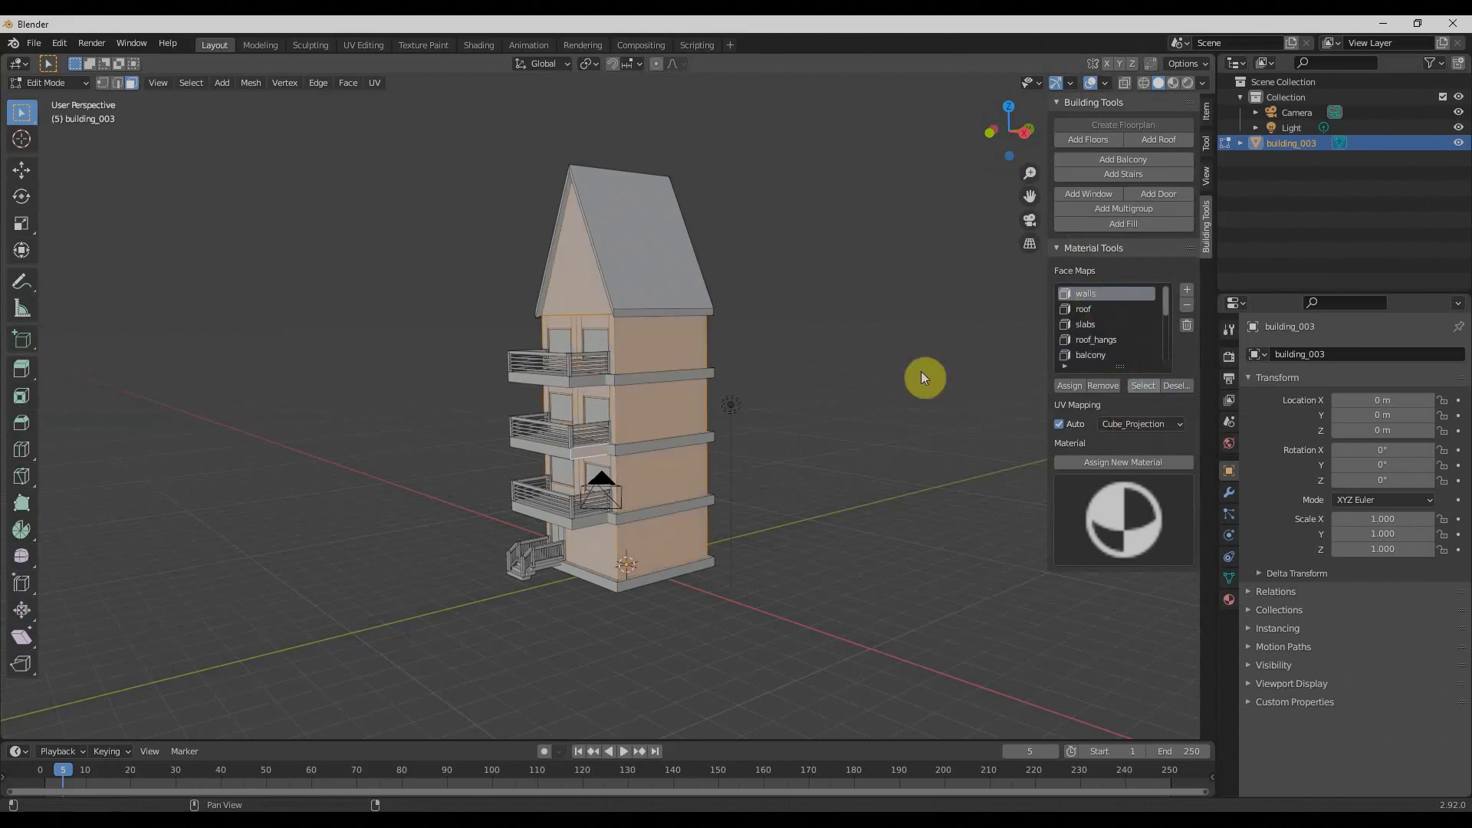
# Create a new material for the building and give it a light beige base color
pyautogui.click(1230, 599)
pyautogui.click(1367, 417)
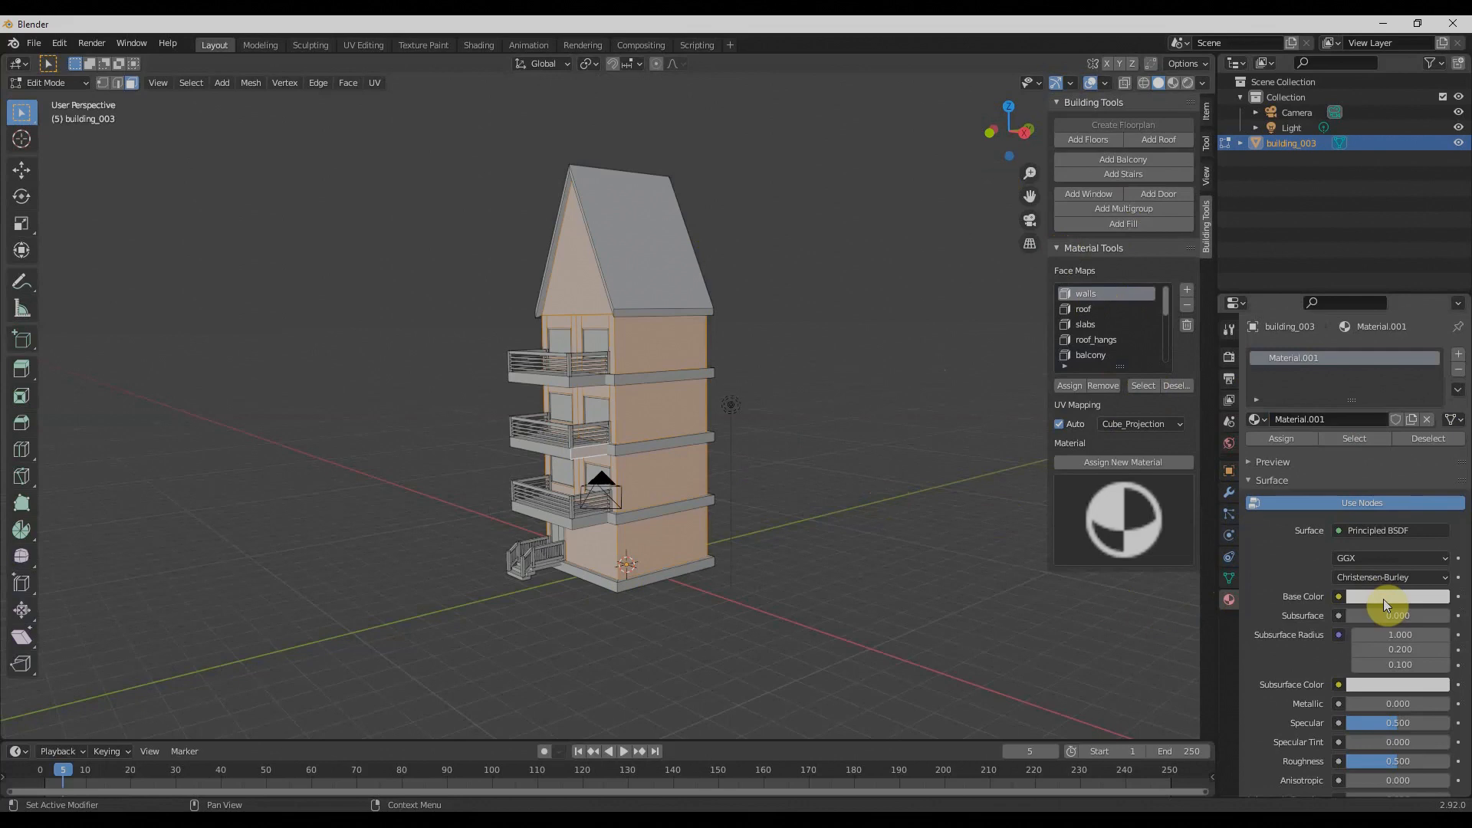
pyautogui.hotkey('ctrl', 'v')
# Save the project as building.blend on the Desktop
pyautogui.hotkey('ctrl', 's')
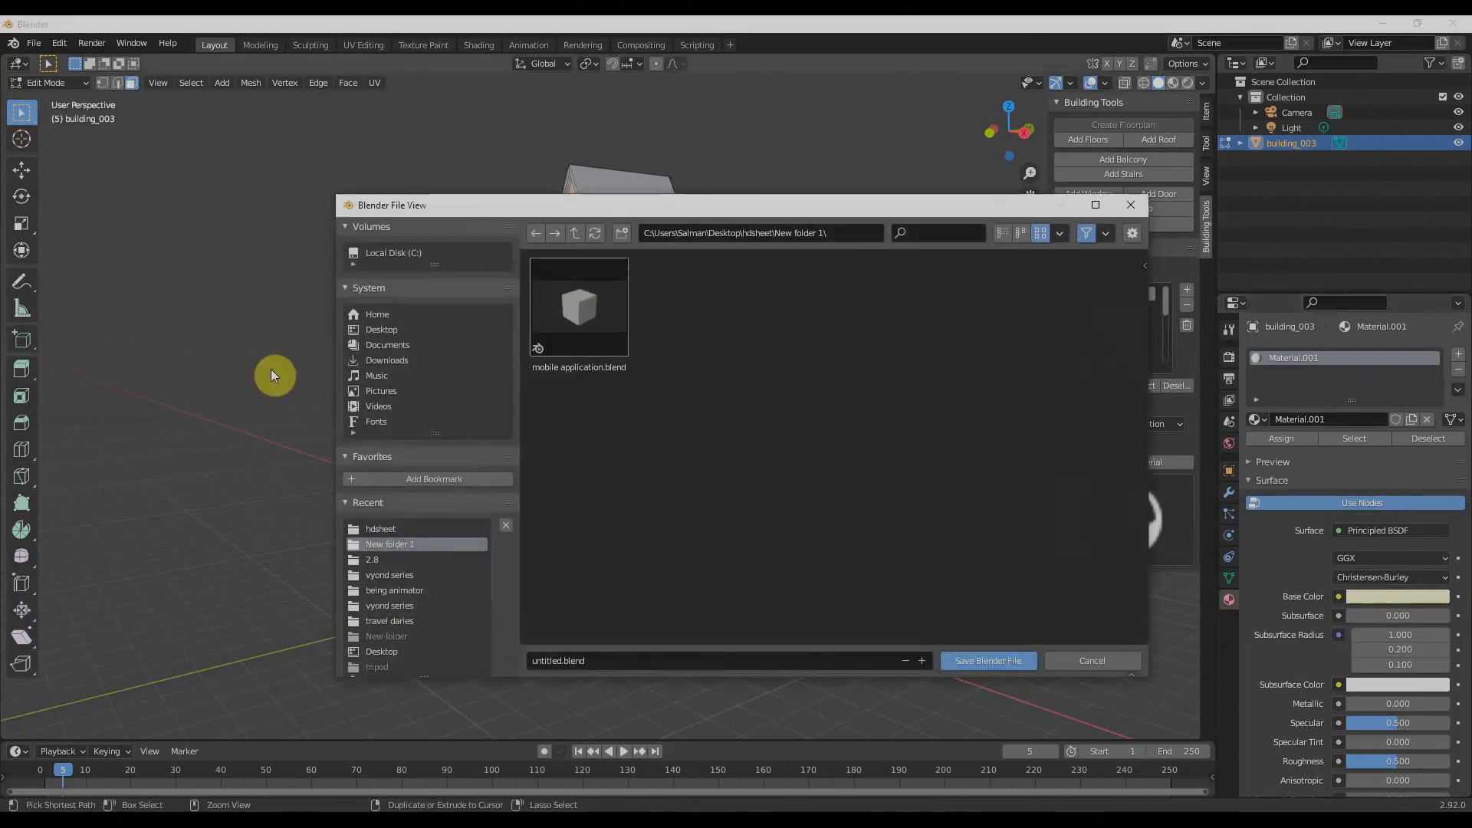
pyautogui.click(386, 257)
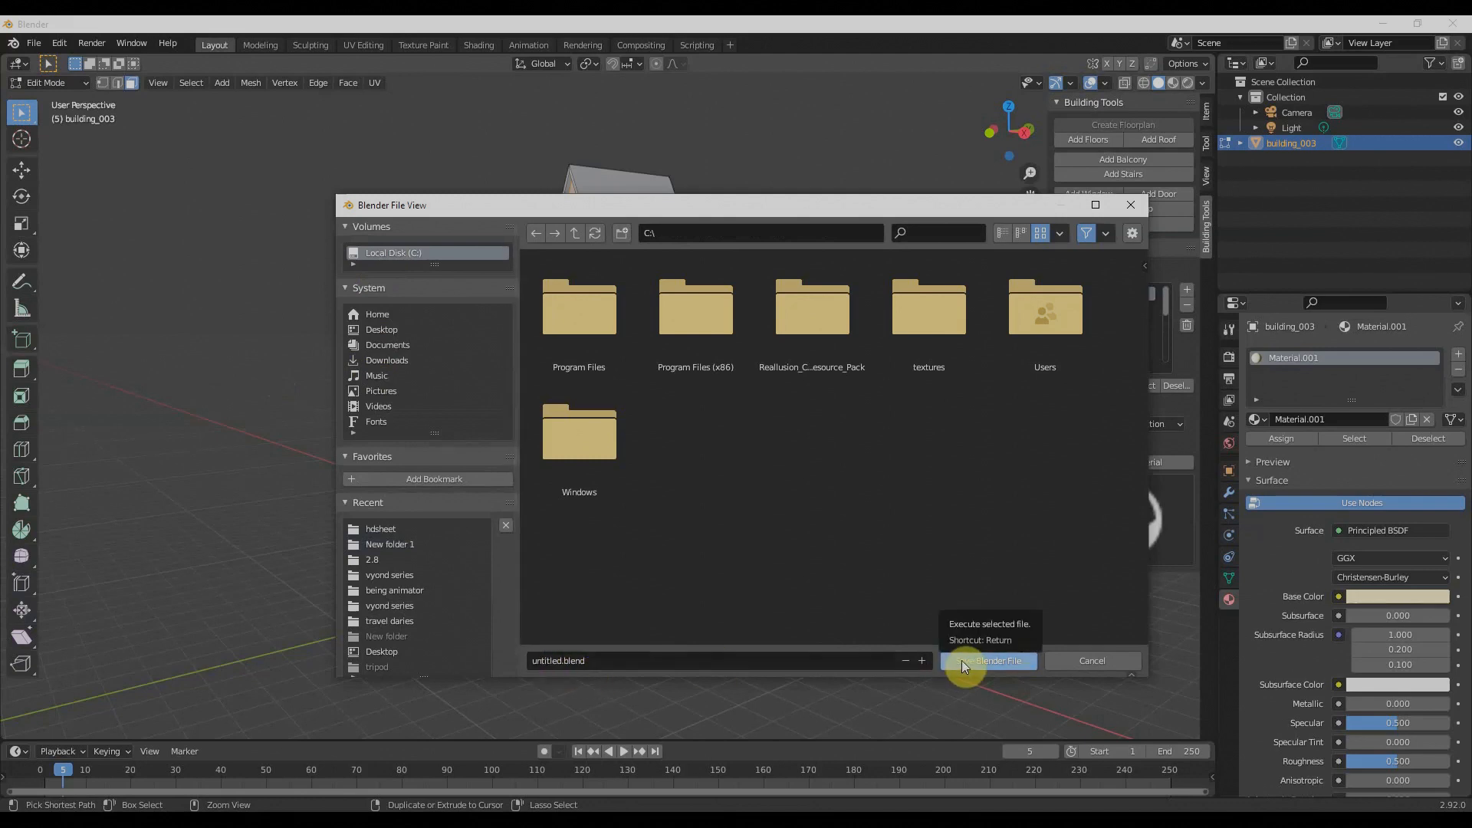
pyautogui.click(559, 660)
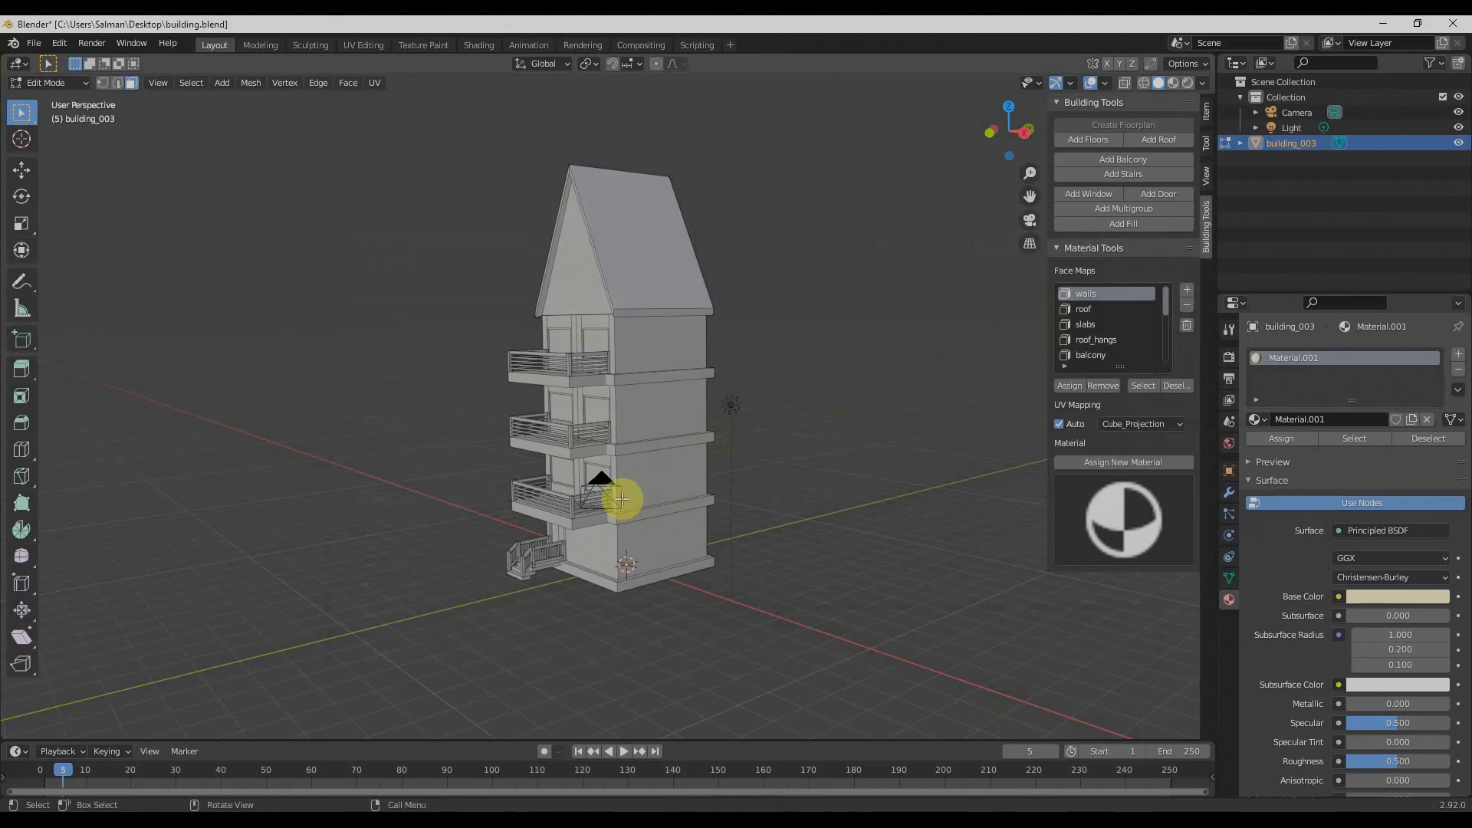
# Switch to Object Mode, add a plane under the building as ground and scale it up by about 13.86
pyautogui.press('Tab')
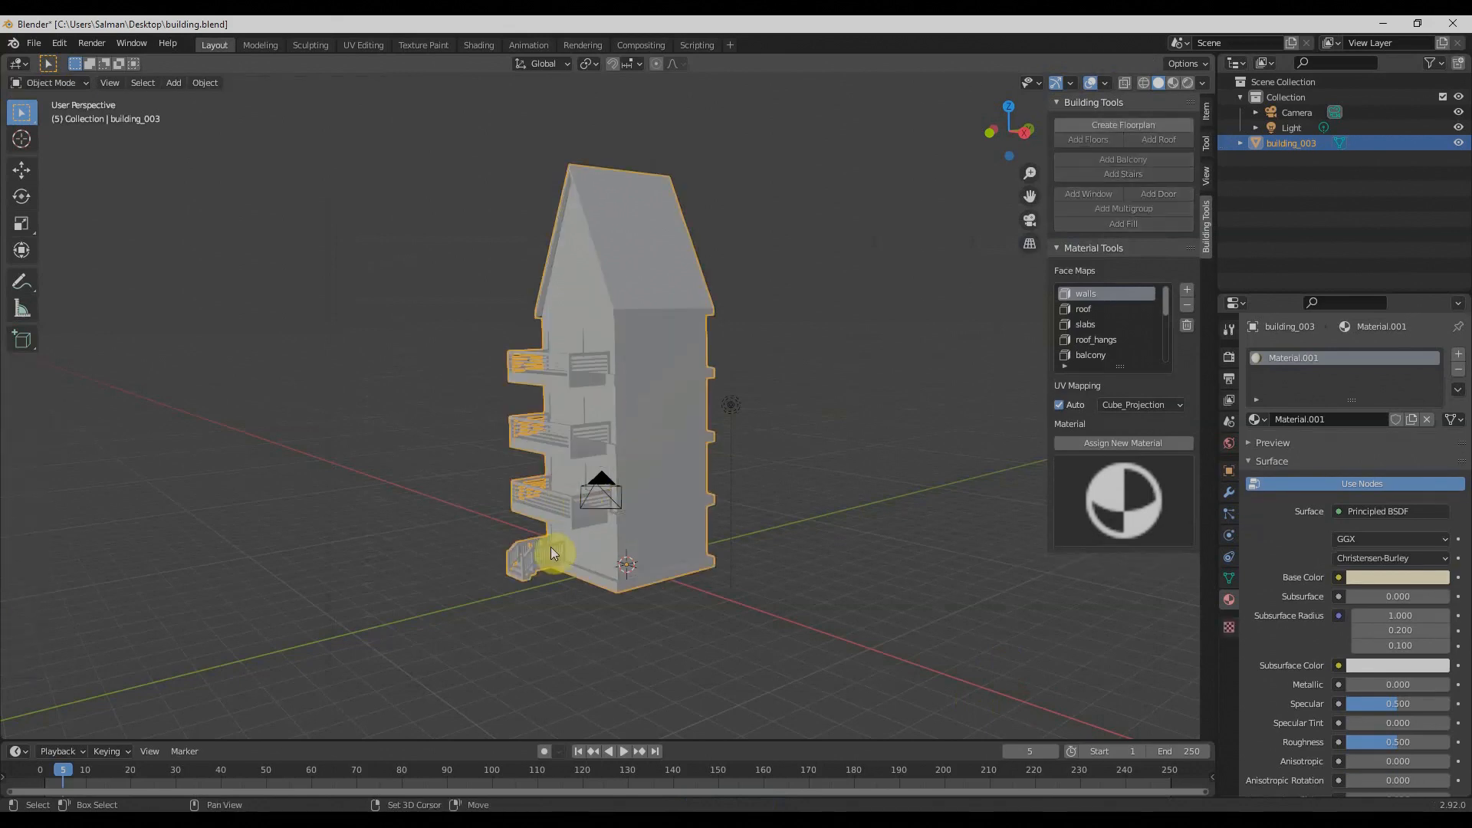
pyautogui.hotkey('shift', 'a')
pyautogui.moveTo(518, 499)
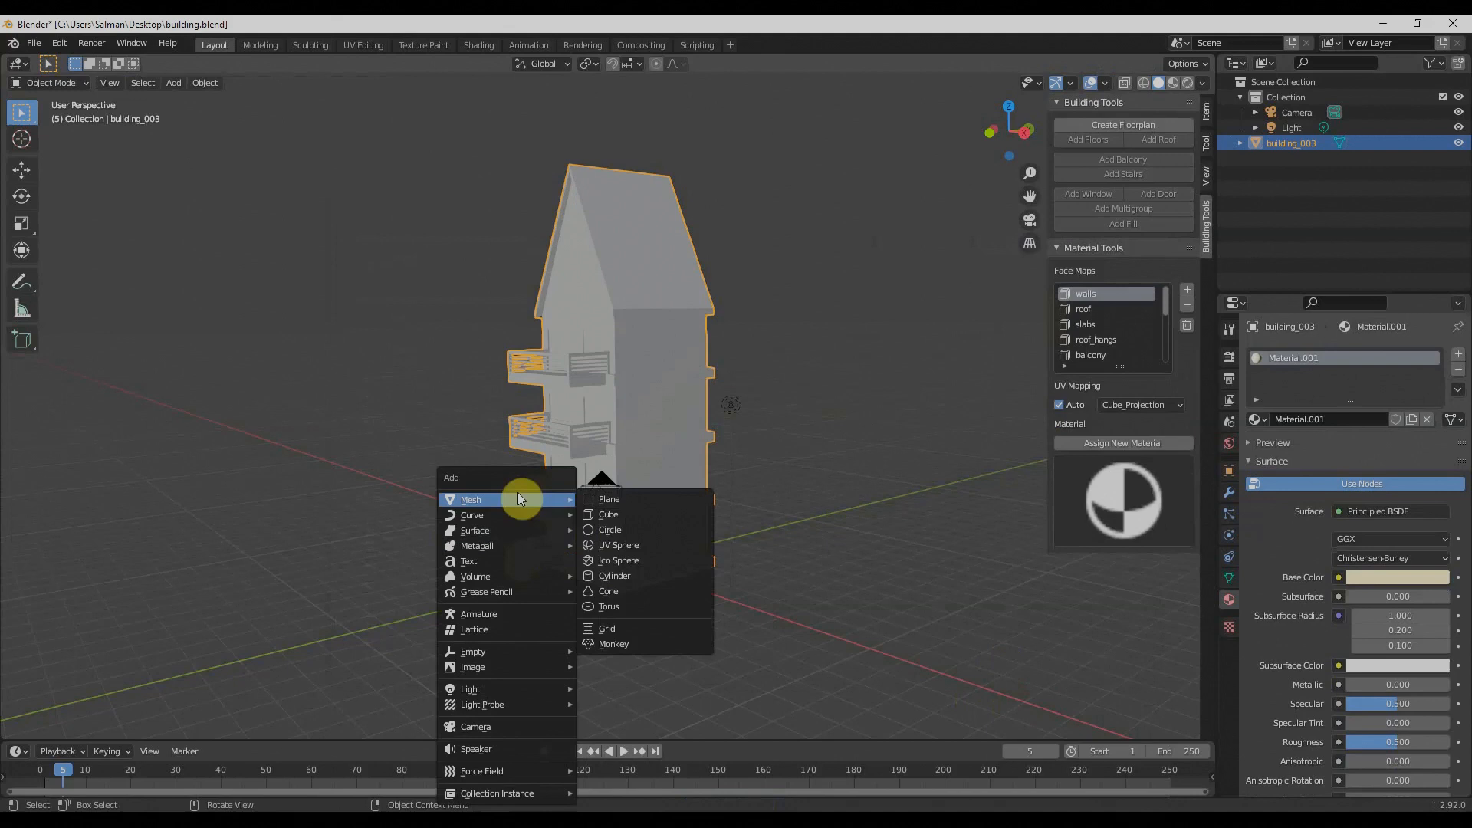
pyautogui.click(664, 503)
pyautogui.press('s')
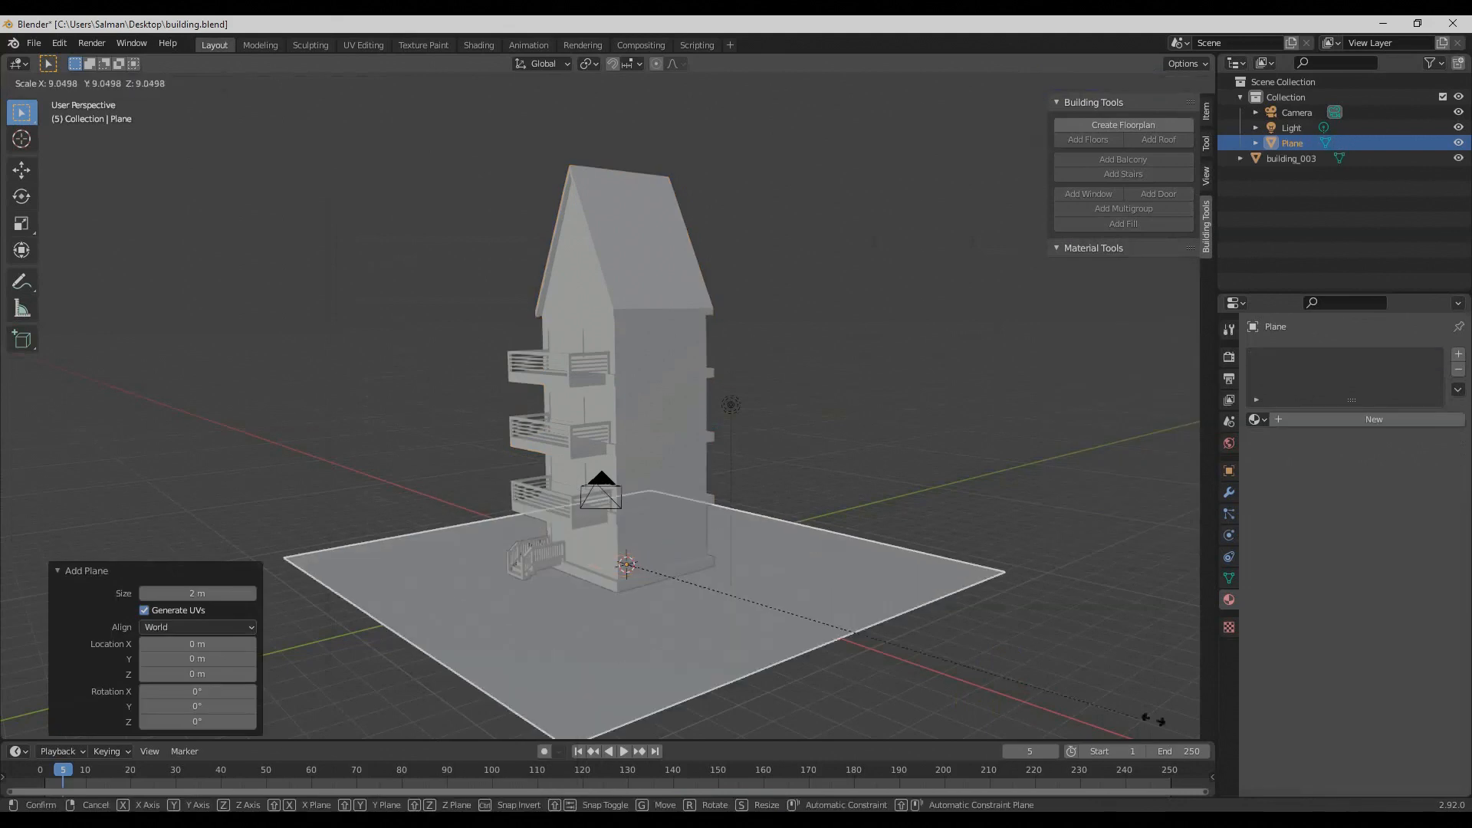
pyautogui.click(217, 711)
pyautogui.scroll(-2, 660, 522)
pyautogui.moveTo(660, 522); pyautogui.dragTo(734, 519, button='middle')
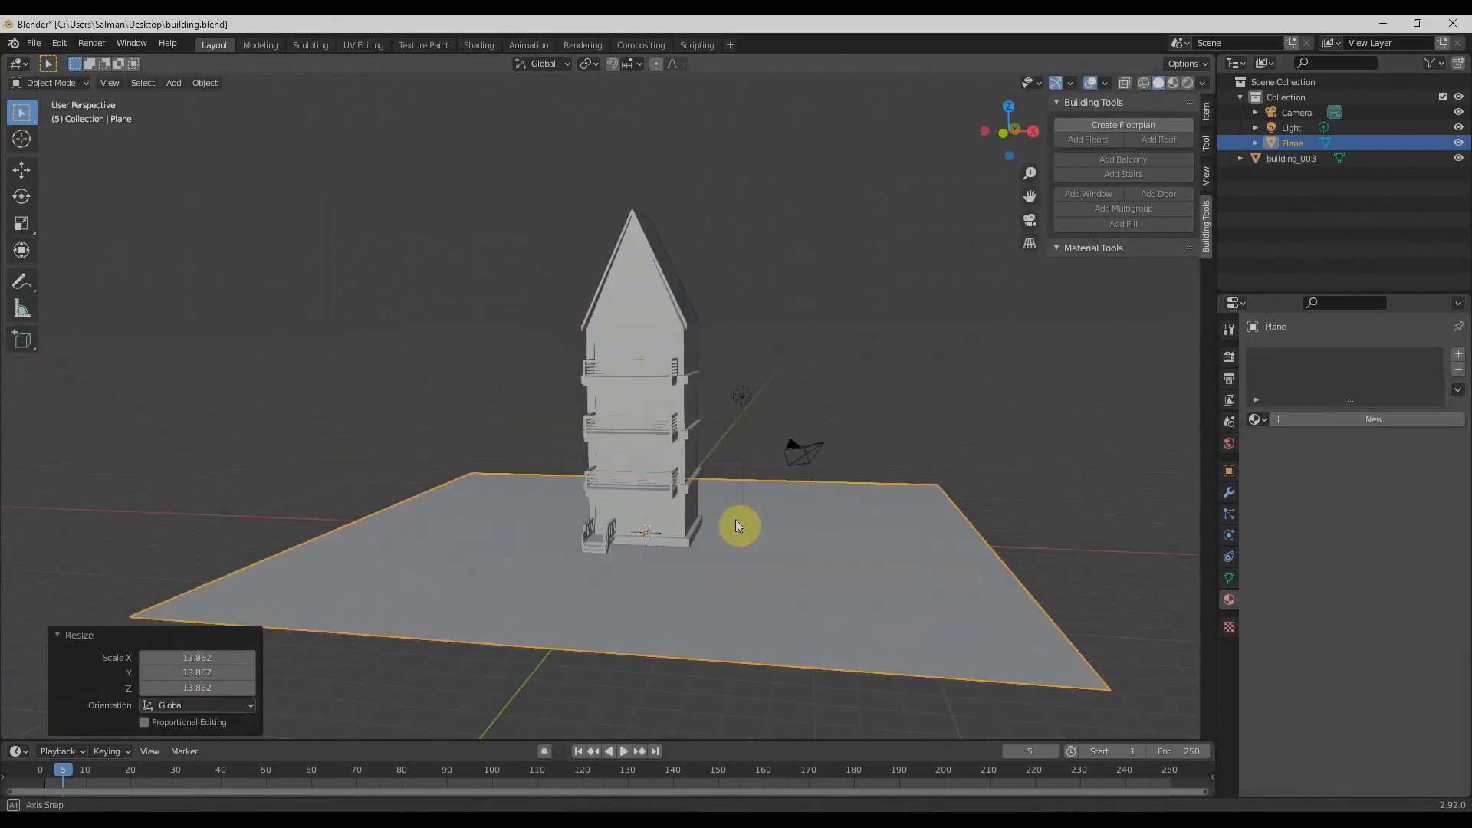
# Select the building, enter Edit Mode and switch the viewport to rendered shading
pyautogui.scroll(5, 735, 520)
pyautogui.click(702, 223)
pyautogui.press('Tab')
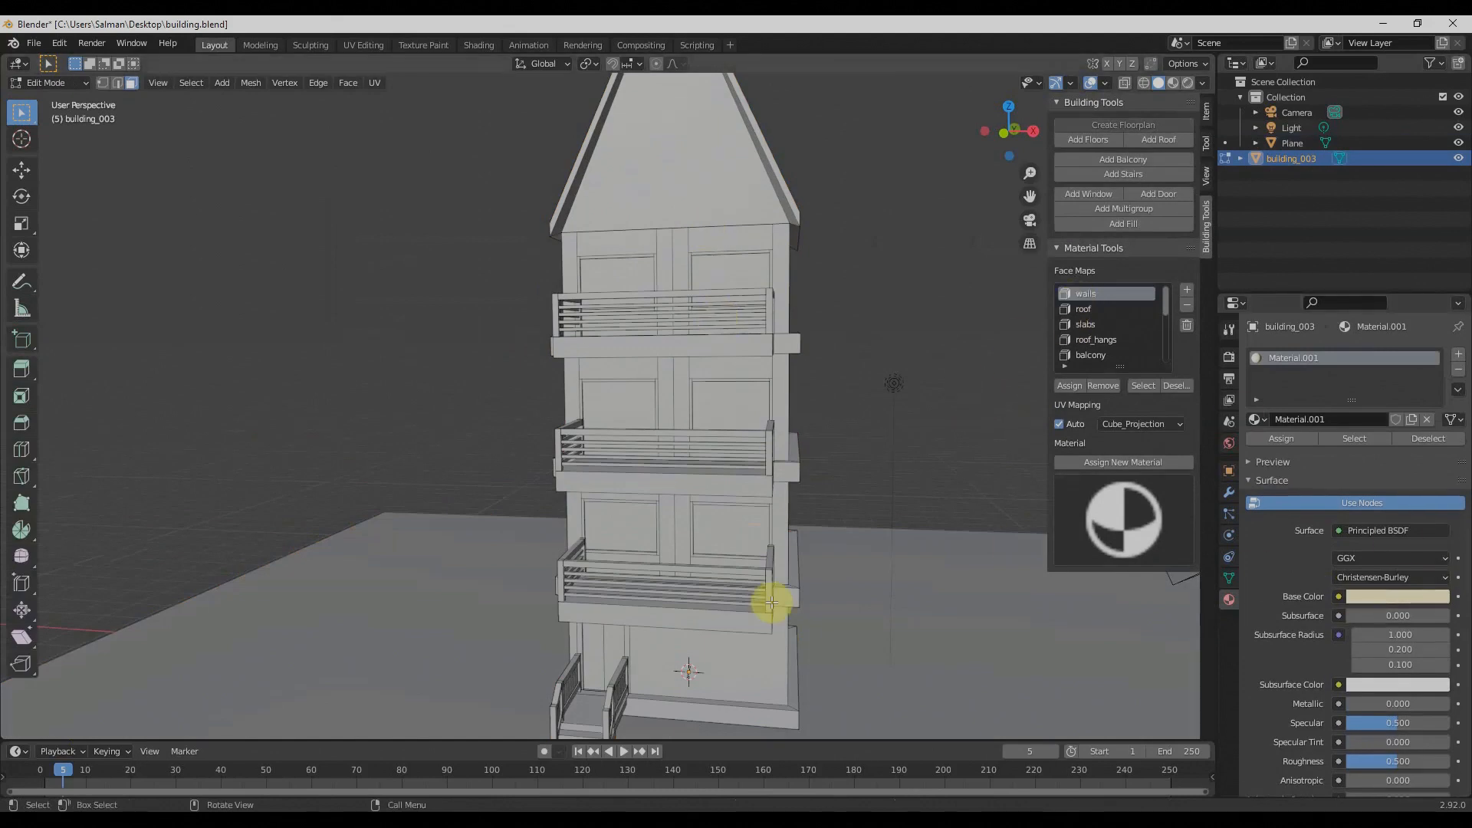
pyautogui.press('z')
pyautogui.click(785, 517)
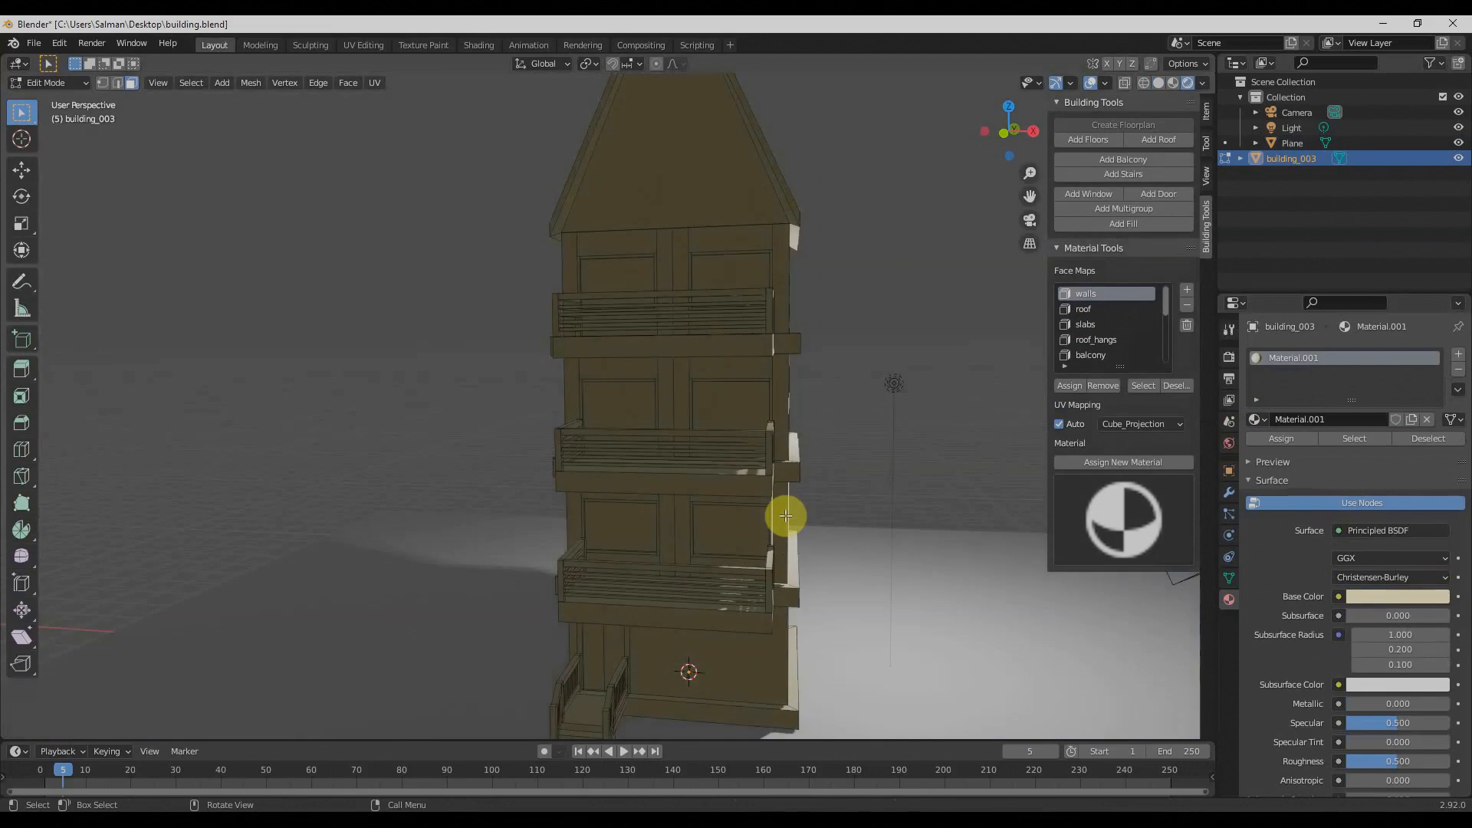
pyautogui.scroll(-3, 776, 540)
pyautogui.moveTo(776, 540); pyautogui.dragTo(711, 466, button='middle')
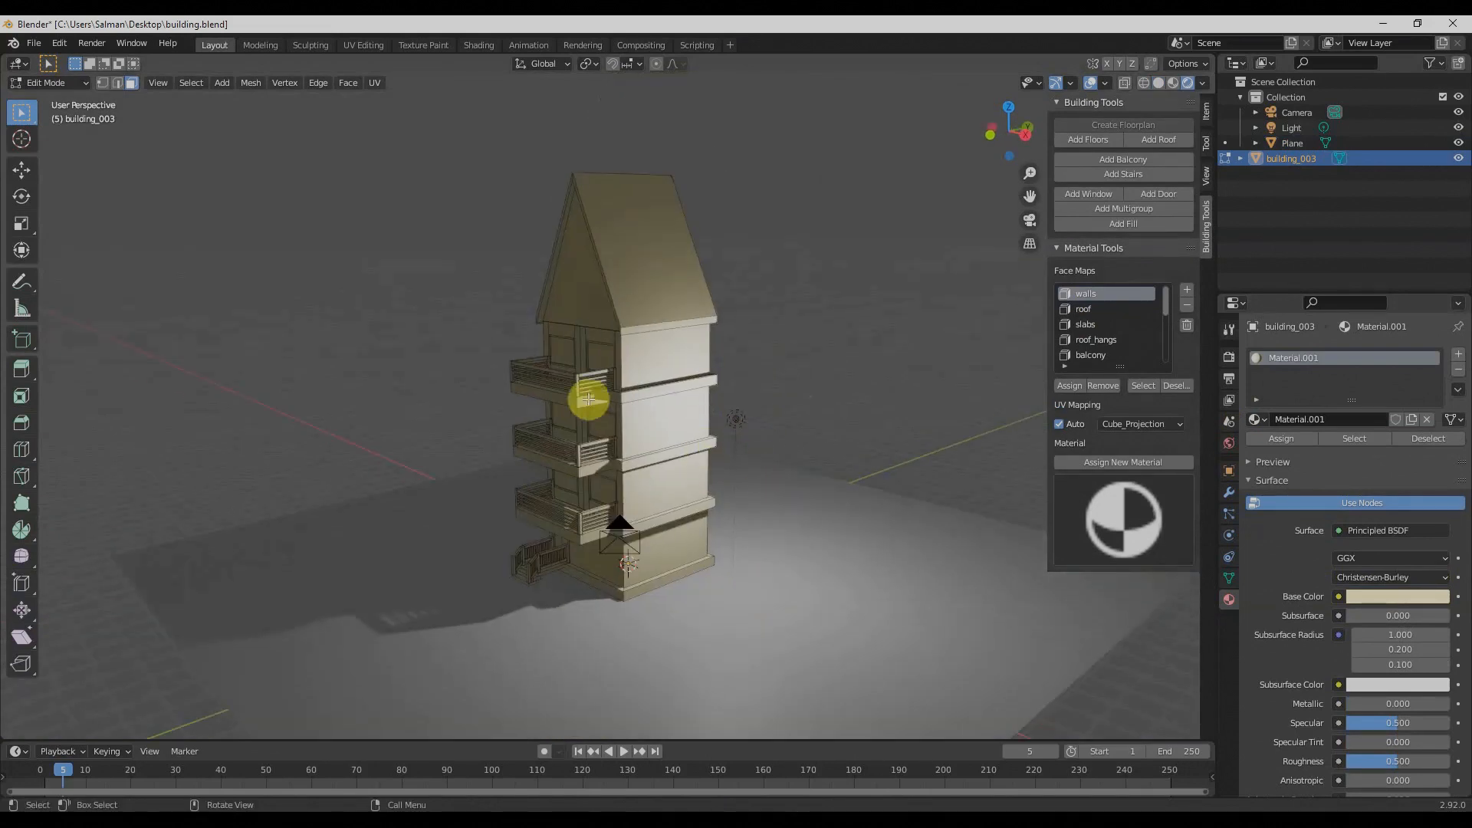
# Return to Object Mode and move the light to the balcony side, about -5.95 m in X, -7.09 m in Y and -0.46 m in Z
pyautogui.press('Tab')
pyautogui.click(726, 420)
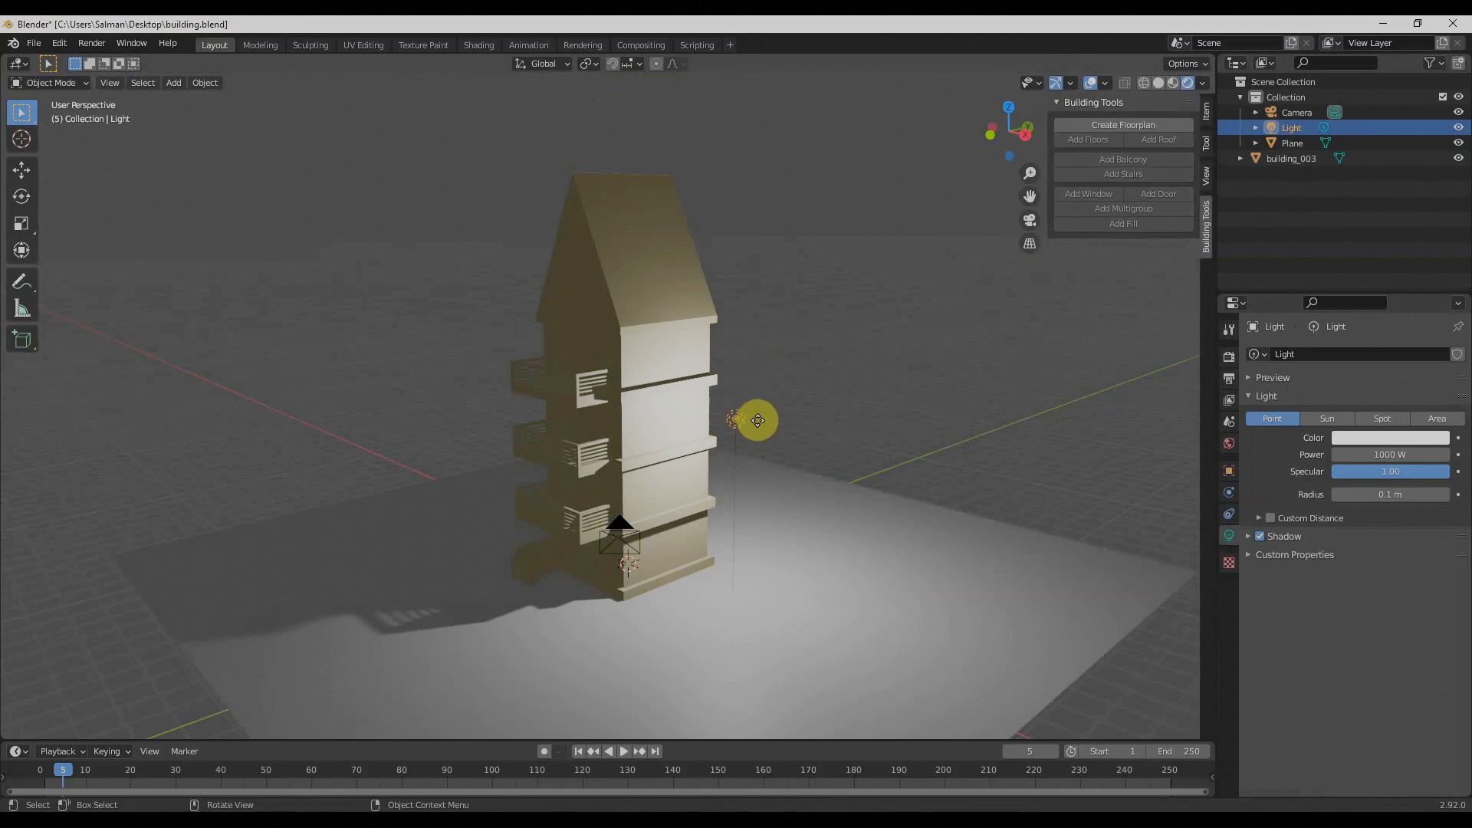
pyautogui.press('g')
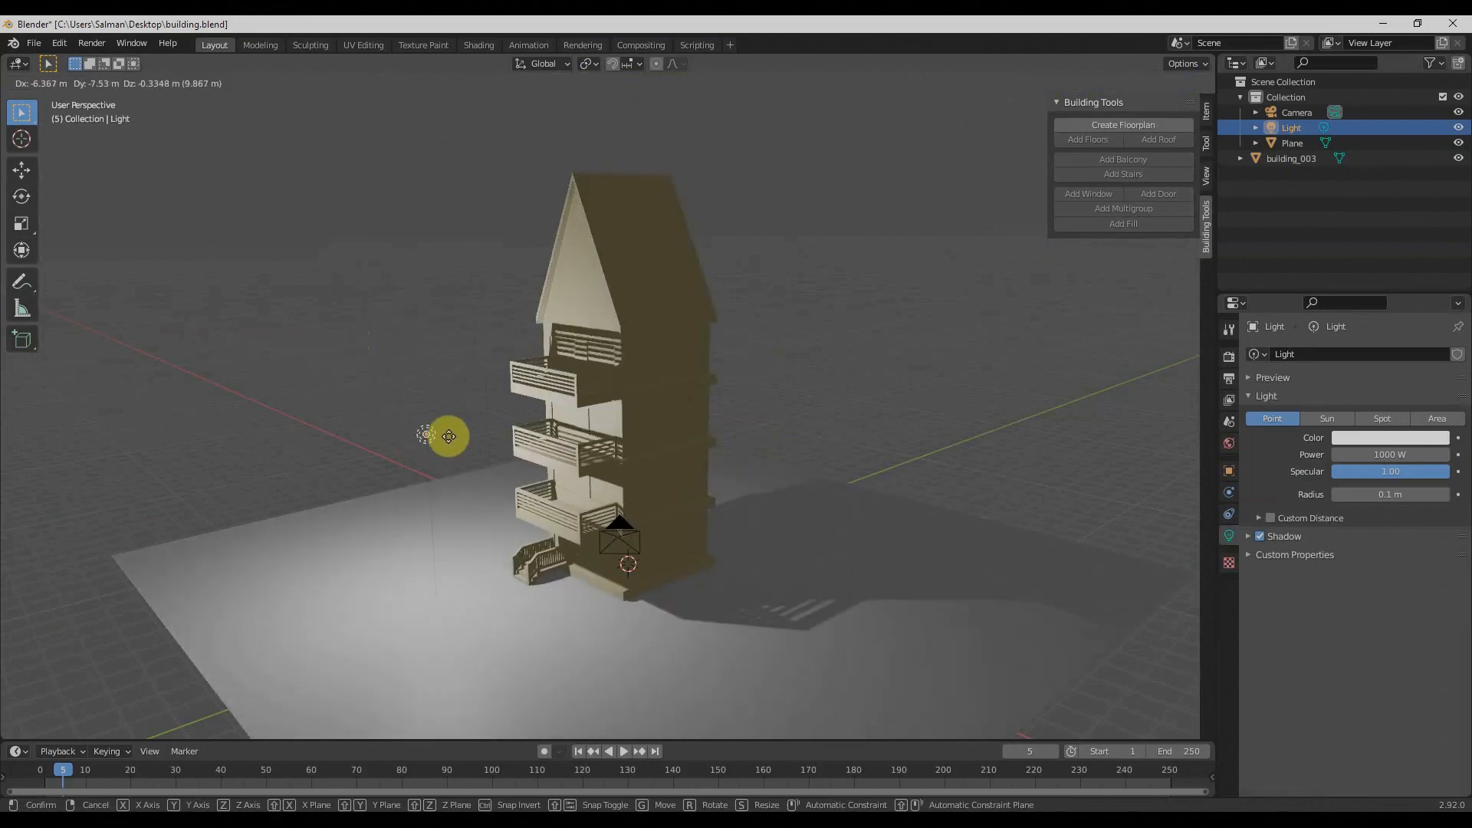
pyautogui.click(469, 442)
pyautogui.moveTo(657, 470); pyautogui.dragTo(708, 514, button='middle')
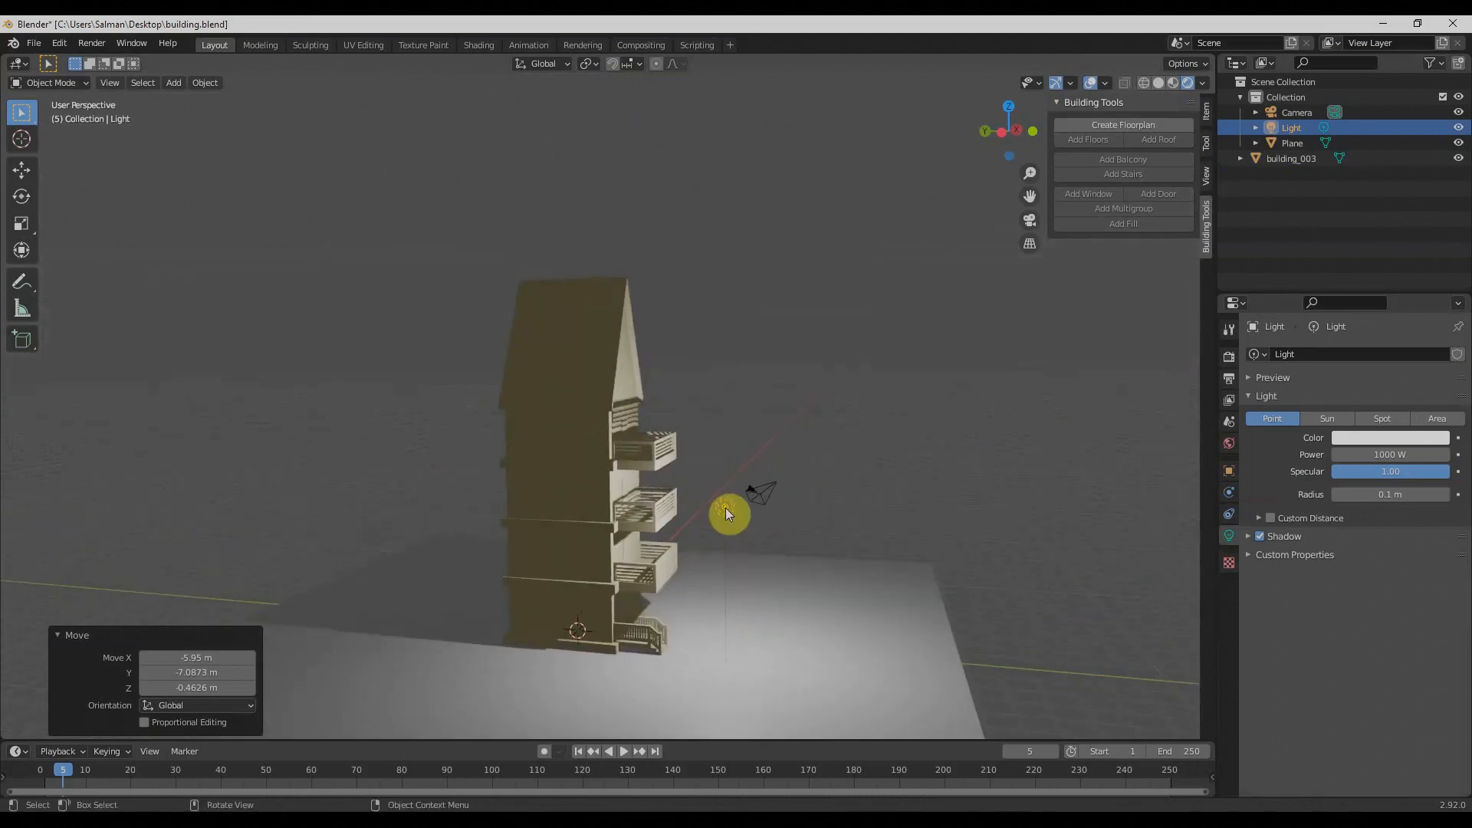
# Raise the light about 8 m and away from the balconies, and align it in front view with the roof peak
pyautogui.moveTo(725, 508); pyautogui.dragTo(962, 272)
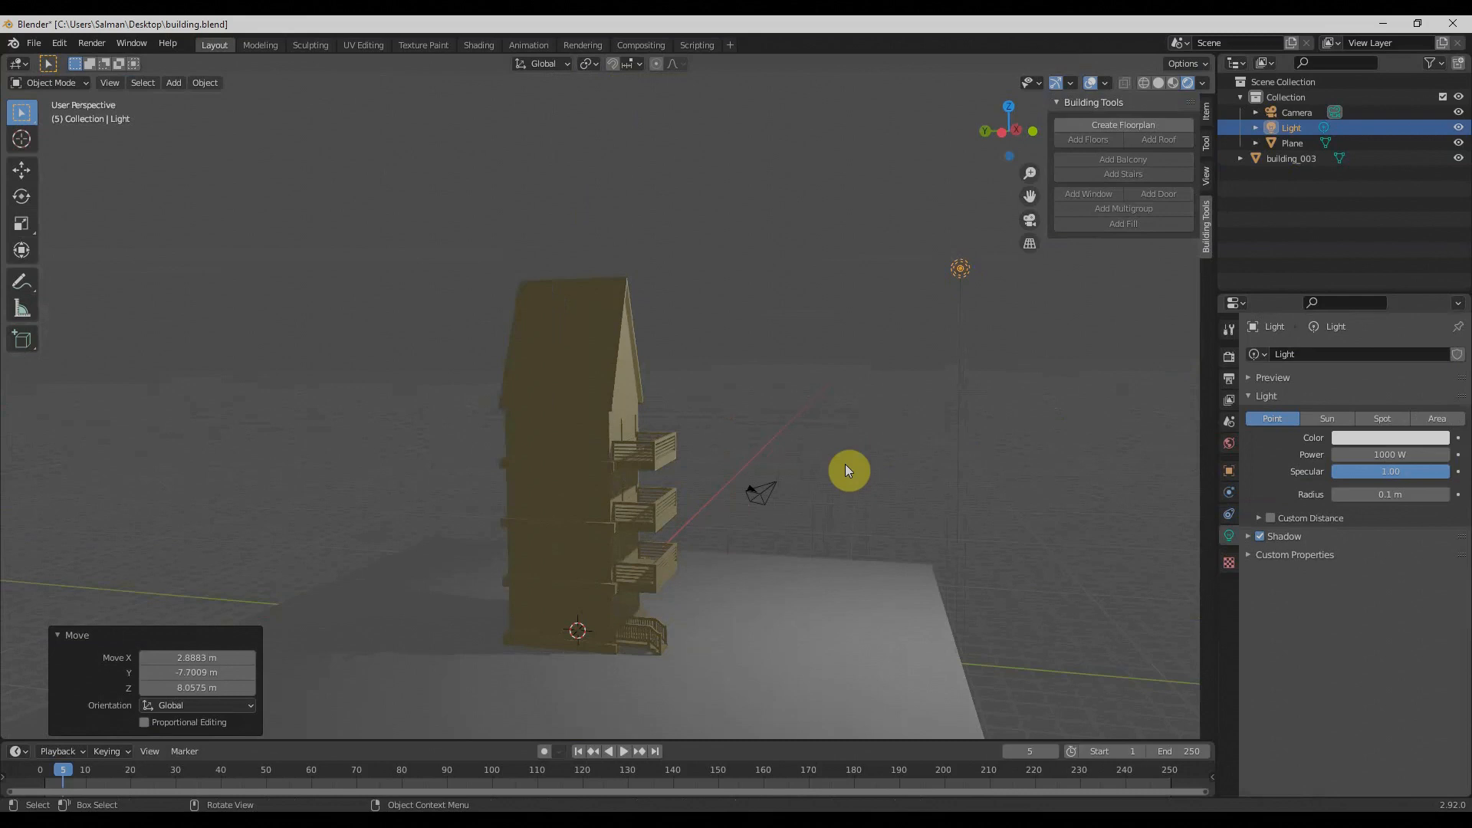
pyautogui.press('KP_1')
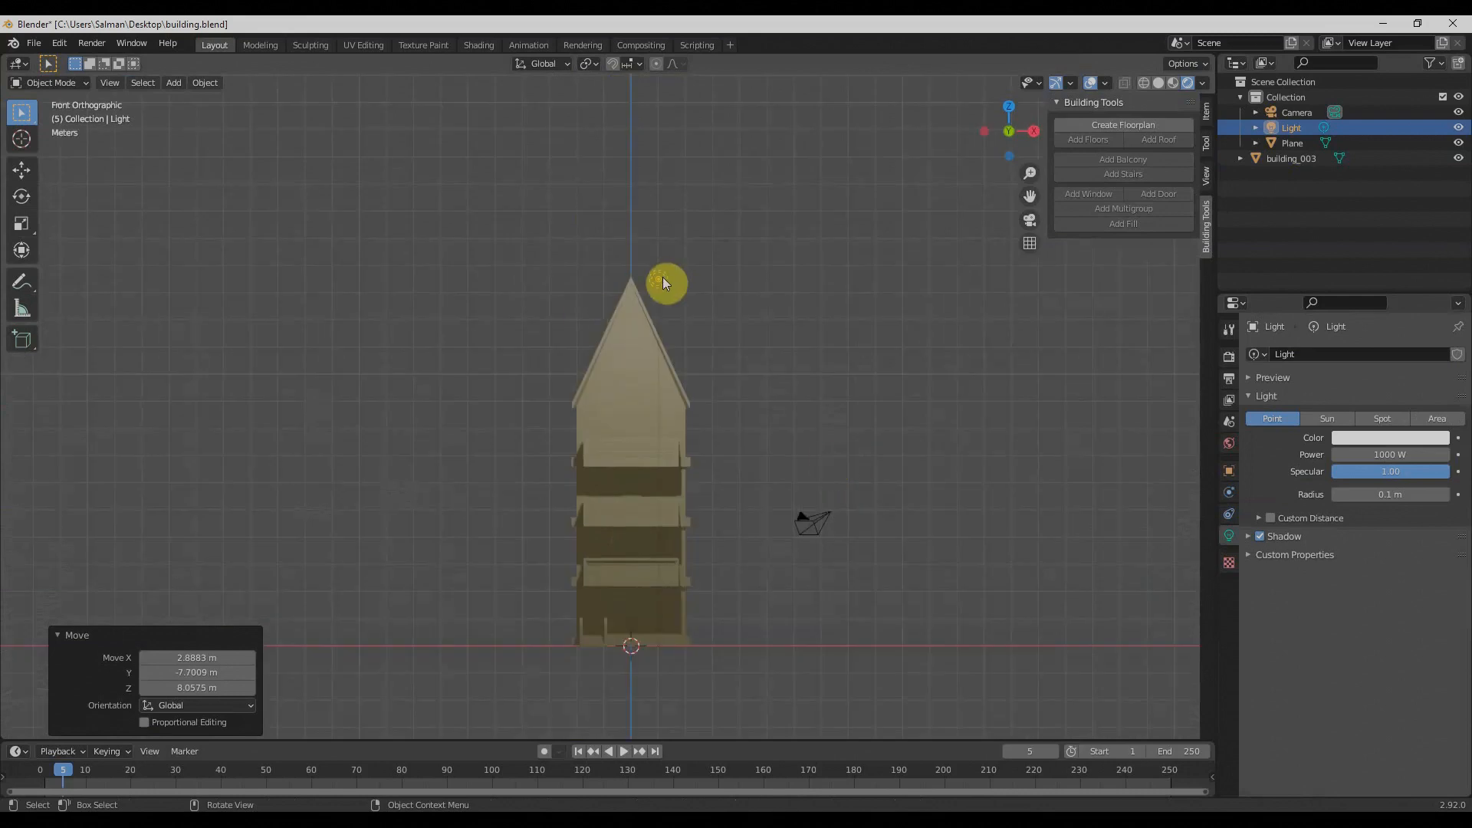
pyautogui.moveTo(663, 279); pyautogui.dragTo(636, 276)
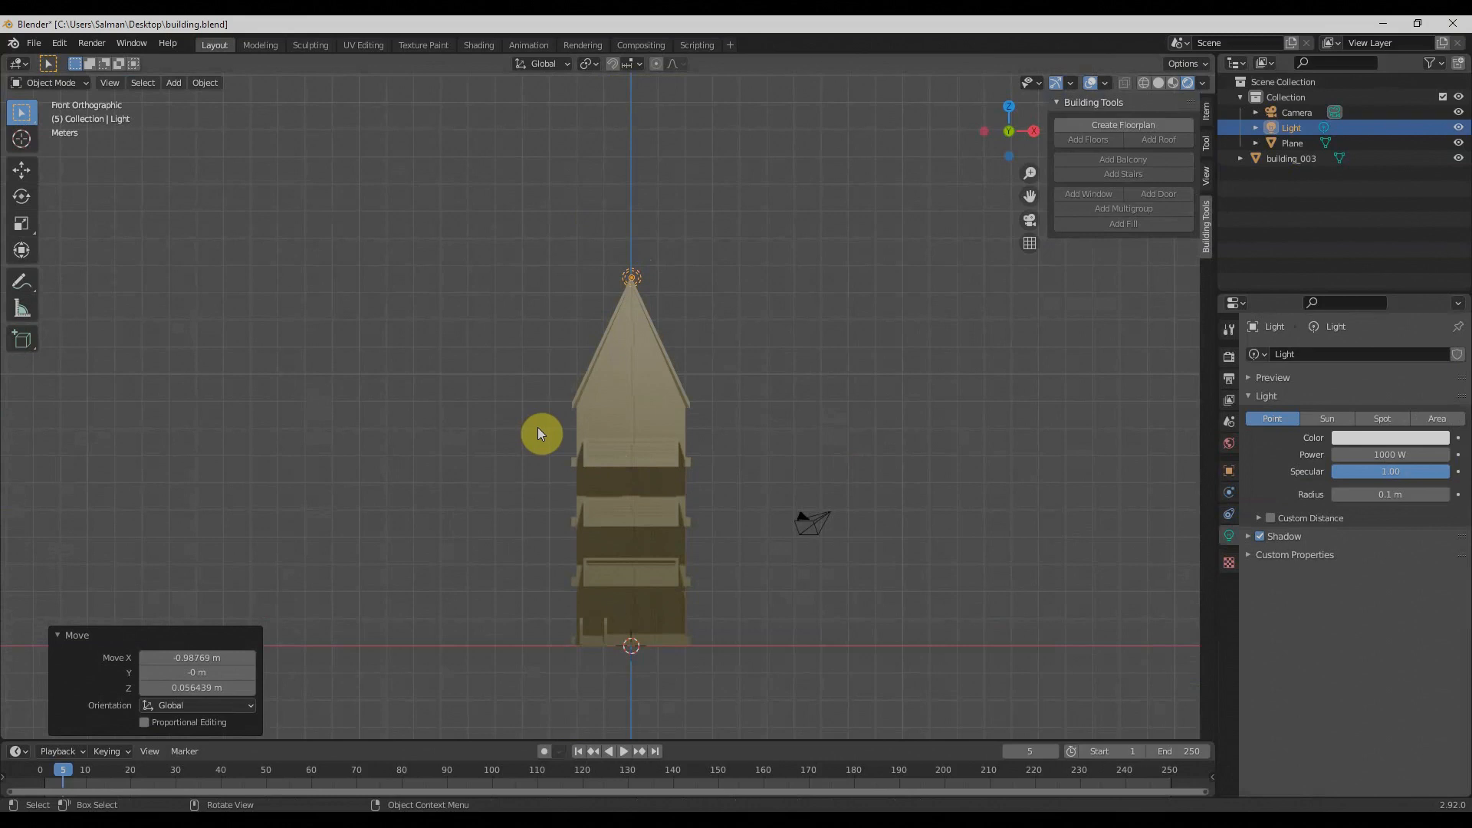
pyautogui.press('KP_3')
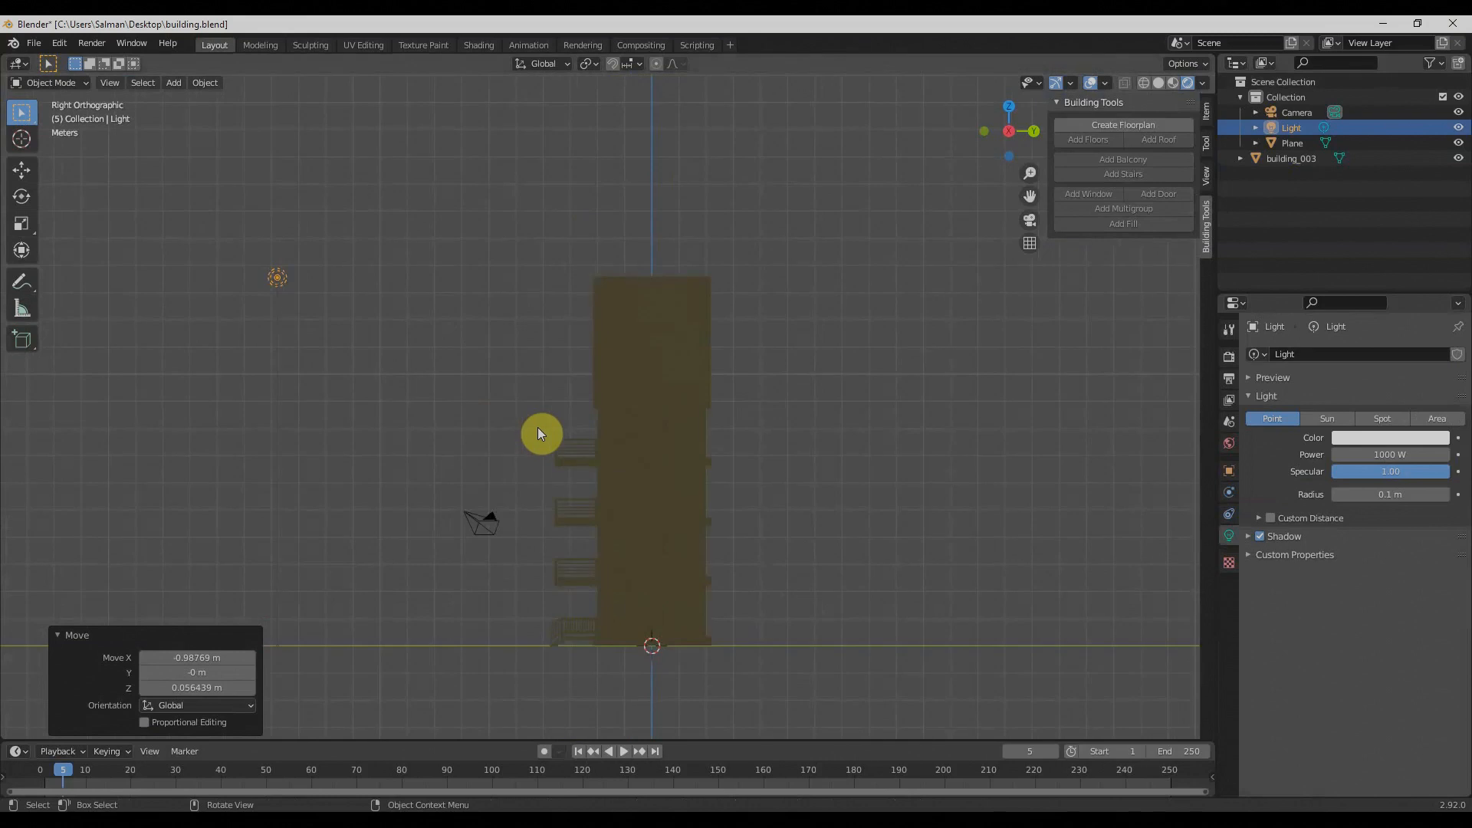
# Change the light type to Sun and rotate it -64° in the right view so it shines toward the building
pyautogui.click(283, 286)
pyautogui.click(1327, 418)
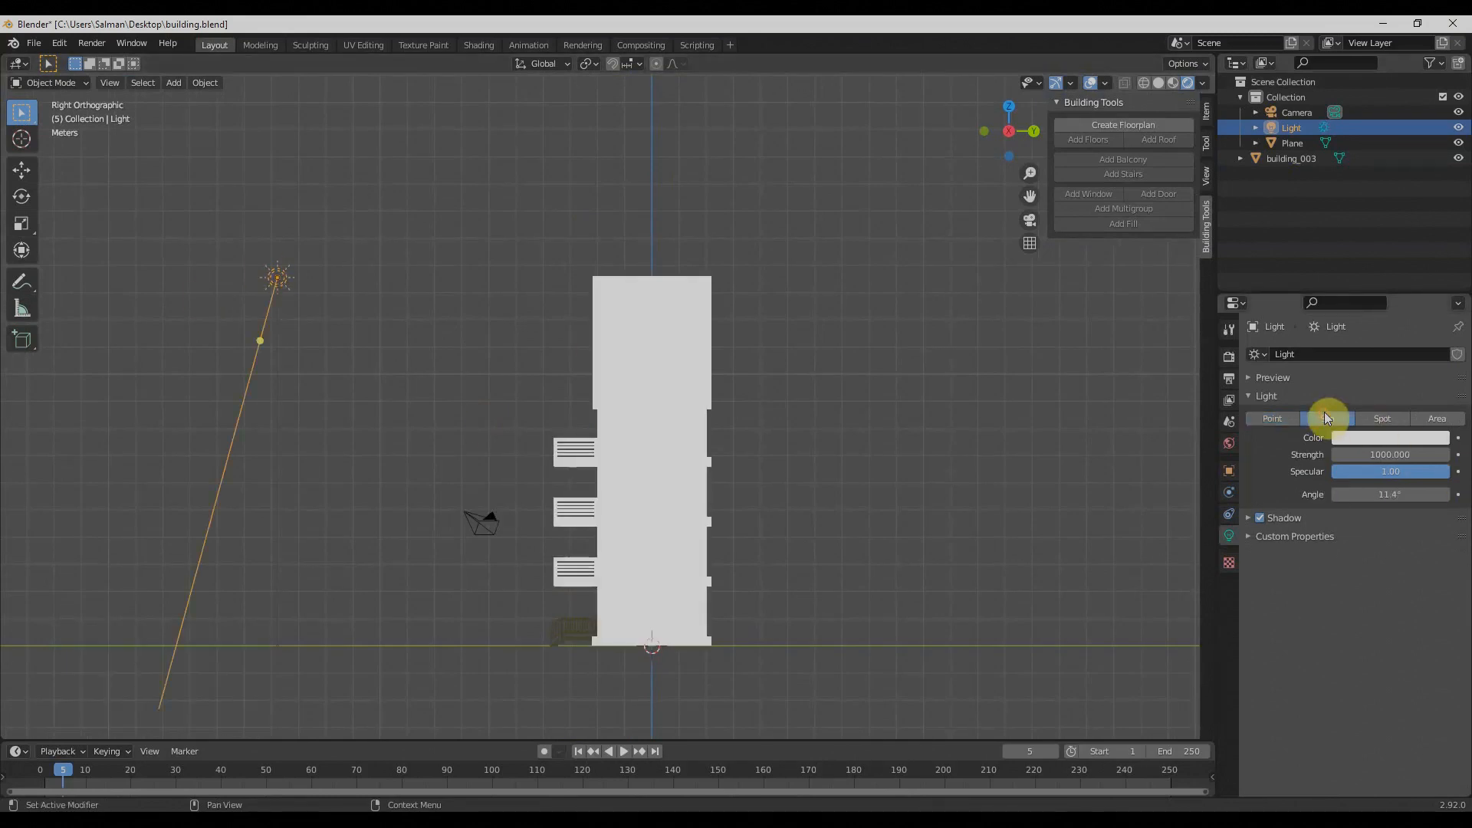
pyautogui.press('r')
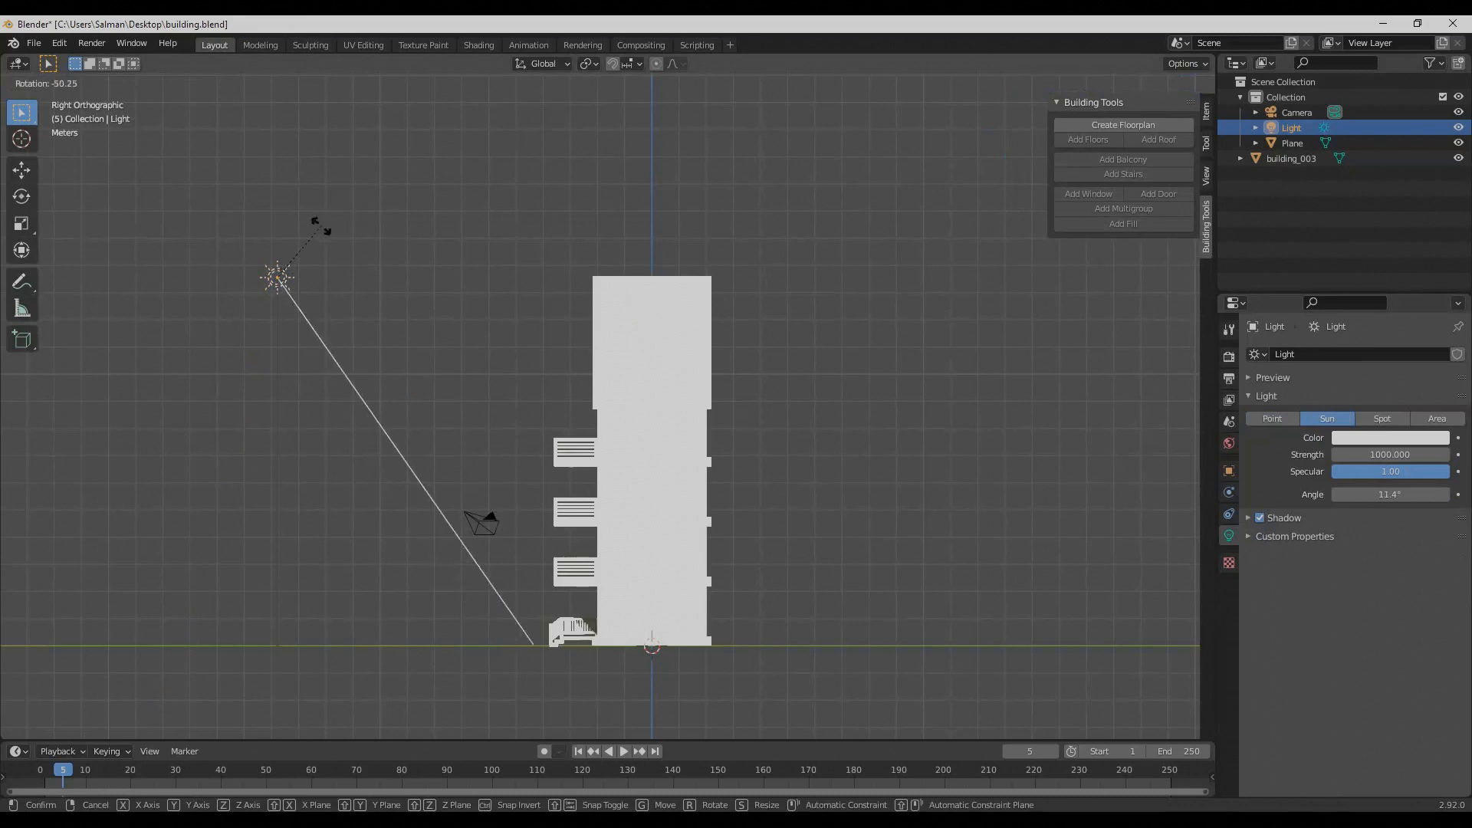
pyautogui.click(296, 240)
# Set the sun light's strength to 10
pyautogui.moveTo(402, 379); pyautogui.dragTo(1332, 460, button='middle')
pyautogui.click(1332, 456)
pyautogui.write('10')
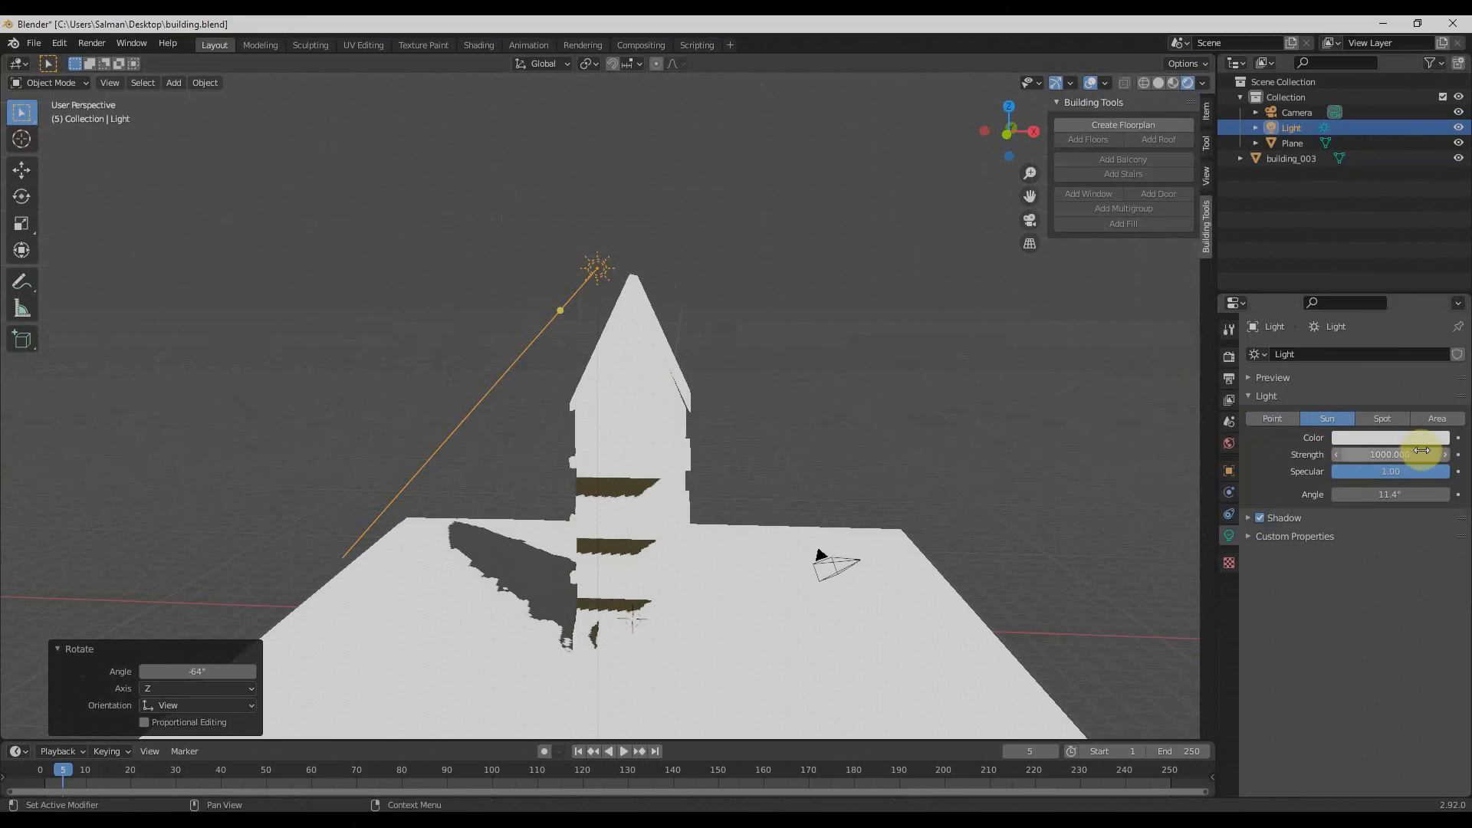
pyautogui.press('Return')
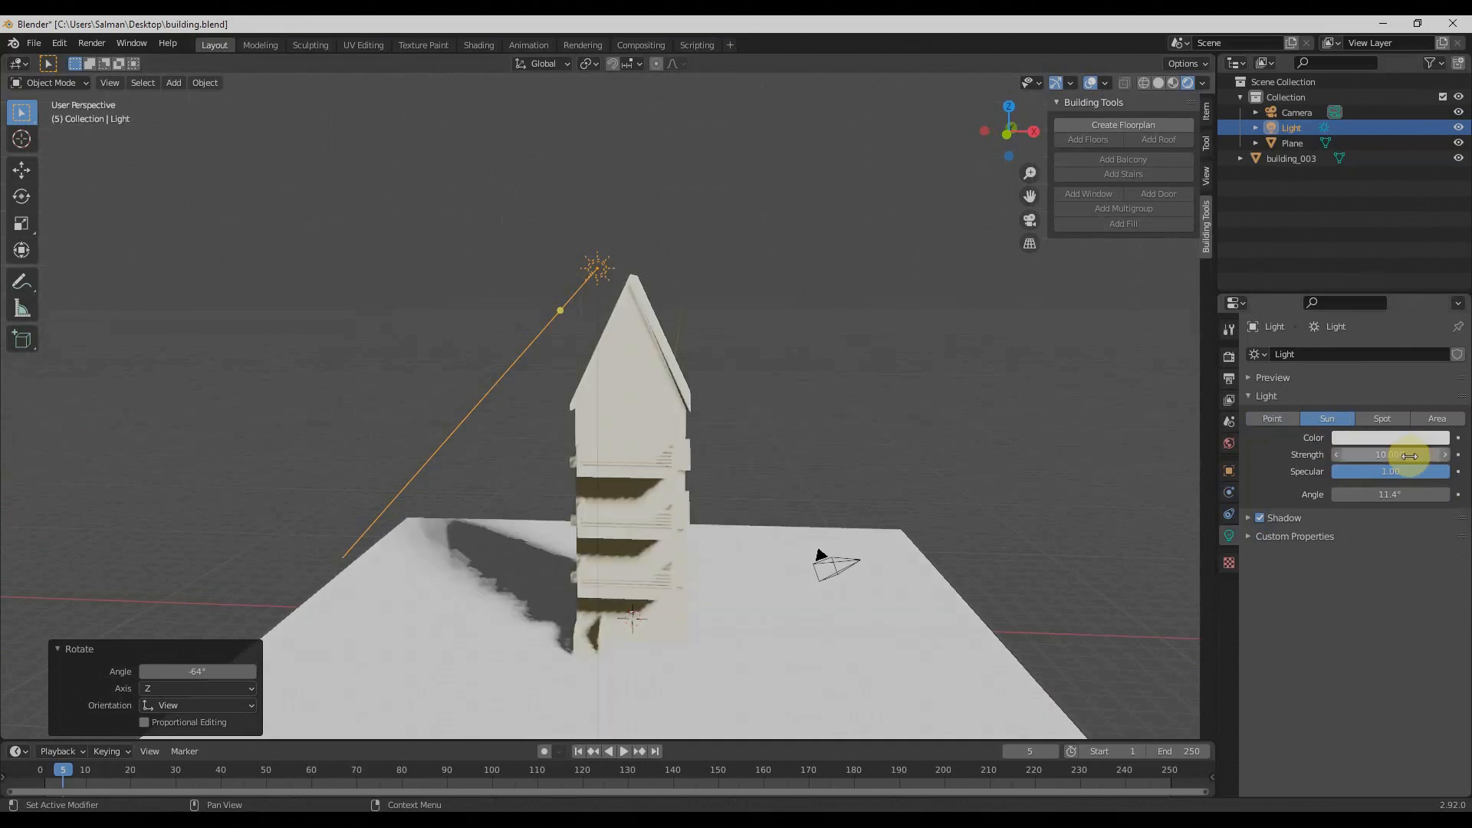
# Move the sun about 13.3 m higher, then shift it about -12.9 m in X and -3.2 m in Y from top view to centre it before the building
pyautogui.scroll(-3, 665, 446)
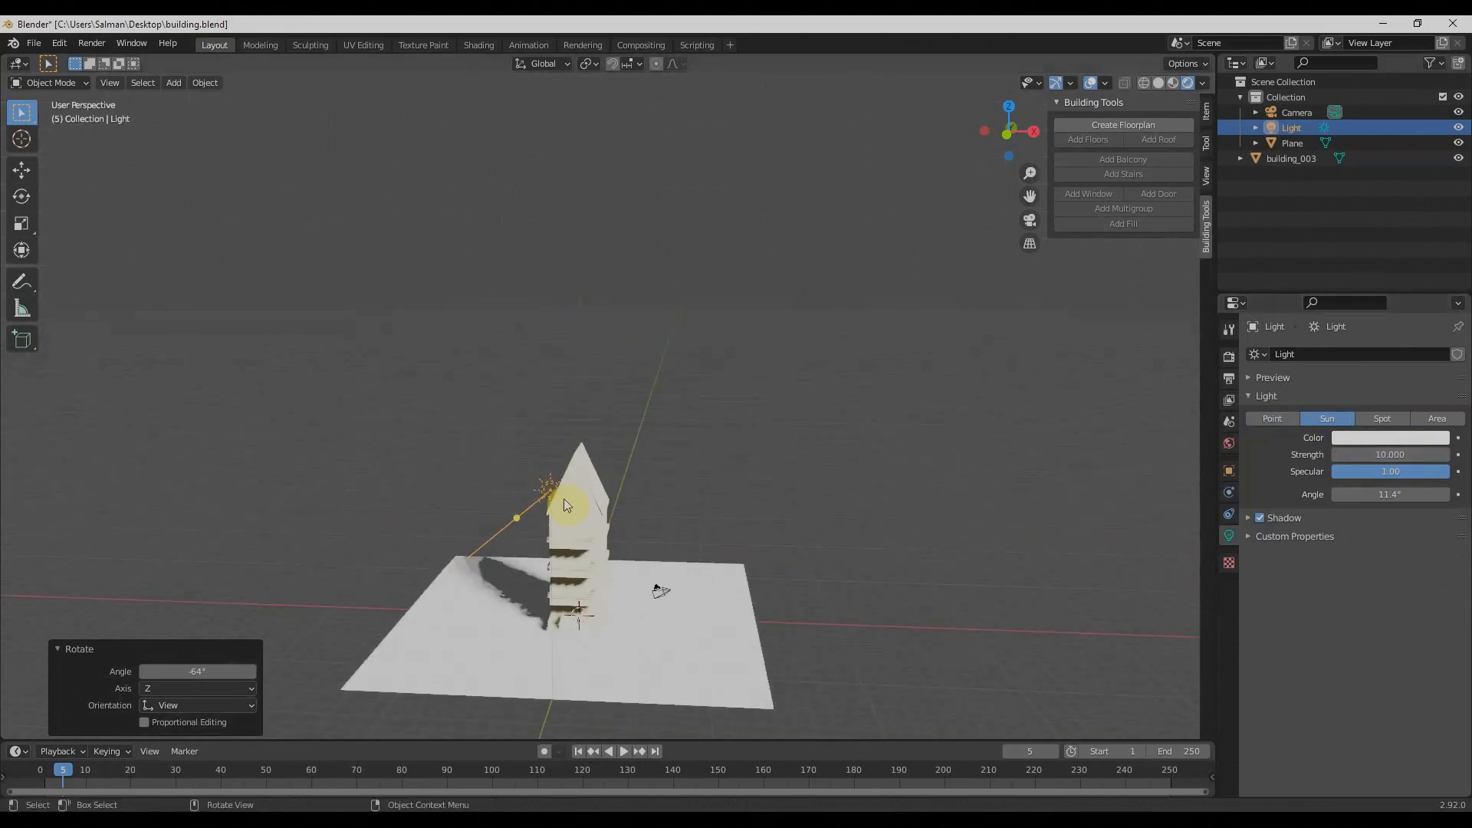
pyautogui.moveTo(560, 483); pyautogui.dragTo(774, 264)
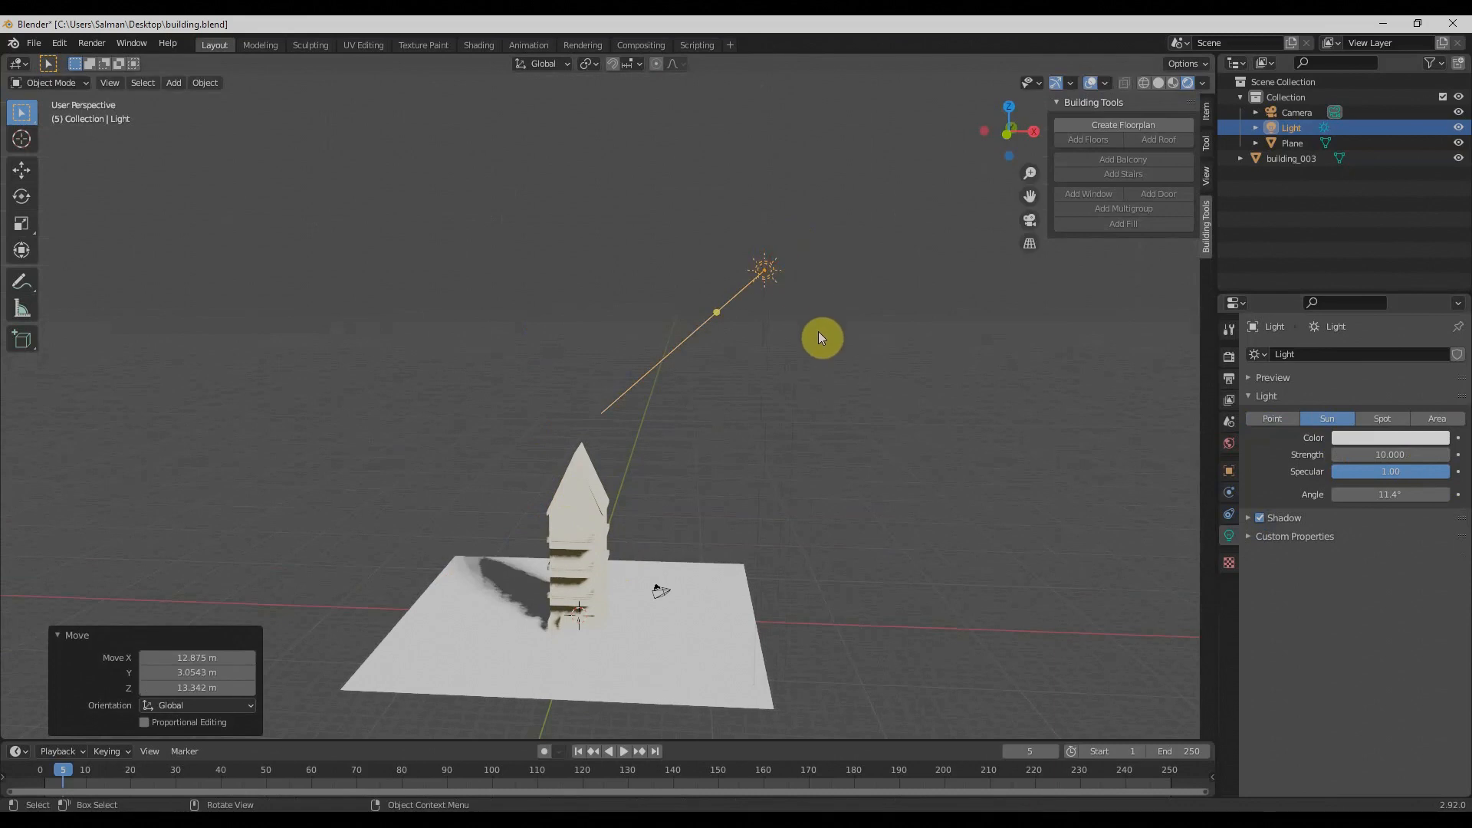
pyautogui.press('KP_7')
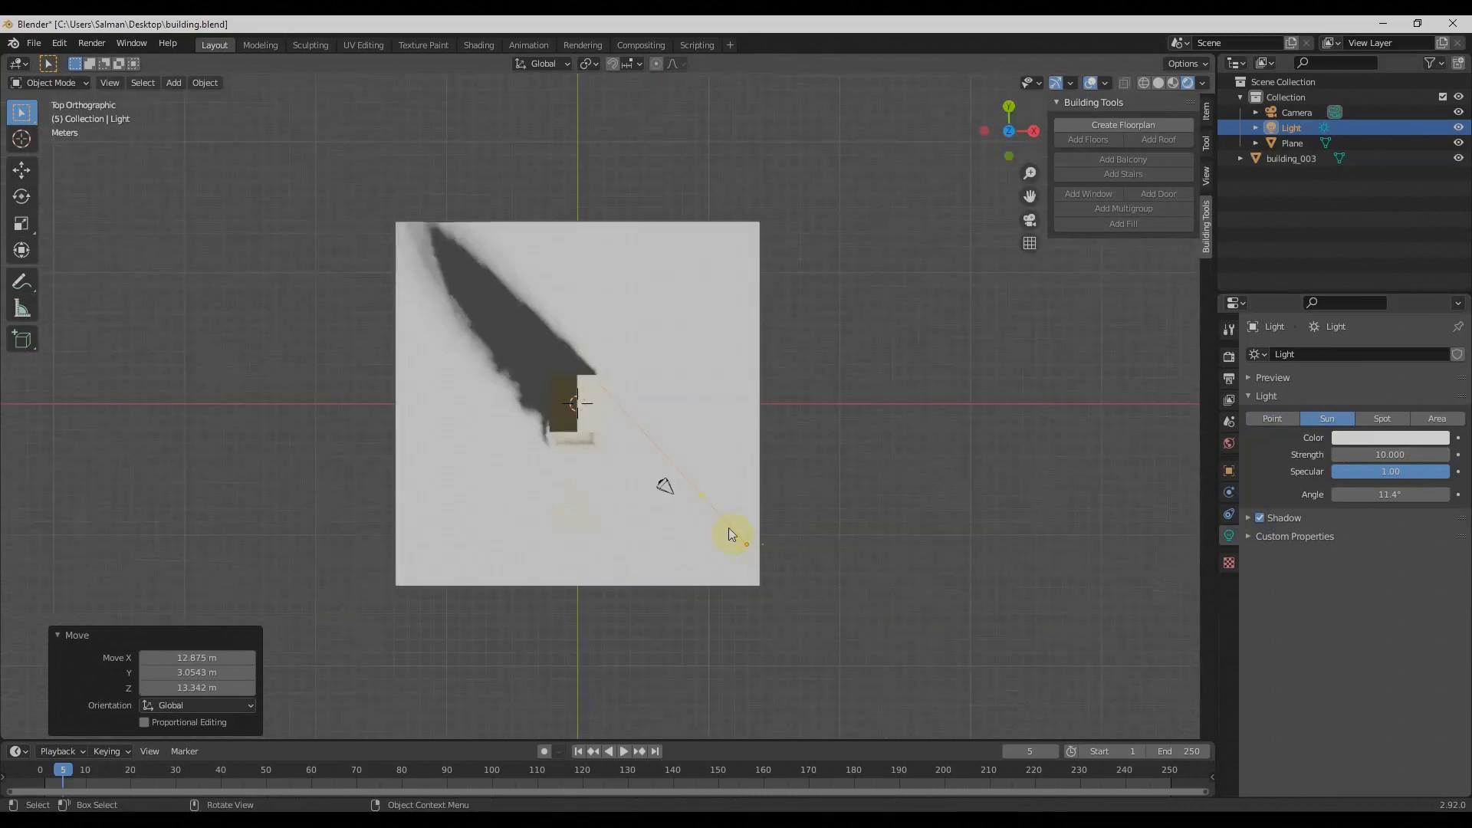
pyautogui.moveTo(756, 565); pyautogui.dragTo(577, 590)
# Rotate the sun about 40.6° in top view and check the lighting on the building
pyautogui.press('r')
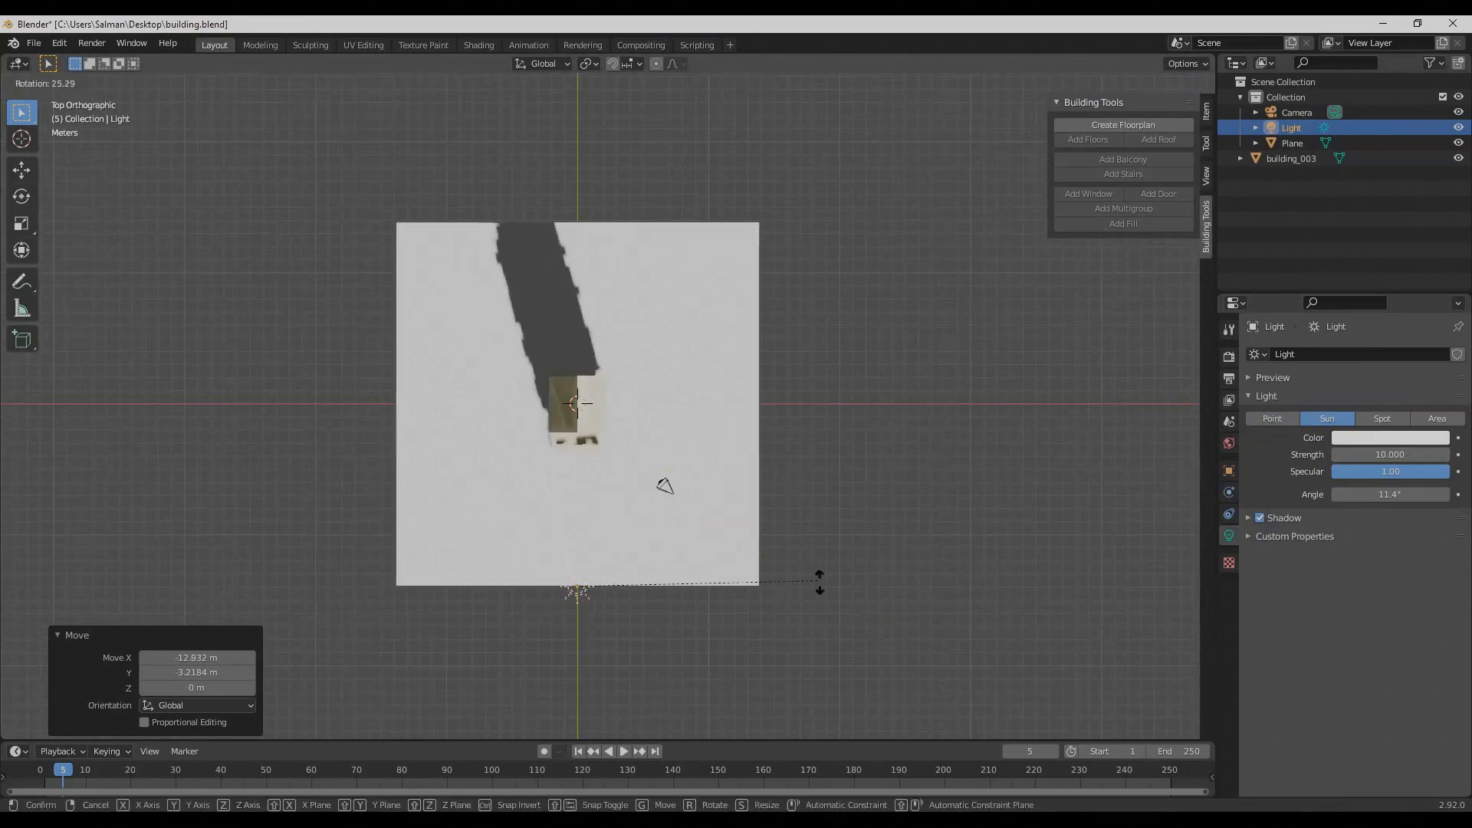
pyautogui.click(974, 658)
pyautogui.moveTo(901, 633); pyautogui.dragTo(670, 421, button='middle')
pyautogui.scroll(5, 638, 515)
pyautogui.moveTo(637, 509); pyautogui.dragTo(476, 550, button='middle')
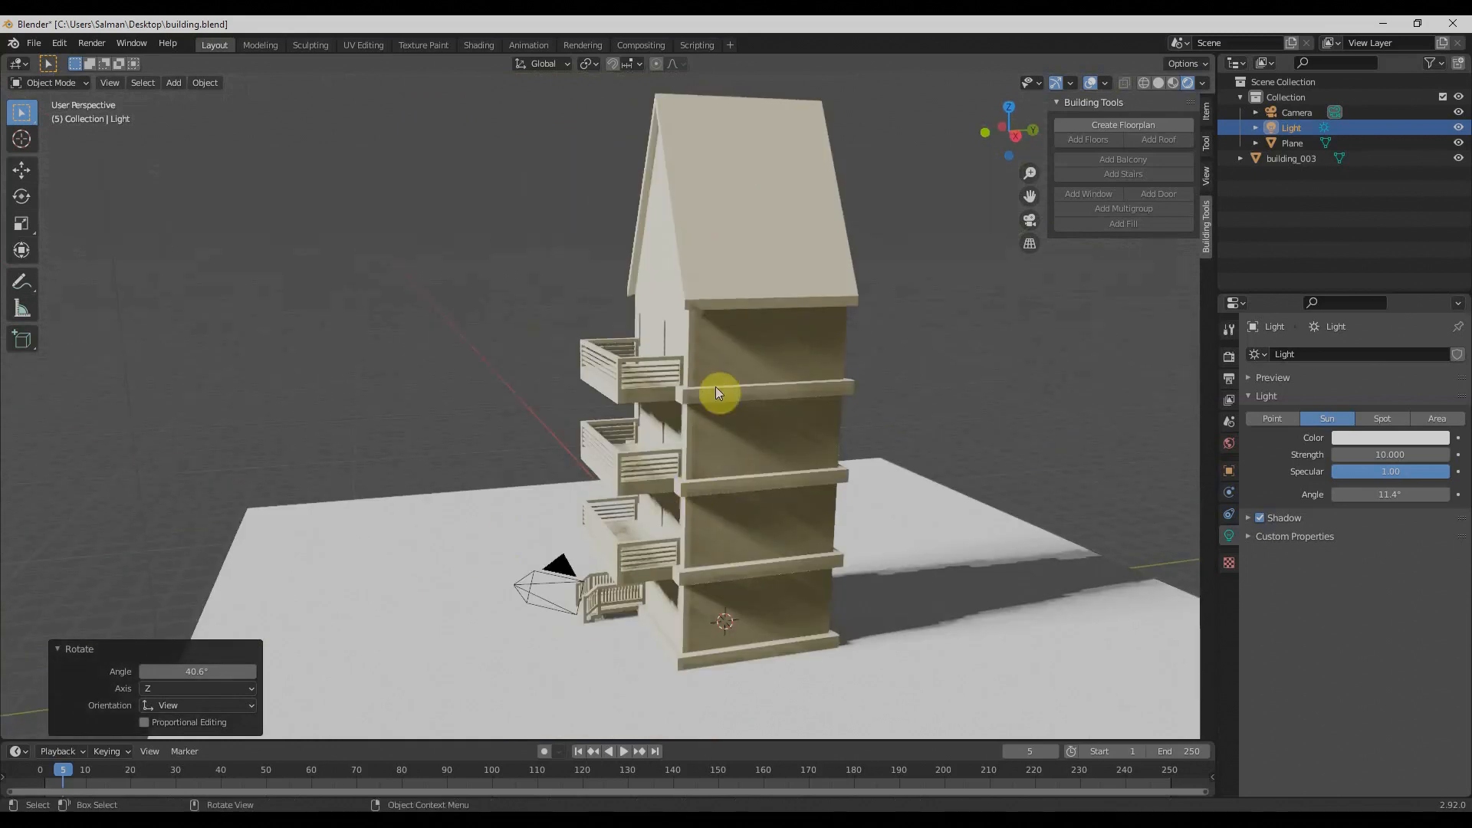
# Select the building, enter Edit Mode and select its roof faces
pyautogui.click(761, 340)
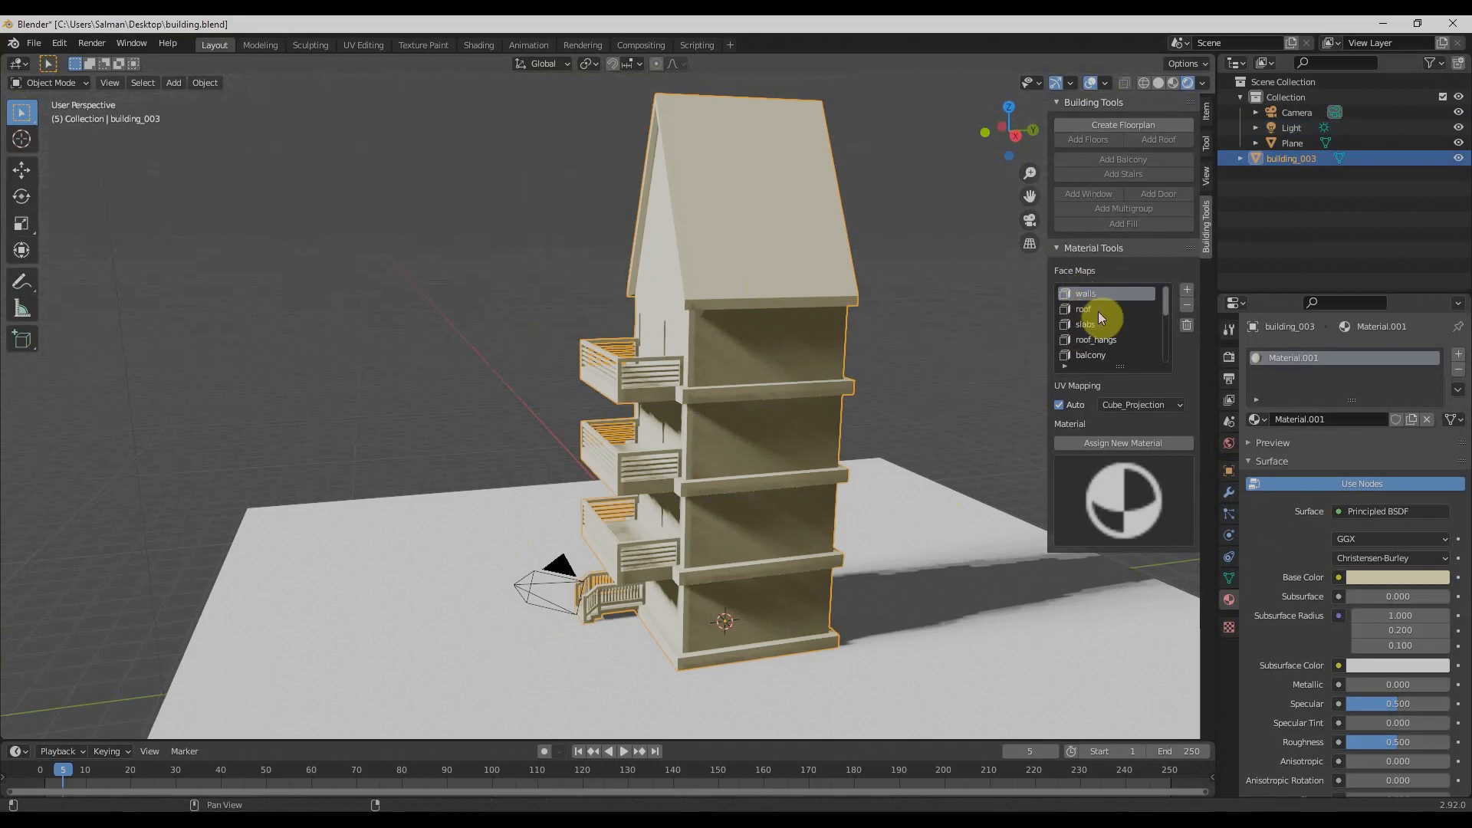
pyautogui.press('Tab')
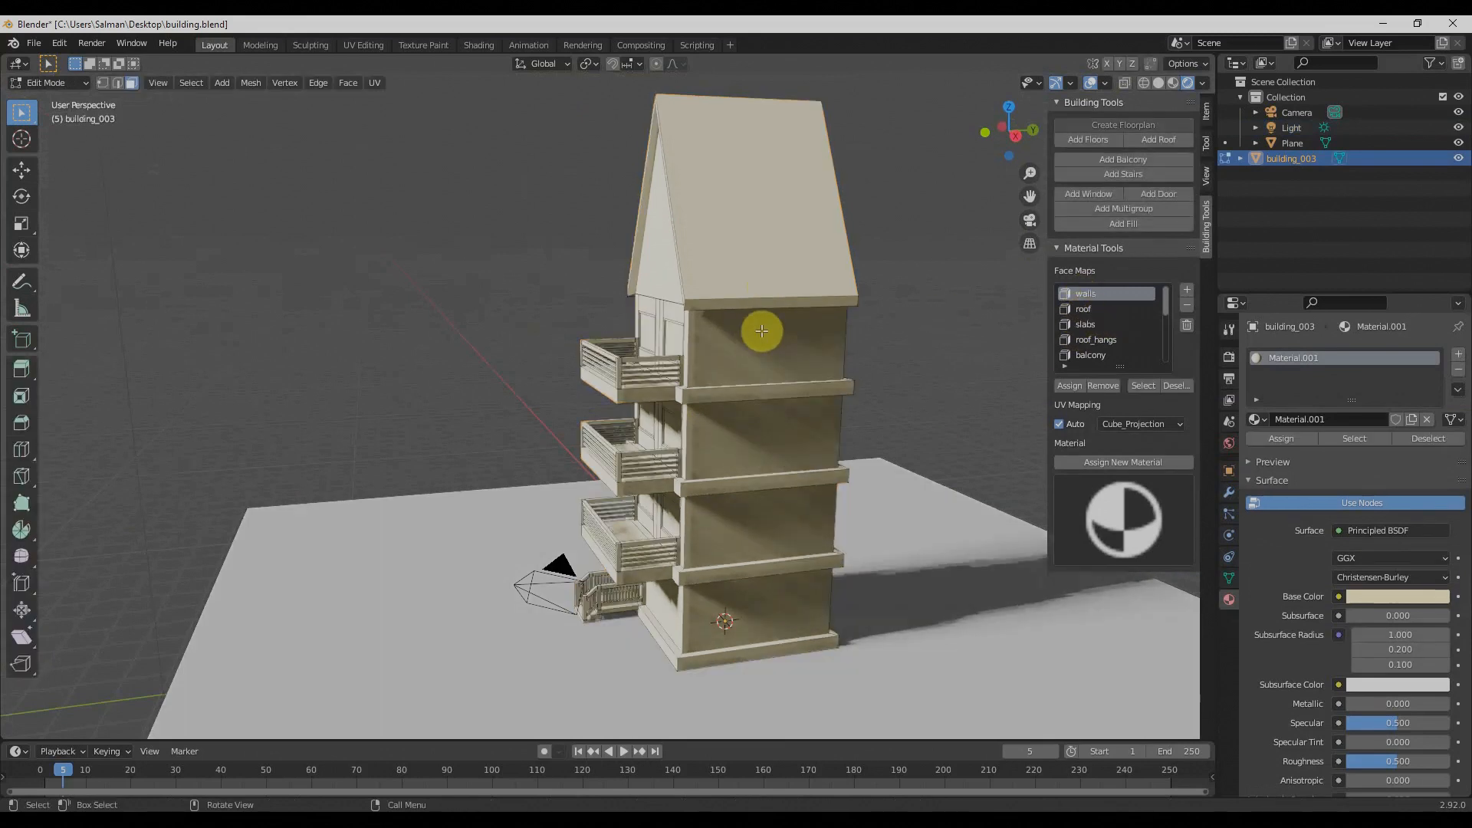
pyautogui.click(1146, 386)
pyautogui.moveTo(804, 384); pyautogui.dragTo(825, 316, button='middle')
pyautogui.click(780, 216)
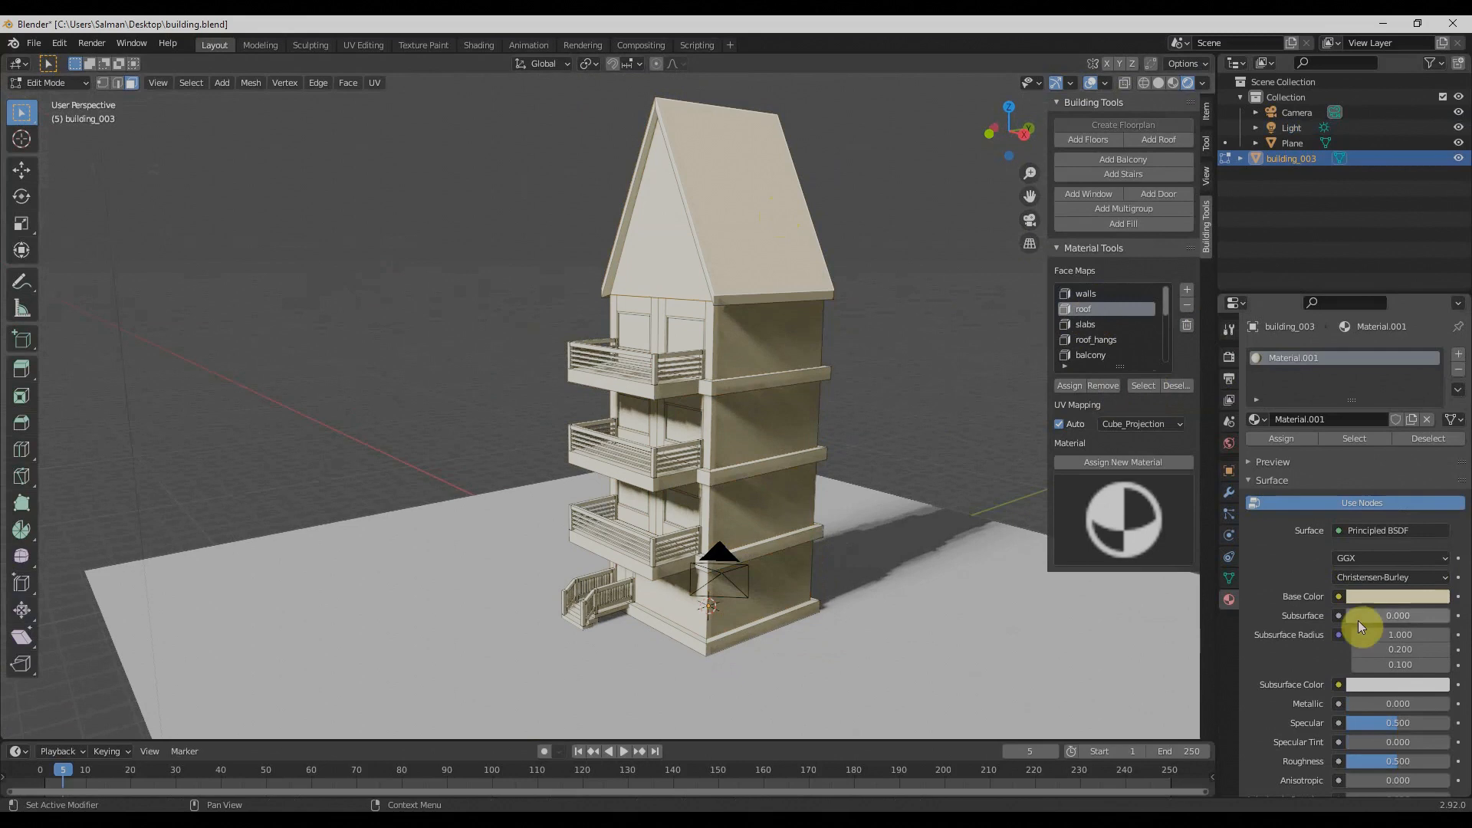
# Add a second material slot with a new material, give it a red base color and assign it to the roof
pyautogui.click(1459, 355)
pyautogui.click(1328, 453)
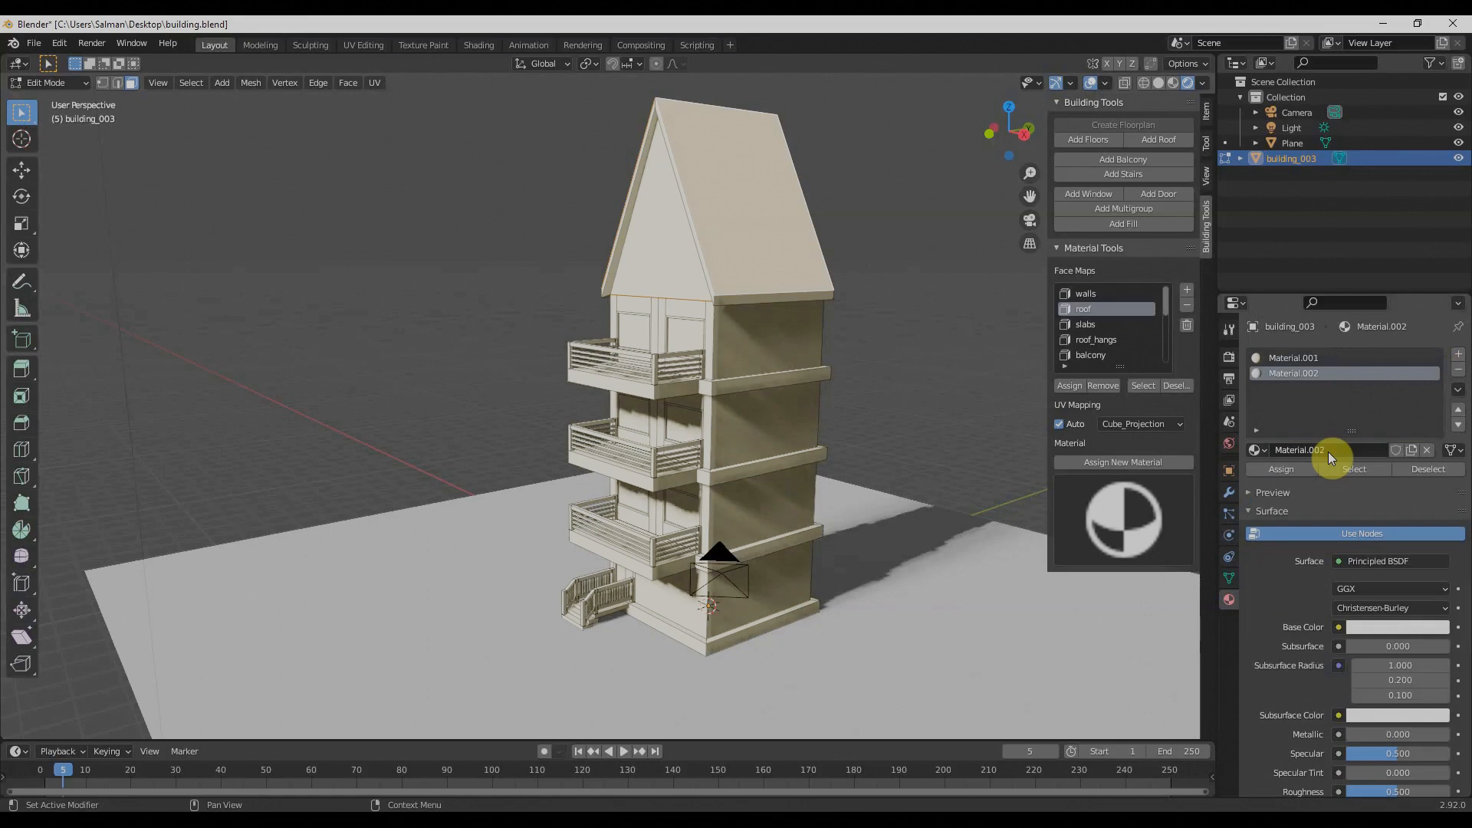
pyautogui.click(1383, 627)
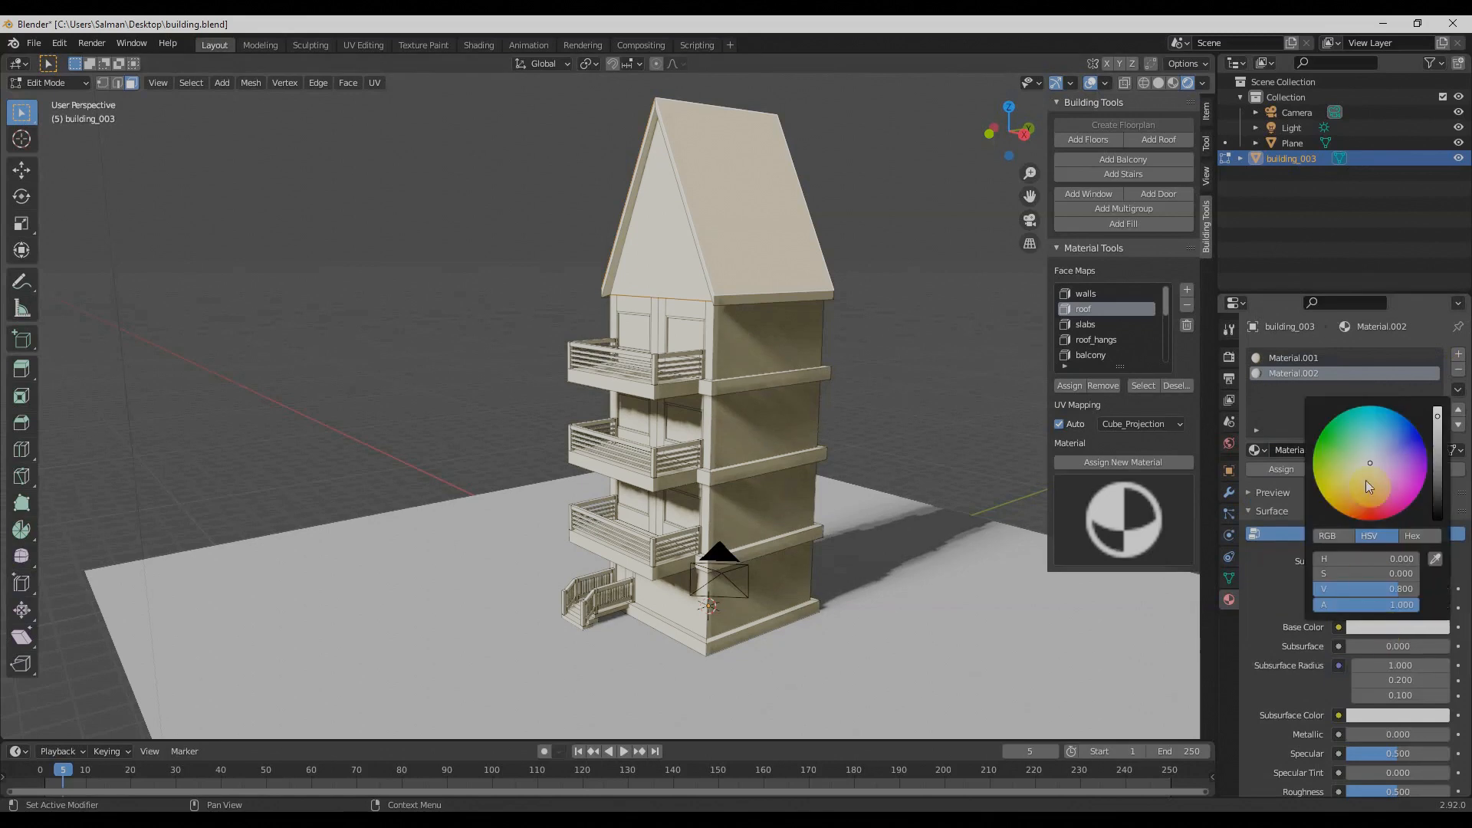
pyautogui.click(1375, 512)
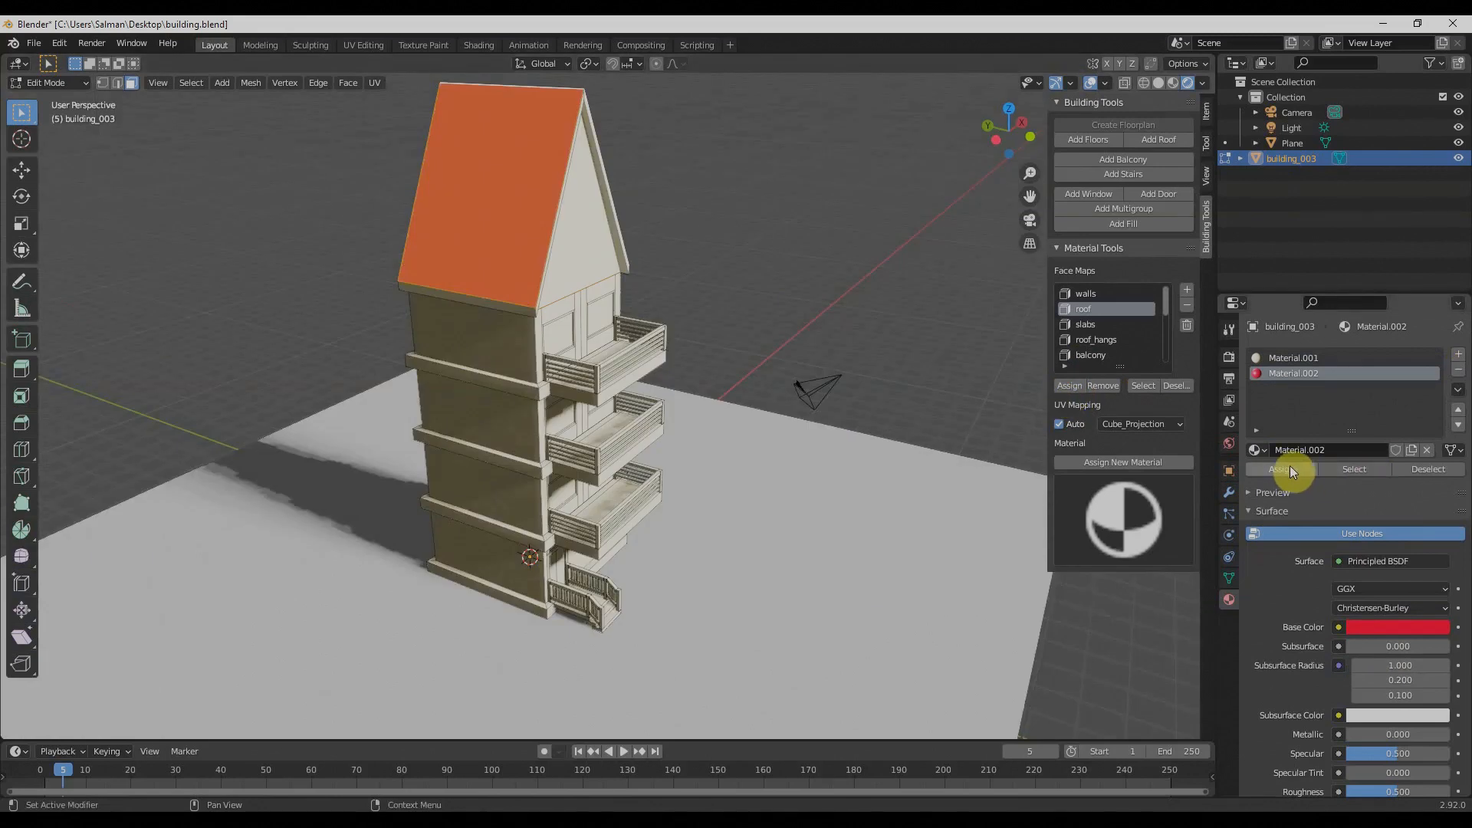
pyautogui.click(1277, 472)
pyautogui.moveTo(608, 427); pyautogui.dragTo(472, 446, button='middle')
pyautogui.scroll(2, 629, 410)
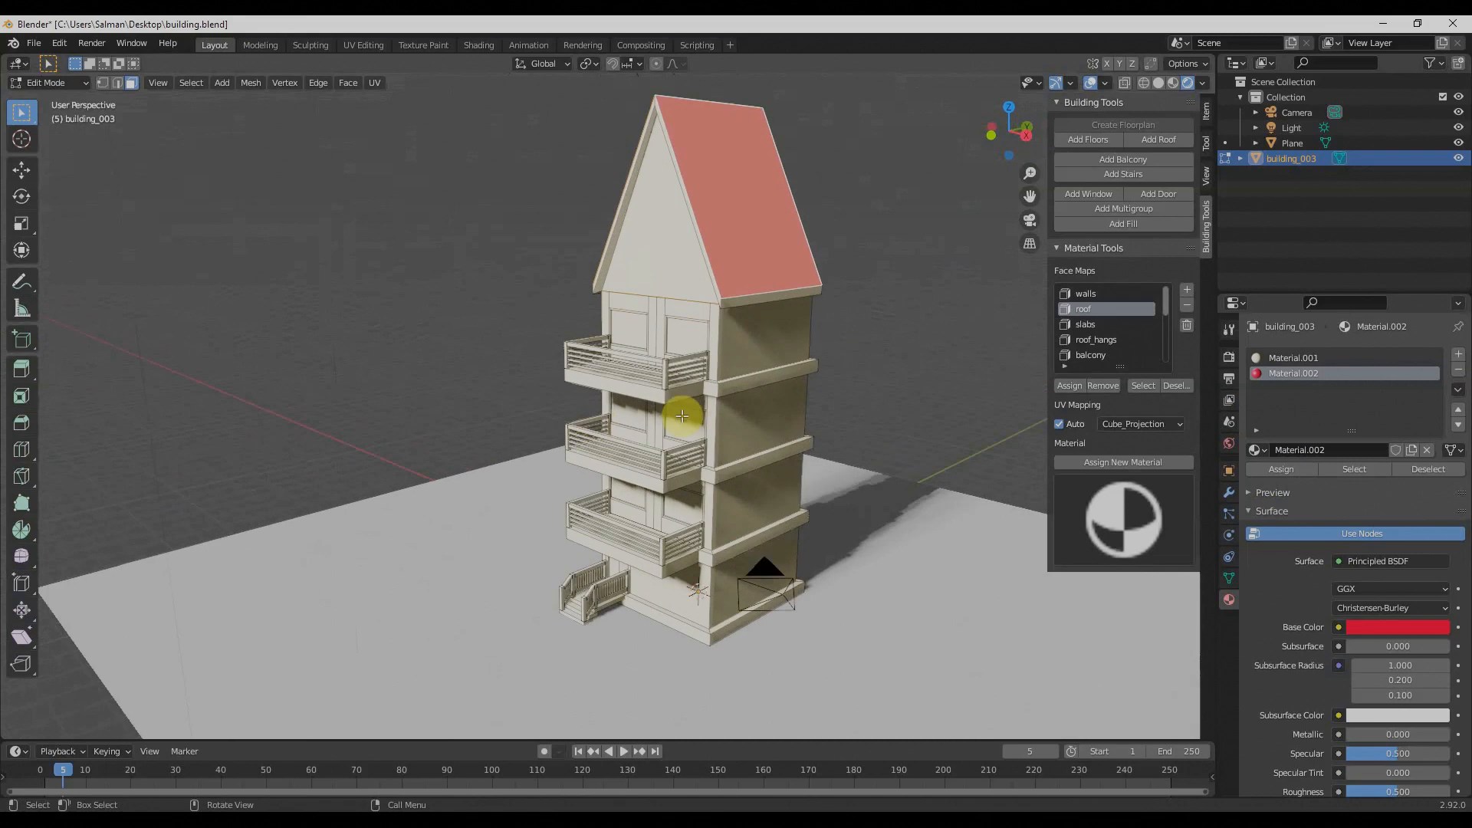
# Choose the slabs face map and add a third material with a light salmon base color
pyautogui.click(1082, 325)
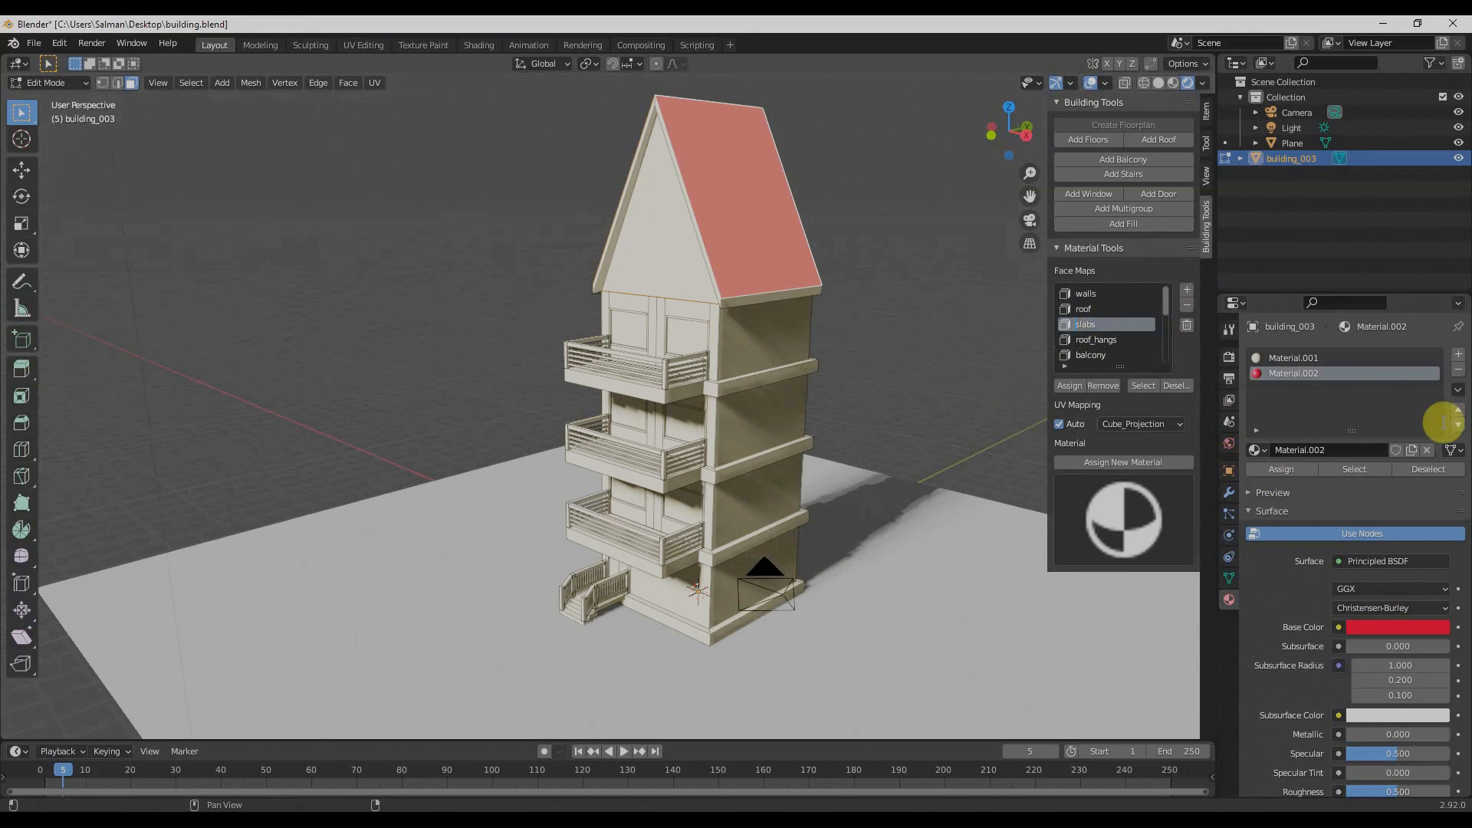
pyautogui.click(1457, 355)
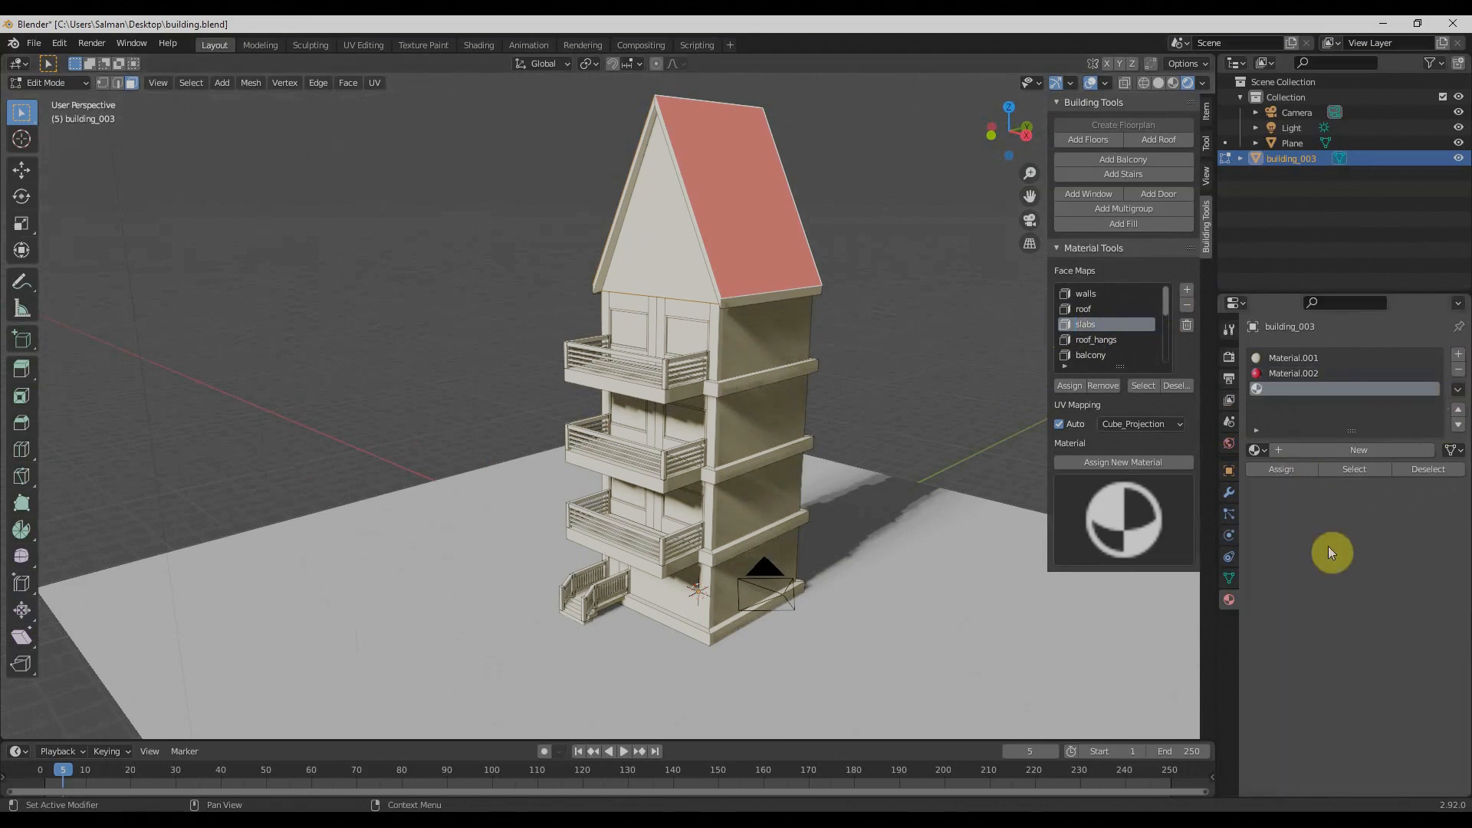
pyautogui.click(1347, 446)
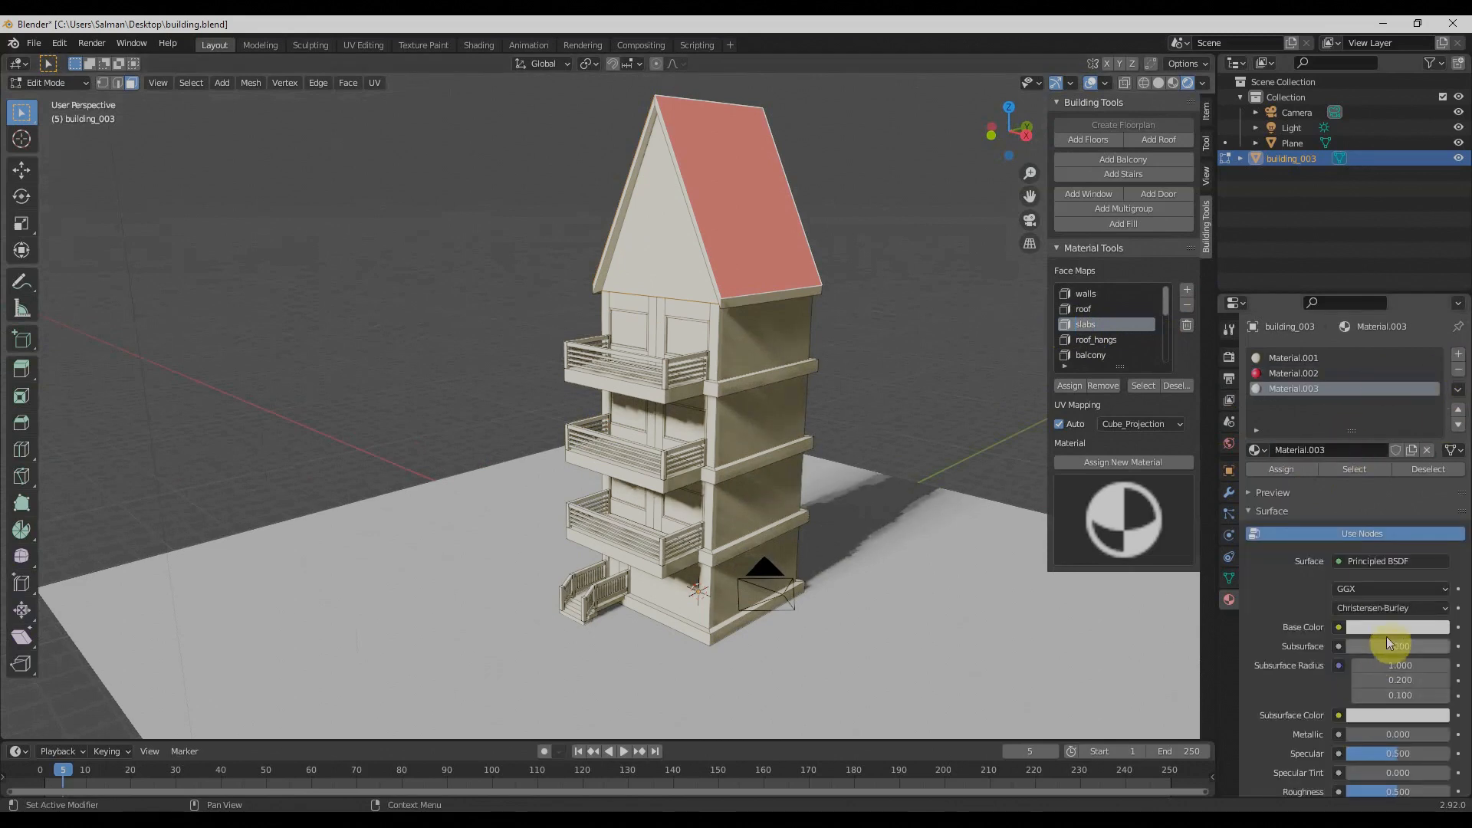
pyautogui.click(1387, 628)
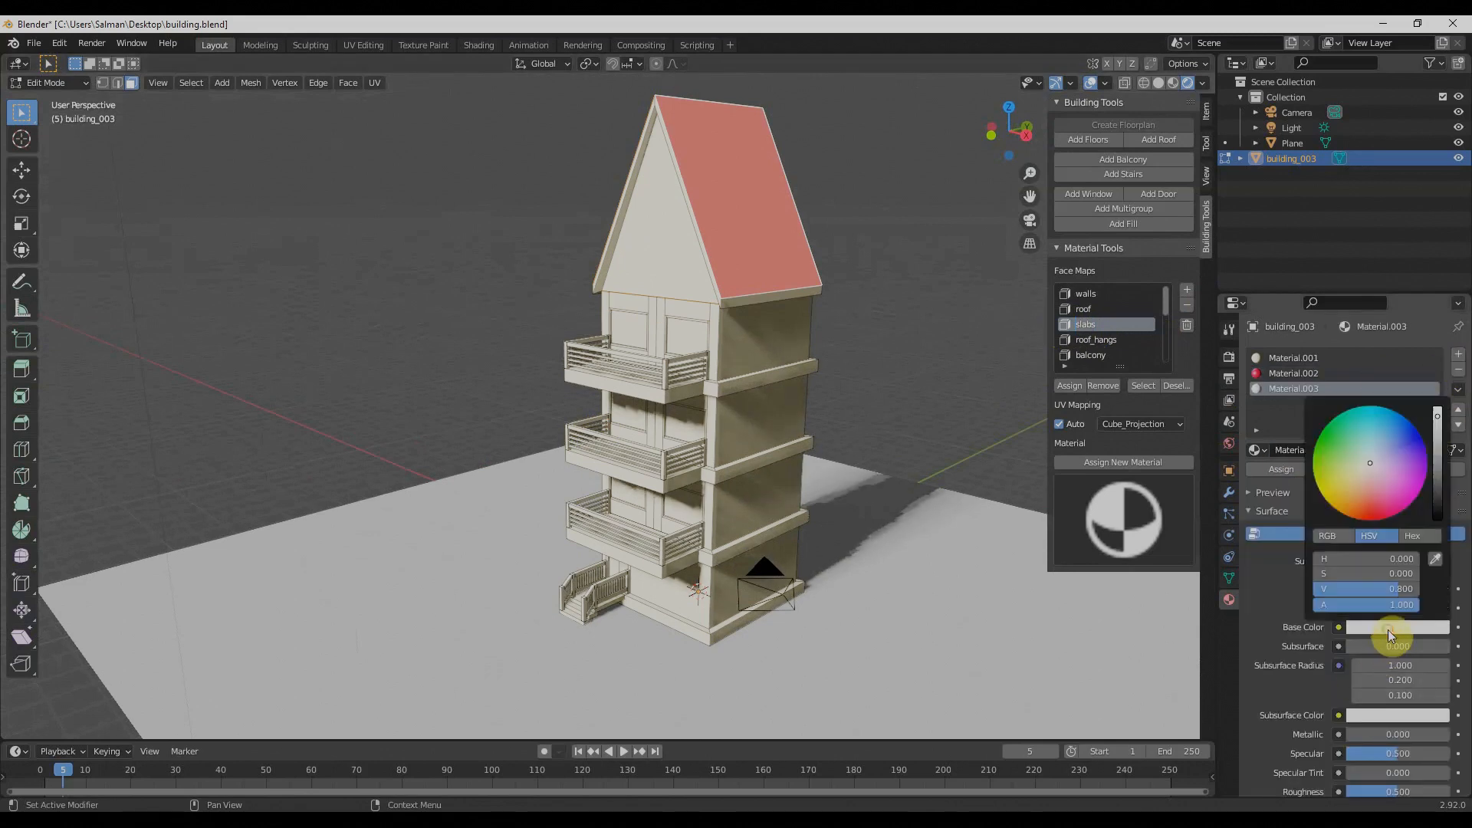
pyautogui.click(1367, 476)
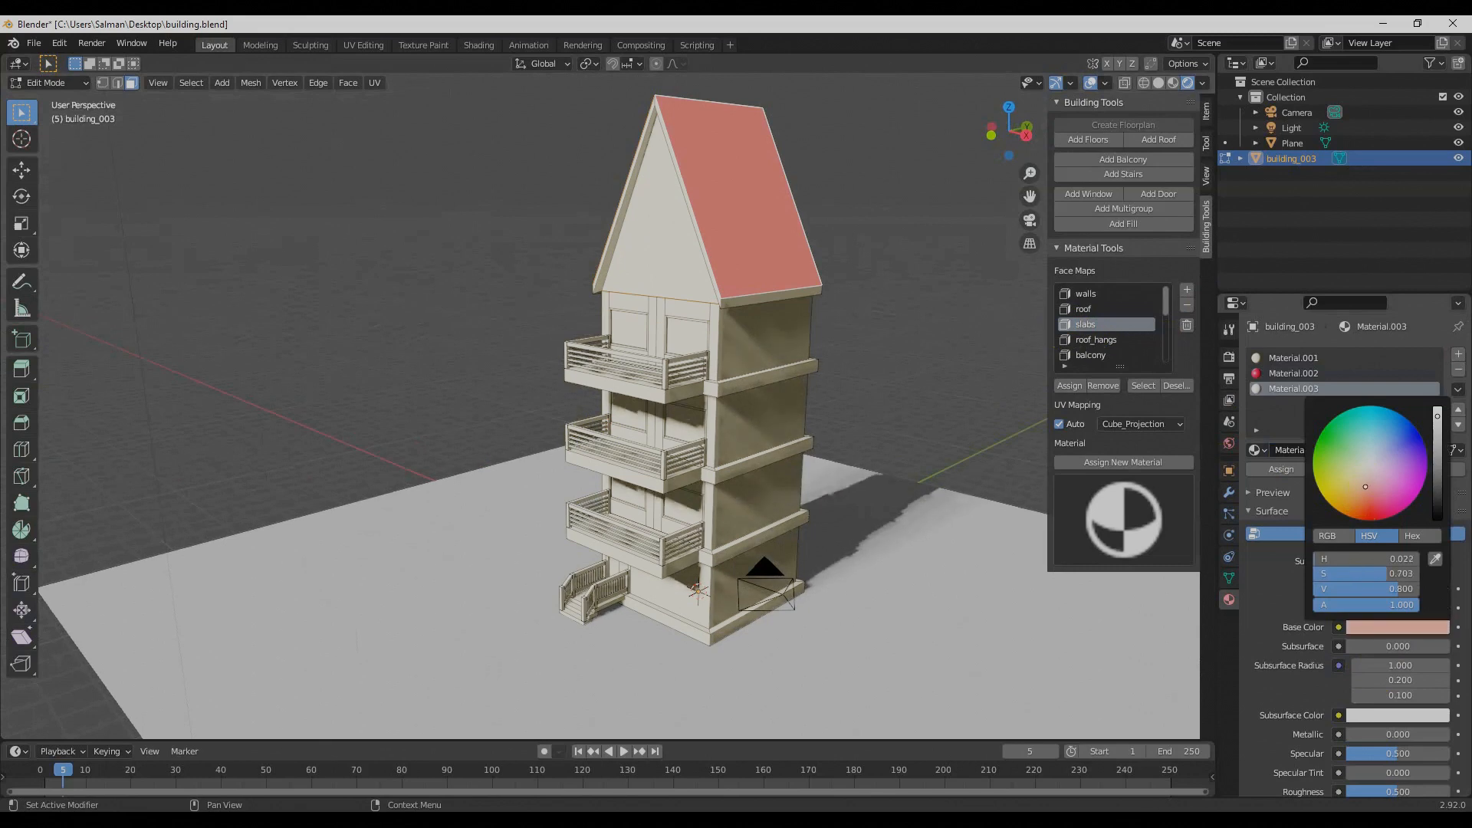
# Add the slab faces to the selection through the slabs face map and assign the salmon material
pyautogui.click(1274, 468)
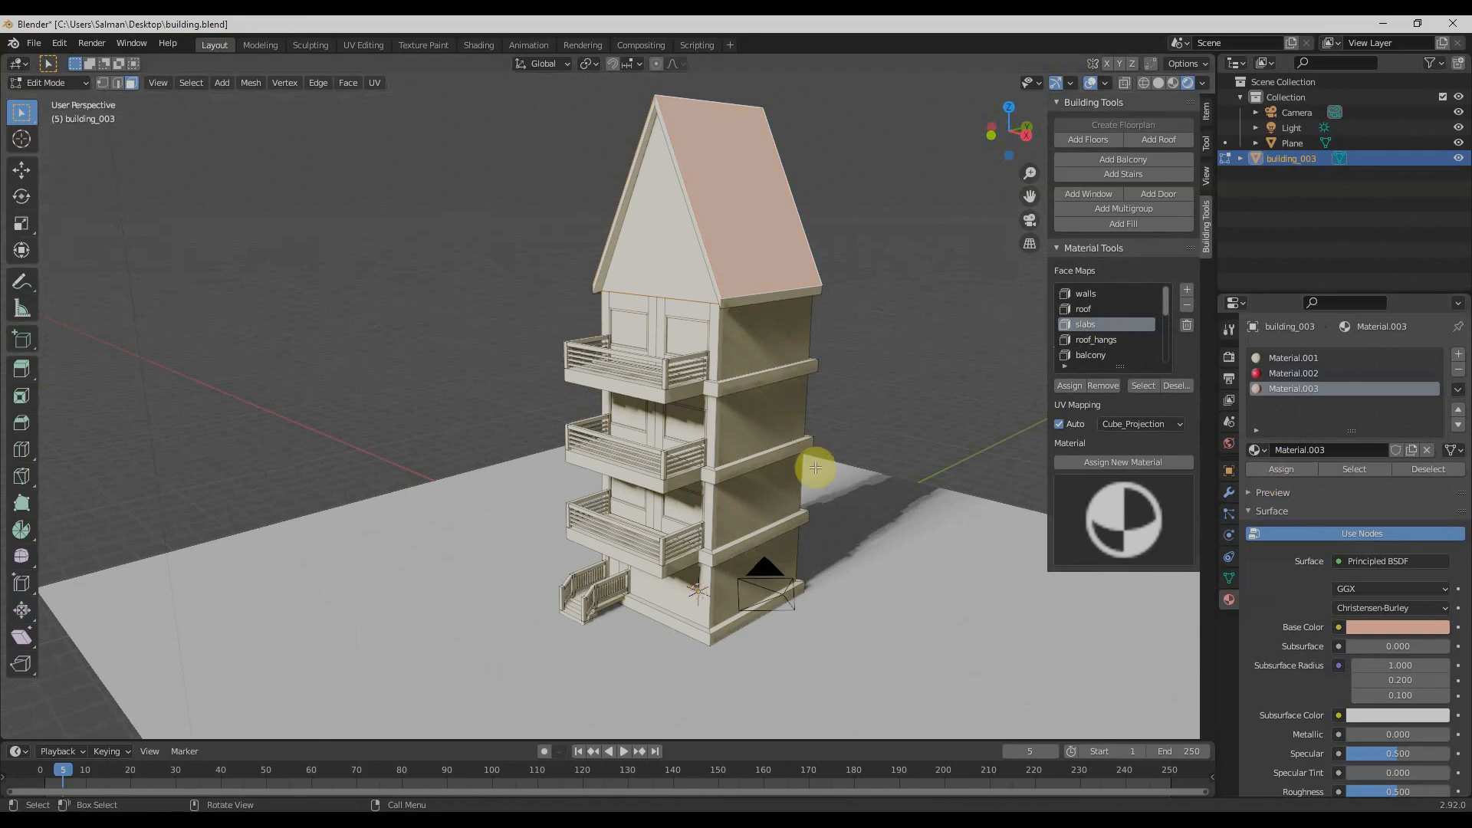
pyautogui.hotkey('ctrl', 'z')
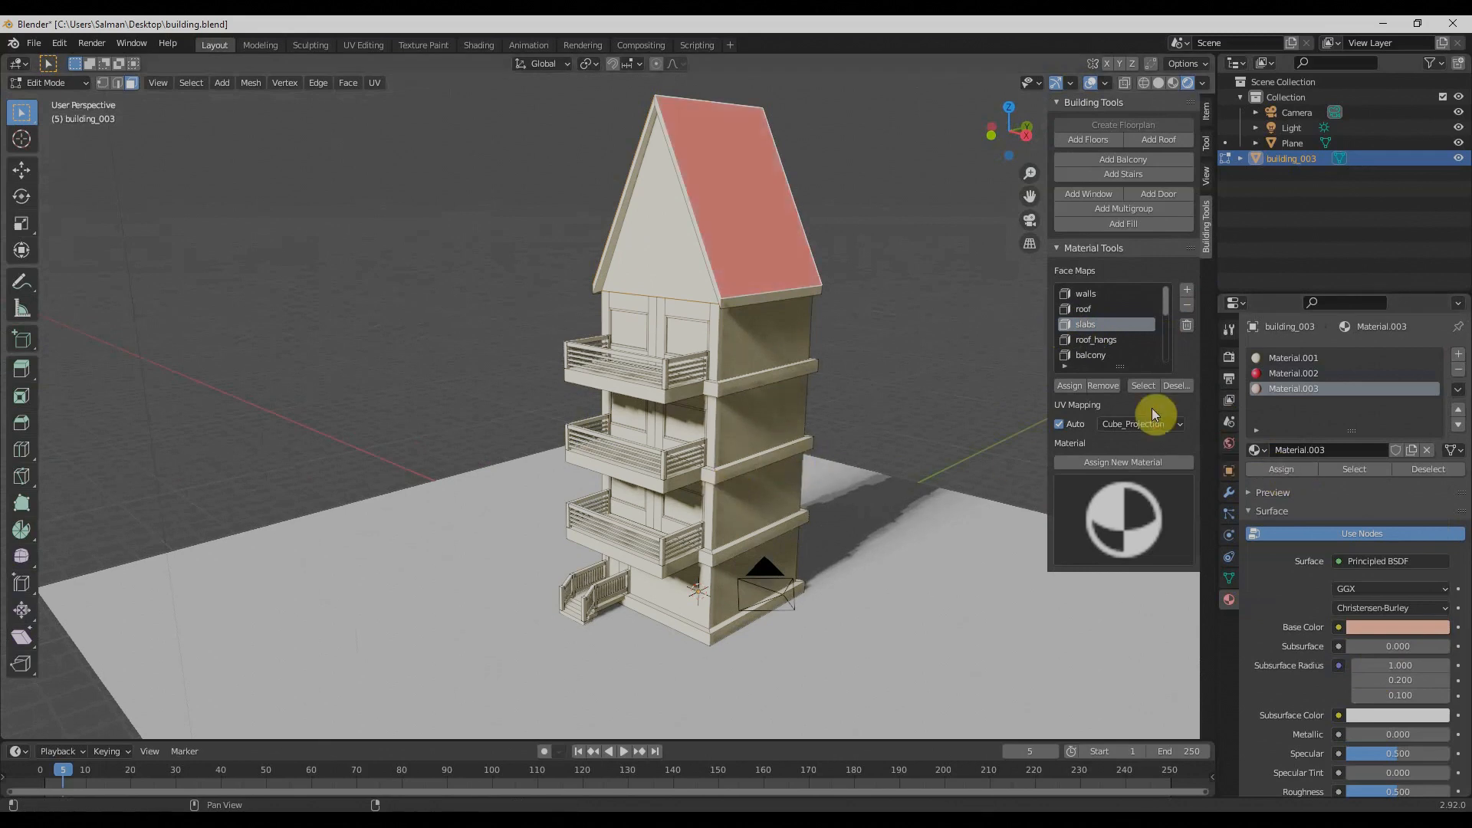
pyautogui.click(1142, 385)
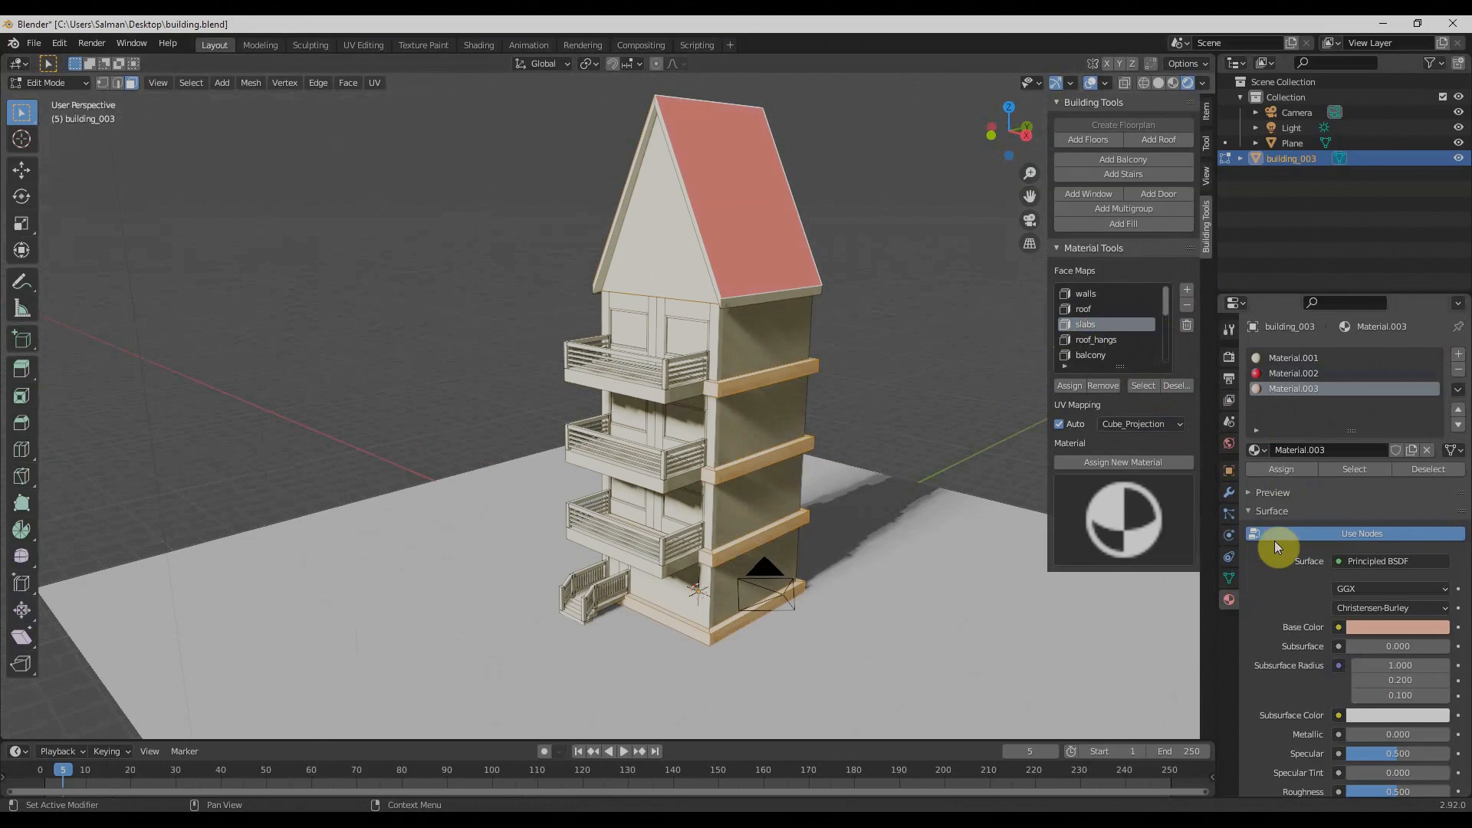
pyautogui.click(1290, 469)
pyautogui.moveTo(1061, 486); pyautogui.dragTo(664, 452, button='middle')
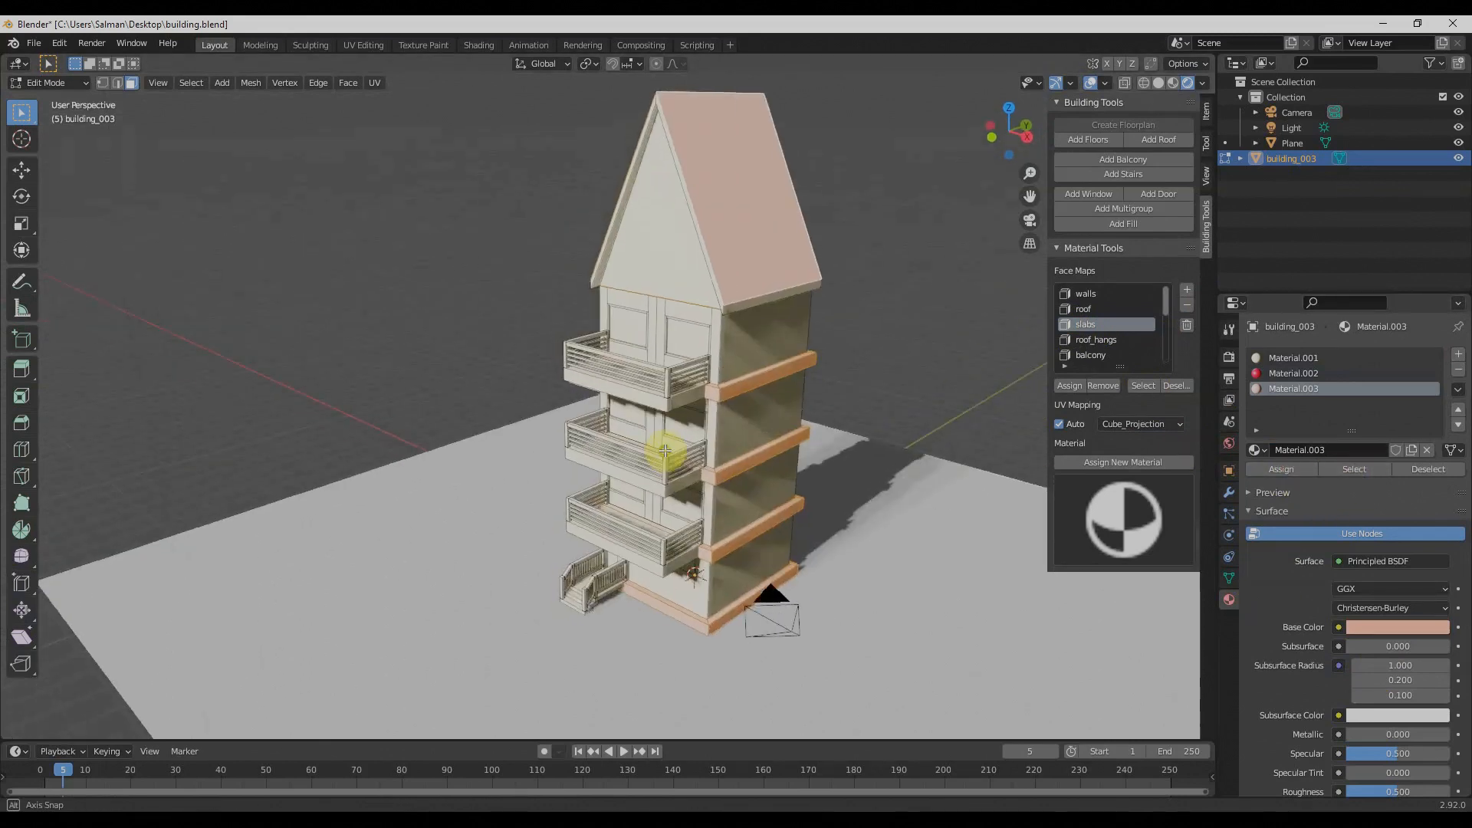
# Pick a rail face on the top front balcony so that the railing_rails face map becomes active
pyautogui.scroll(4, 780, 407)
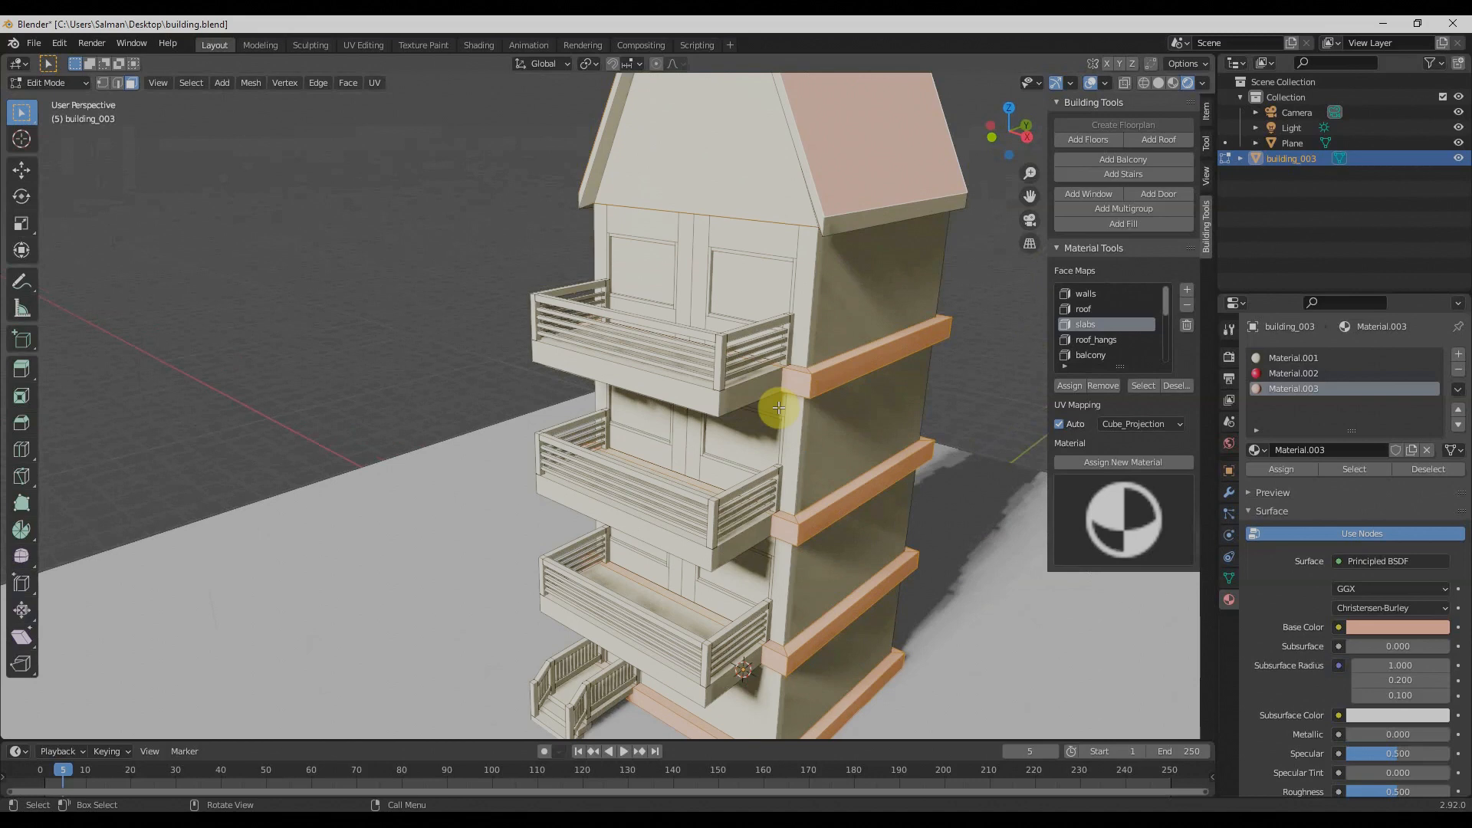
pyautogui.scroll(-4, 863, 335)
pyautogui.moveTo(864, 342); pyautogui.dragTo(795, 326, button='middle')
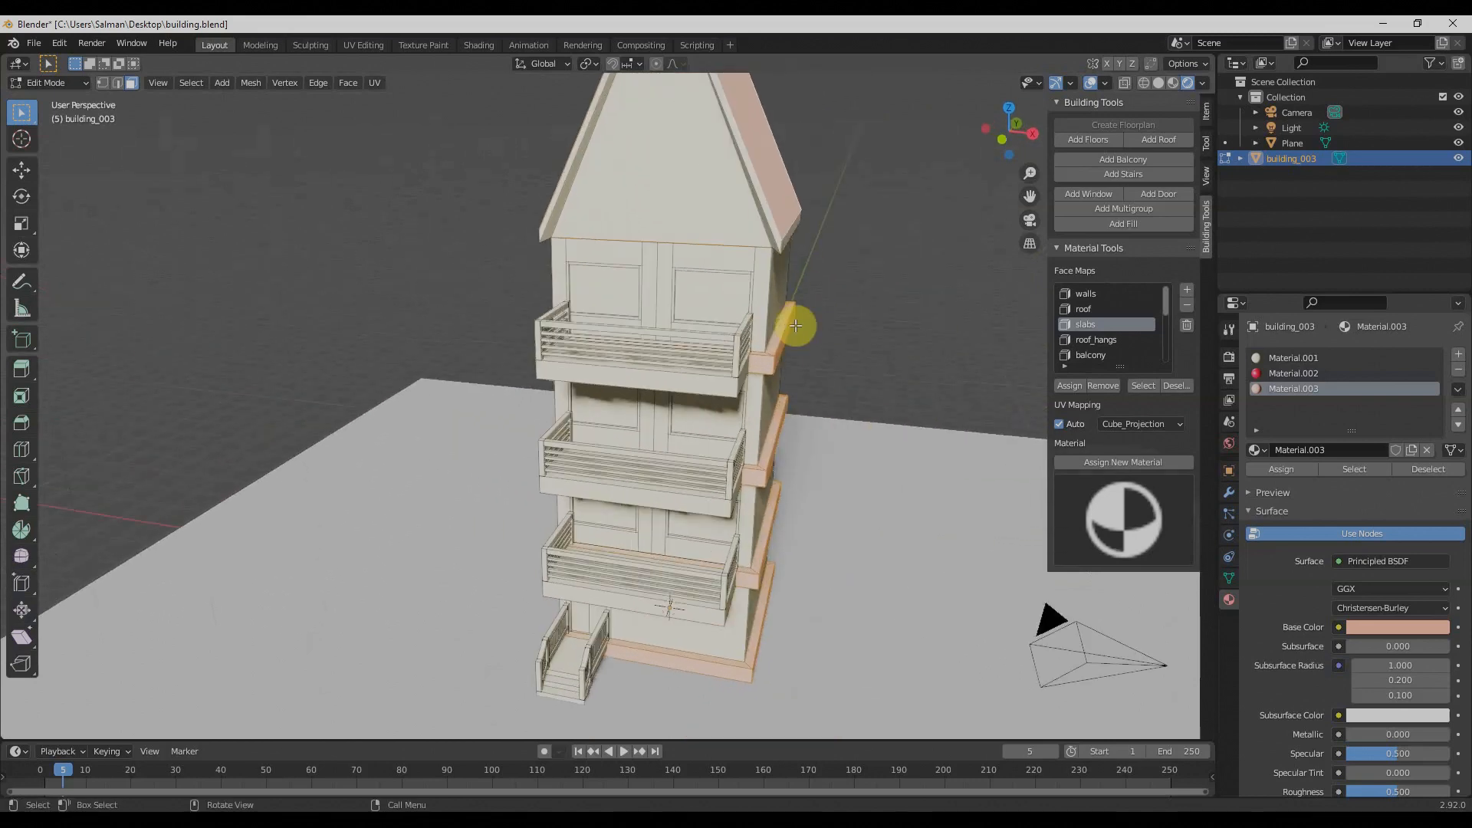
pyautogui.click(1111, 340)
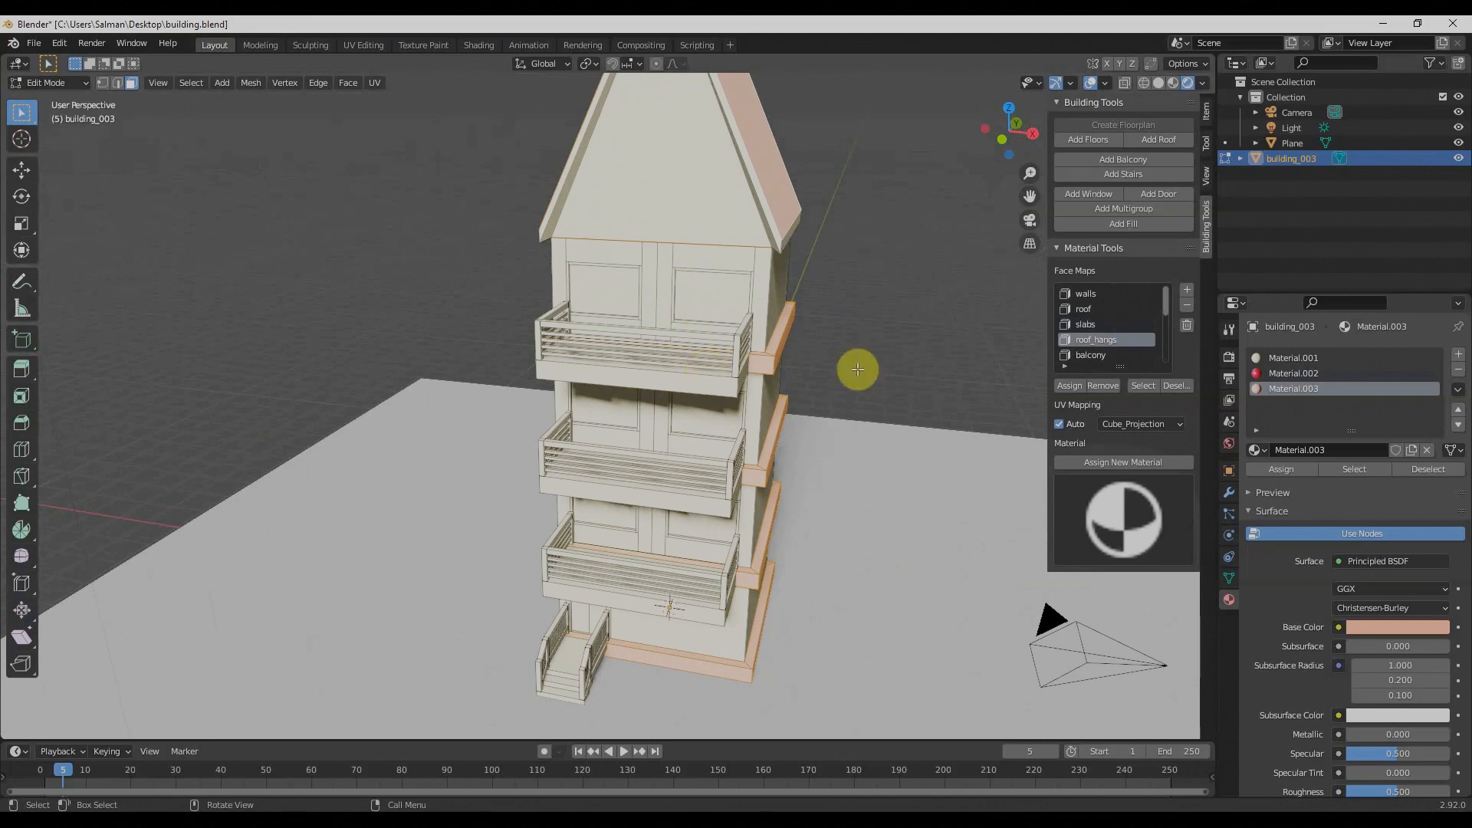
pyautogui.click(1084, 354)
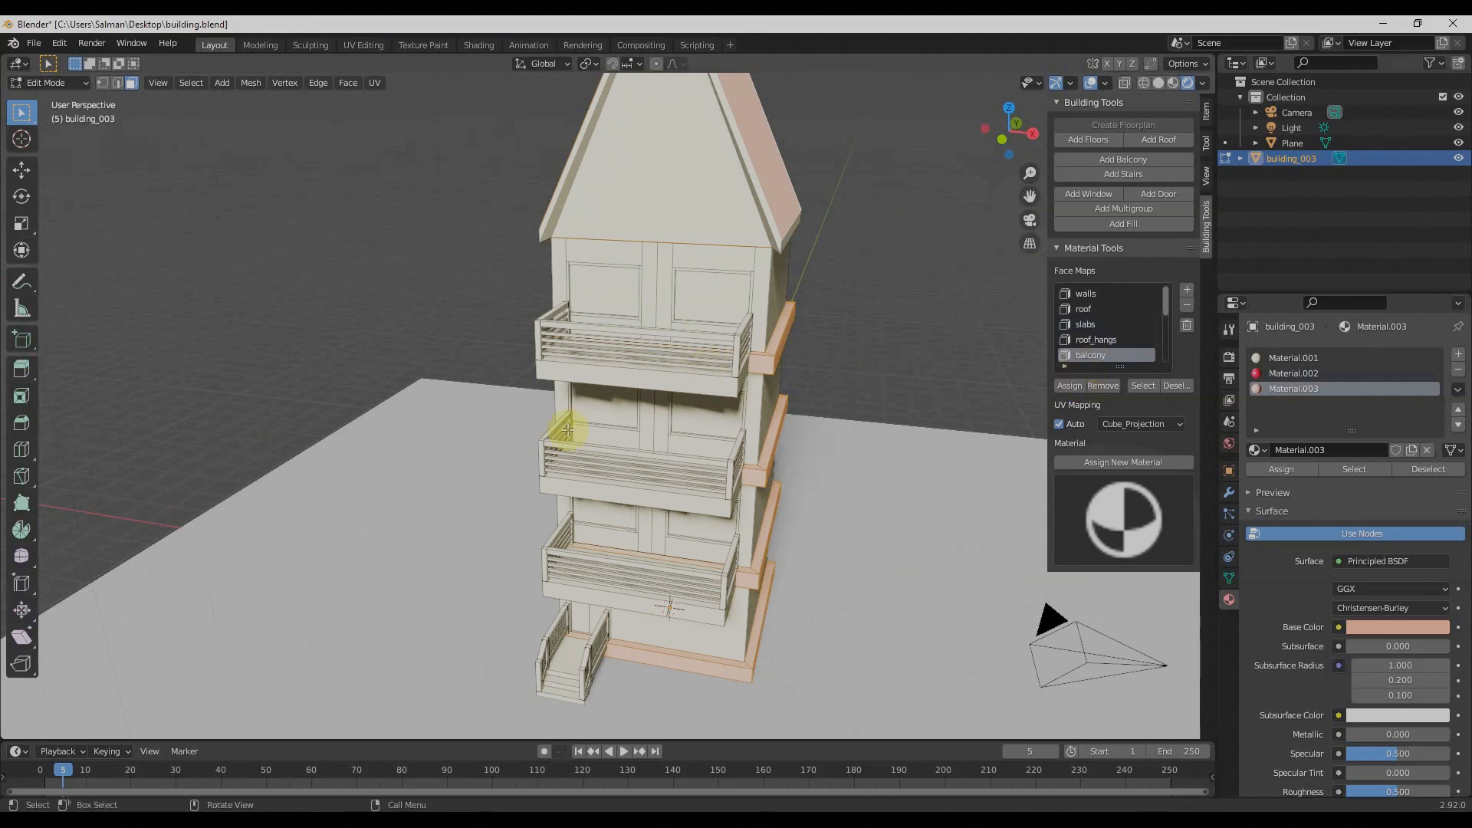
pyautogui.click(659, 334)
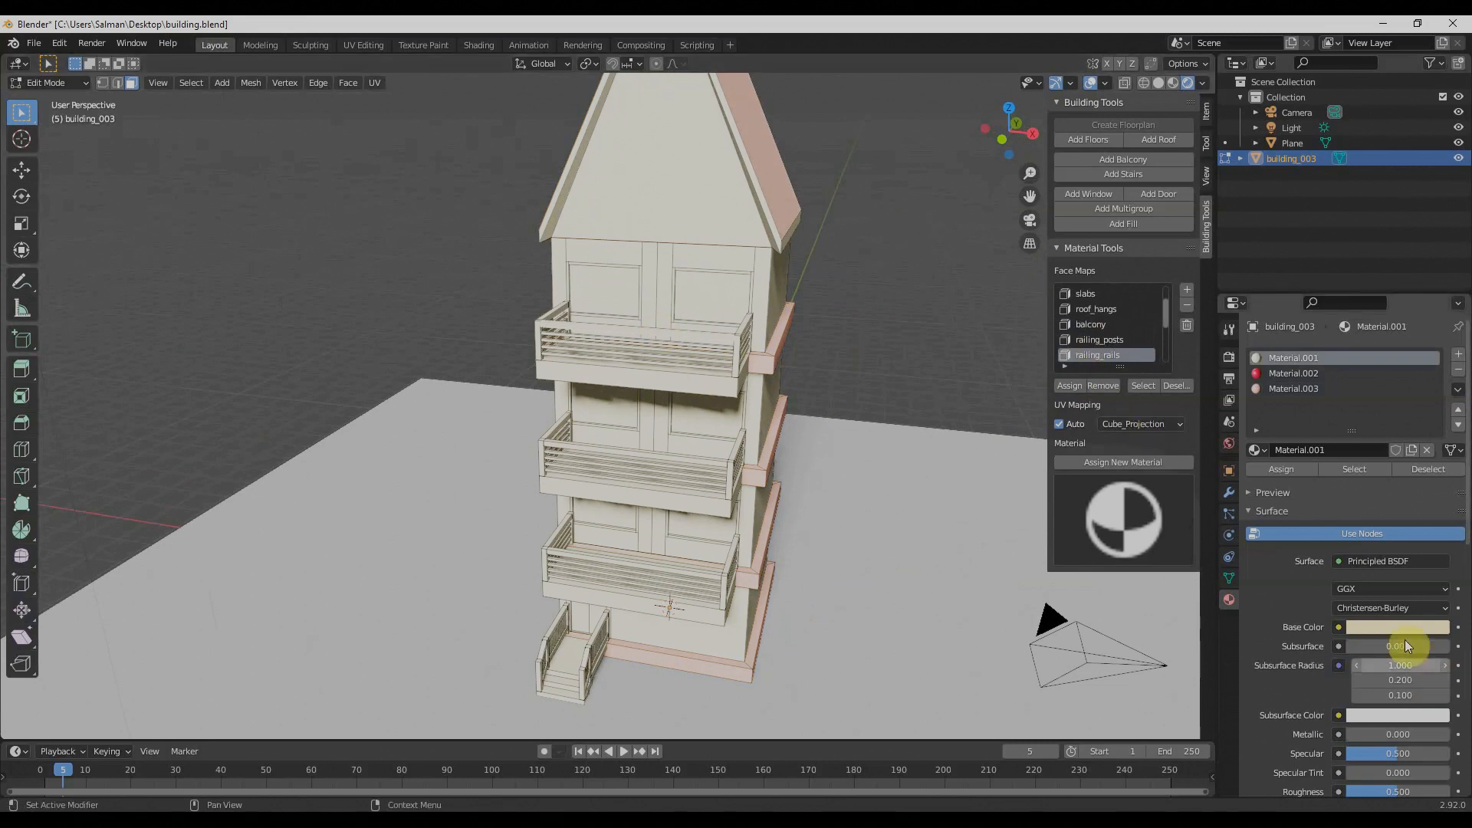
# Add a fourth material slot with a new material and darken its base color to gray with value 0.184
pyautogui.click(1456, 354)
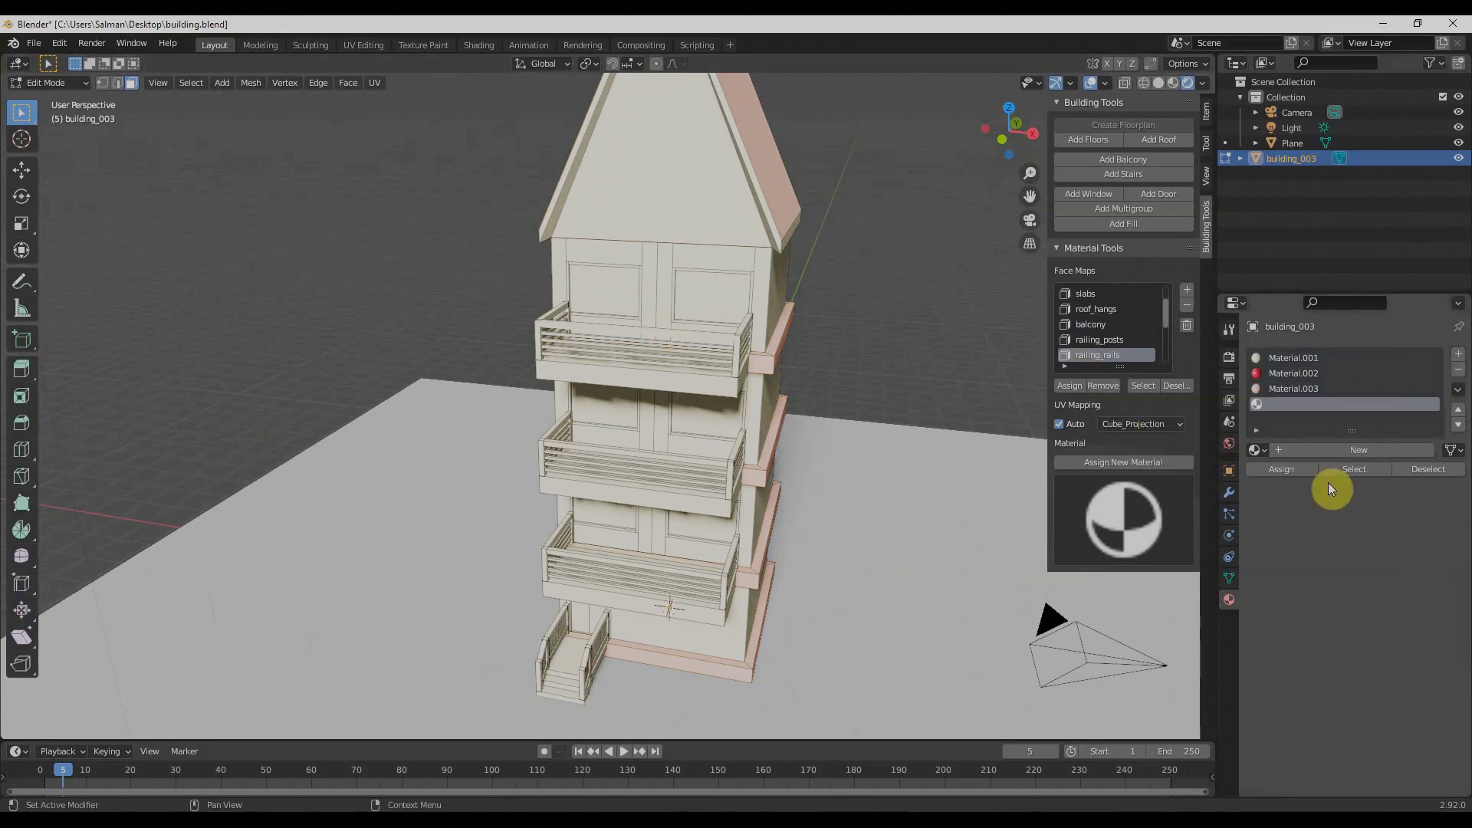
pyautogui.click(1357, 448)
pyautogui.click(1404, 629)
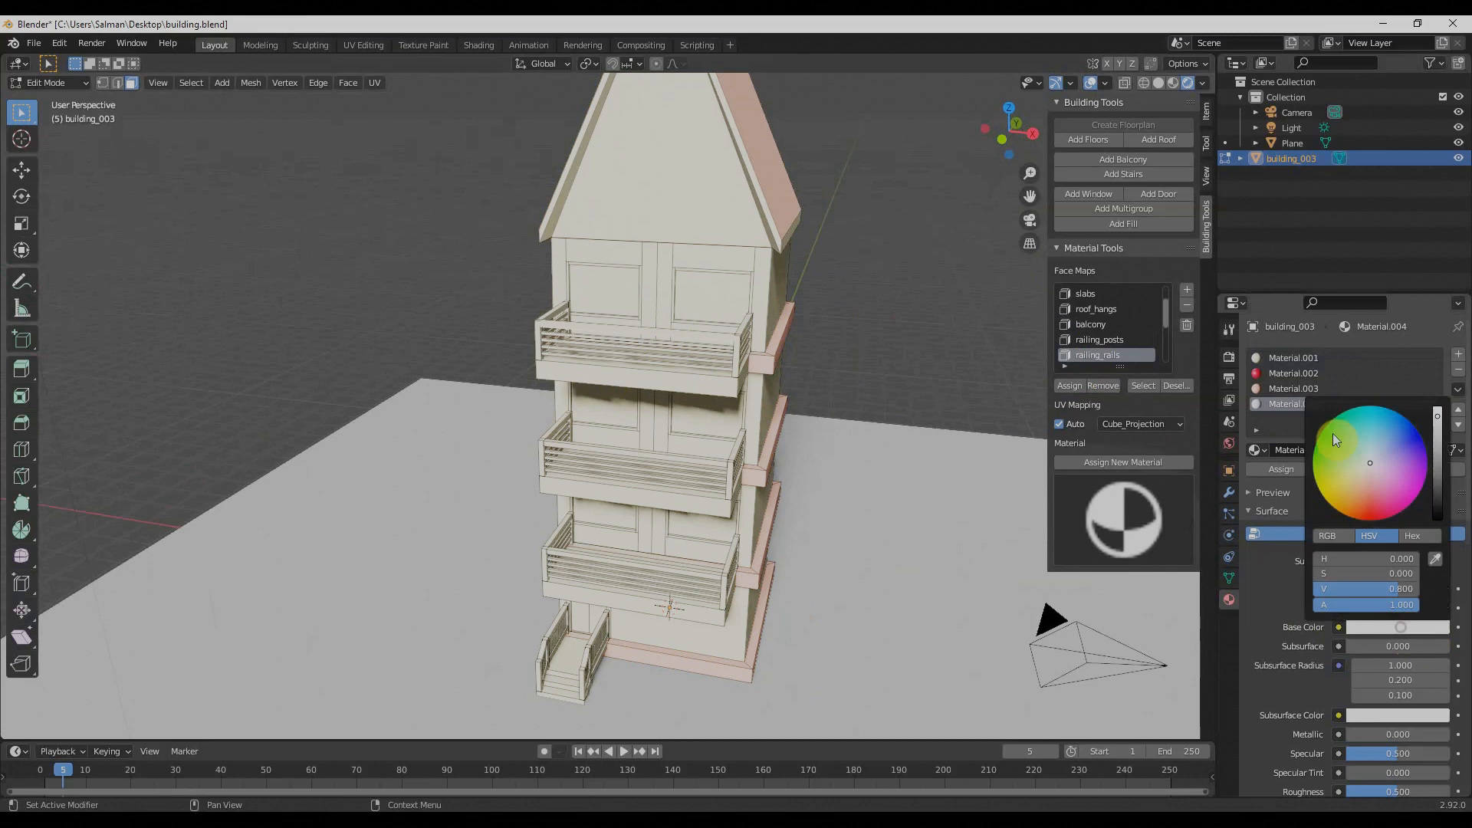
pyautogui.click(1439, 472)
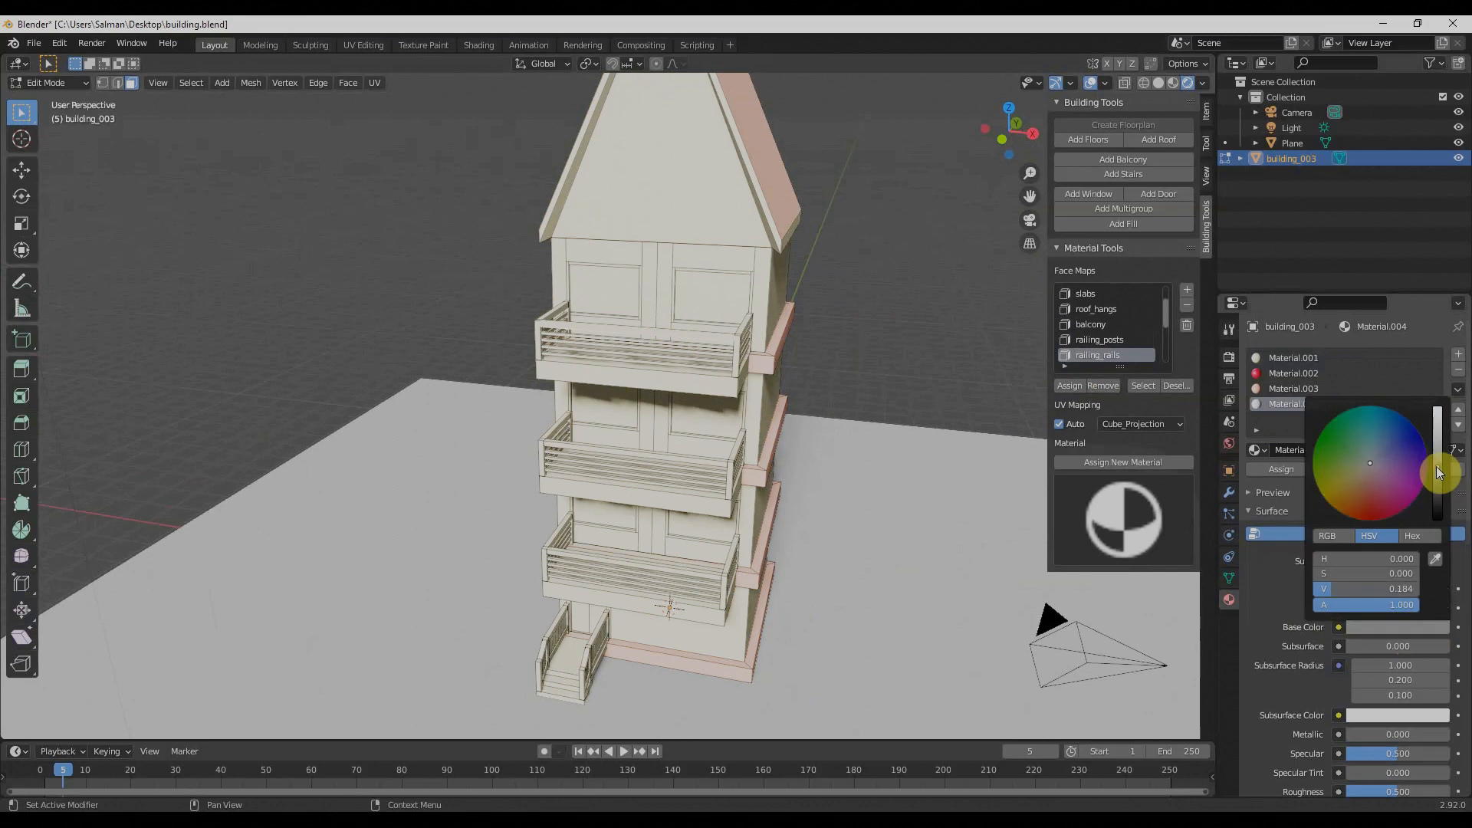
# Select the rail faces through the railing_rails face map, assign the gray material and check the balconies in Object Mode
pyautogui.click(1143, 386)
pyautogui.click(1285, 469)
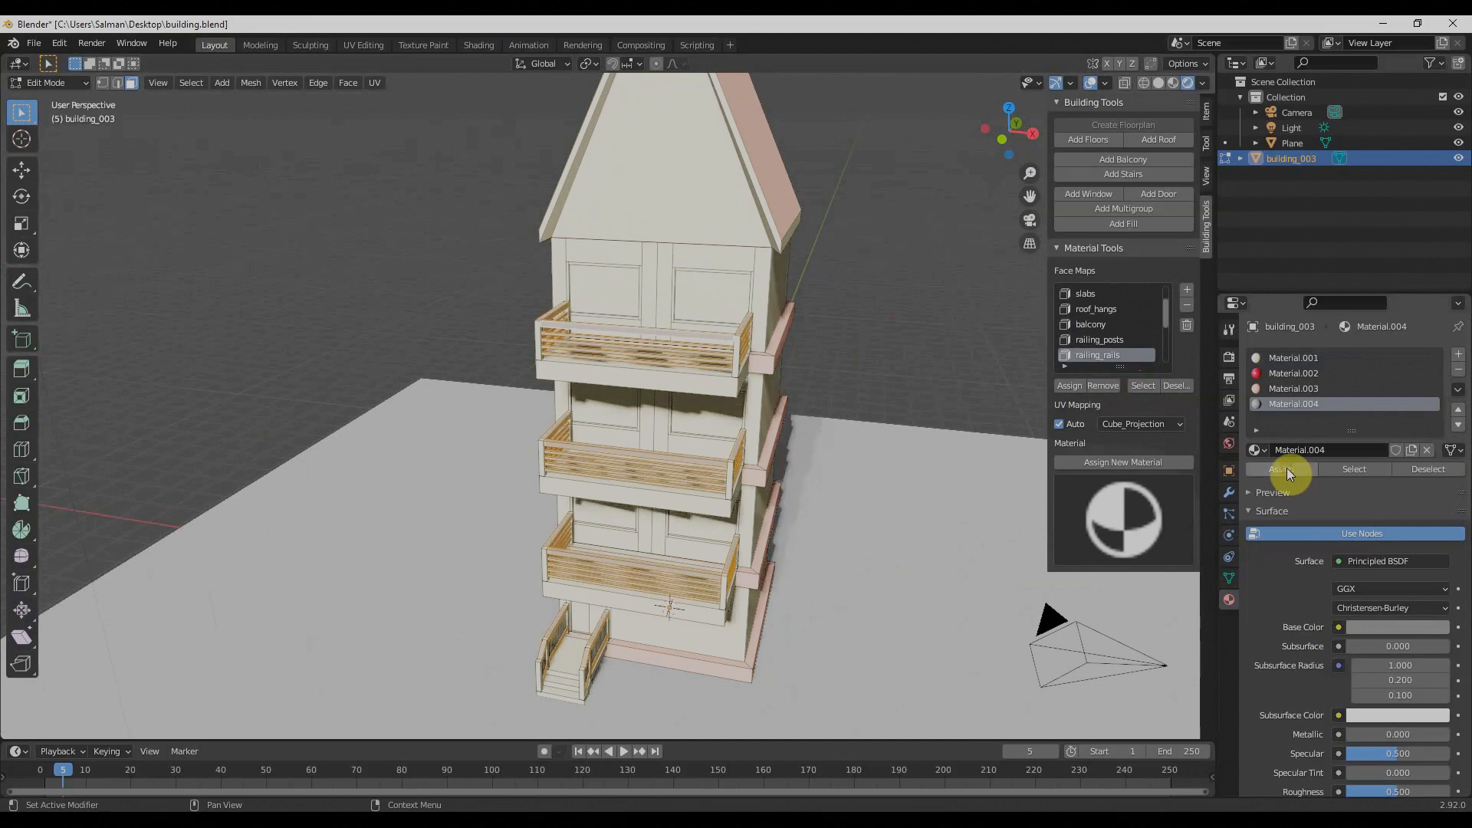
pyautogui.moveTo(651, 516); pyautogui.dragTo(972, 571, button='middle')
pyautogui.press('Tab')
pyautogui.scroll(-4, 678, 540)
pyautogui.scroll(4, 749, 537)
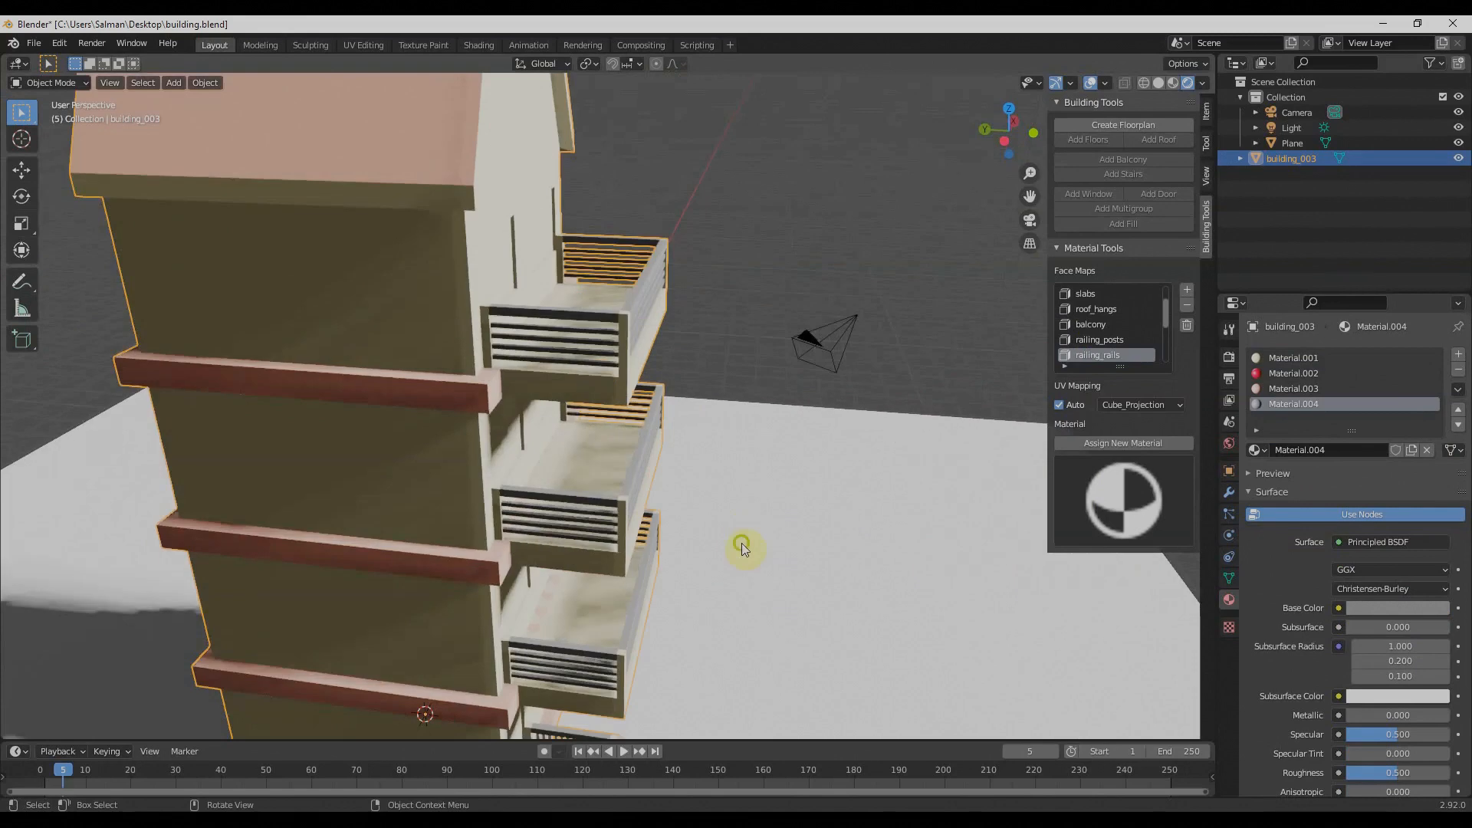
pyautogui.moveTo(749, 542); pyautogui.dragTo(700, 536, button='middle')
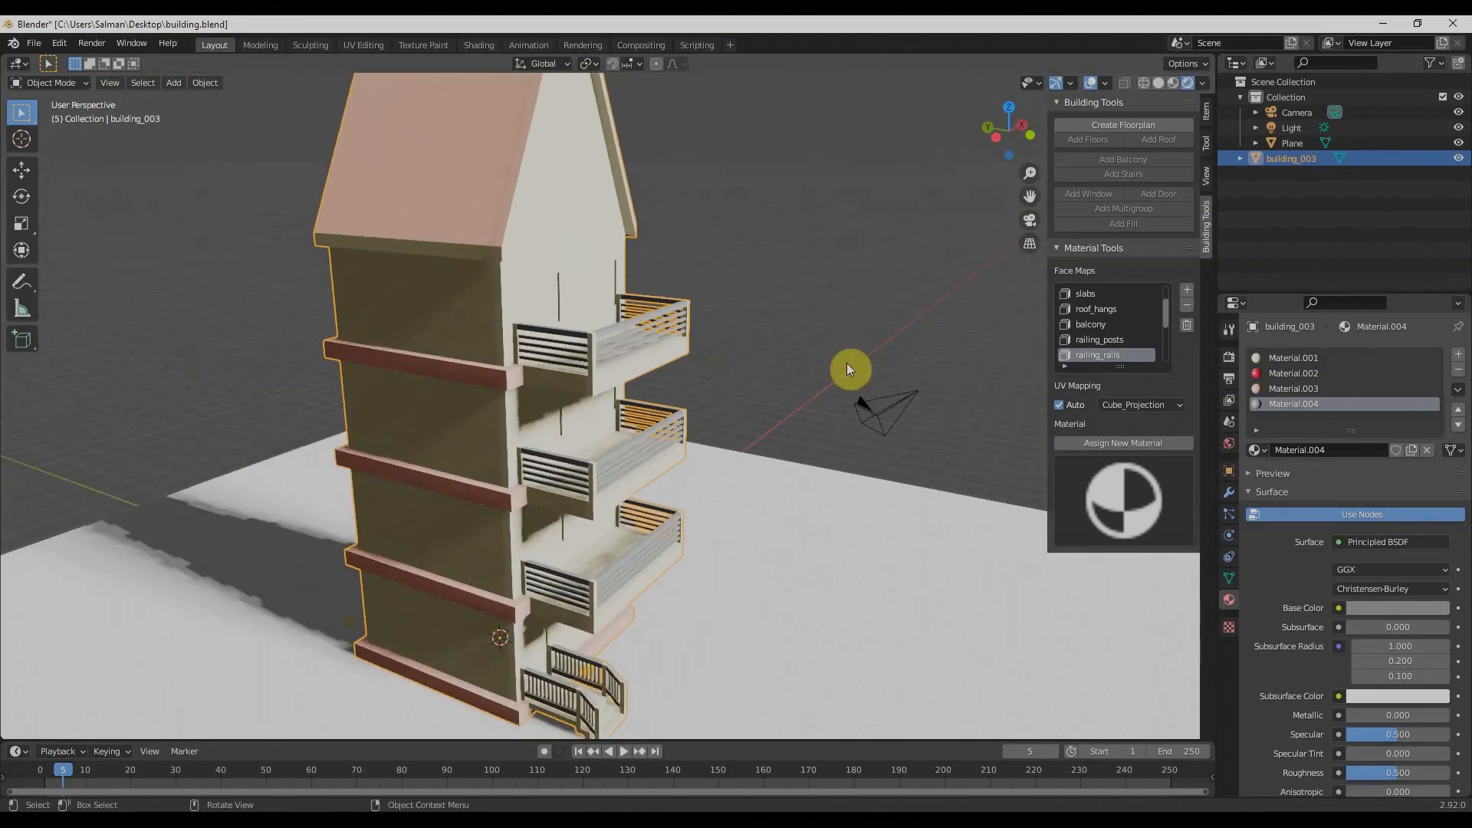
# Return to Edit Mode, pick a window face and add a fifth material with a cyan base color
pyautogui.press('Tab')
pyautogui.moveTo(824, 371); pyautogui.dragTo(674, 263, button='middle')
pyautogui.click(696, 288)
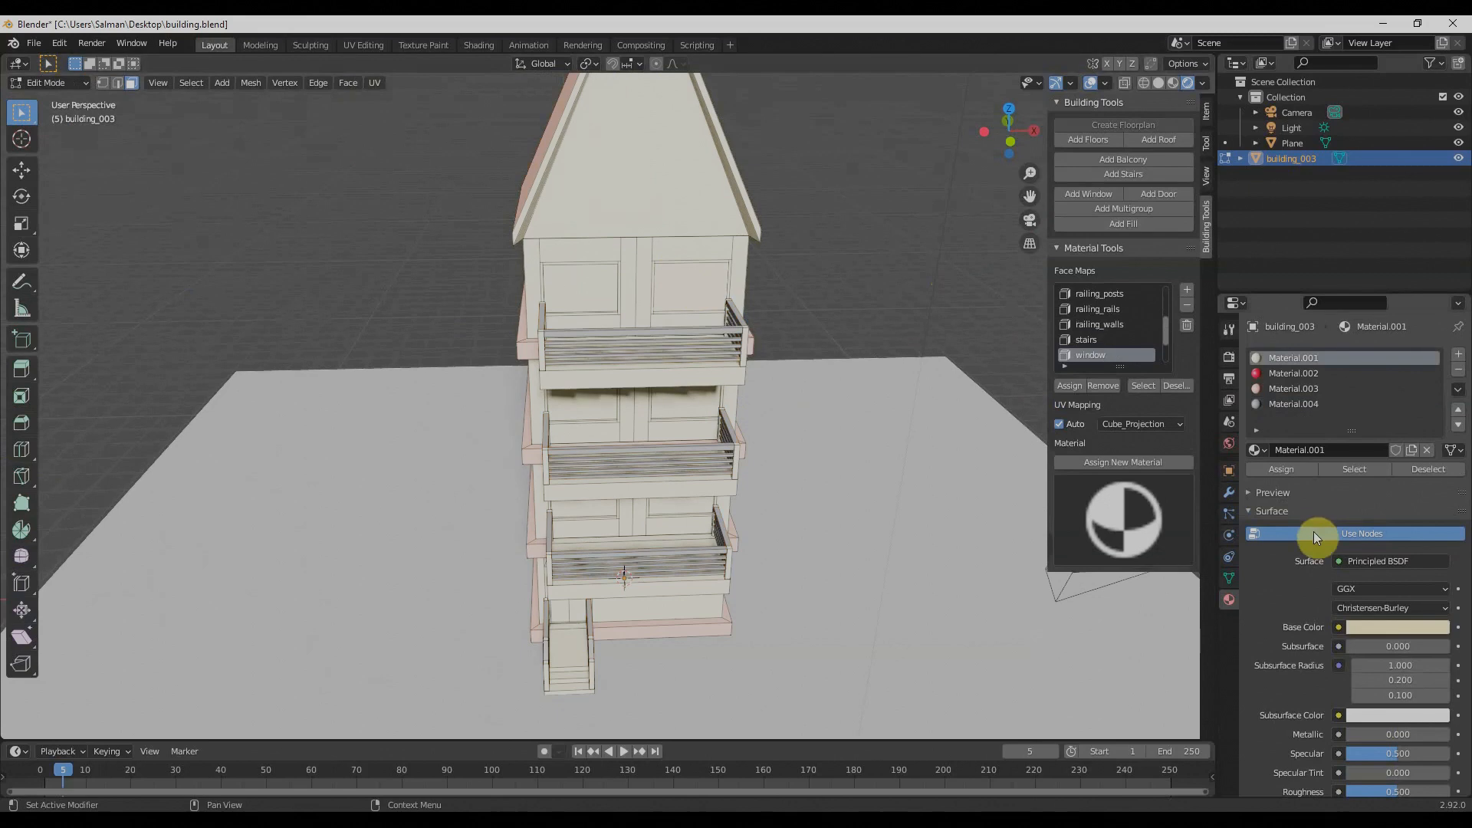
pyautogui.click(1459, 356)
pyautogui.click(1334, 449)
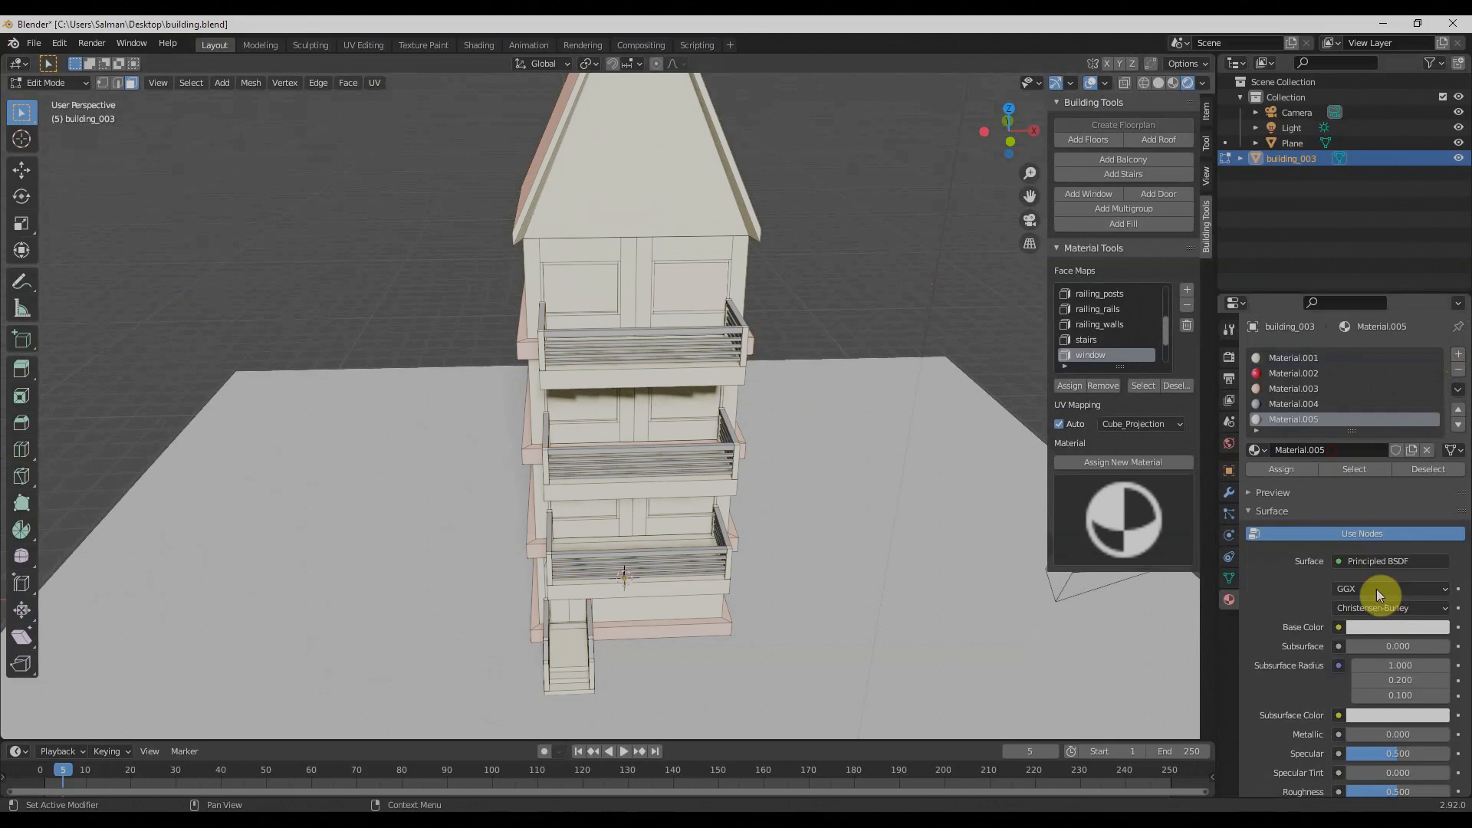
pyautogui.click(1393, 627)
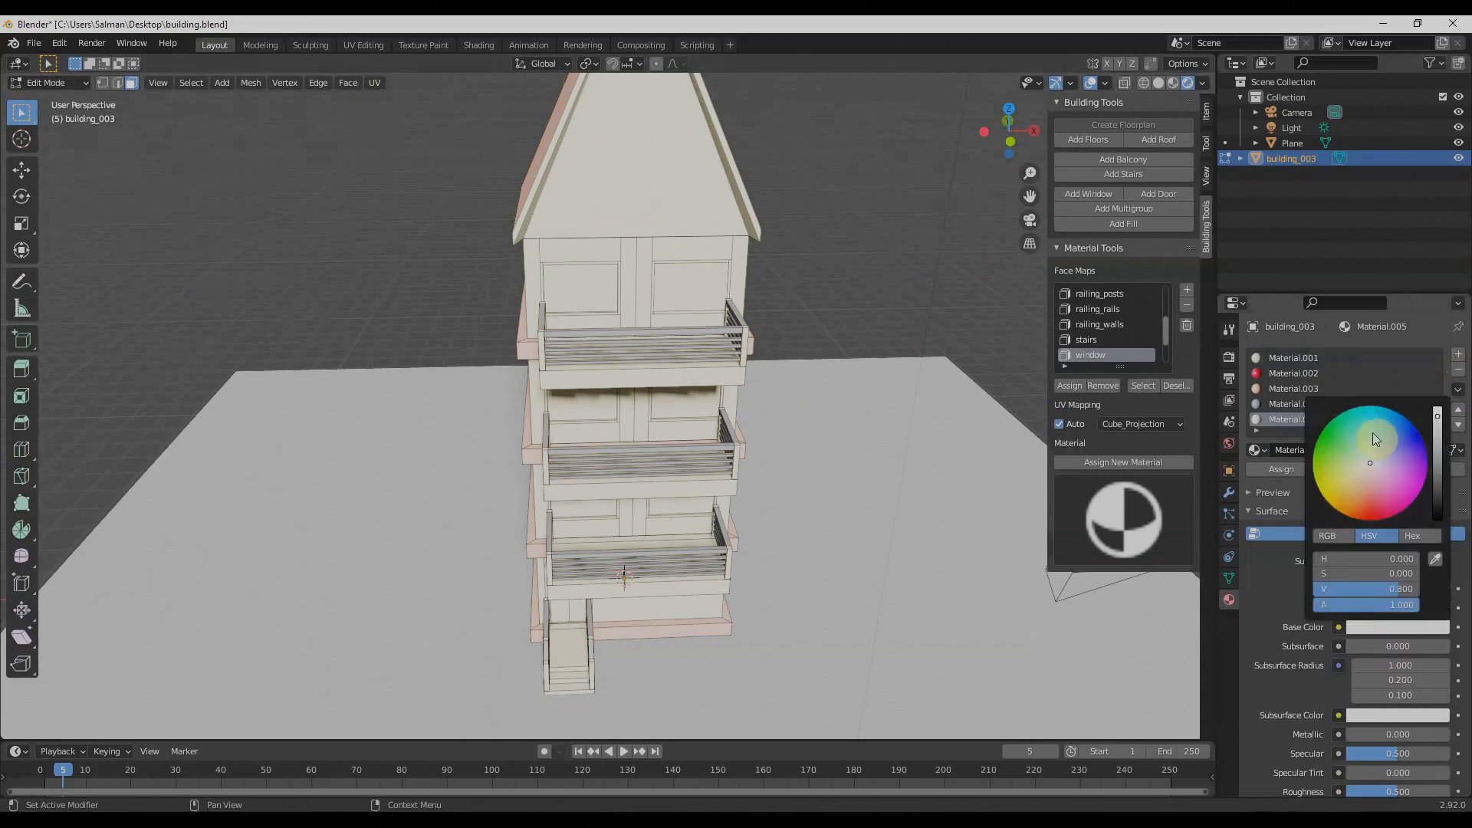
pyautogui.click(1369, 423)
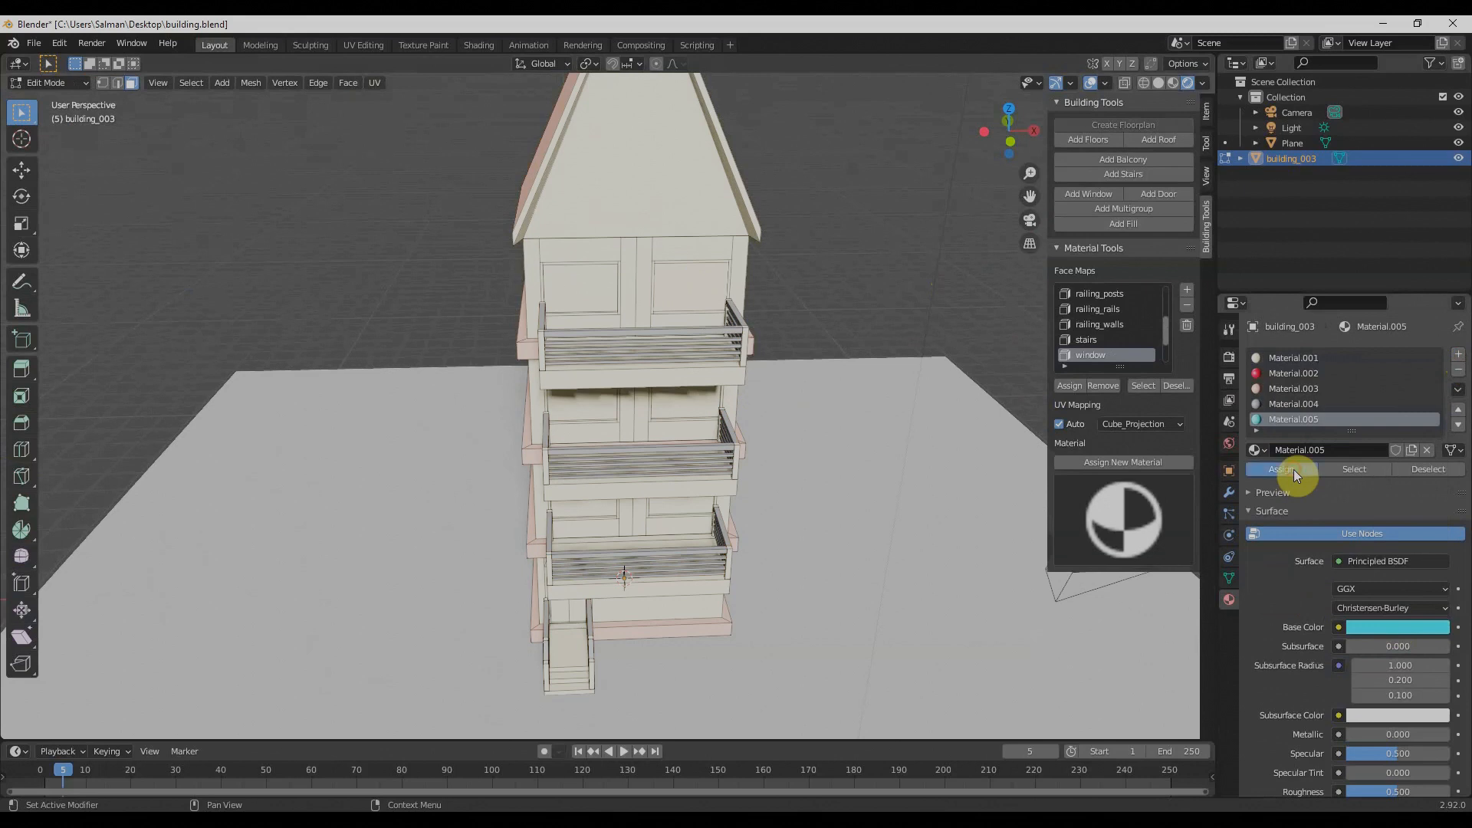
# Select the window faces through the window face map and assign the cyan material to them
pyautogui.click(1144, 386)
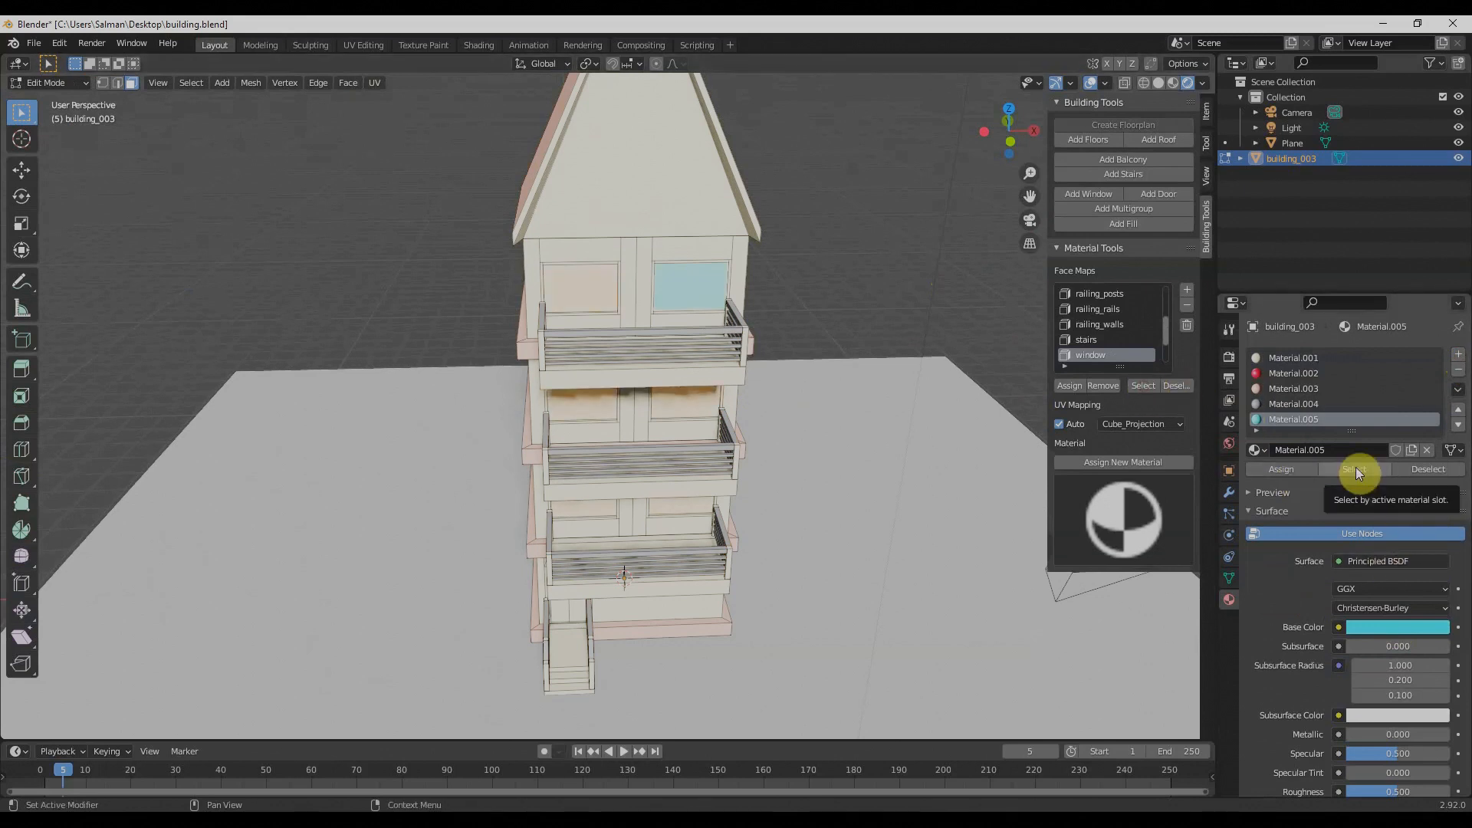
pyautogui.click(1296, 472)
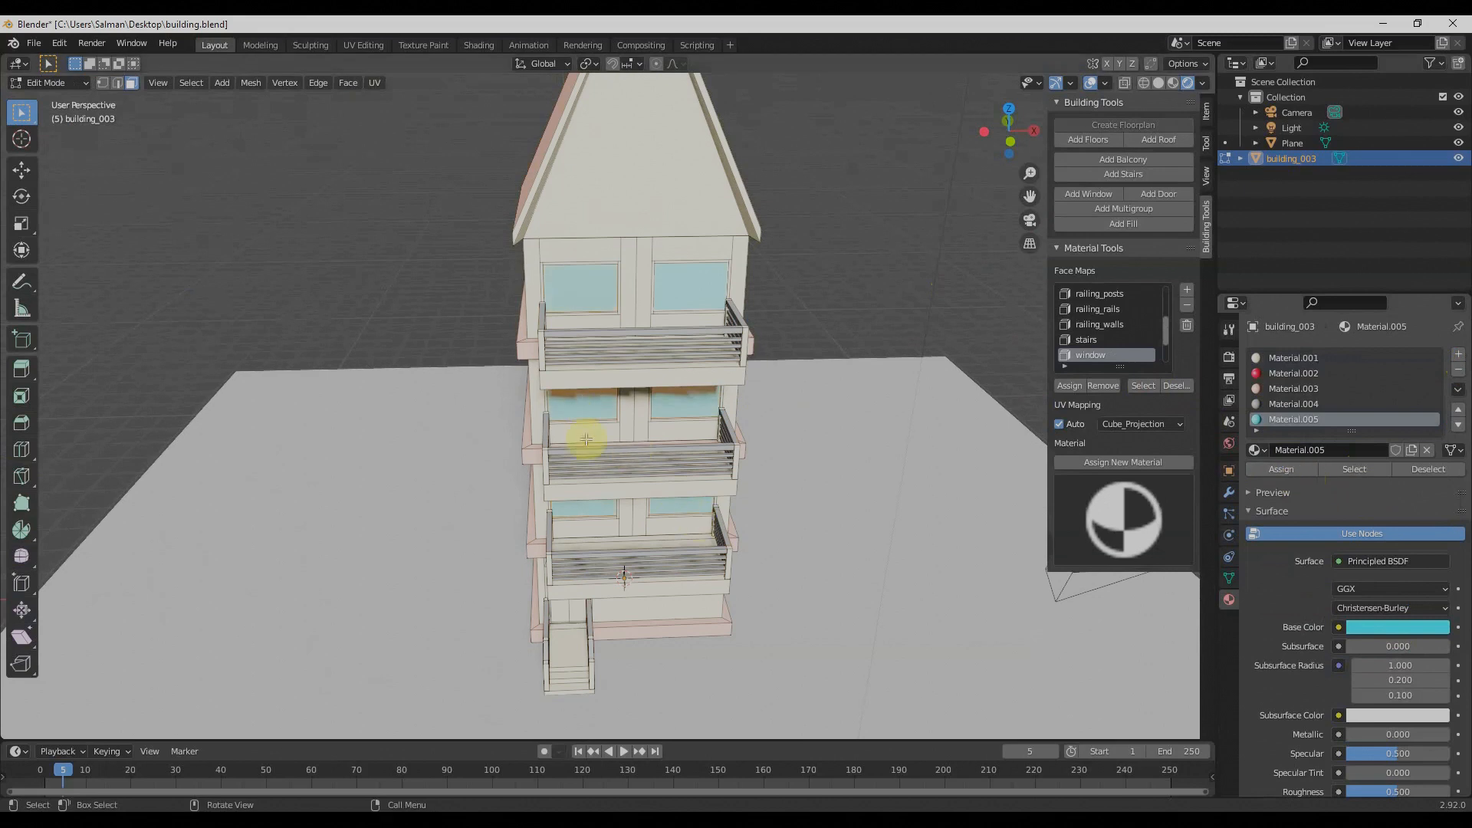
pyautogui.moveTo(585, 430); pyautogui.dragTo(654, 411, button='middle')
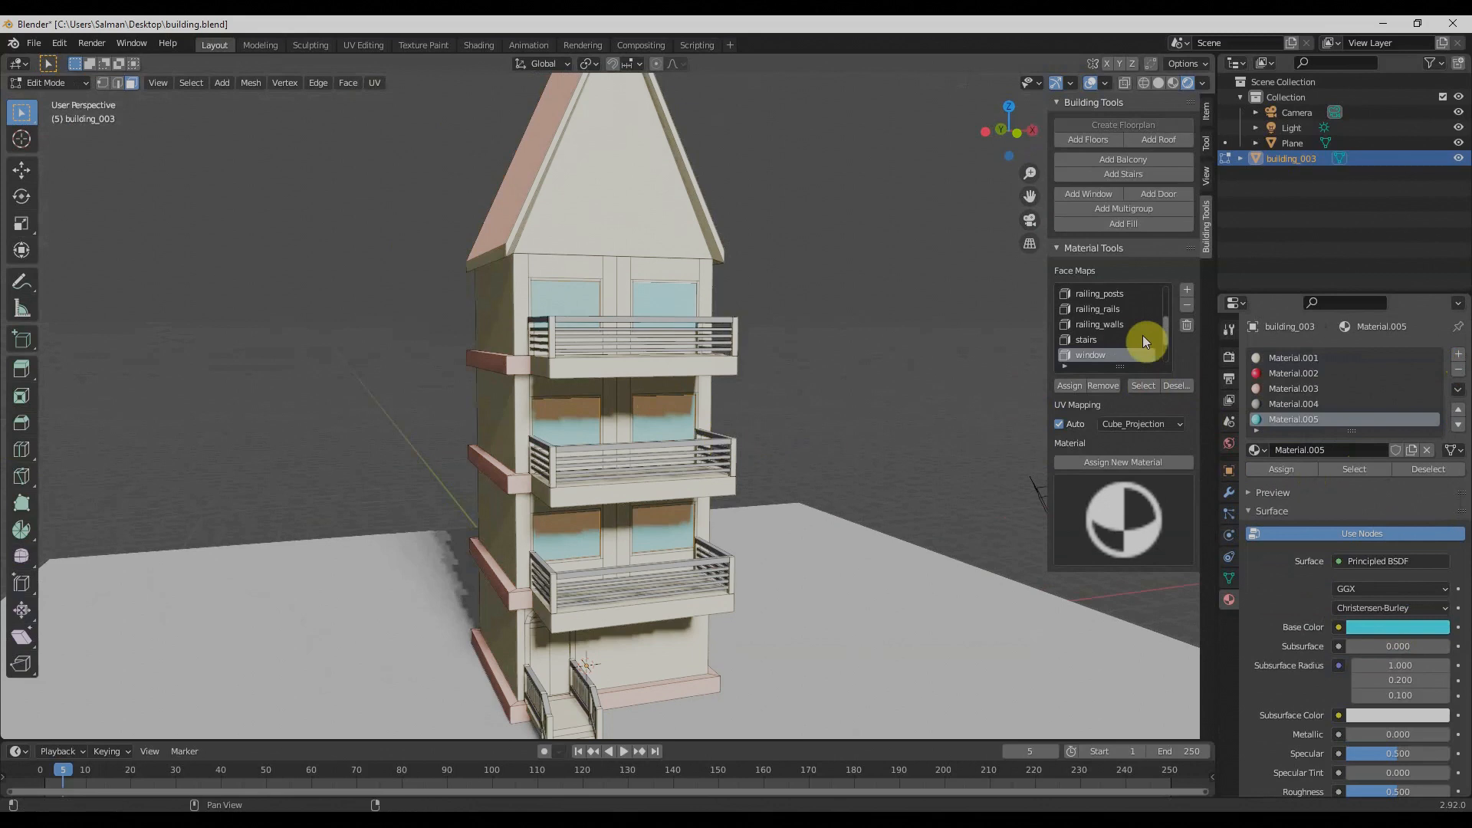
# Choose the frame face map and add a sixth material with a gray base color of value 0.296
pyautogui.scroll(-3, 1134, 349)
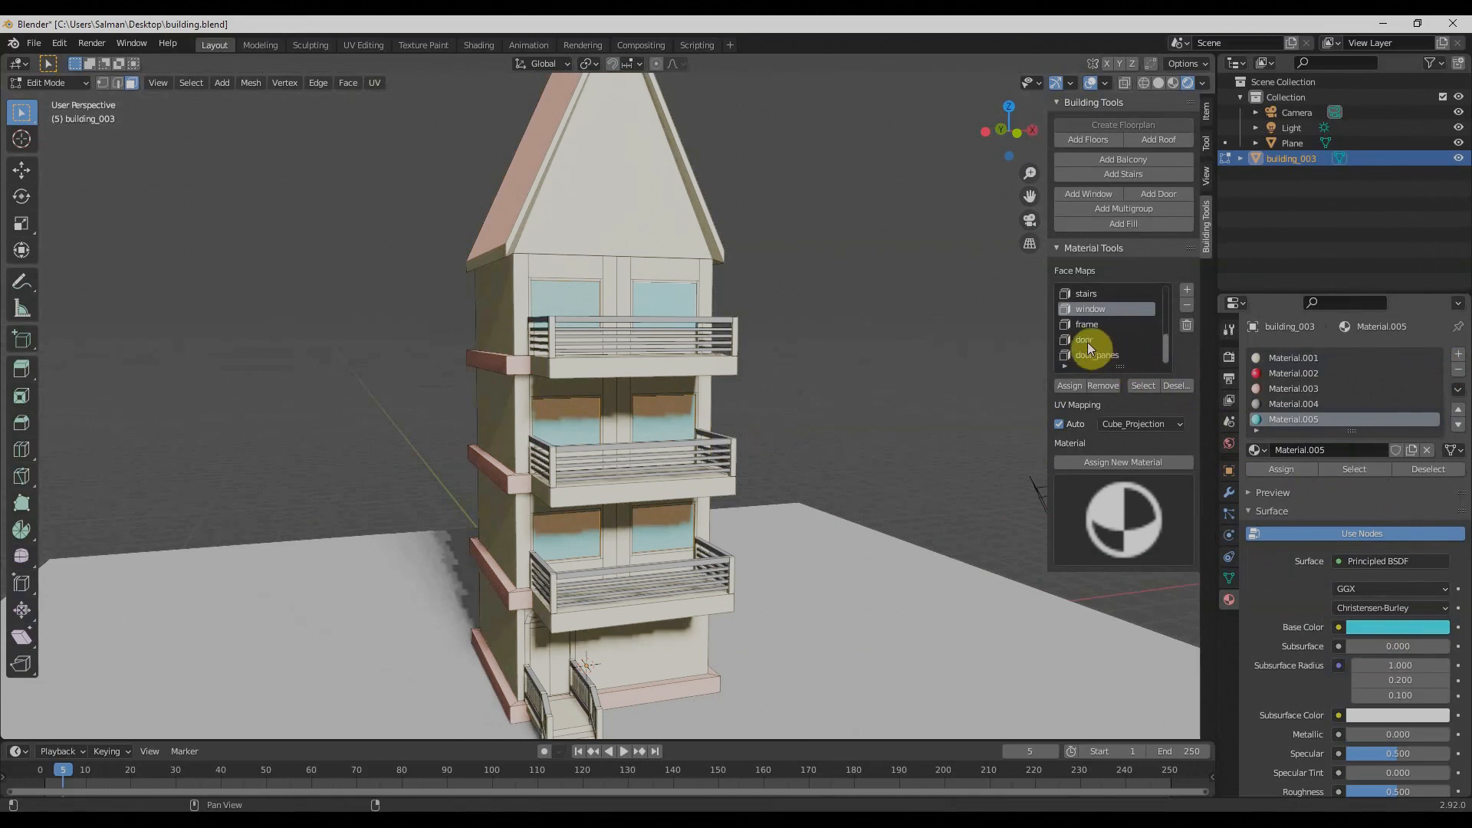
pyautogui.click(1087, 342)
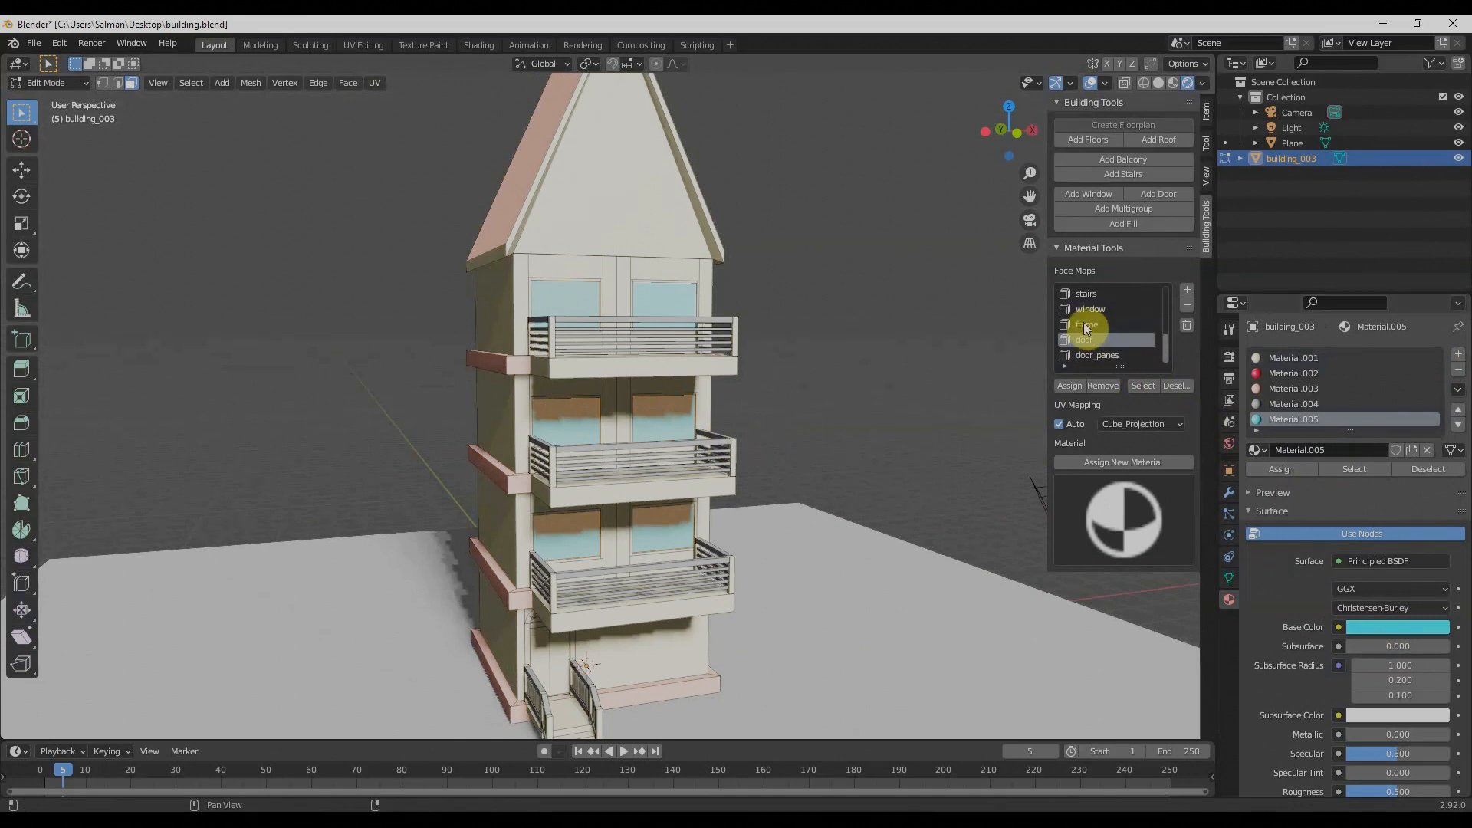
pyautogui.click(1085, 324)
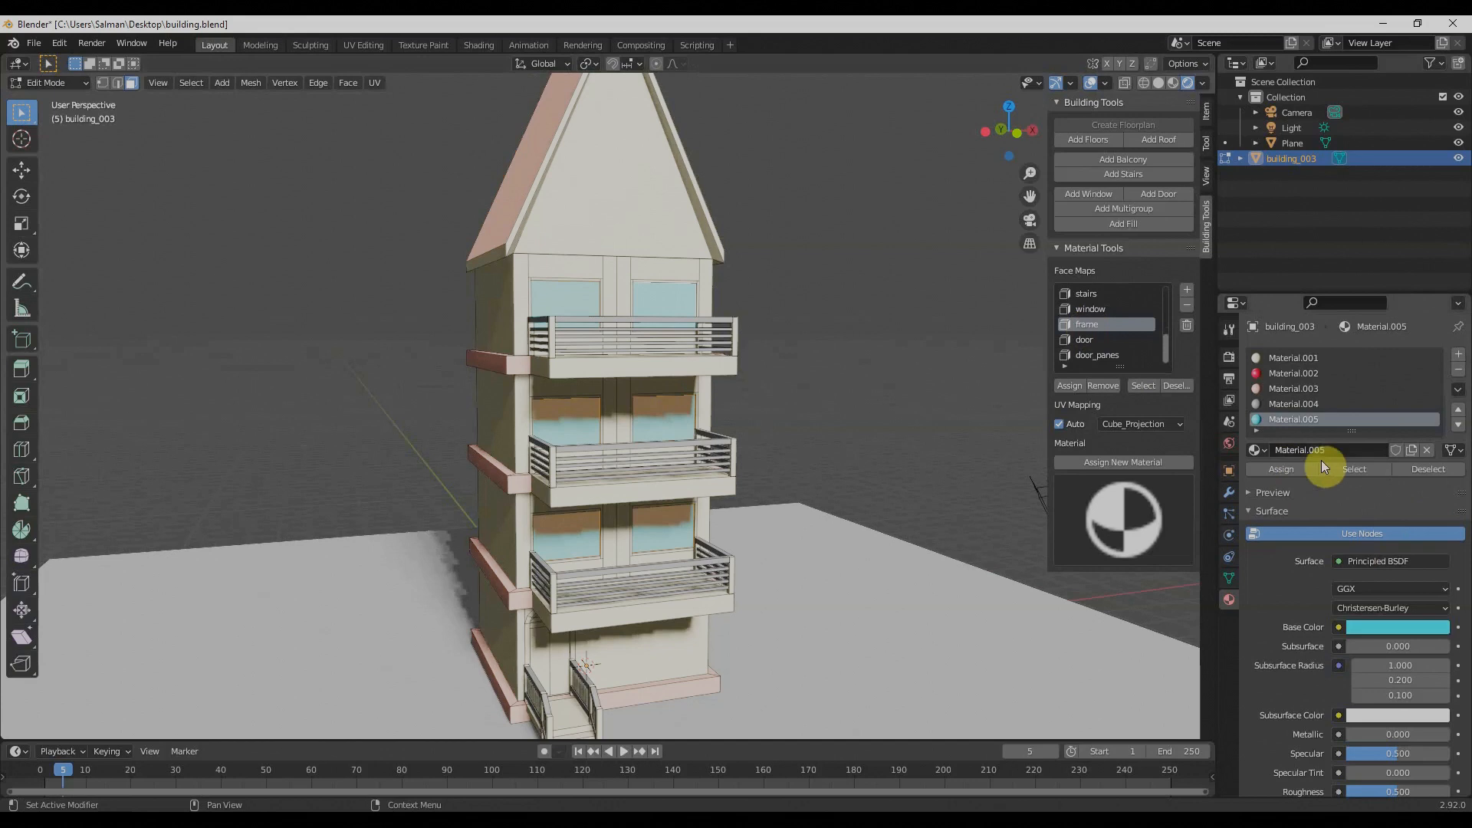
pyautogui.click(1458, 354)
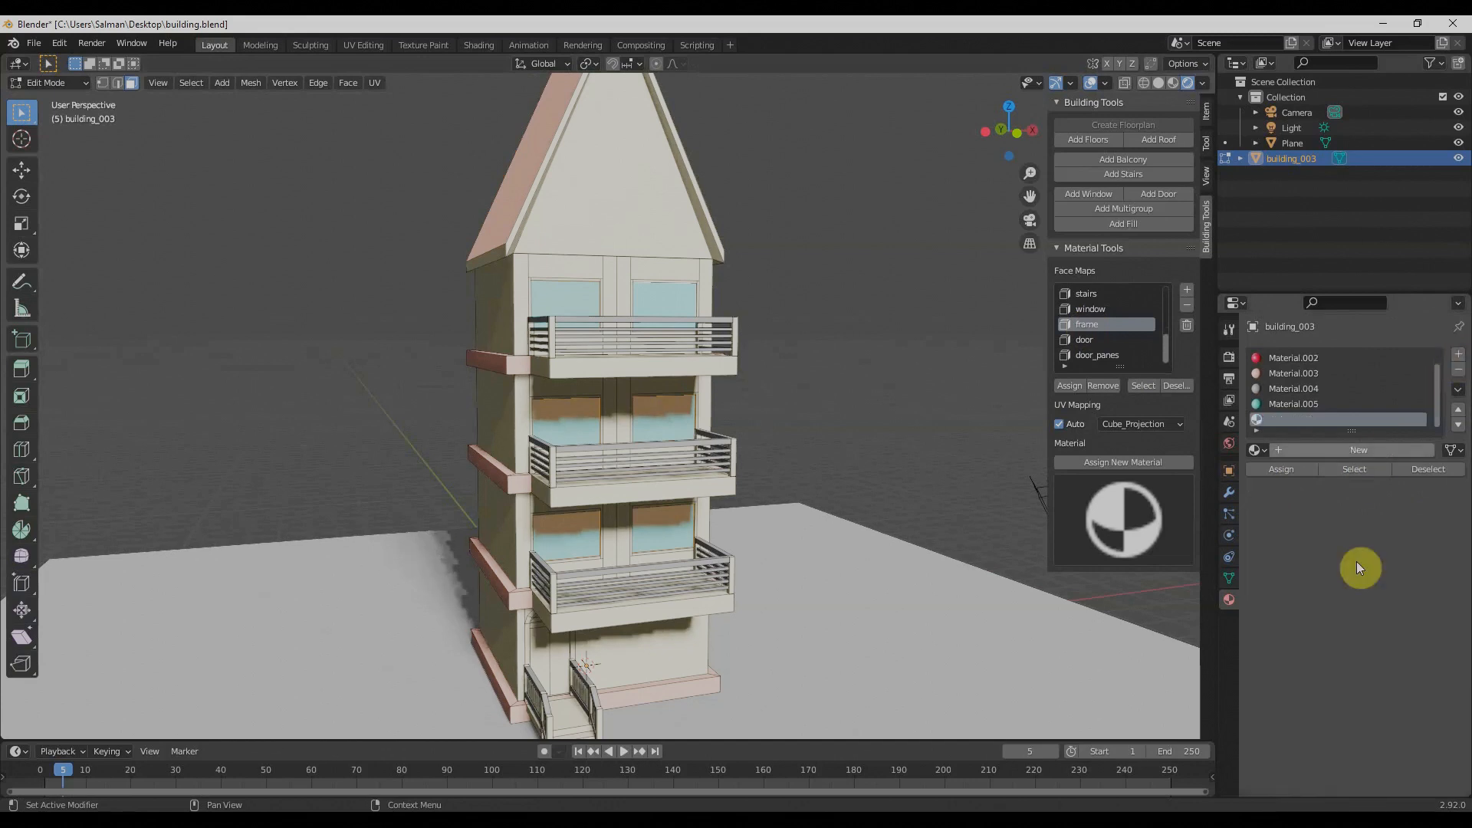
pyautogui.click(1336, 449)
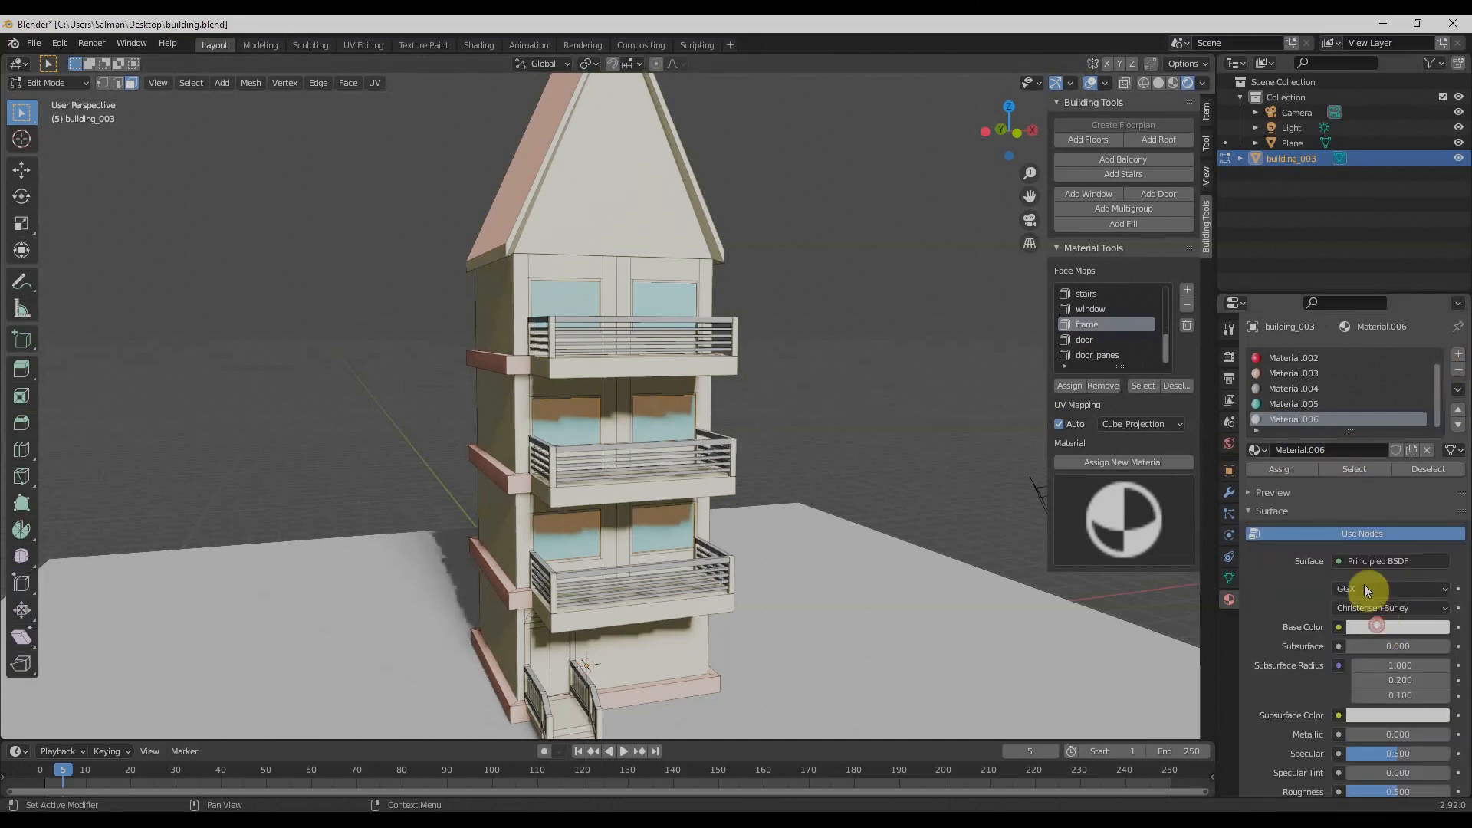
pyautogui.click(1379, 628)
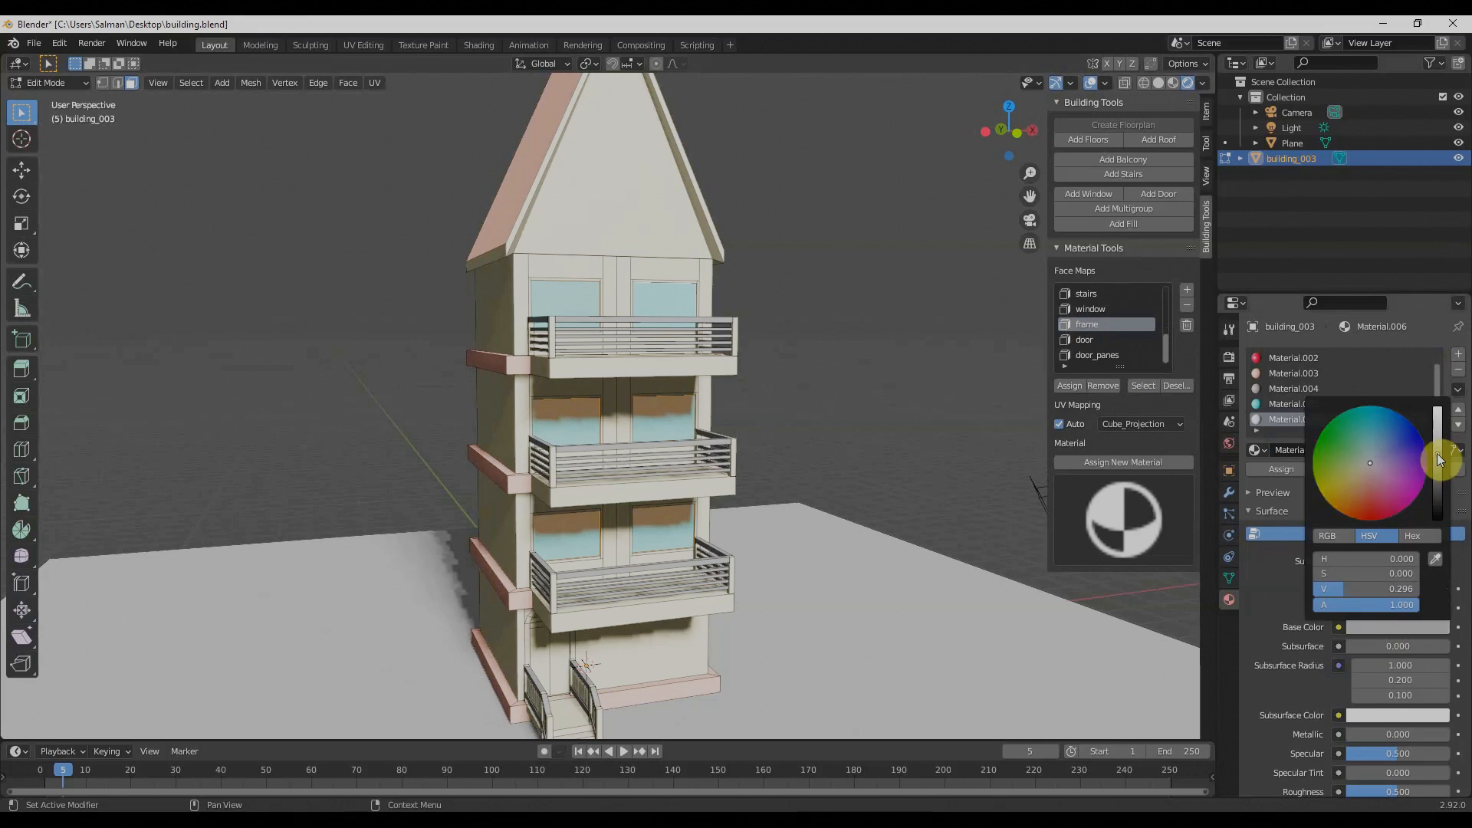
# Add the frame faces to the selection through the frame face map, assign the gray material and check it in Object Mode
pyautogui.click(1143, 385)
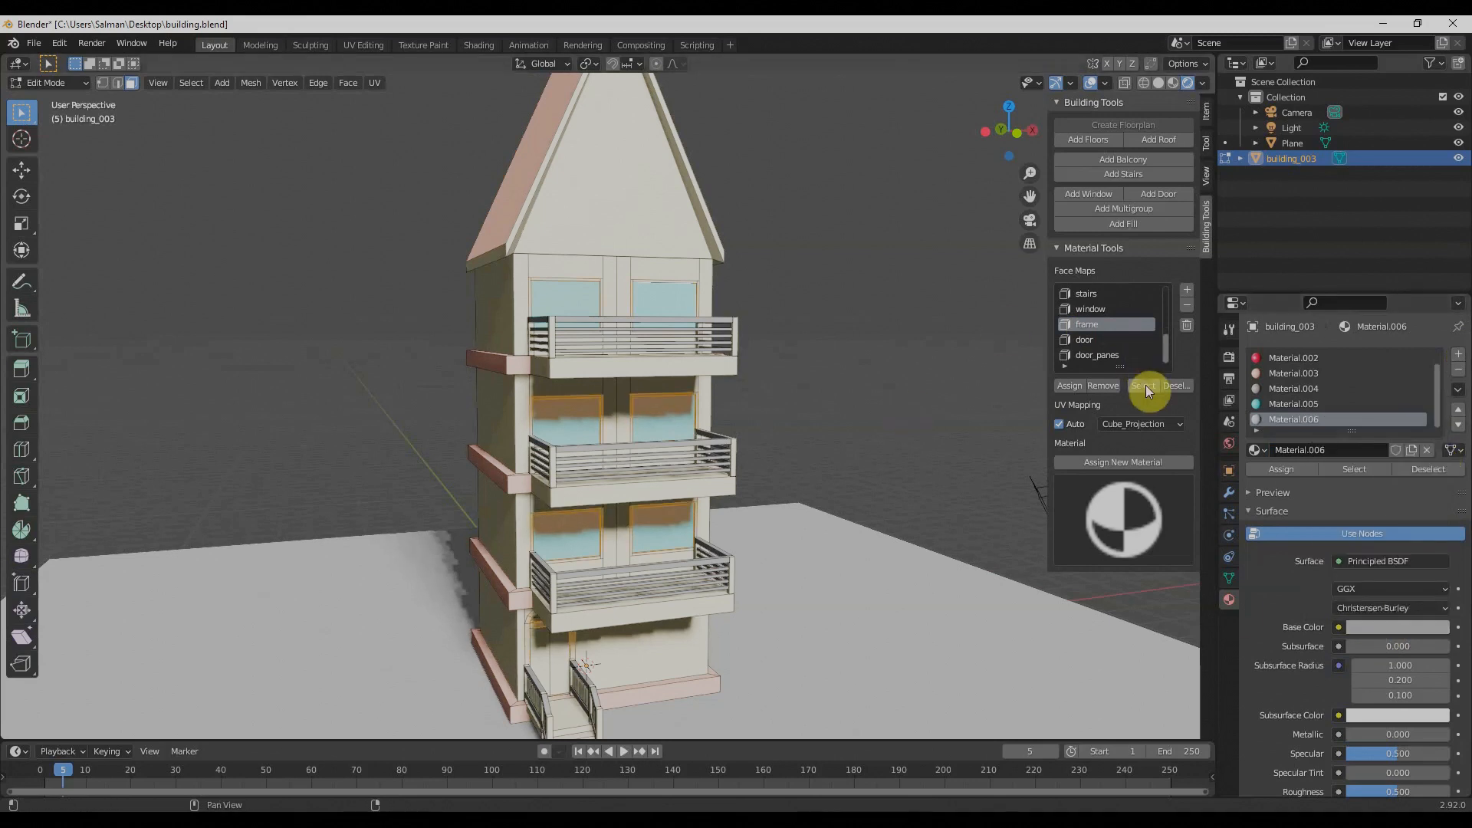
pyautogui.click(1298, 469)
pyautogui.moveTo(611, 348); pyautogui.dragTo(693, 563, button='middle')
pyautogui.press('Tab')
pyautogui.press('Tab')
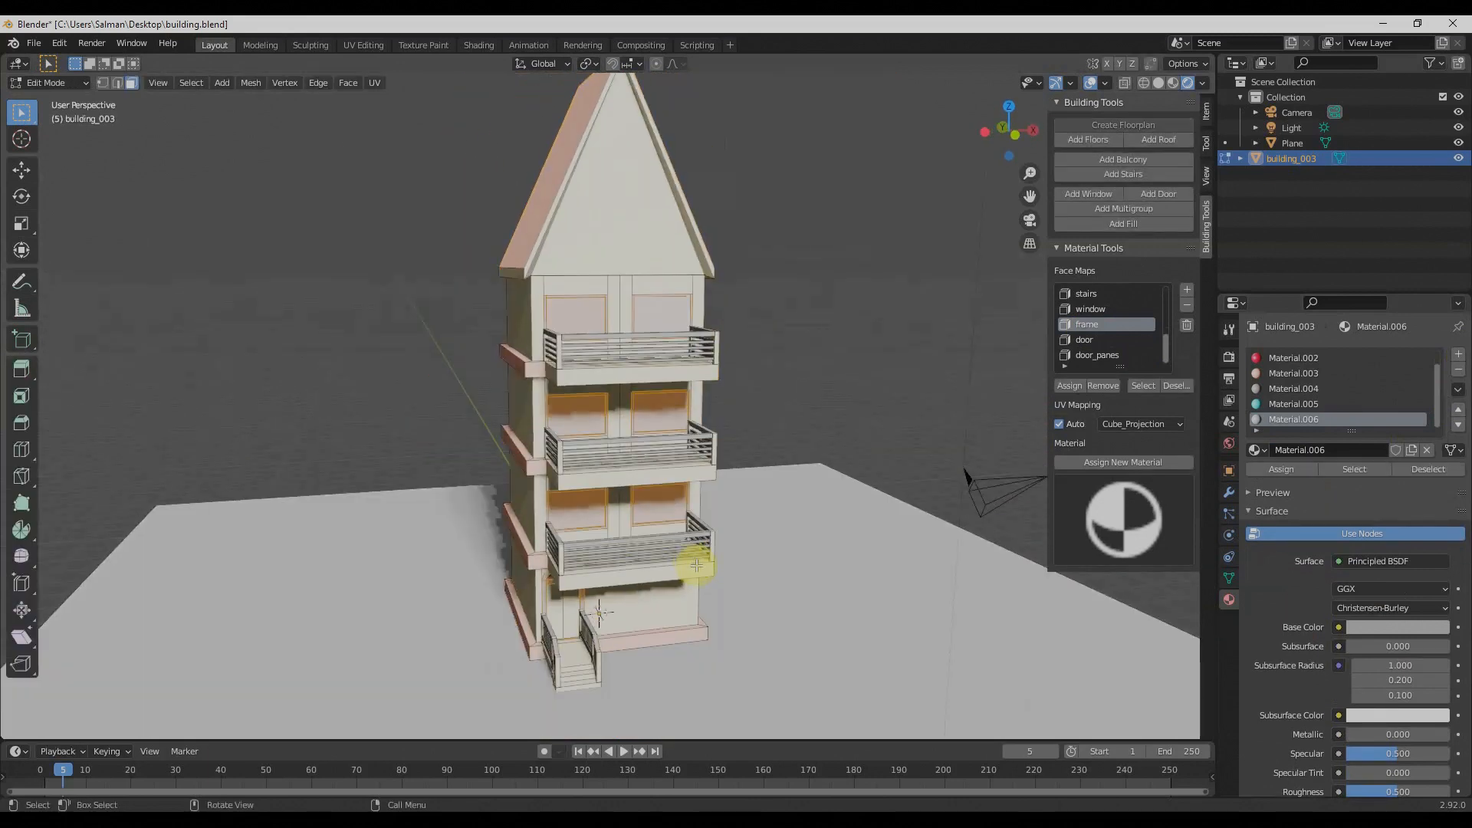
# Choose the door face map and add a seventh material with an orange base color of hue 0.056 and value 0.8
pyautogui.click(1092, 341)
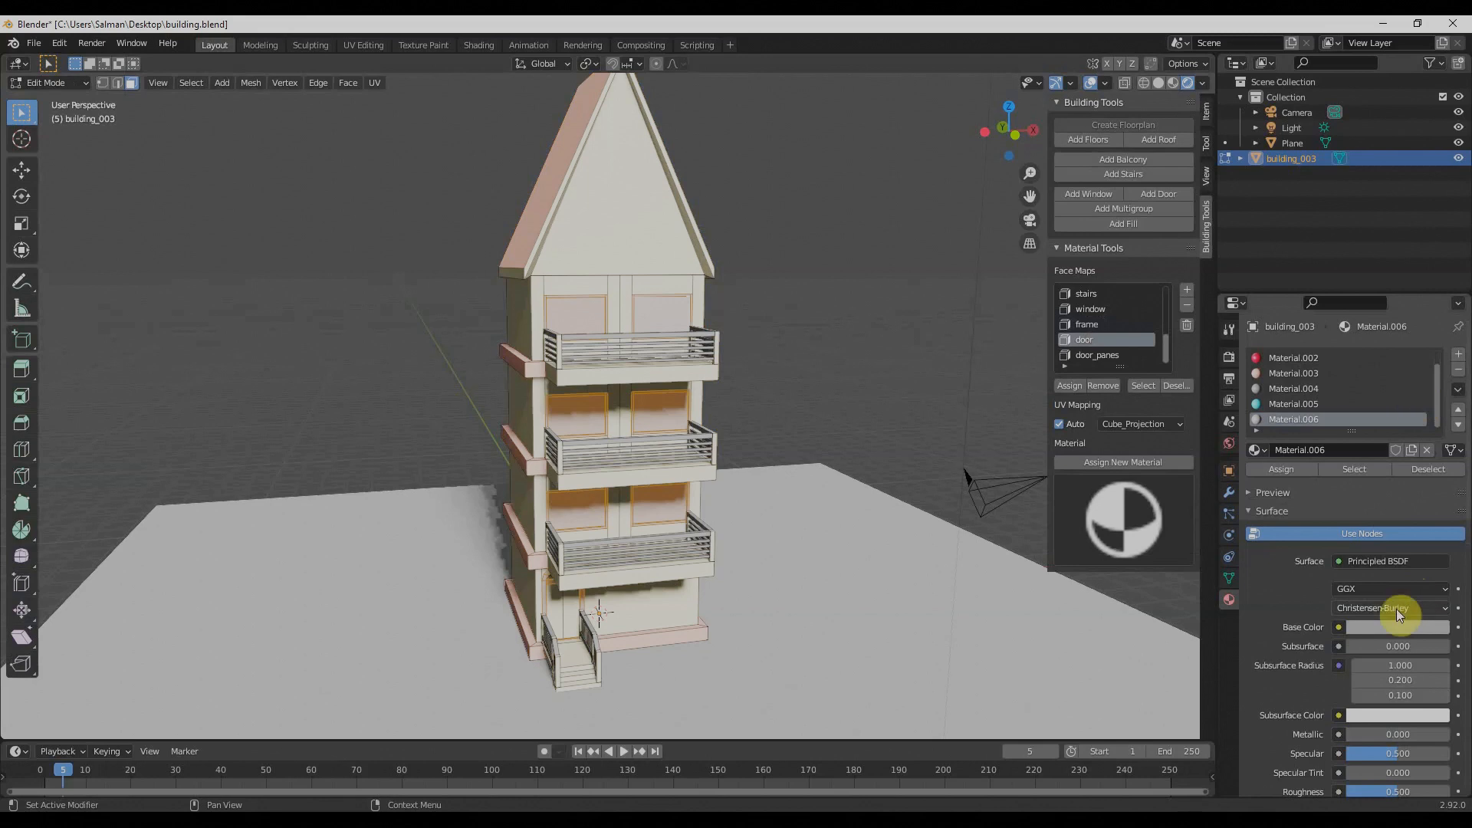
pyautogui.click(1460, 357)
pyautogui.click(1343, 449)
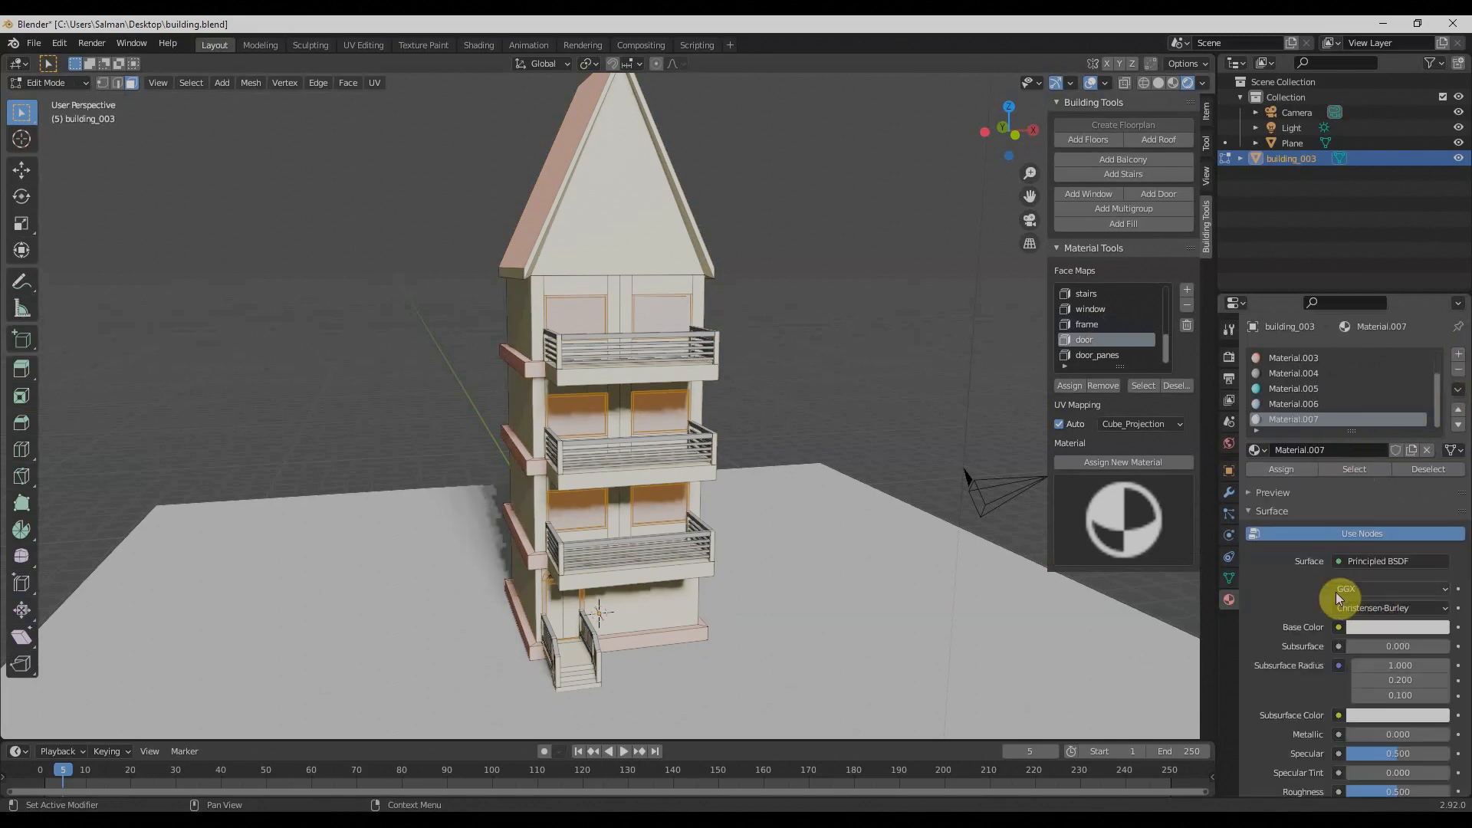
pyautogui.click(1383, 626)
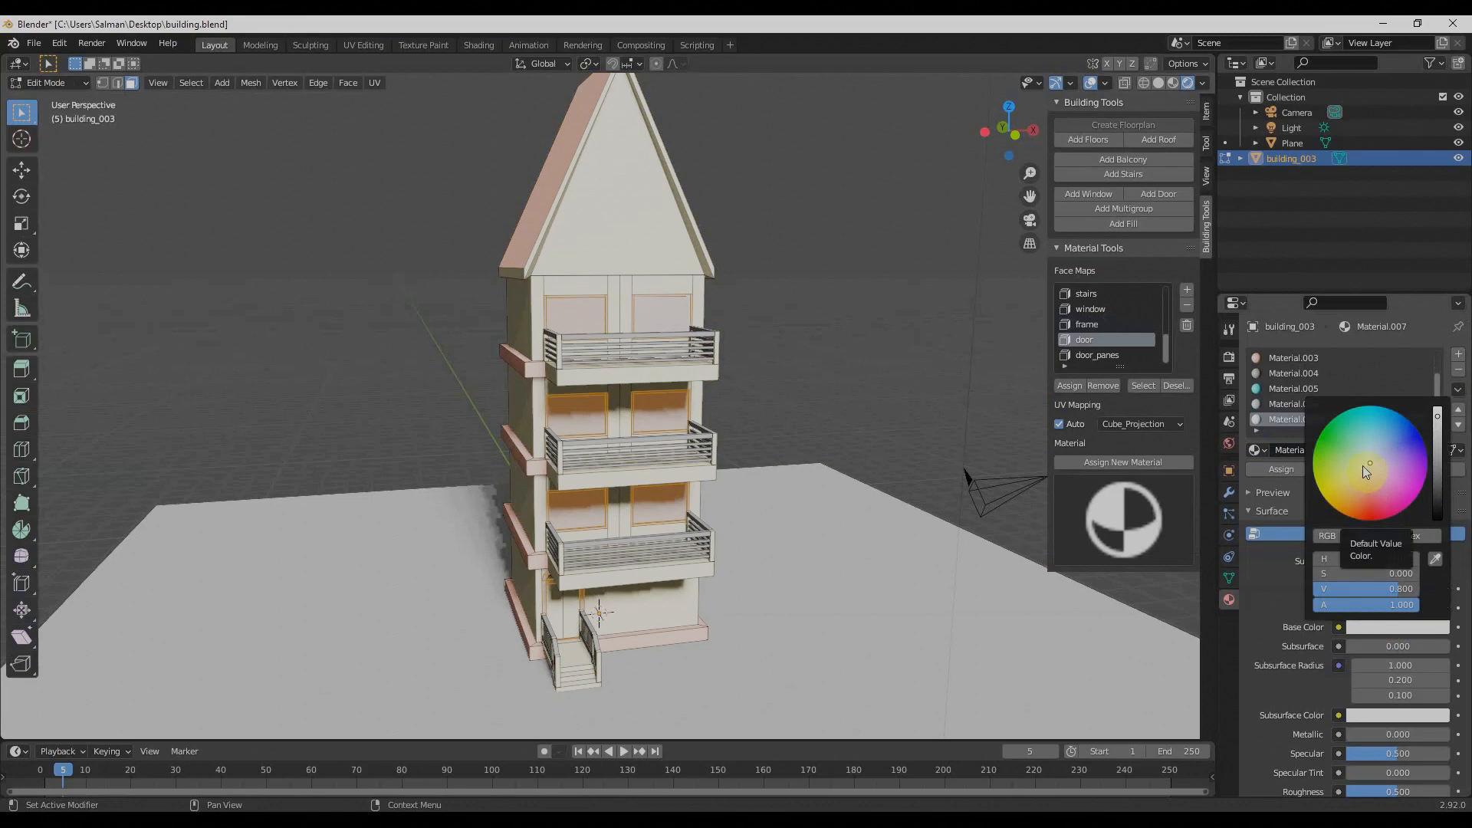
pyautogui.click(1369, 487)
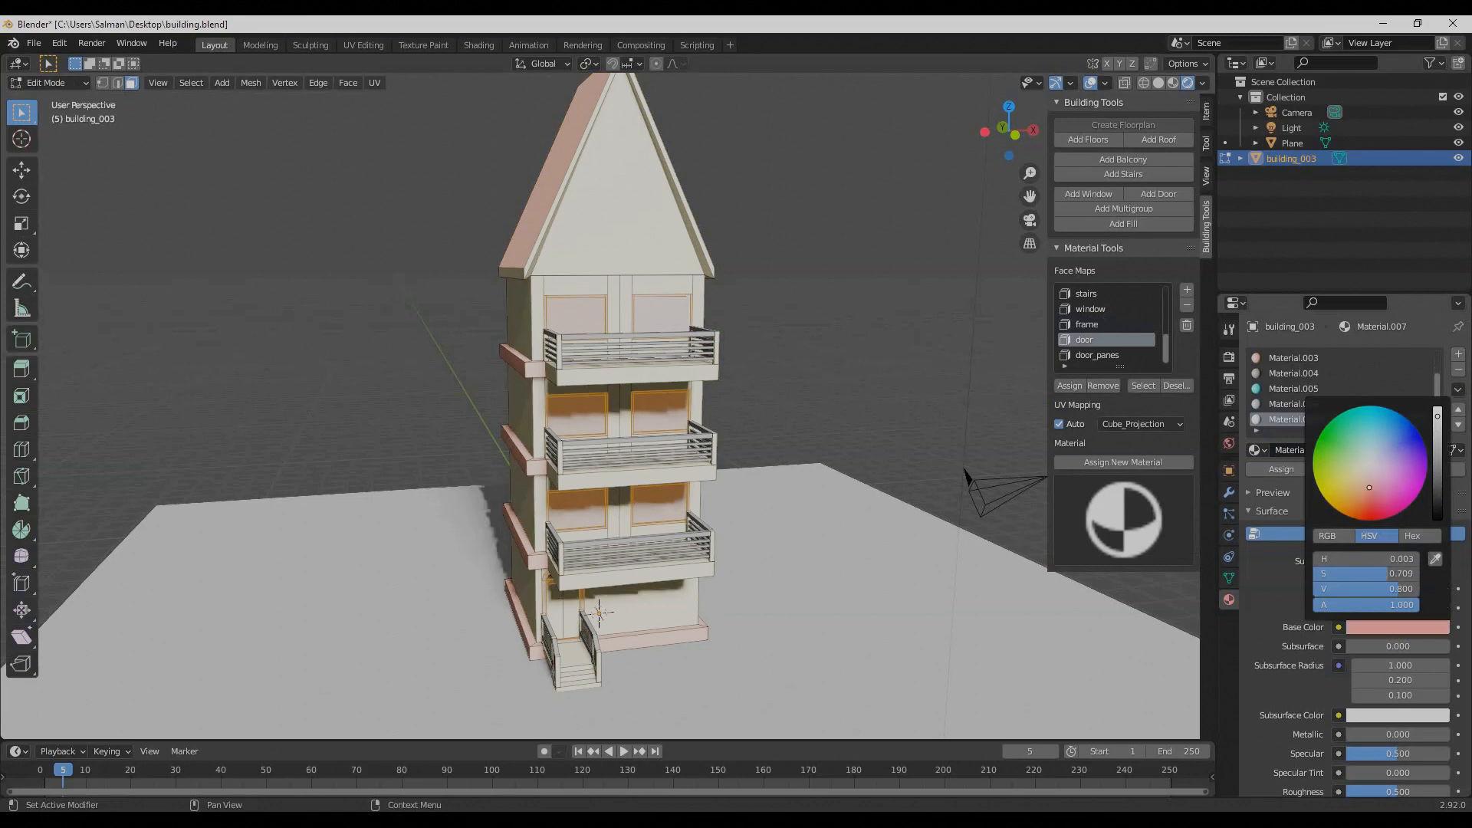
pyautogui.moveTo(1369, 487)
pyautogui.mouseDown()
pyautogui.moveTo(1370, 502)
pyautogui.moveTo(1338, 511)
pyautogui.mouseUp()
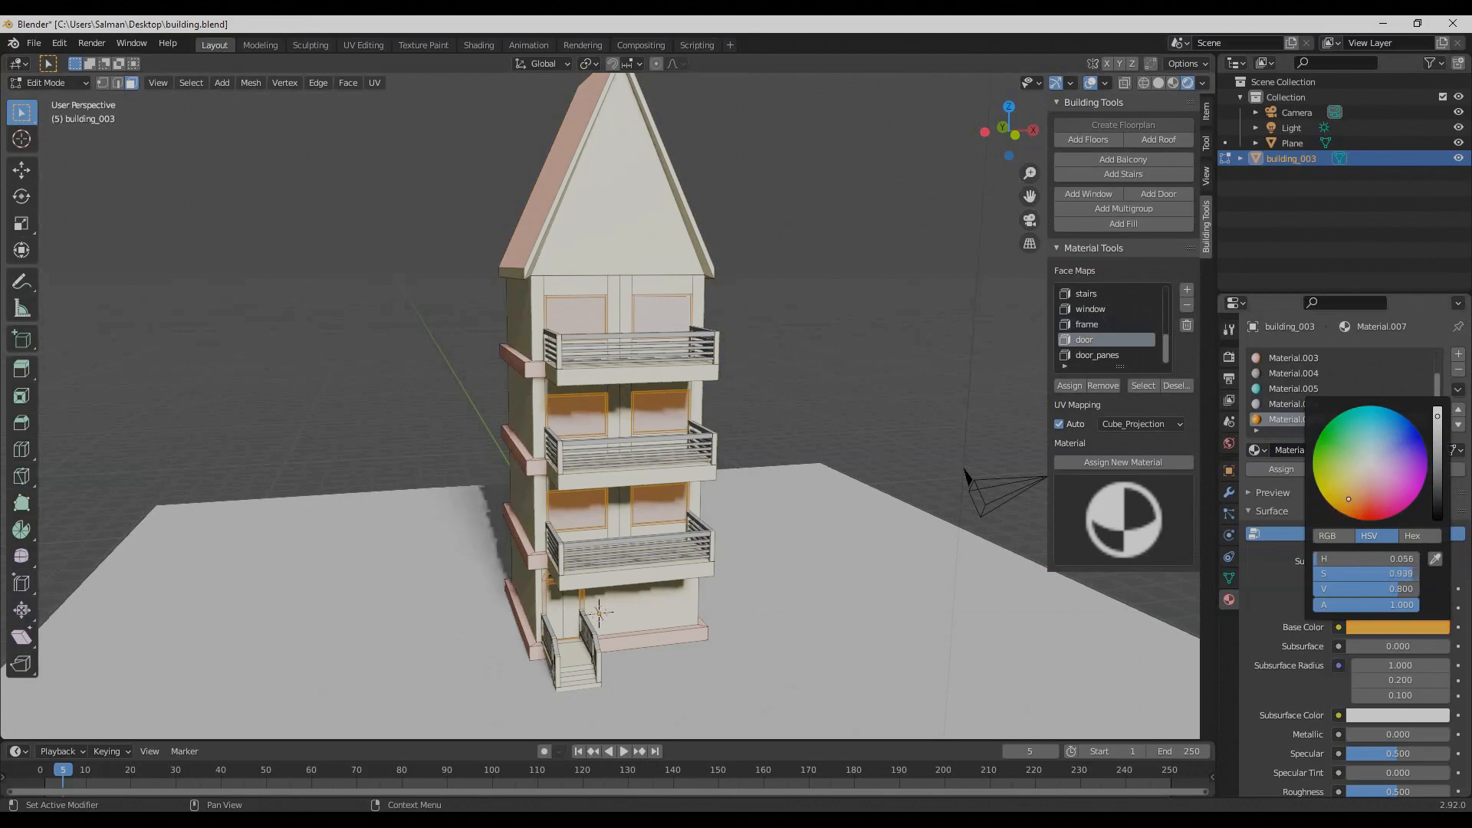
# Try the orange material on the current selection, undo it, and select only the door faces through the door face map
pyautogui.click(1281, 470)
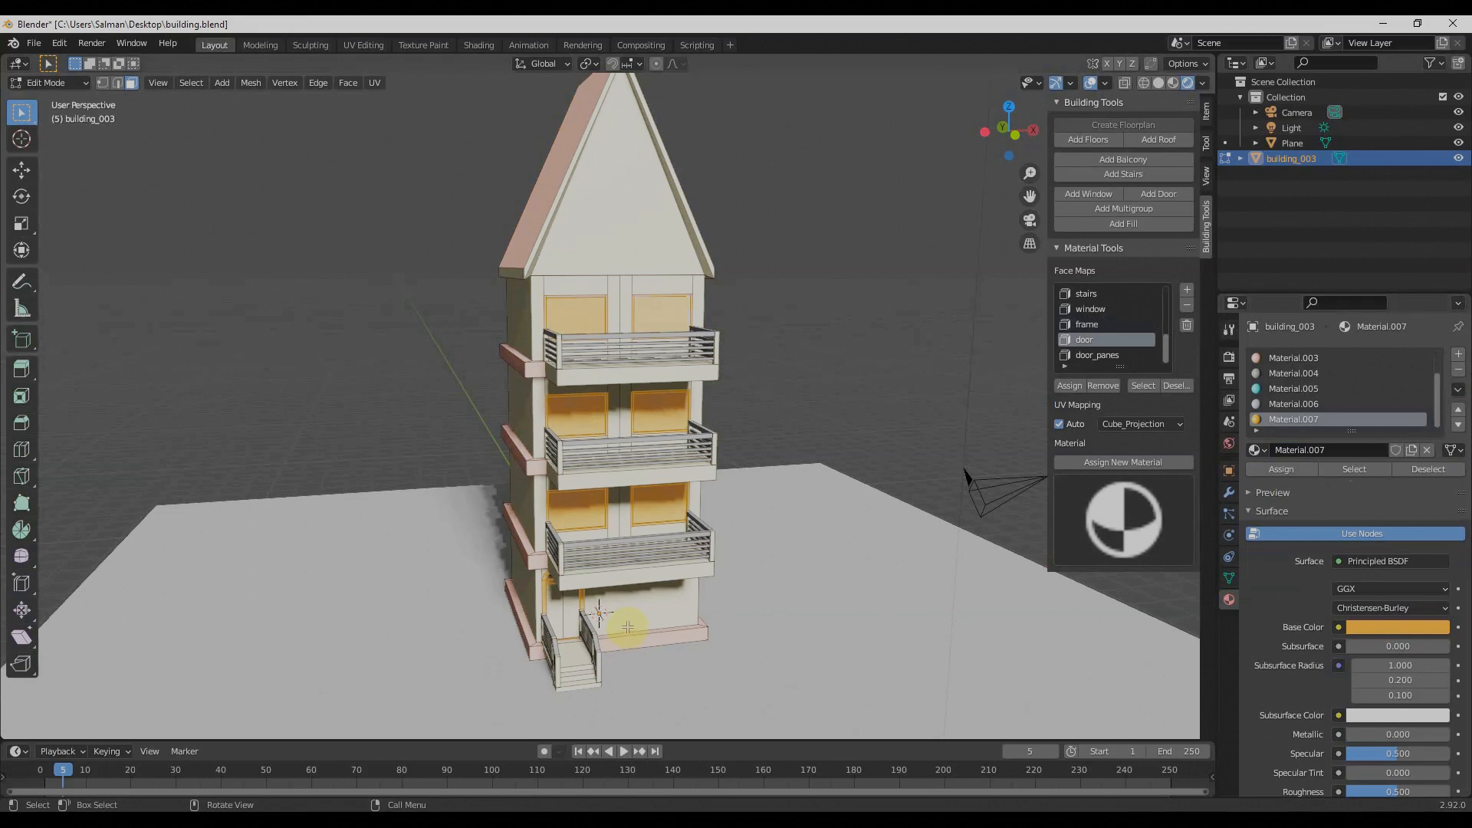
pyautogui.hotkey('ctrl', 'z')
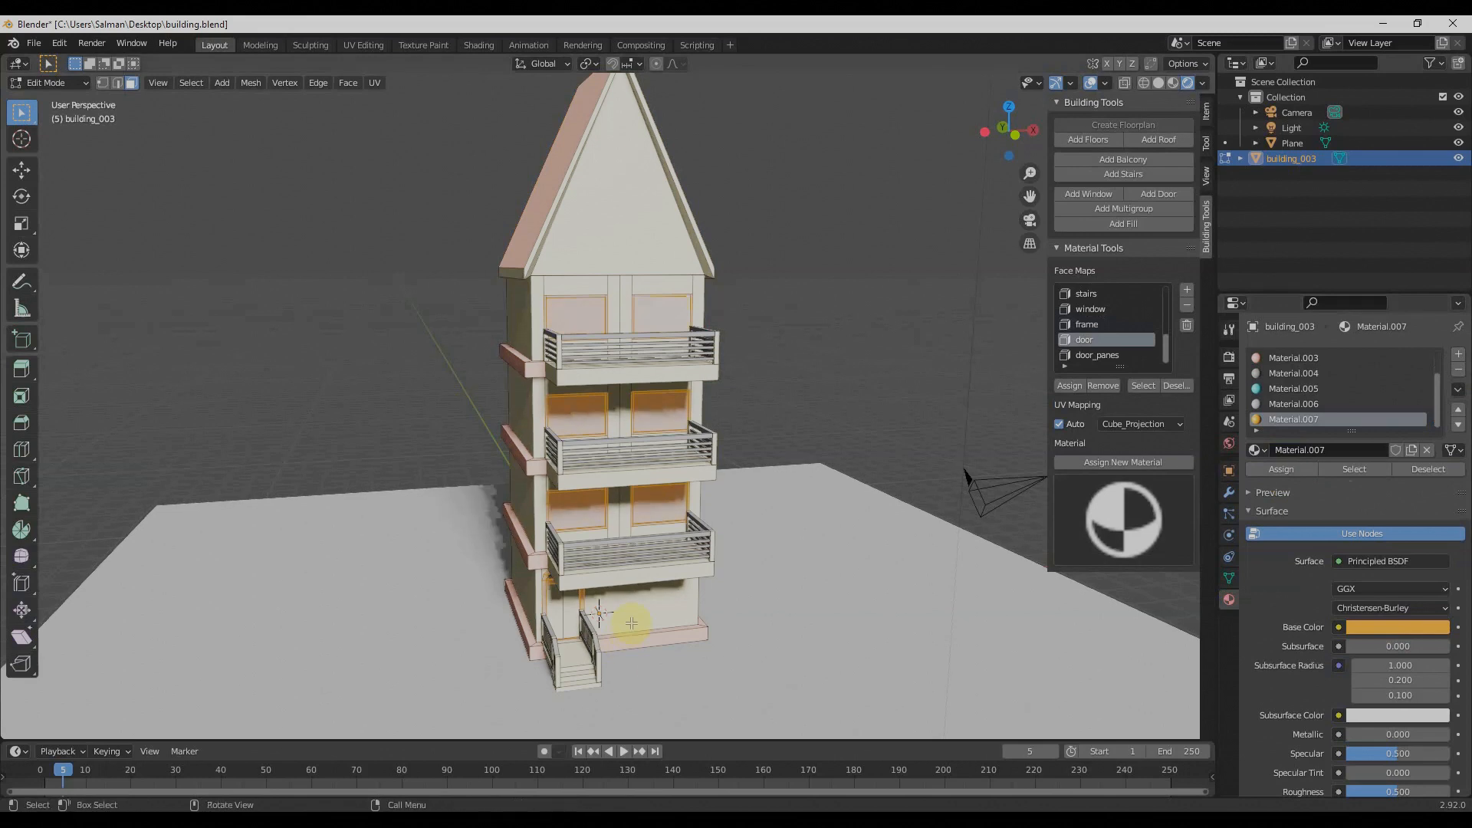
pyautogui.click(568, 619)
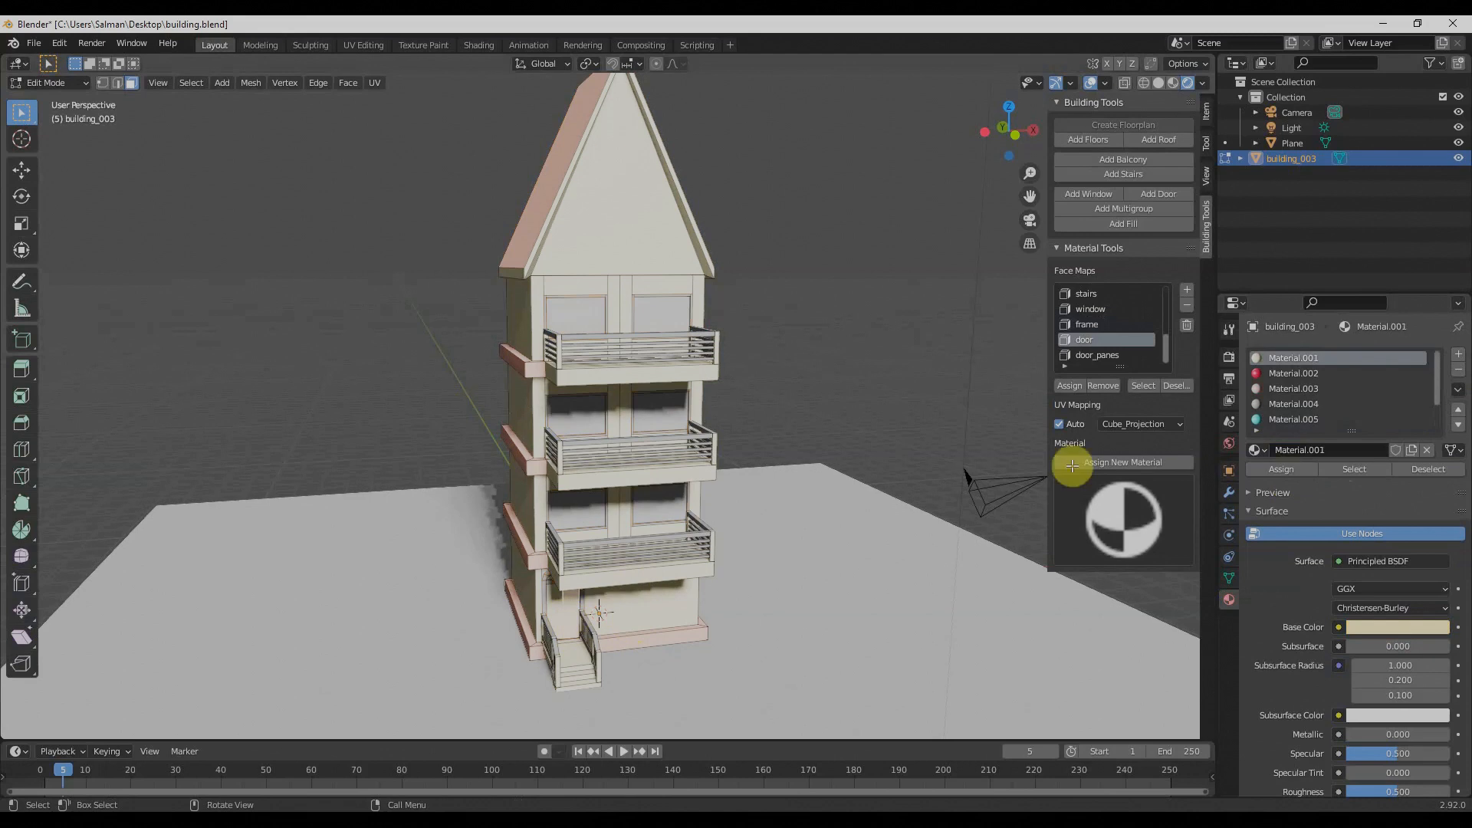
pyautogui.click(1143, 386)
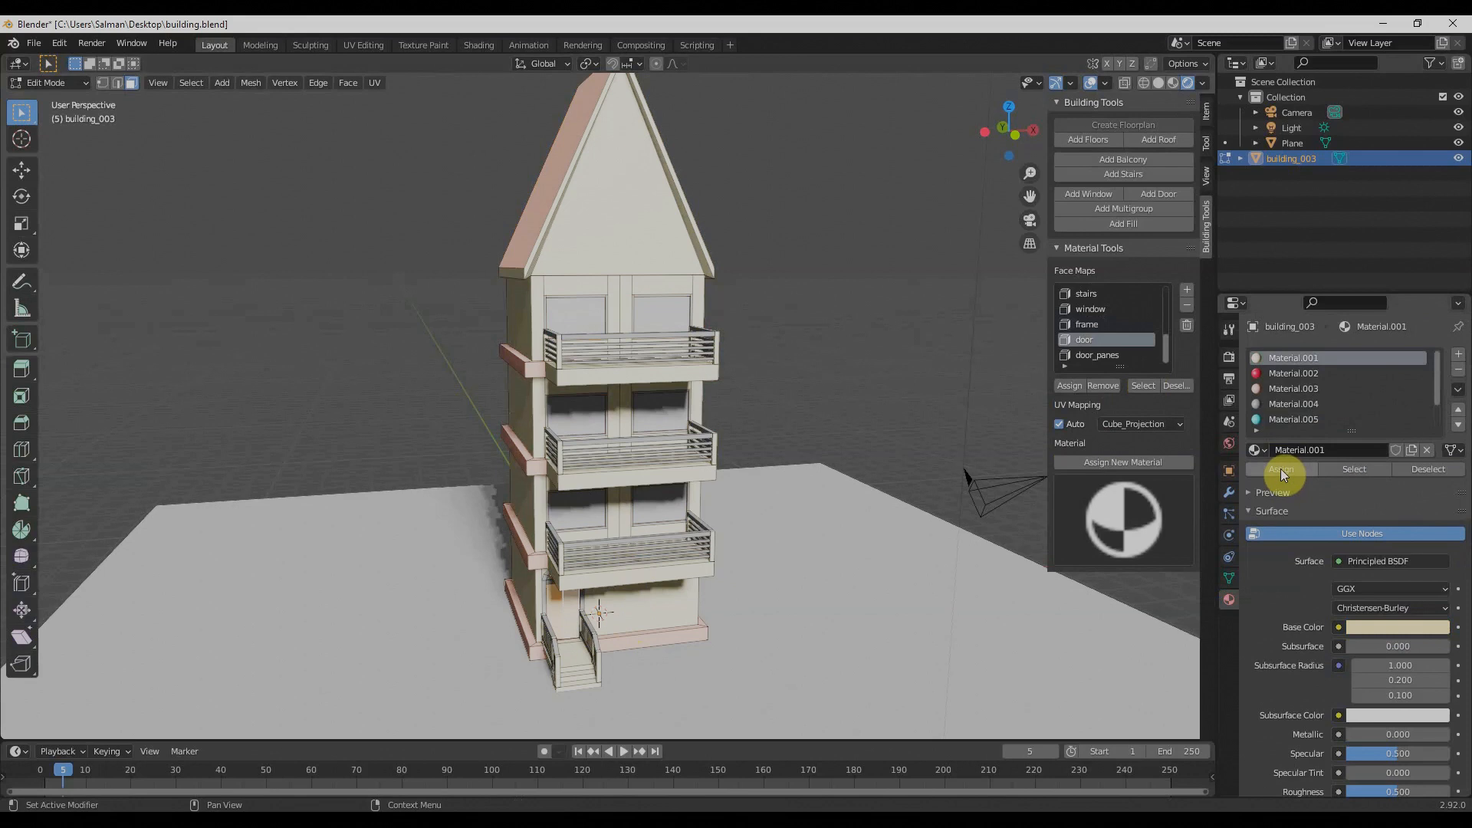
# Assign the orange material Material.007 to the selected door faces and rename the material "door"
pyautogui.scroll(-2, 1337, 419)
pyautogui.click(1293, 420)
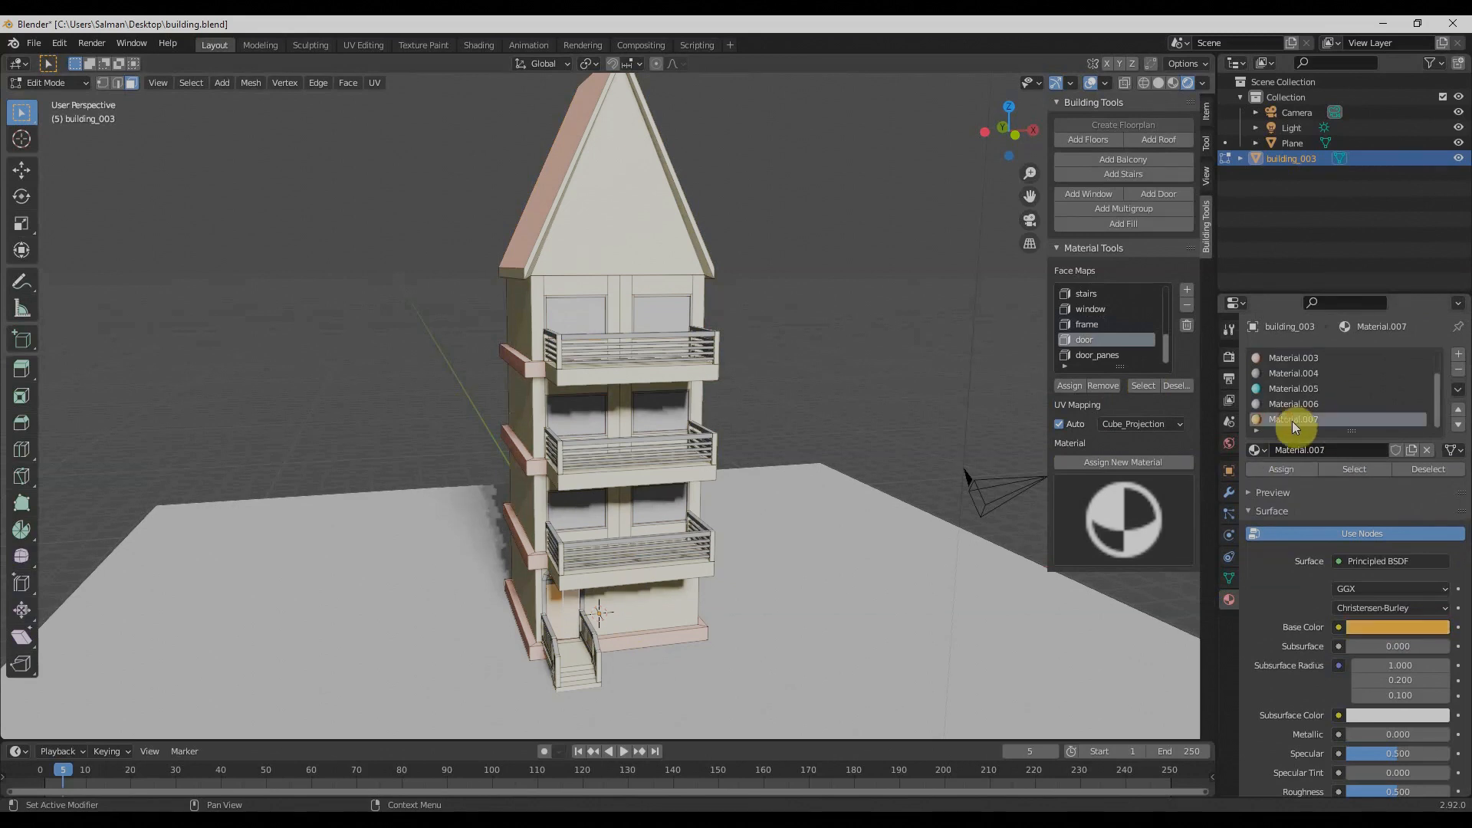
pyautogui.click(1294, 469)
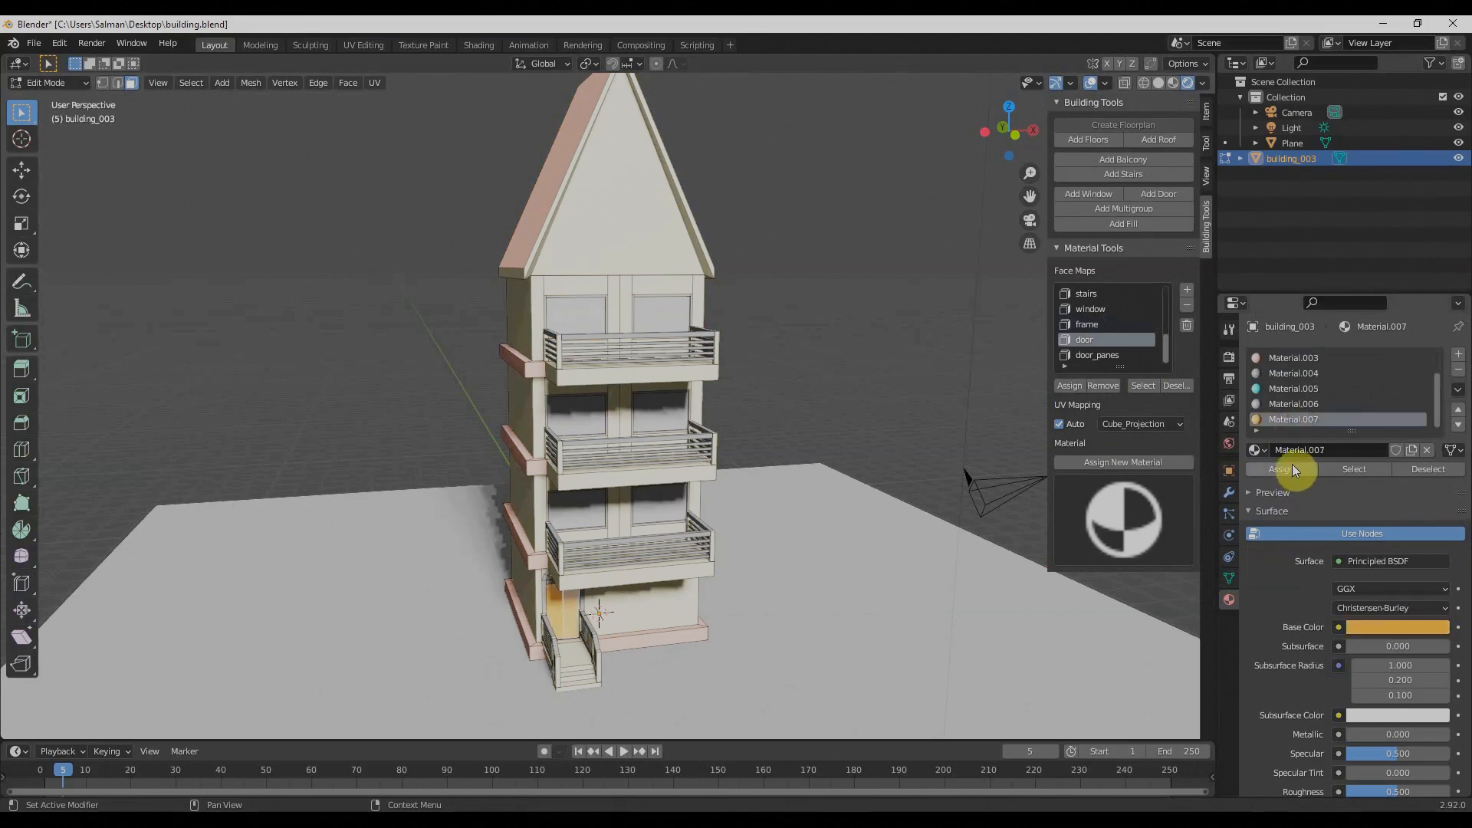
pyautogui.doubleClick(1290, 421)
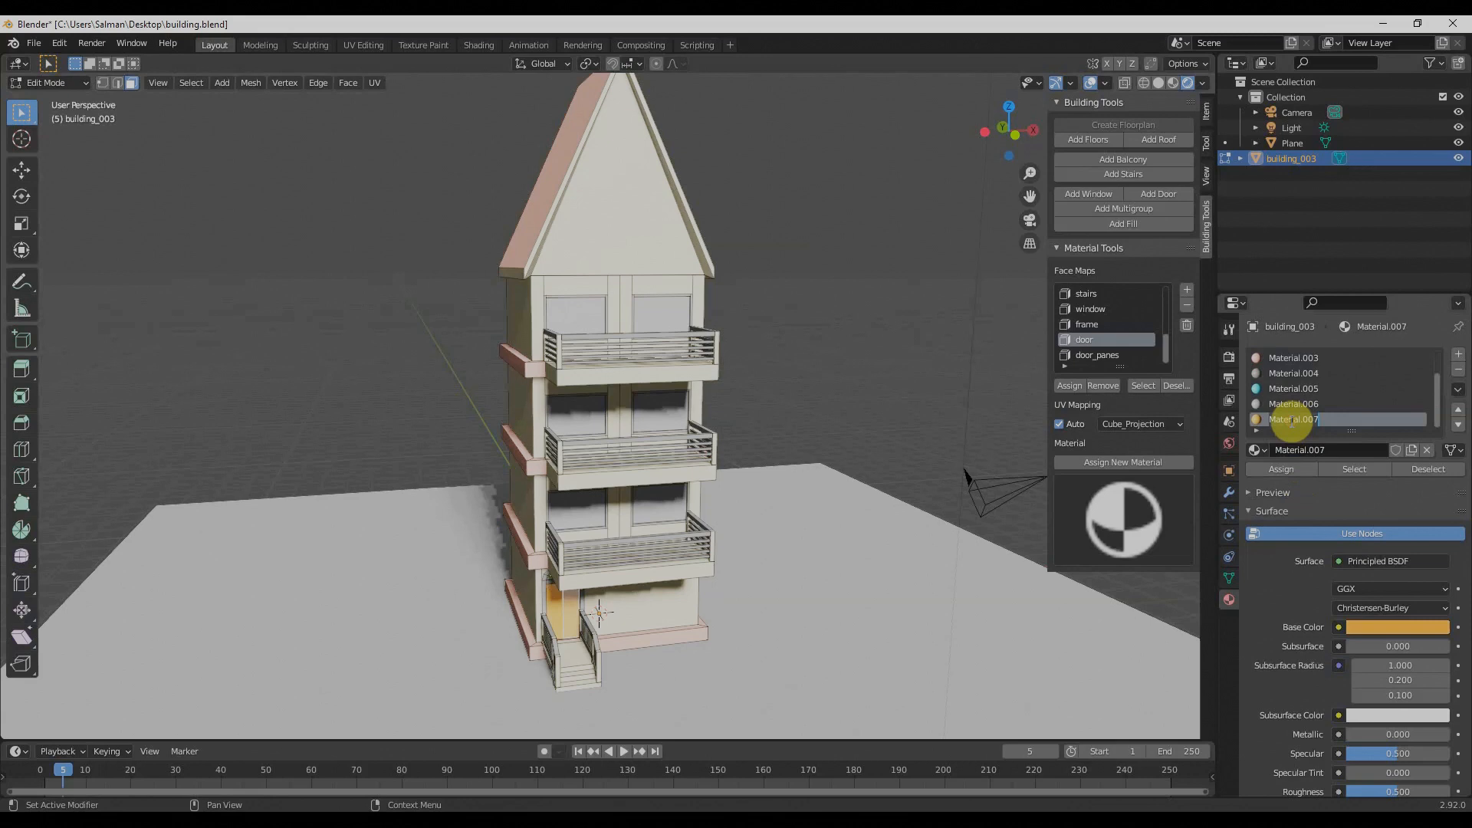
pyautogui.write('door')
pyautogui.press('Return')
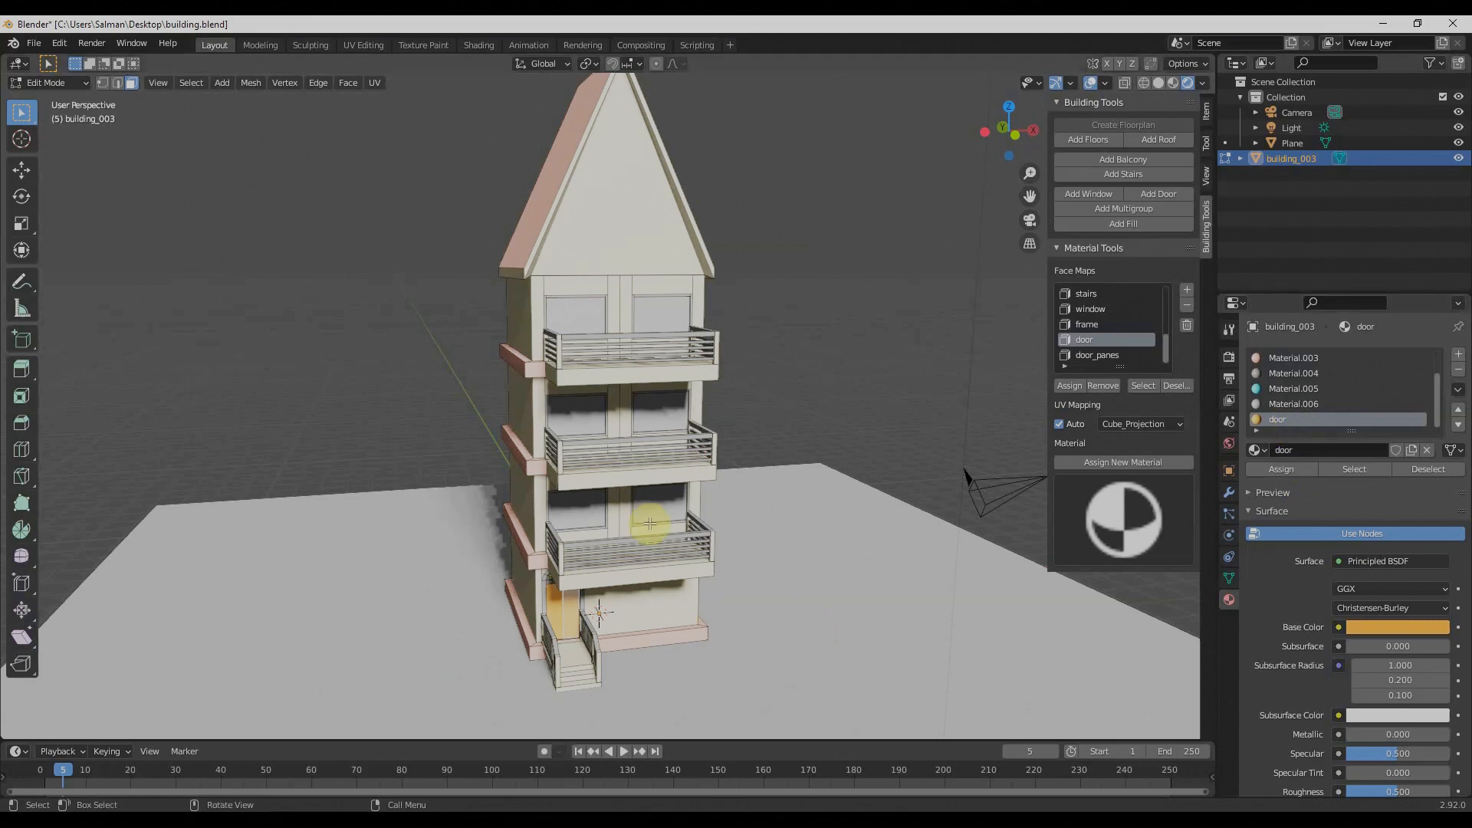
# Examine the colored building and its orange door in Object Mode from several angles and distances
pyautogui.press('Tab')
pyautogui.moveTo(762, 509); pyautogui.dragTo(733, 567, button='middle')
pyautogui.scroll(4, 732, 567)
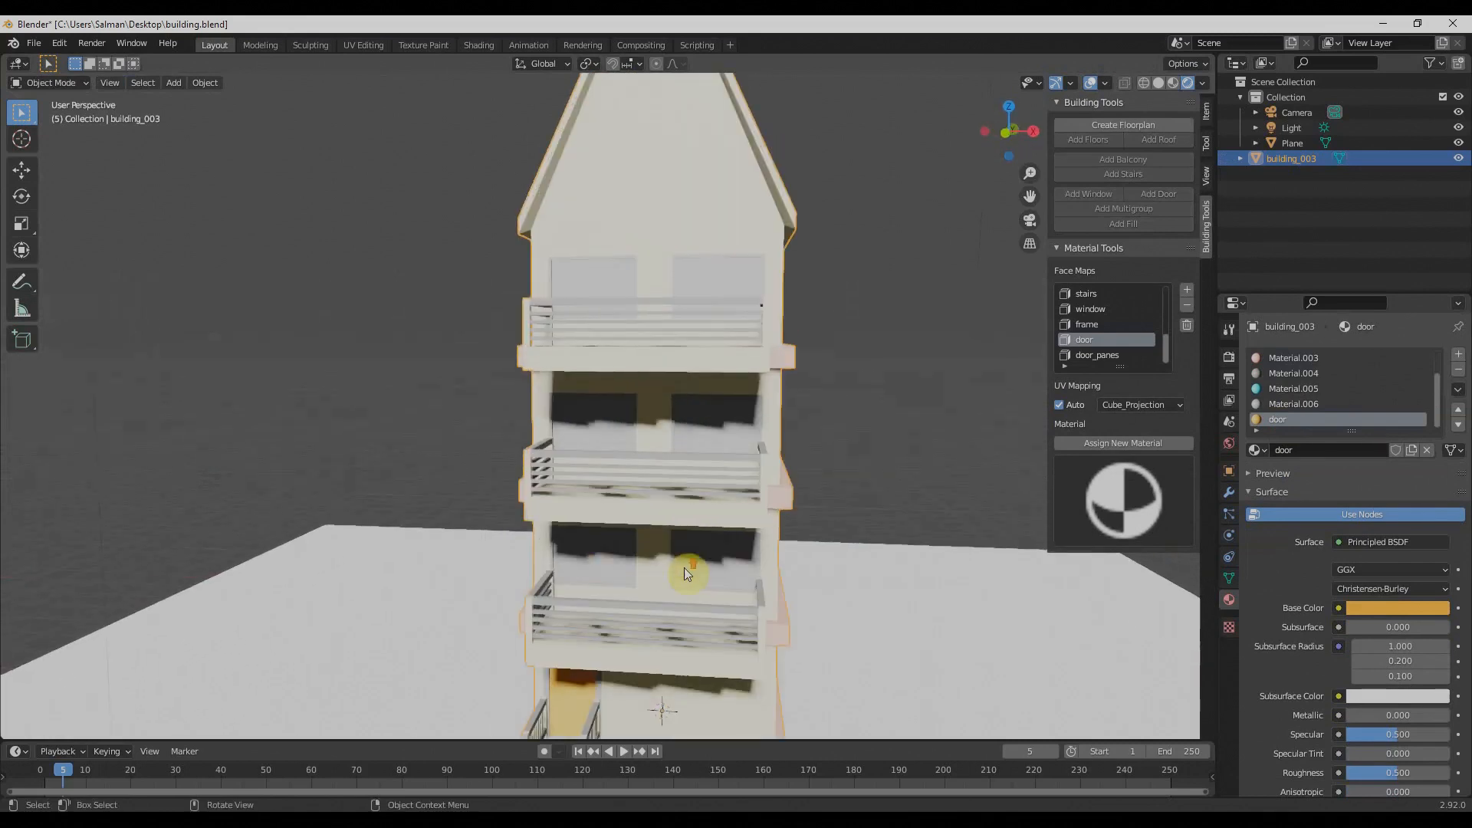
pyautogui.moveTo(540, 590); pyautogui.dragTo(678, 509, button='middle')
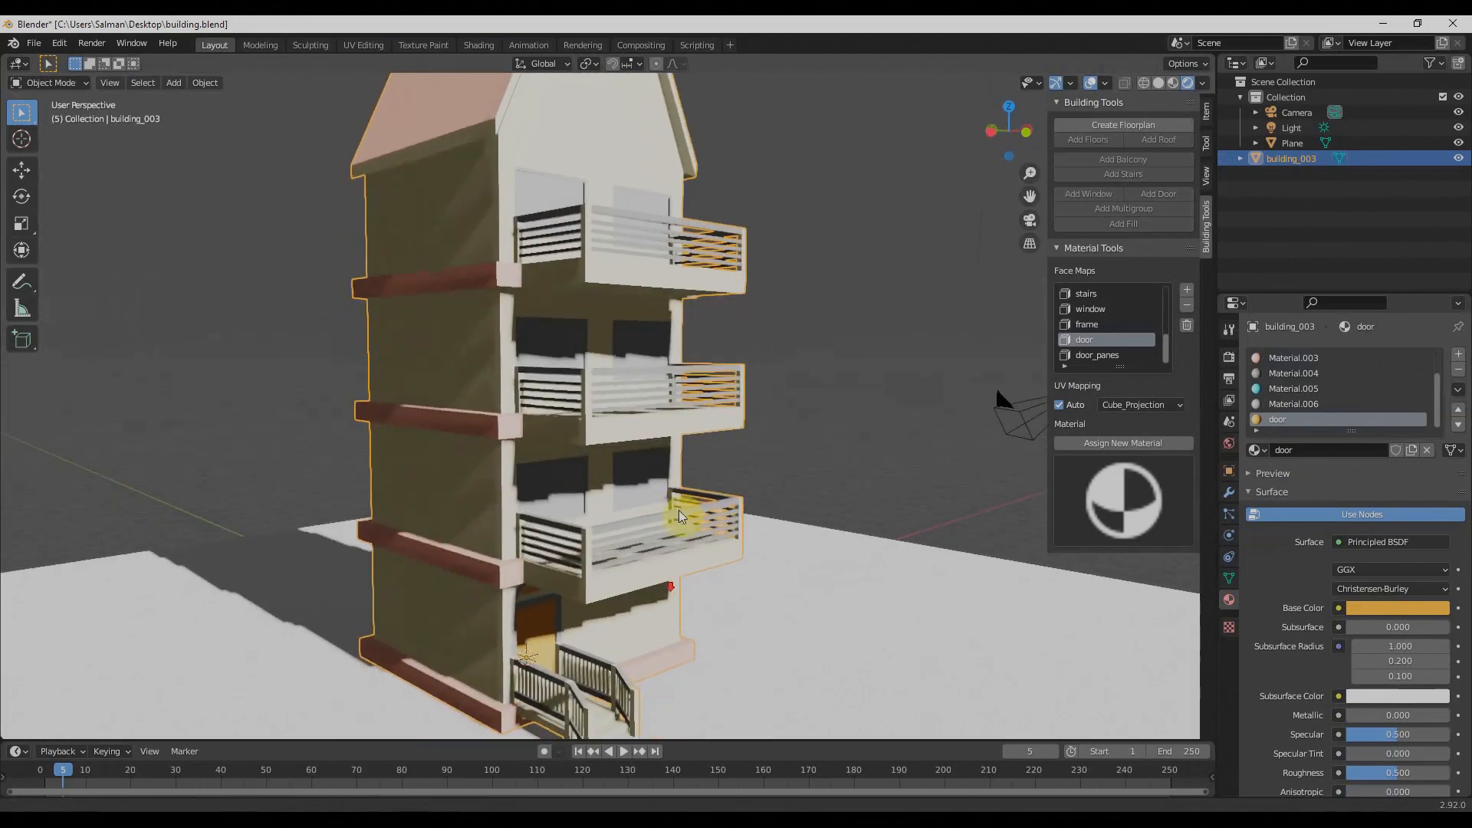
pyautogui.moveTo(738, 604); pyautogui.dragTo(647, 614, button='middle')
pyautogui.scroll(-5, 583, 586)
pyautogui.scroll(4, 717, 617)
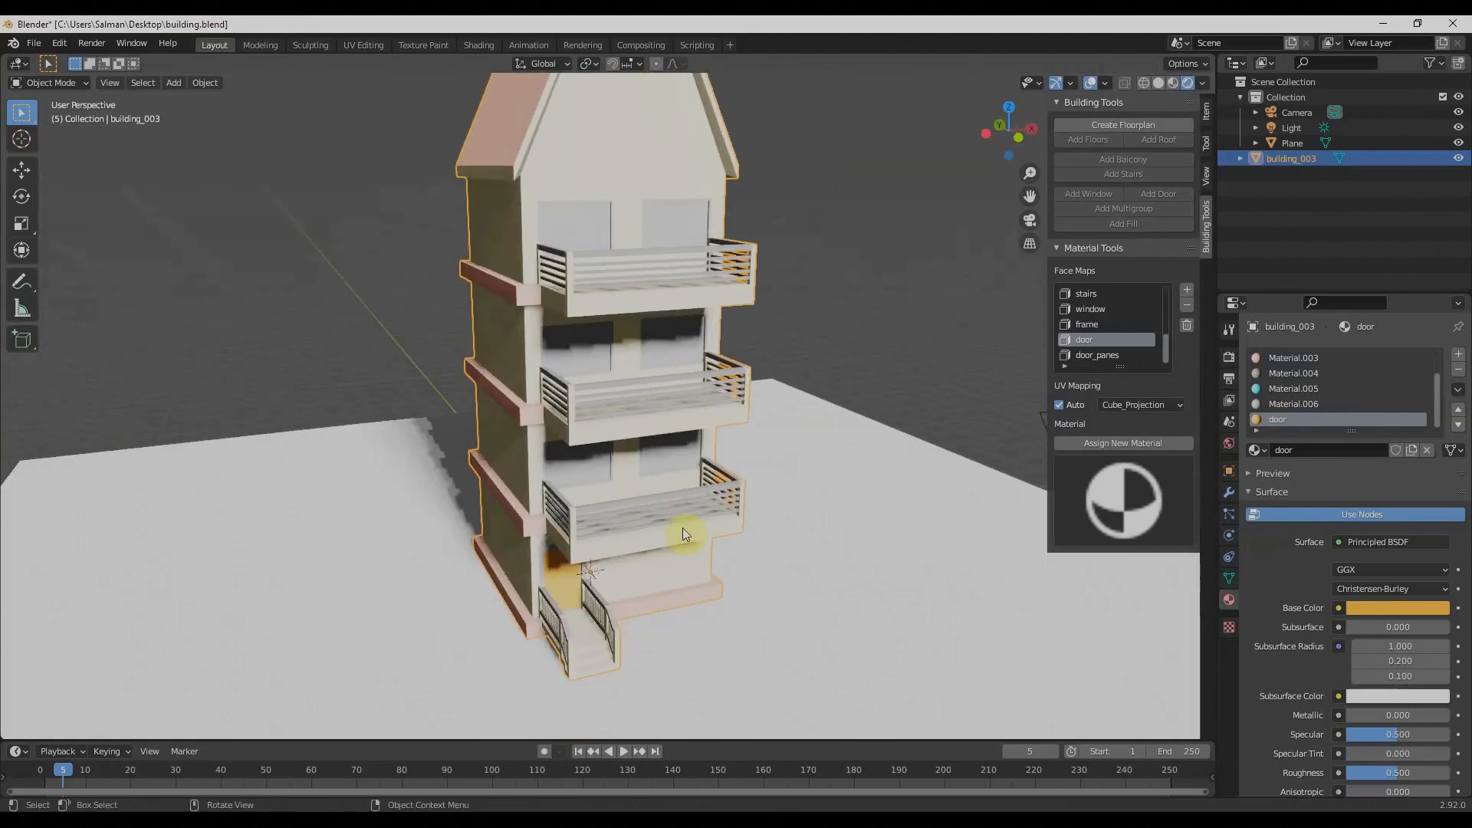
pyautogui.scroll(-5, 683, 529)
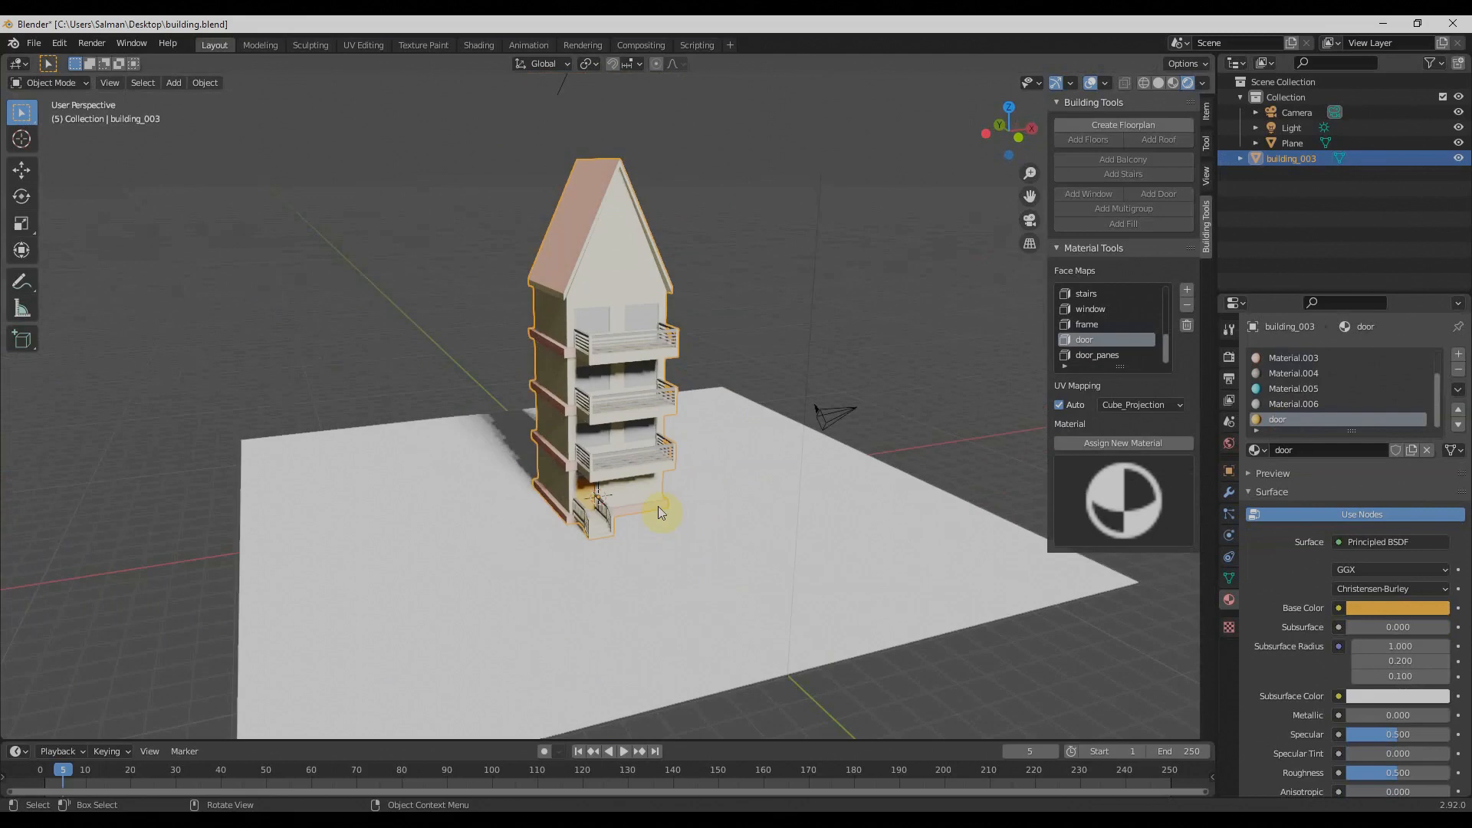
# Select the front gable face below the roof, add a new material with a magenta base color and assign it
pyautogui.press('Tab')
pyautogui.click(610, 253)
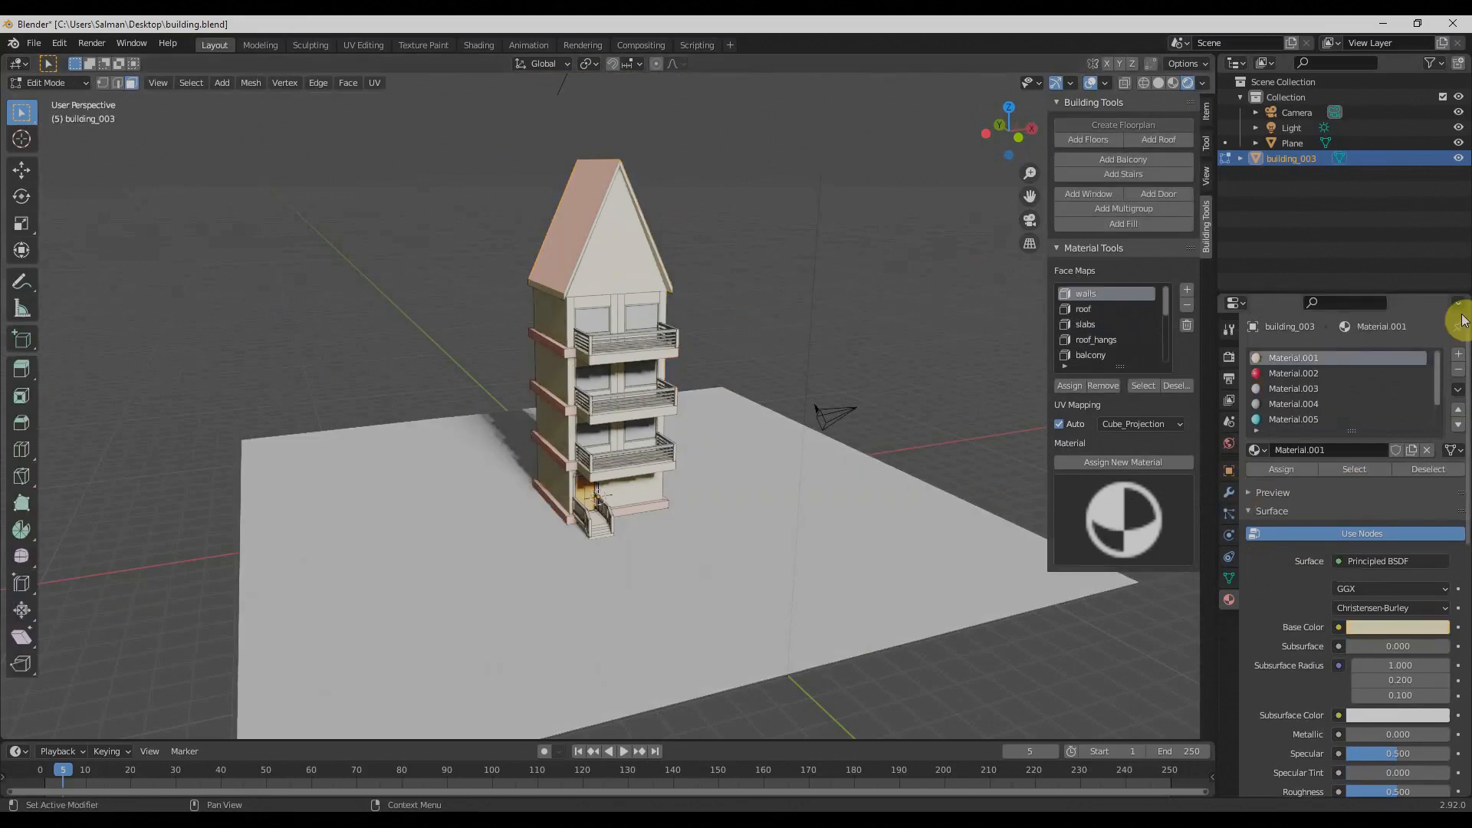
pyautogui.click(1460, 355)
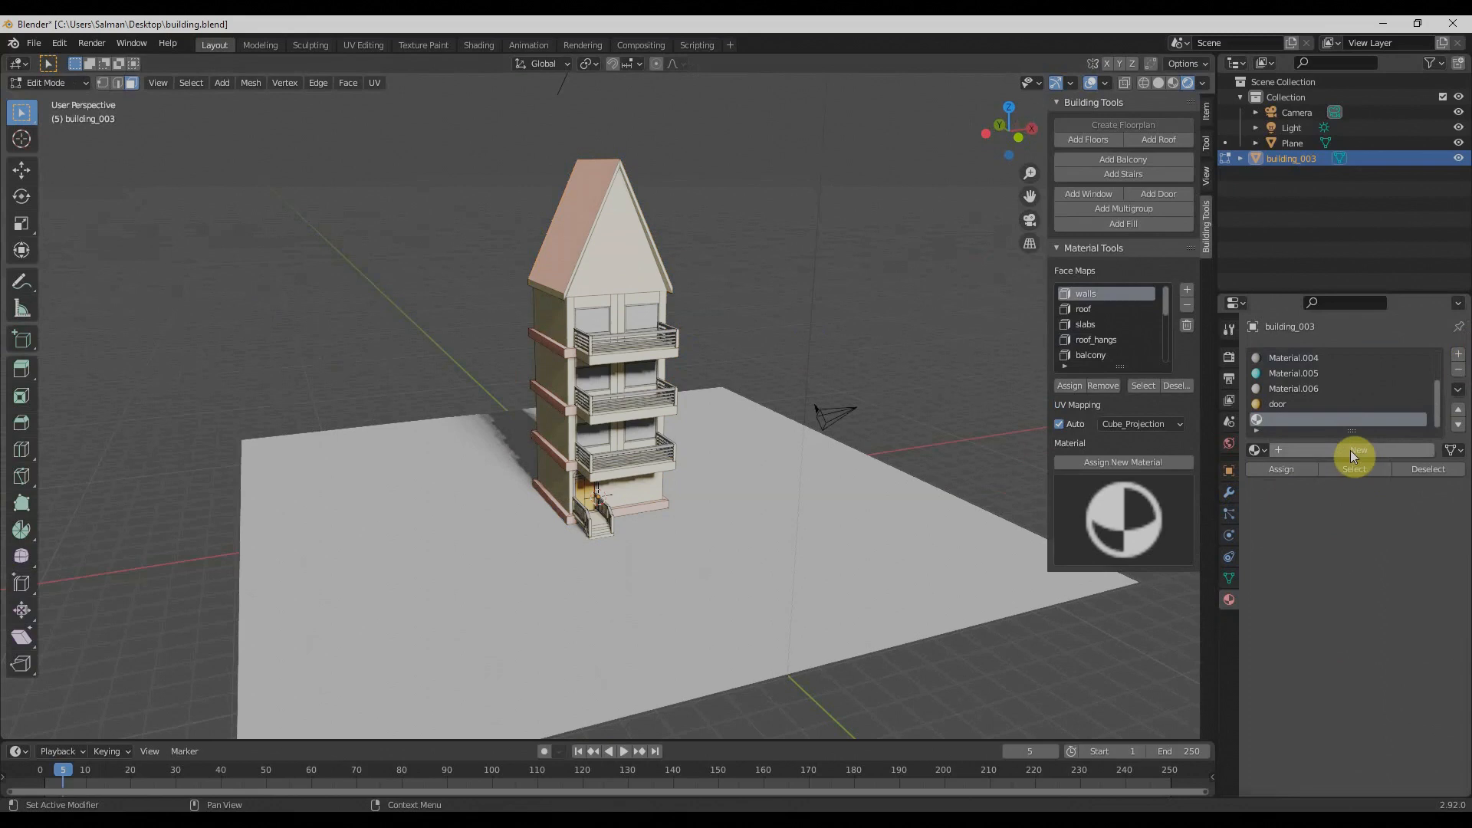
pyautogui.click(1350, 449)
pyautogui.click(1364, 627)
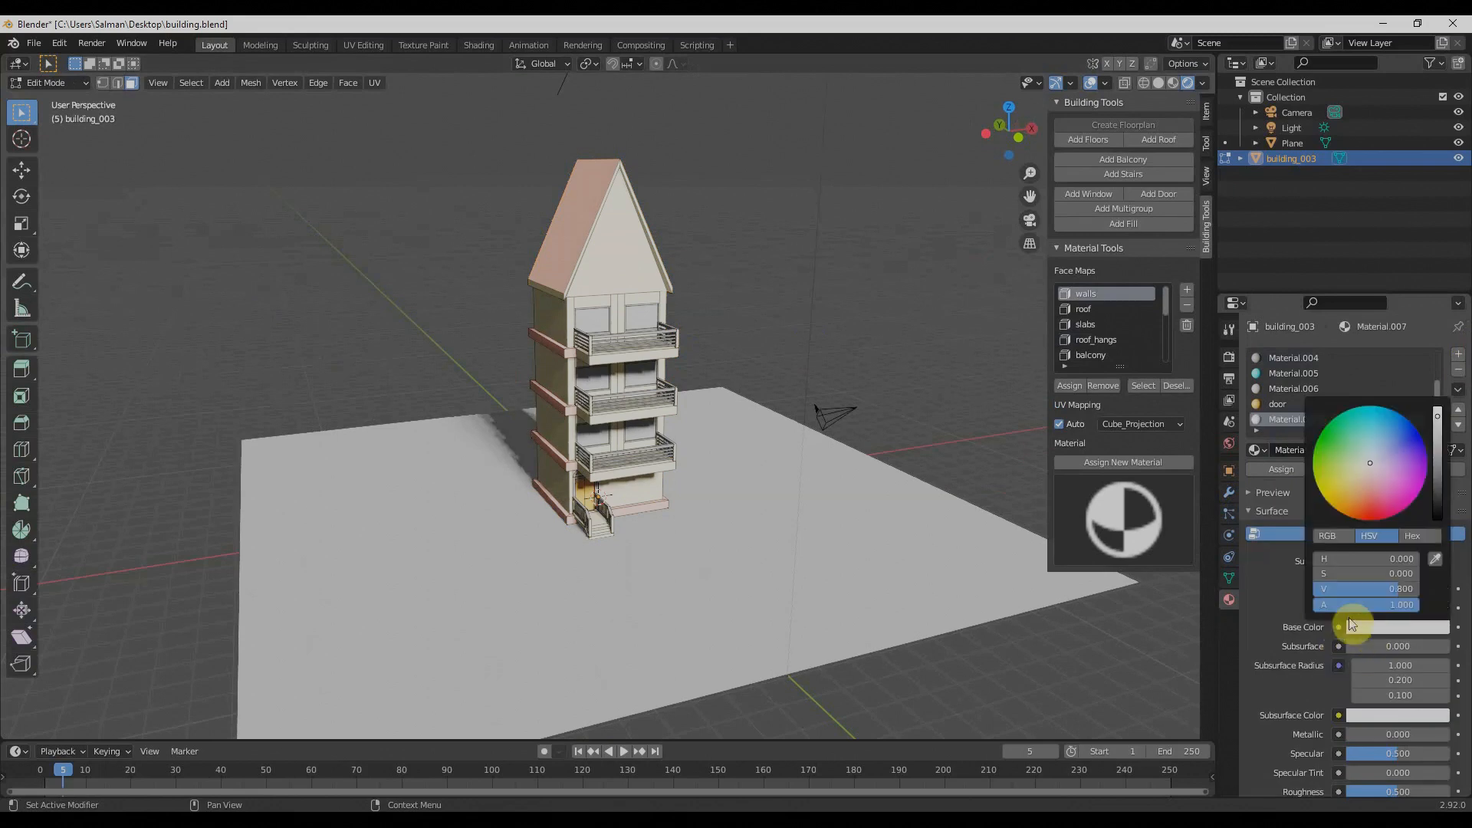
pyautogui.moveTo(1398, 495); pyautogui.dragTo(1405, 493)
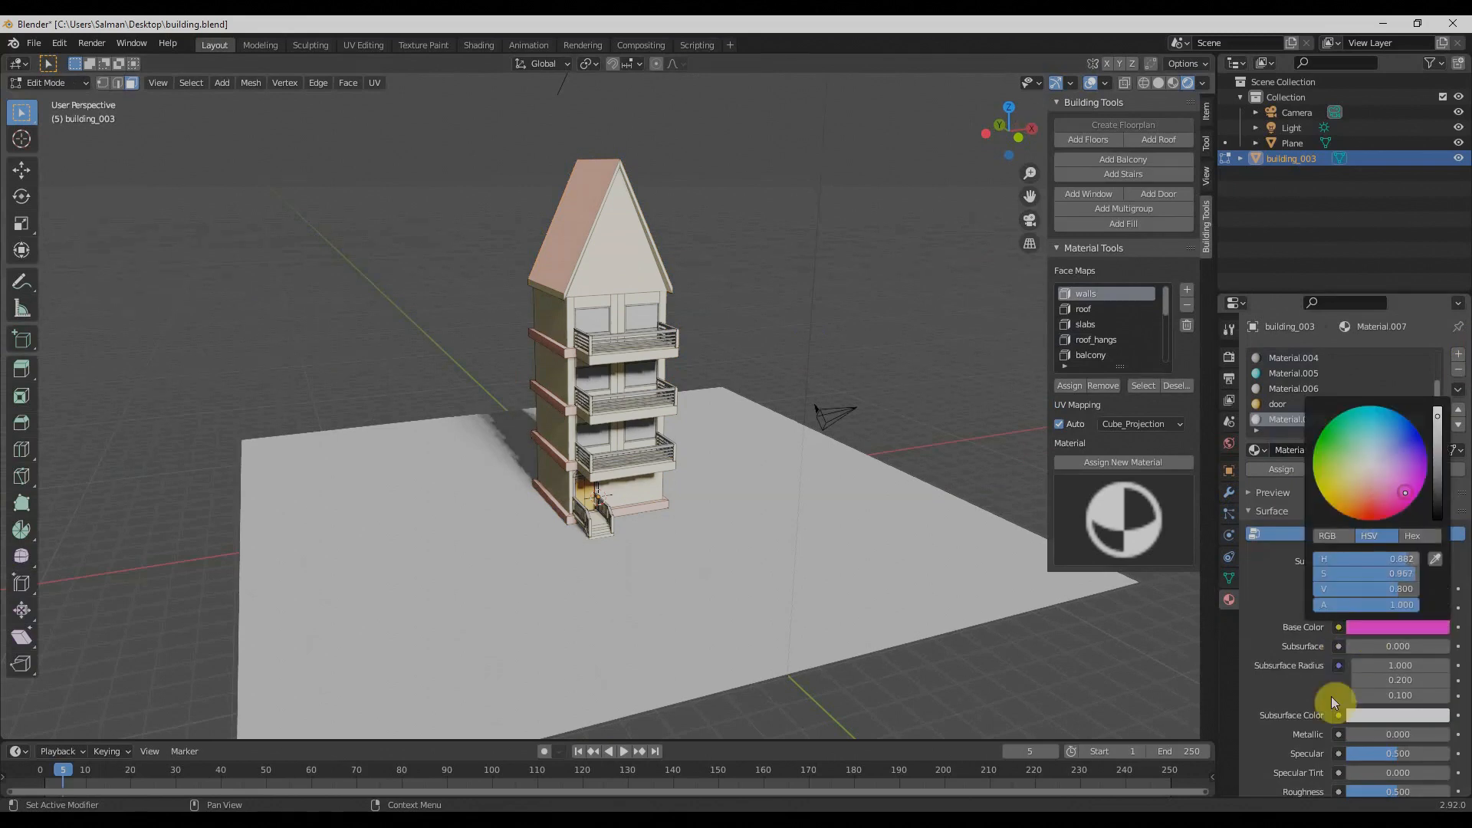
pyautogui.click(1292, 469)
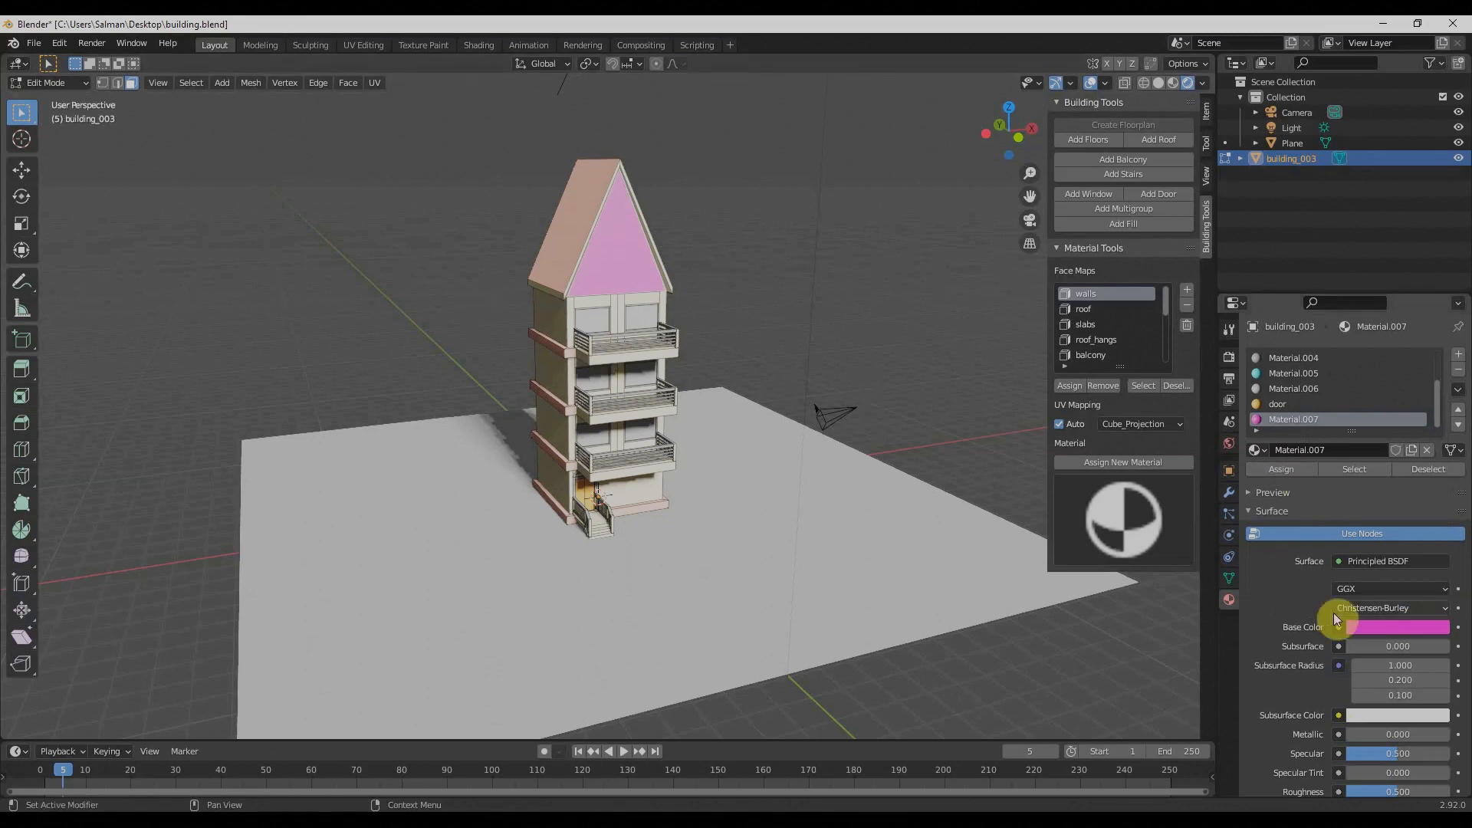
# Lighten the gable material's base color to pale pink and check it in Object Mode
pyautogui.click(1369, 627)
pyautogui.moveTo(1386, 480); pyautogui.dragTo(1386, 477)
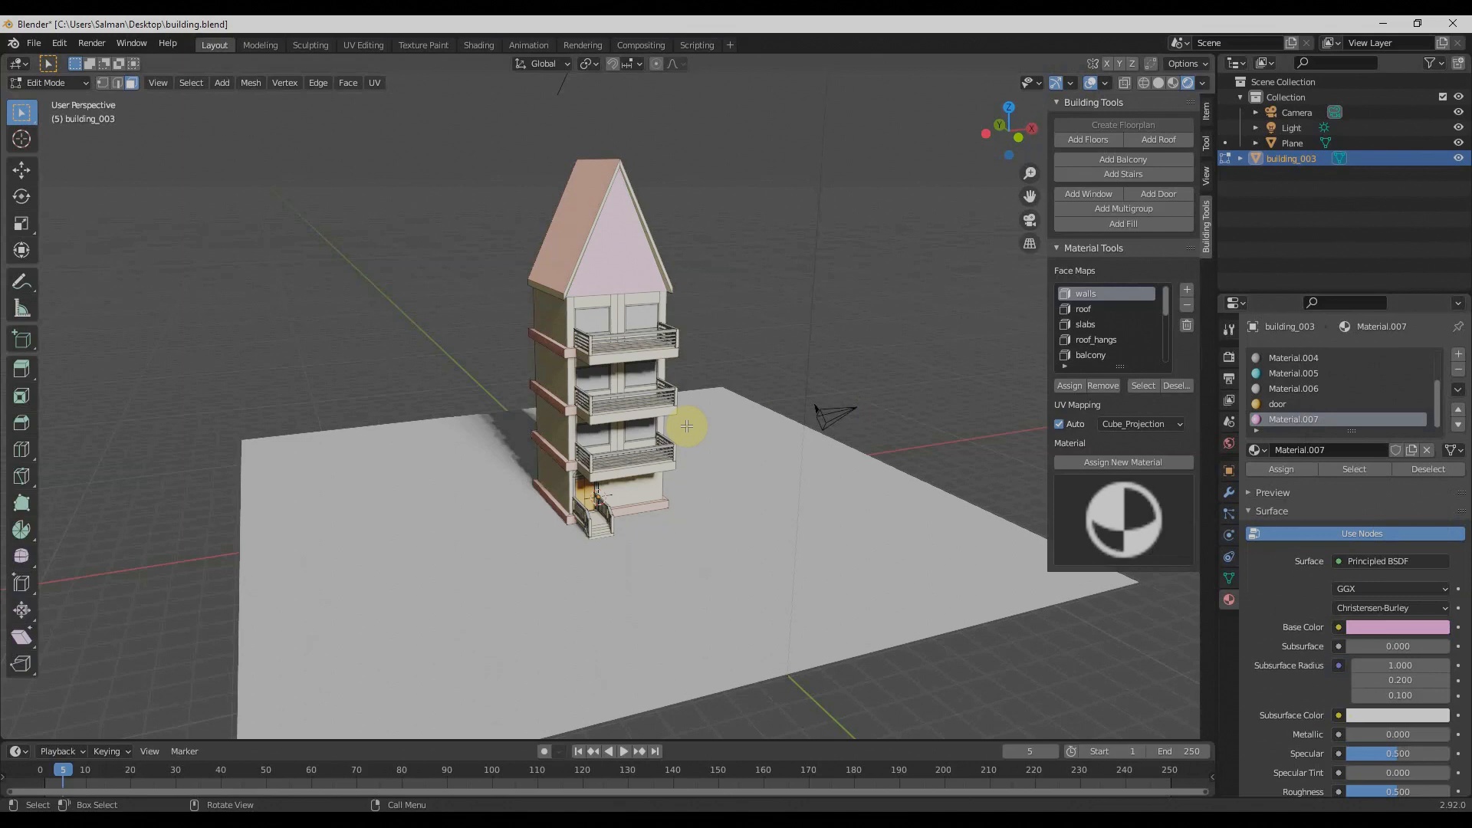
pyautogui.scroll(2, 630, 492)
pyautogui.press('Tab')
pyautogui.moveTo(625, 428); pyautogui.dragTo(647, 429, button='middle')
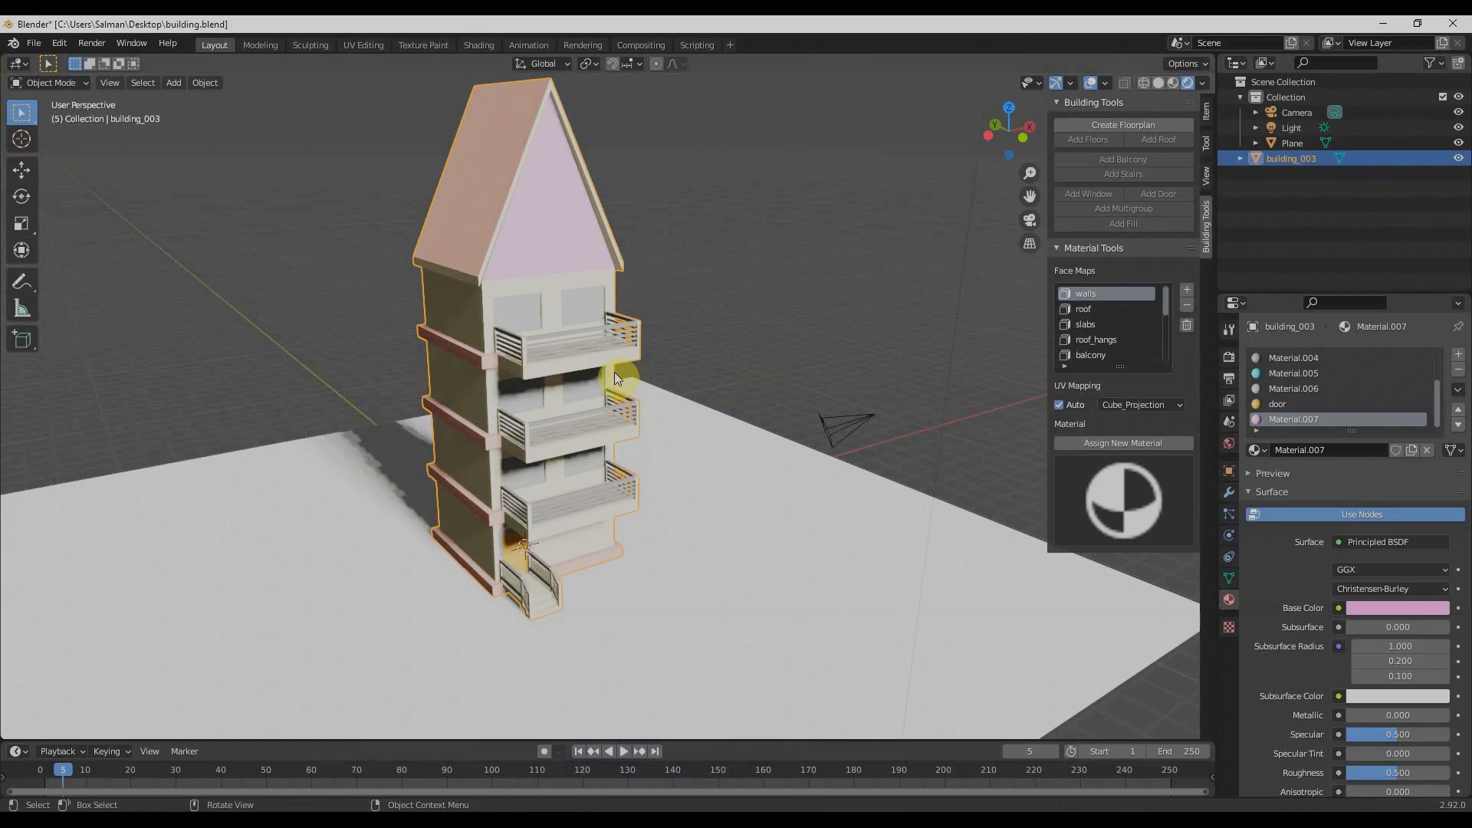
# Switch to the browser and look over the Wide Street 01 page on HDRI Haven, with its panorama and download sizes
pyautogui.click(164, 819)
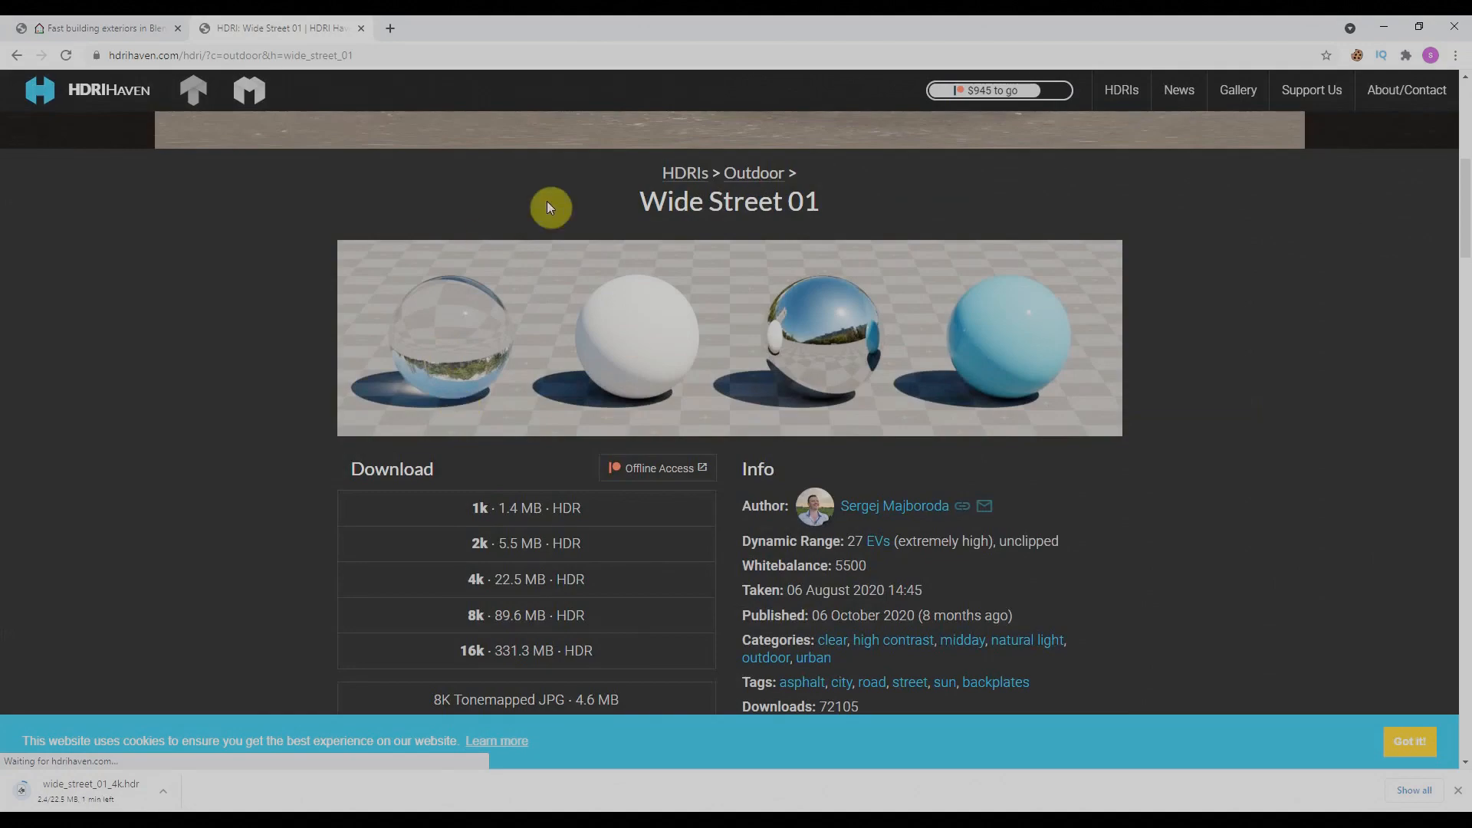
pyautogui.scroll(6, 641, 256)
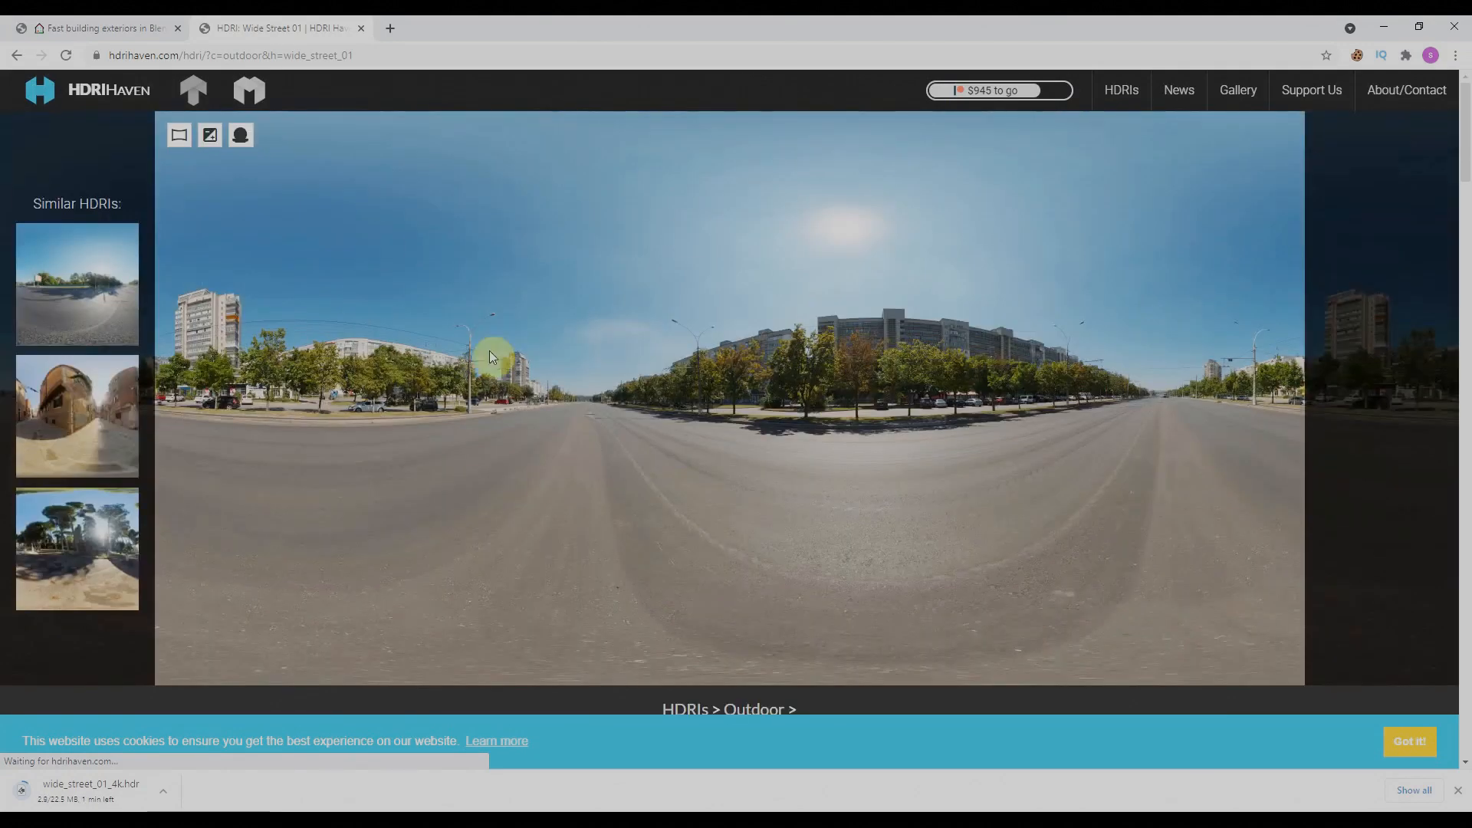
pyautogui.scroll(-2, 482, 333)
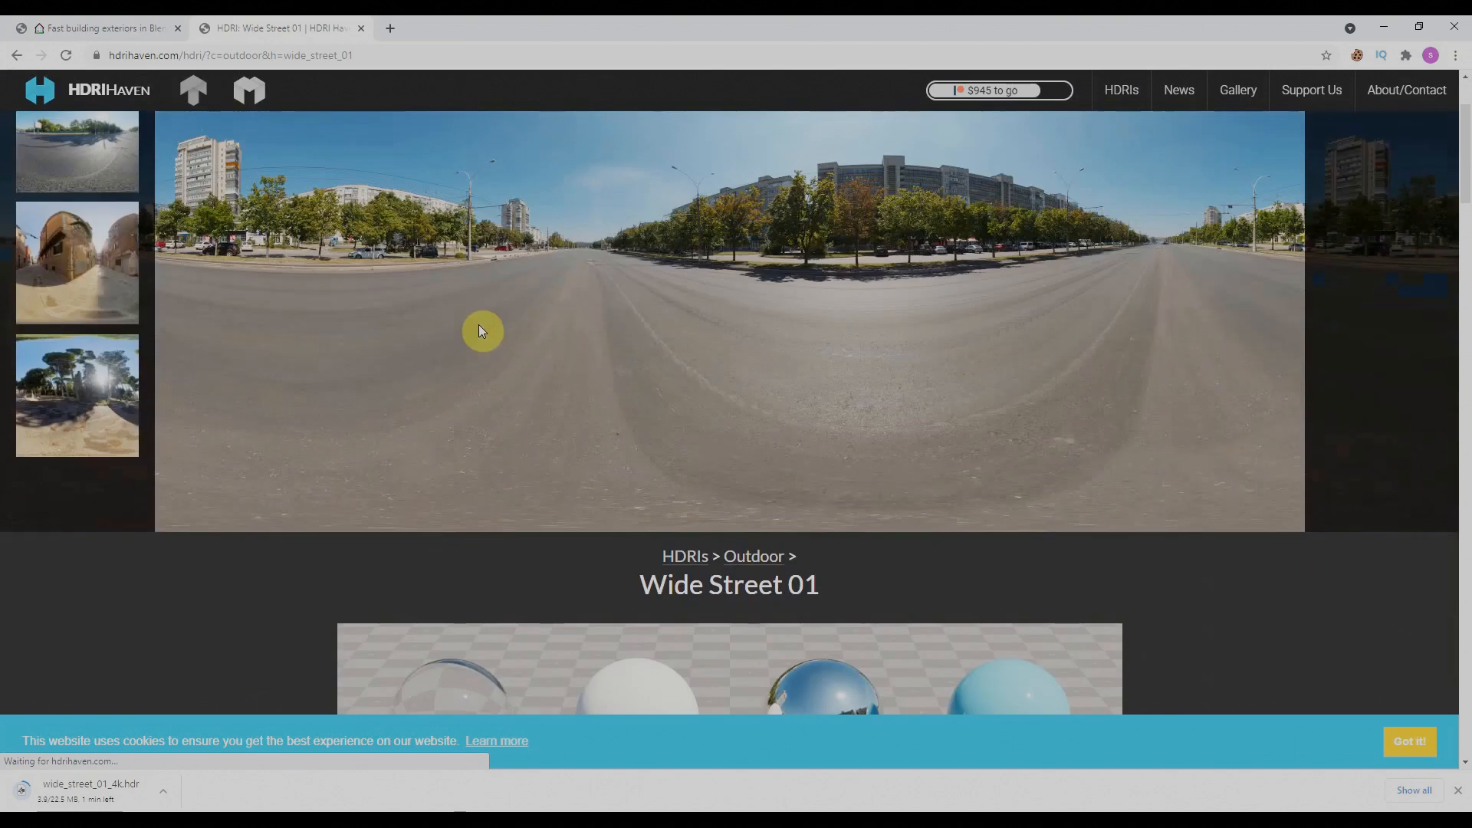
pyautogui.scroll(2, 477, 324)
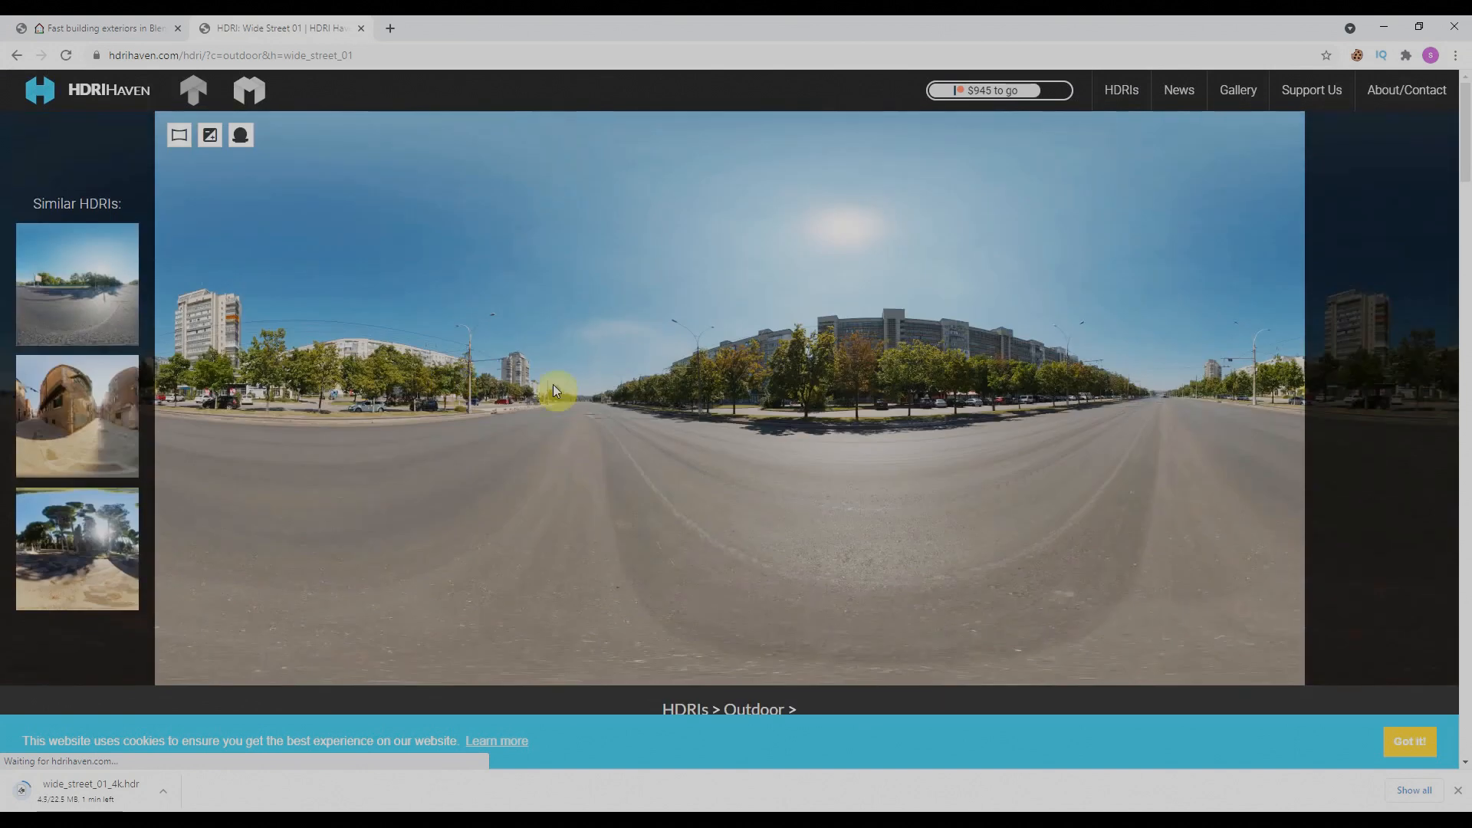
pyautogui.scroll(-8, 597, 390)
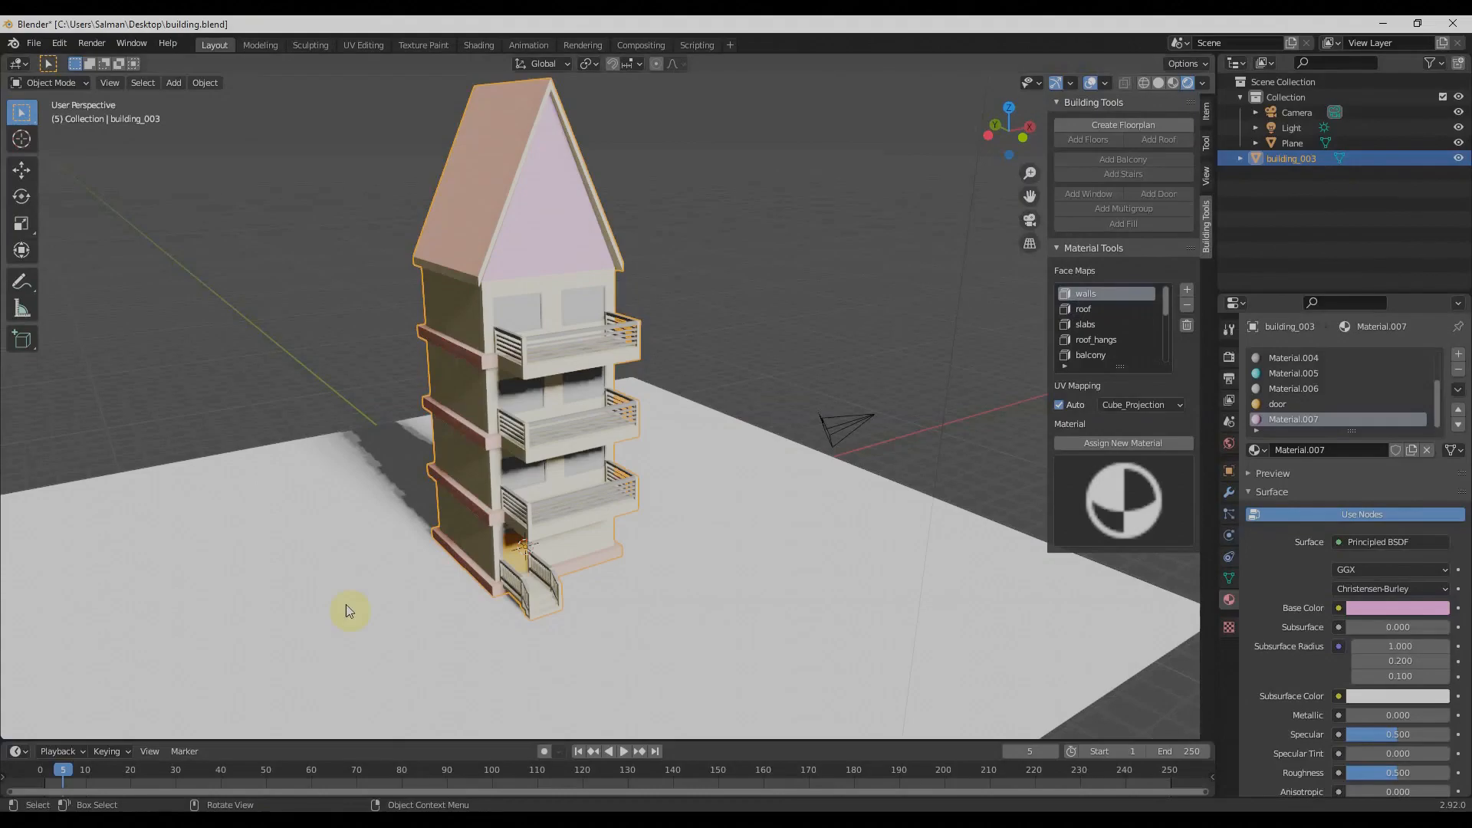
# Switch to Blender, set the world color to an Environment Texture and load wide_street_01_4k.hdr from the Downloads folder
pyautogui.click(1229, 443)
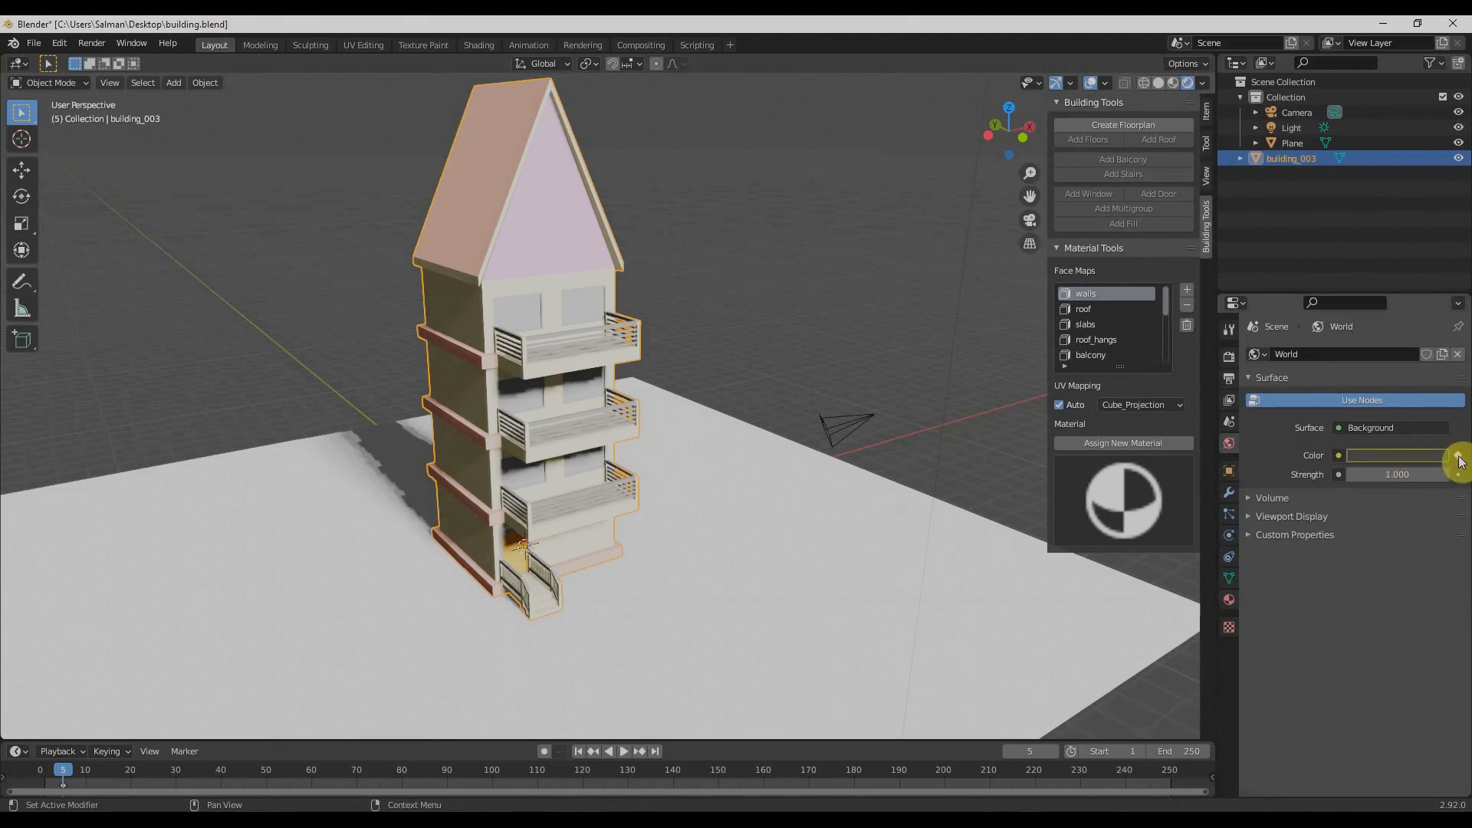
pyautogui.click(1340, 456)
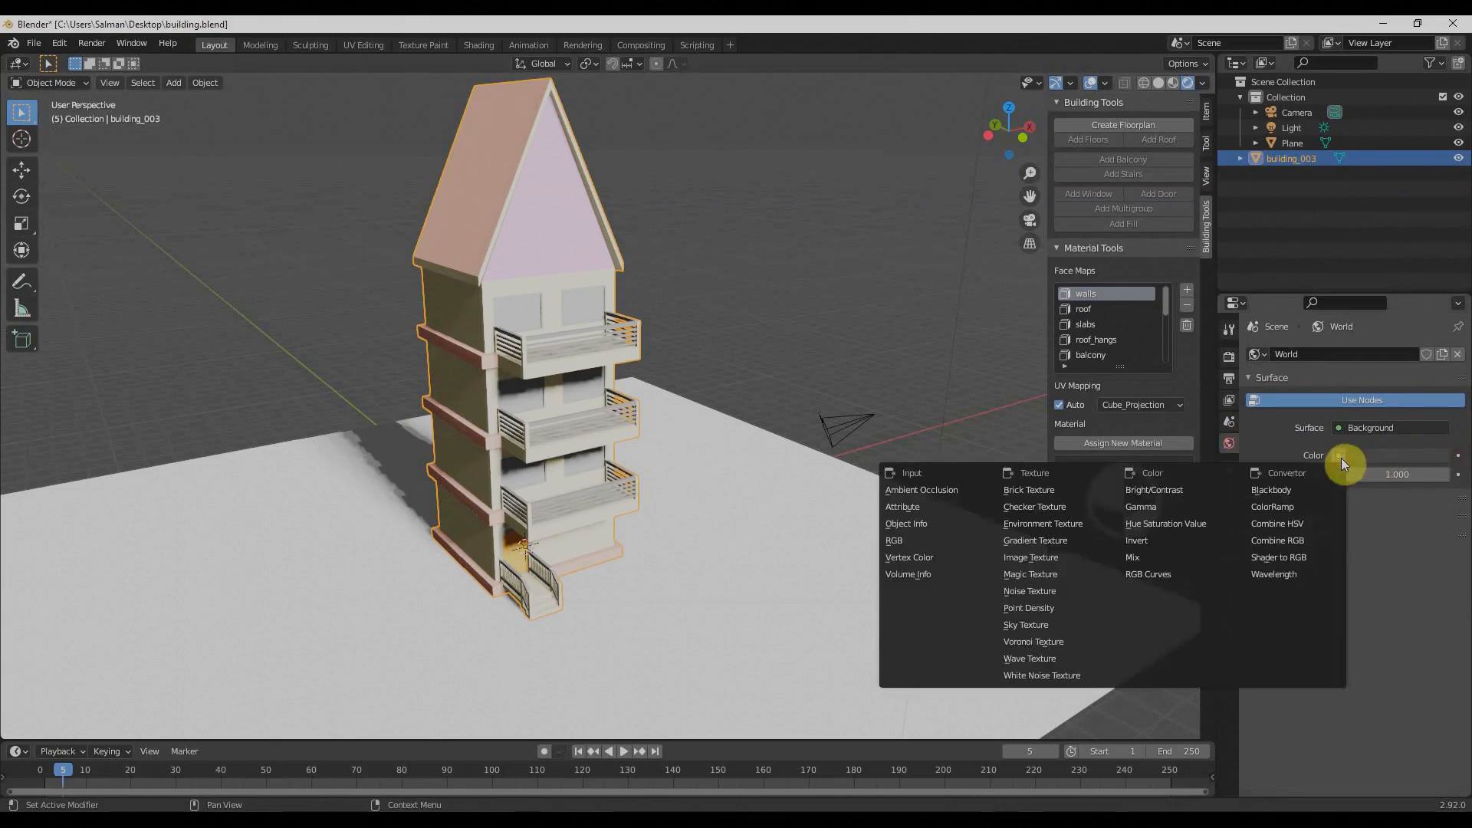
pyautogui.click(1051, 526)
pyautogui.click(1406, 475)
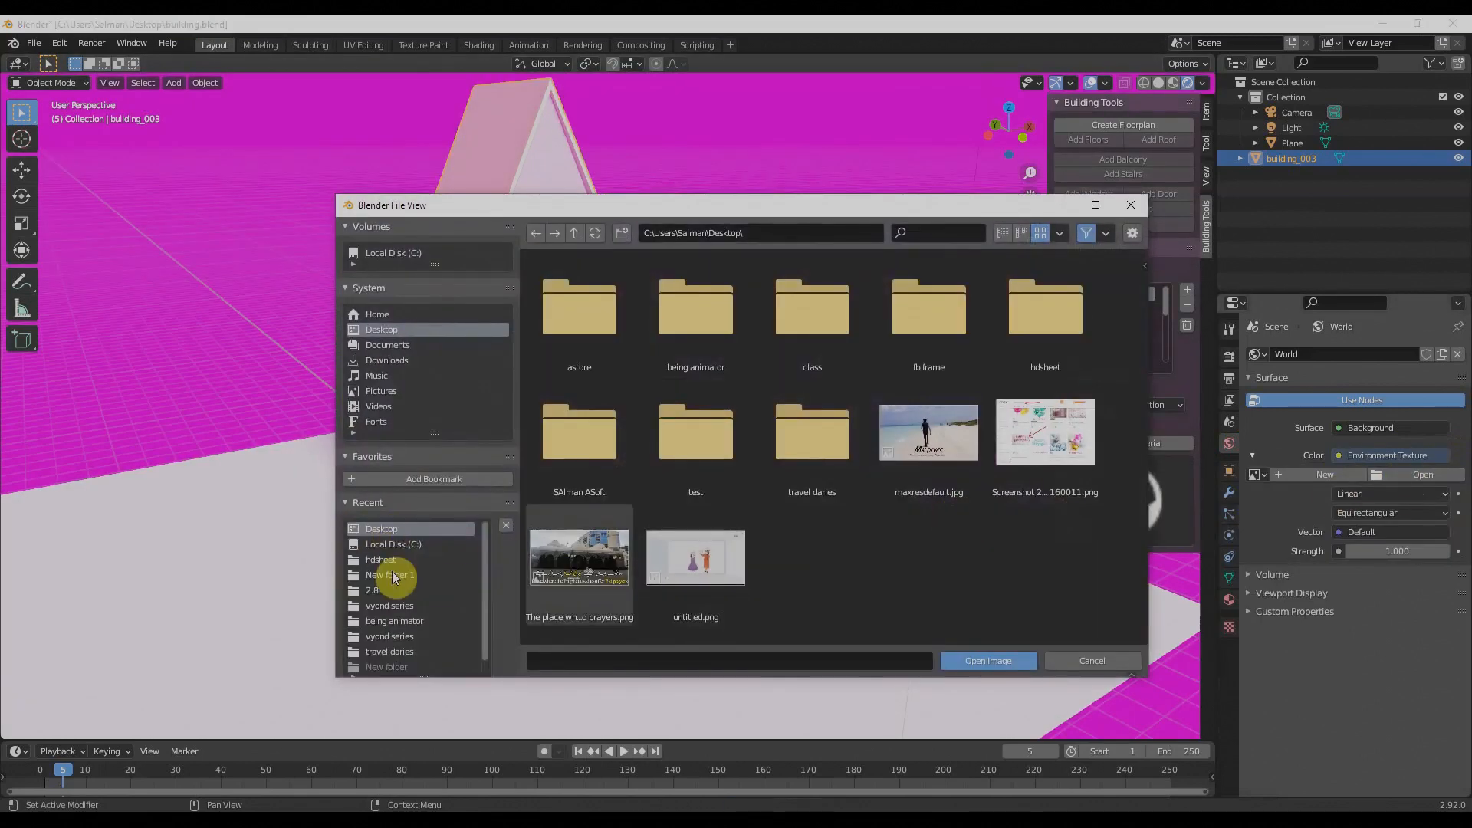
pyautogui.click(384, 560)
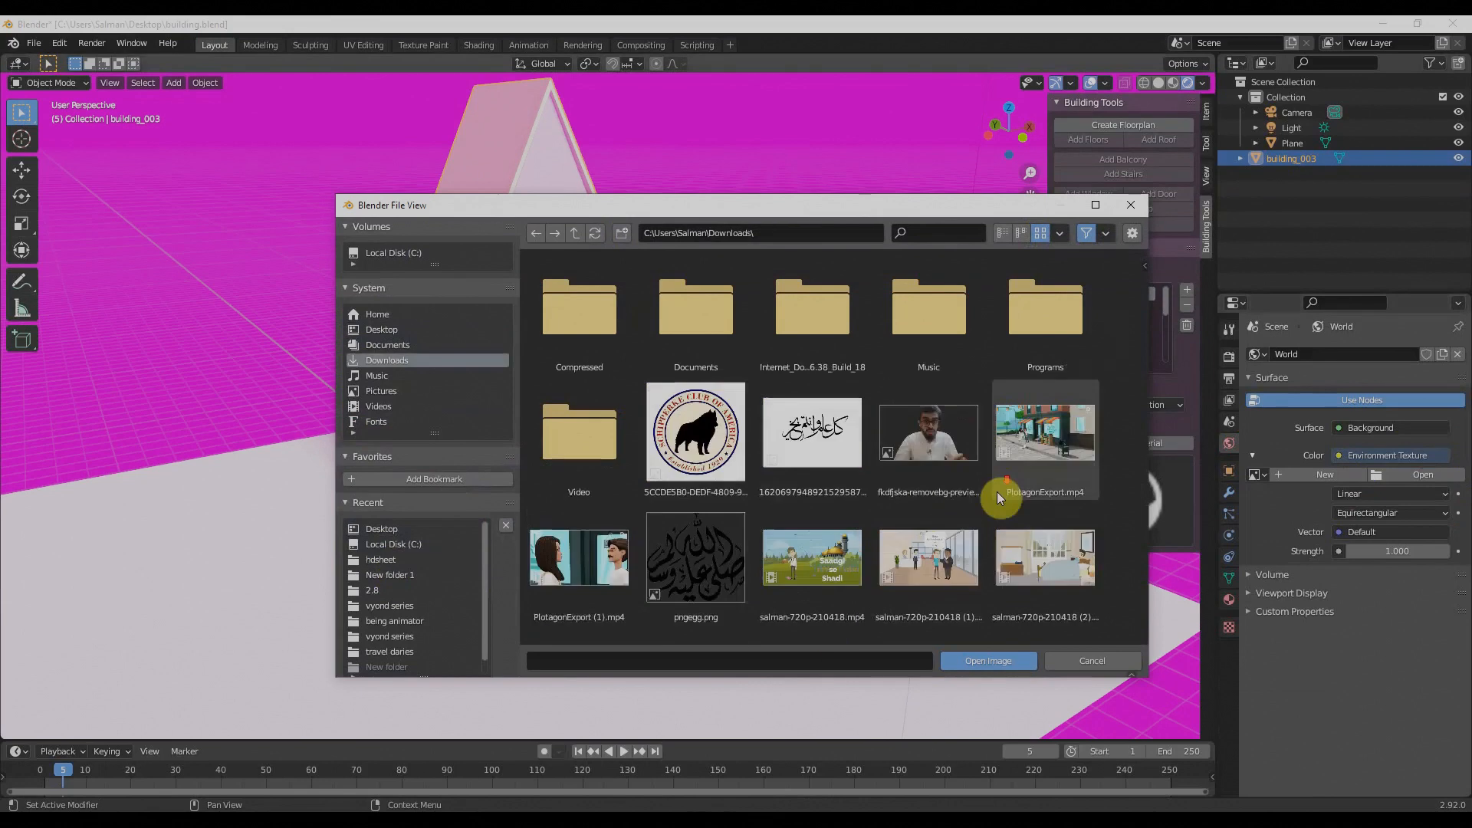
pyautogui.scroll(-3, 997, 491)
pyautogui.scroll(-5, 997, 492)
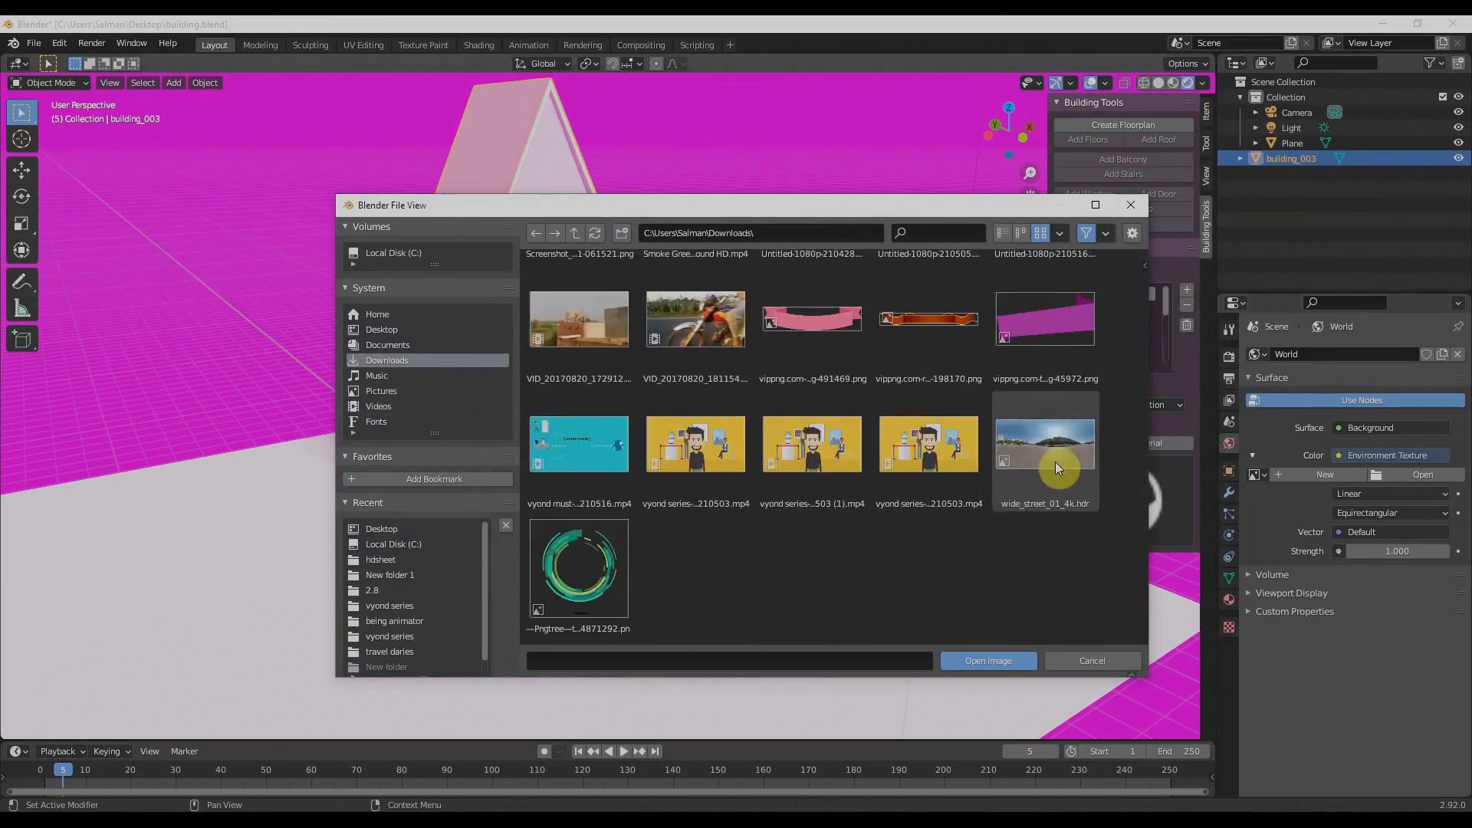
pyautogui.doubleClick(1057, 462)
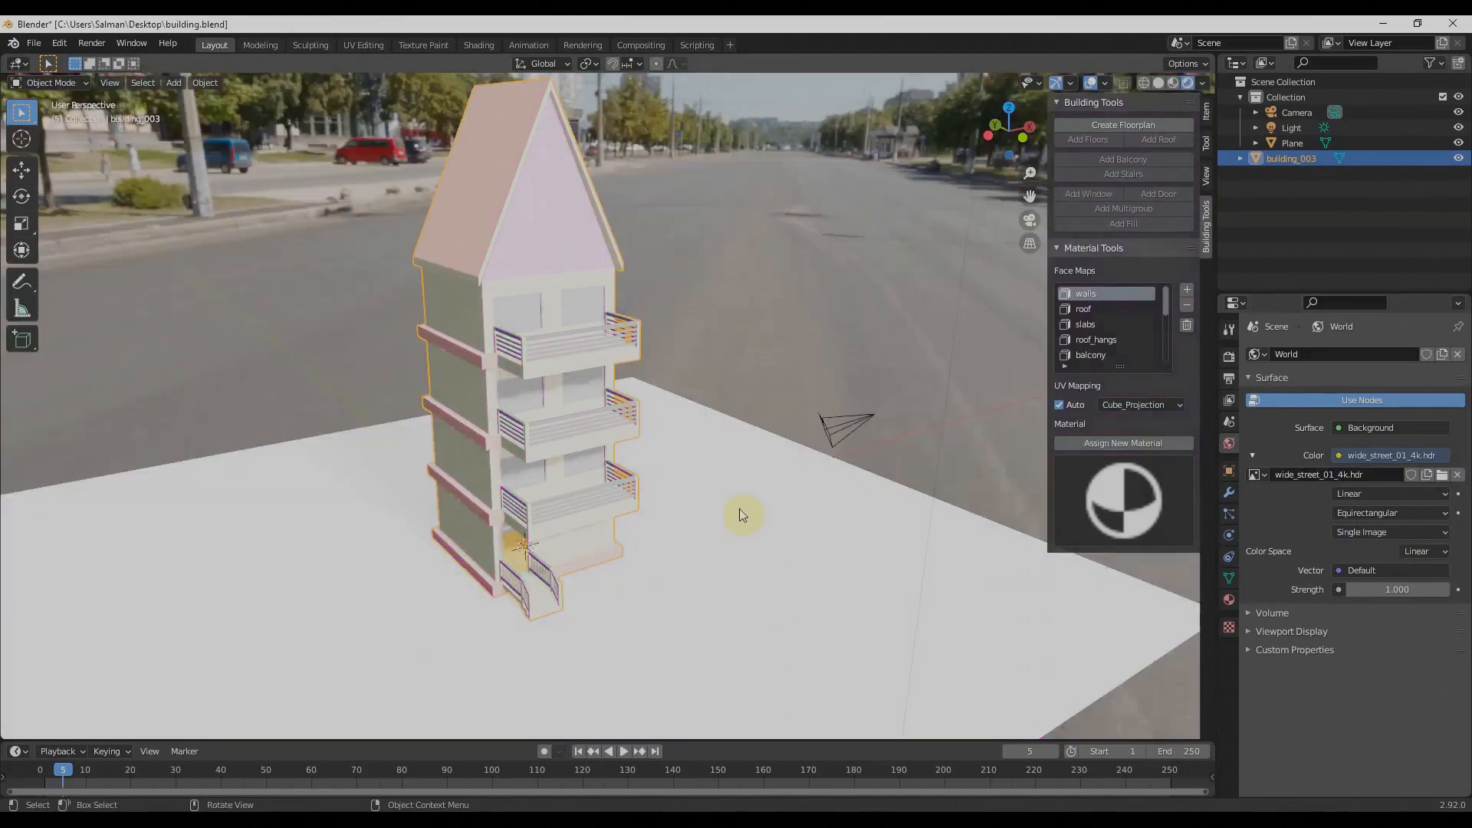
# Select the light above the building and delete it from the scene
pyautogui.scroll(-1, 701, 473)
pyautogui.moveTo(743, 562); pyautogui.dragTo(674, 533, button='middle')
pyautogui.scroll(3, 663, 537)
pyautogui.scroll(-3, 623, 483)
pyautogui.scroll(-3, 660, 498)
pyautogui.moveTo(645, 464); pyautogui.dragTo(584, 290, button='middle')
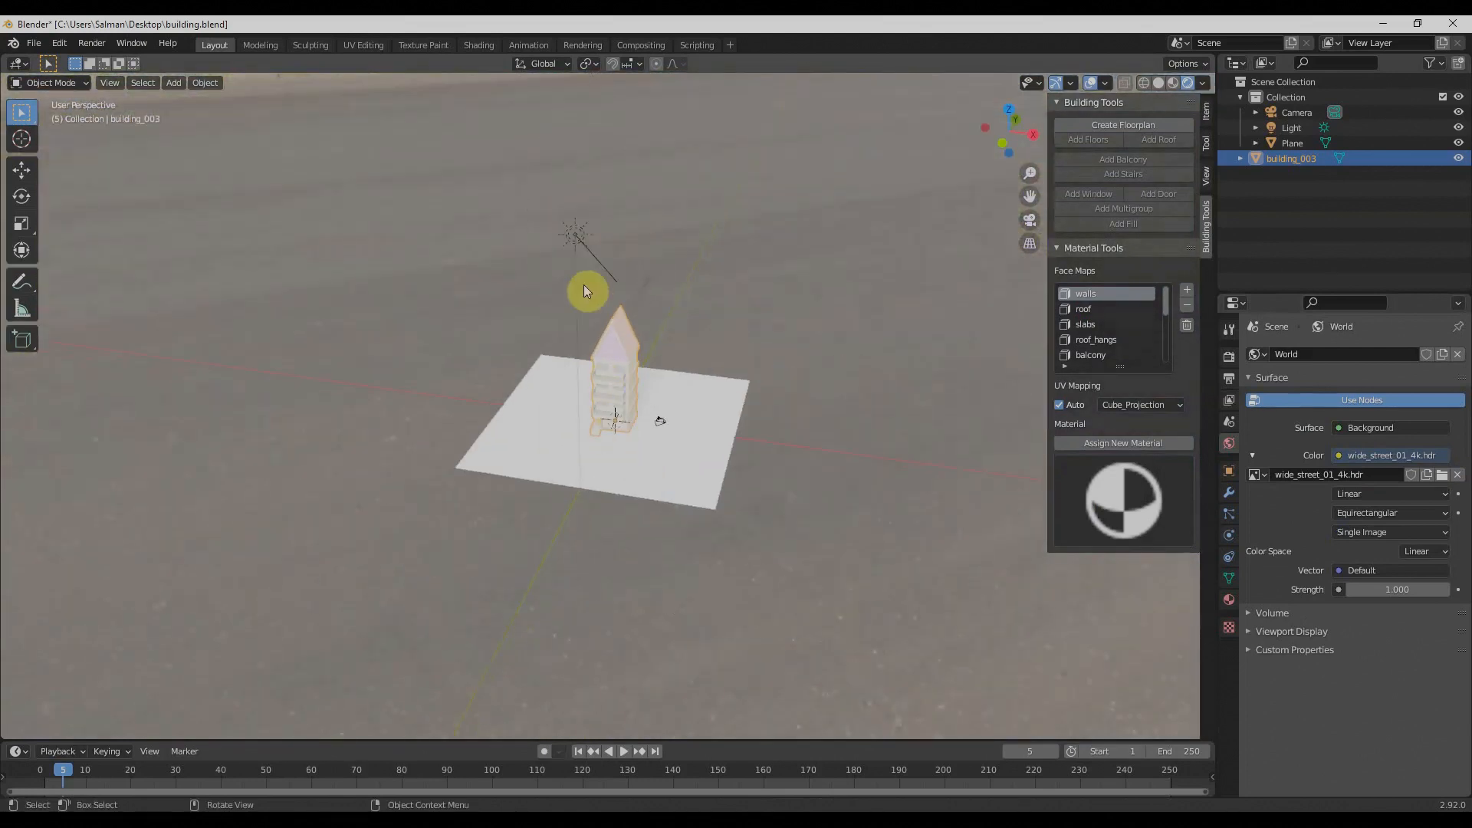
pyautogui.click(577, 242)
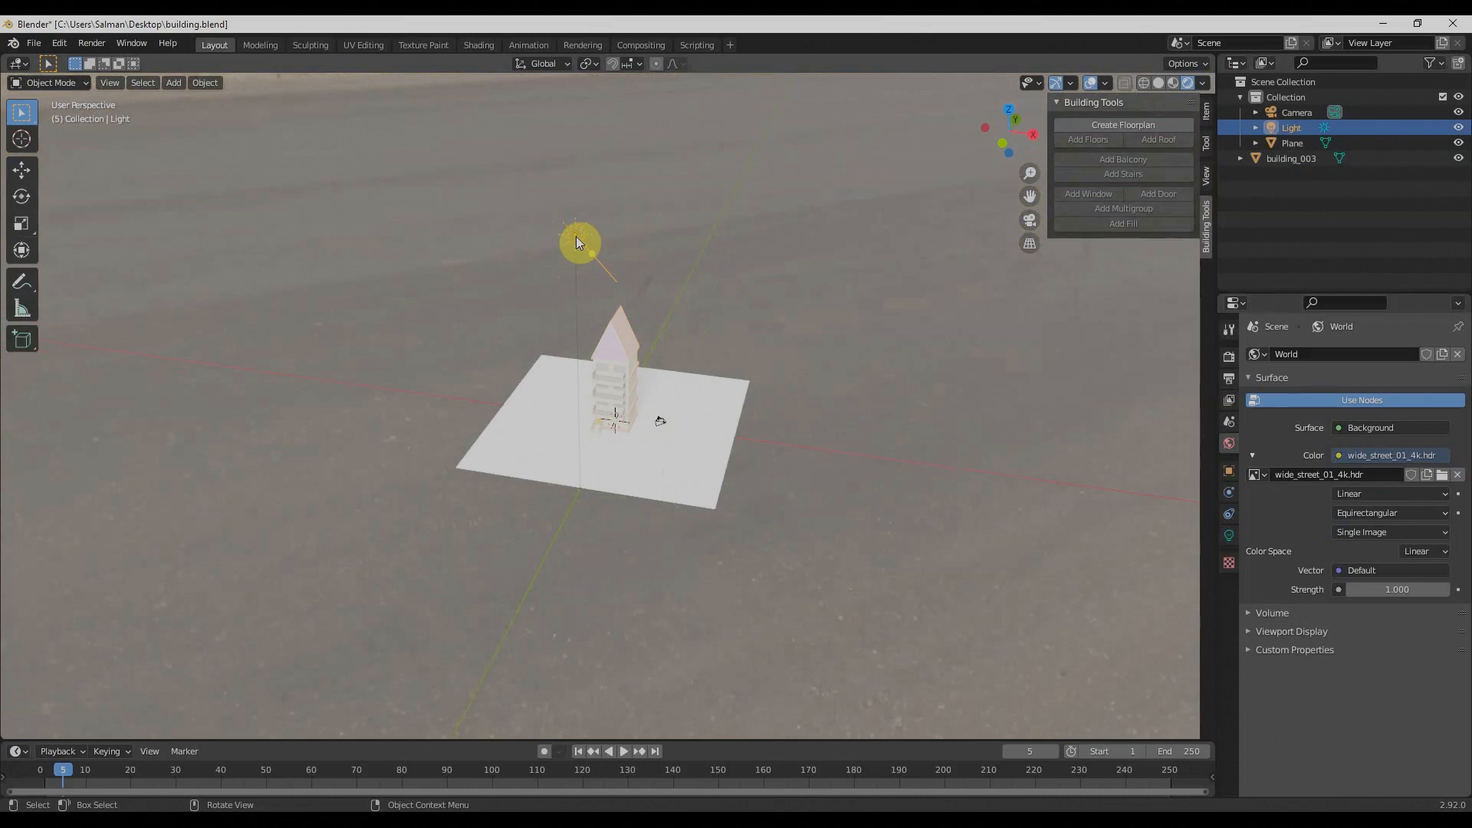
pyautogui.press('x')
pyautogui.click(575, 236)
# Examine the building against the street environment from close up and from the side
pyautogui.scroll(4, 670, 435)
pyautogui.scroll(6, 670, 435)
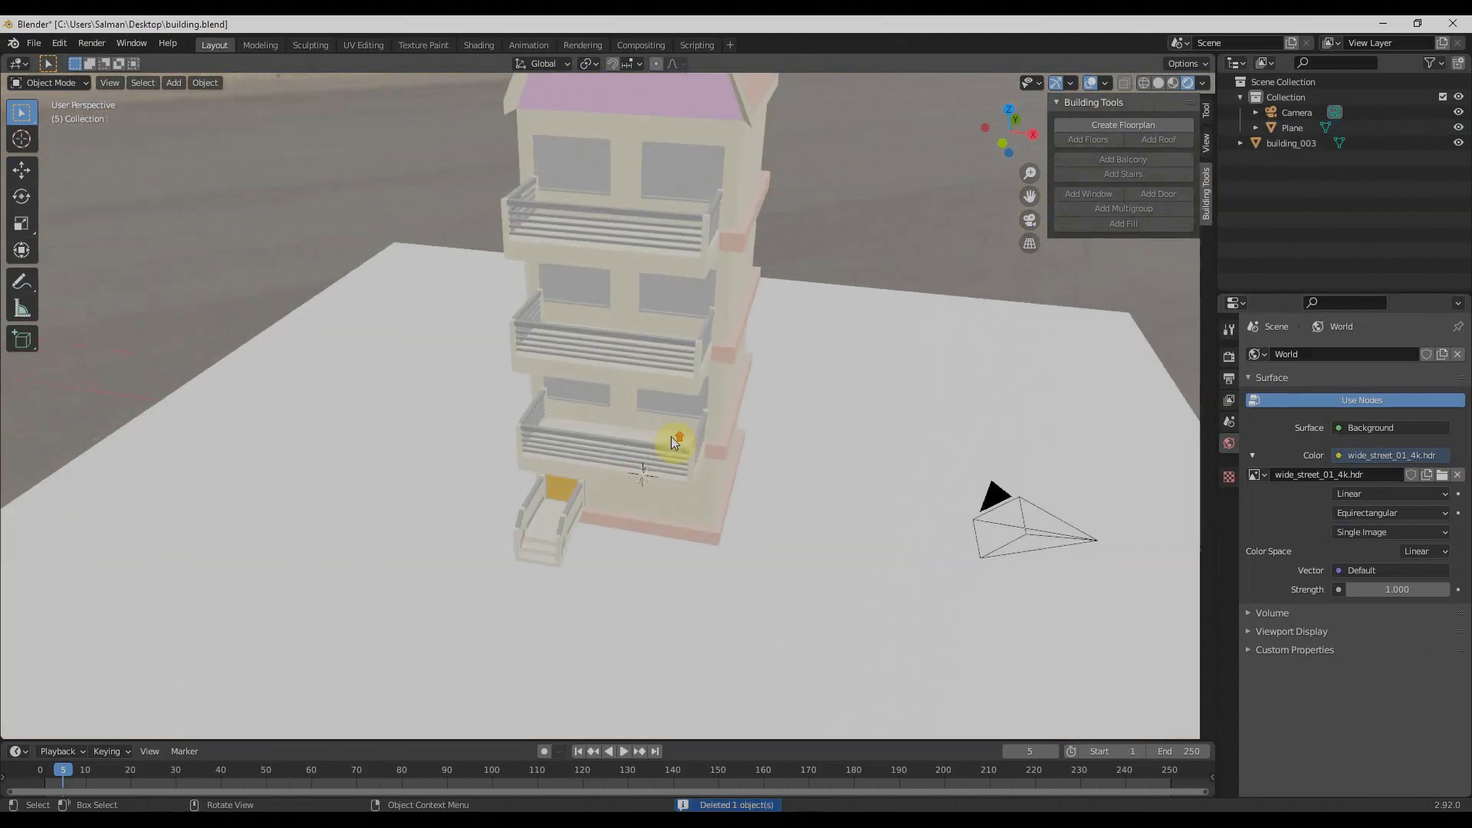
pyautogui.moveTo(791, 560); pyautogui.dragTo(935, 512, button='middle')
pyautogui.scroll(-5, 879, 517)
pyautogui.moveTo(766, 591); pyautogui.dragTo(732, 612, button='middle')
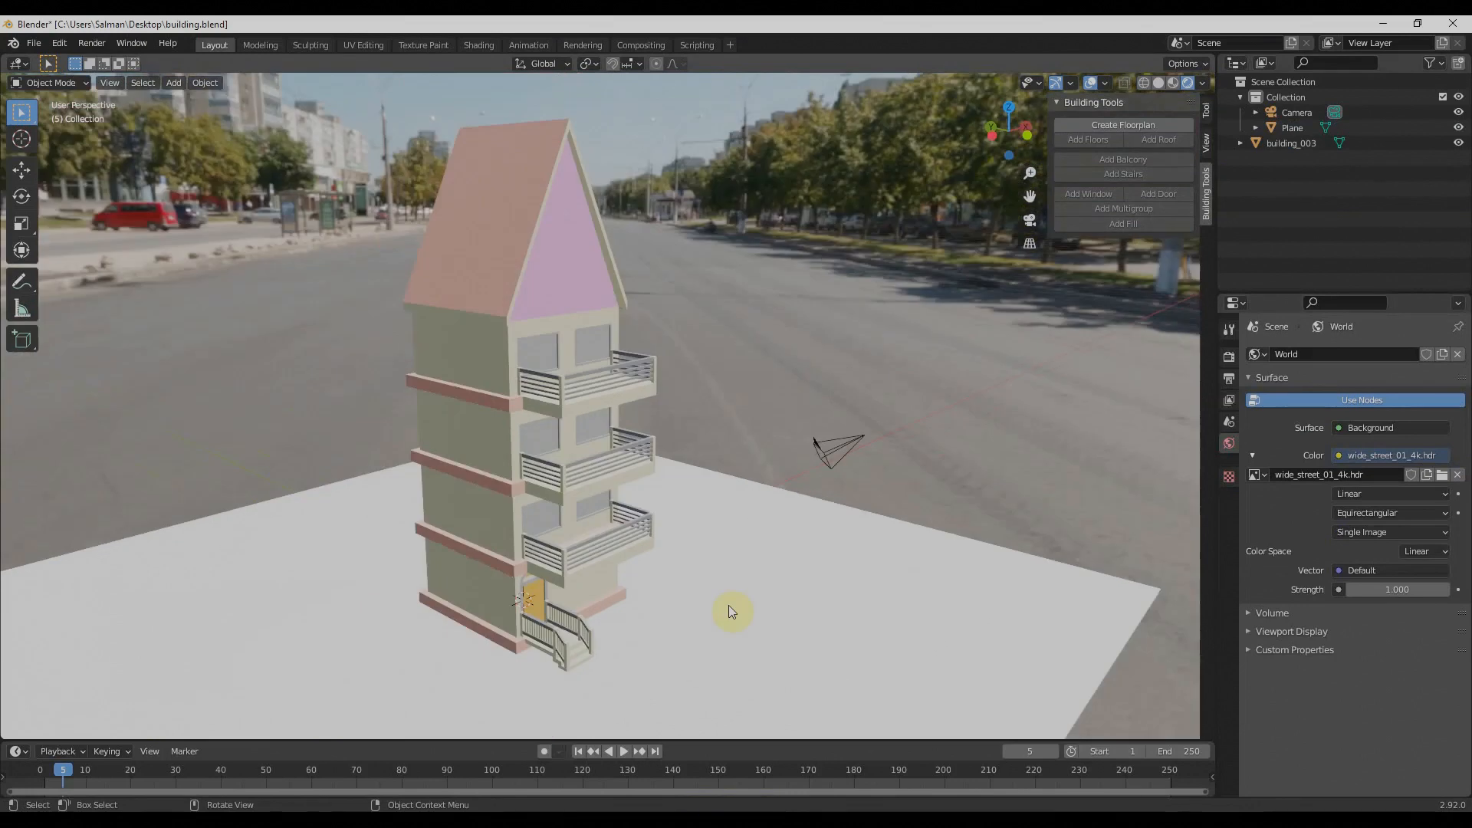